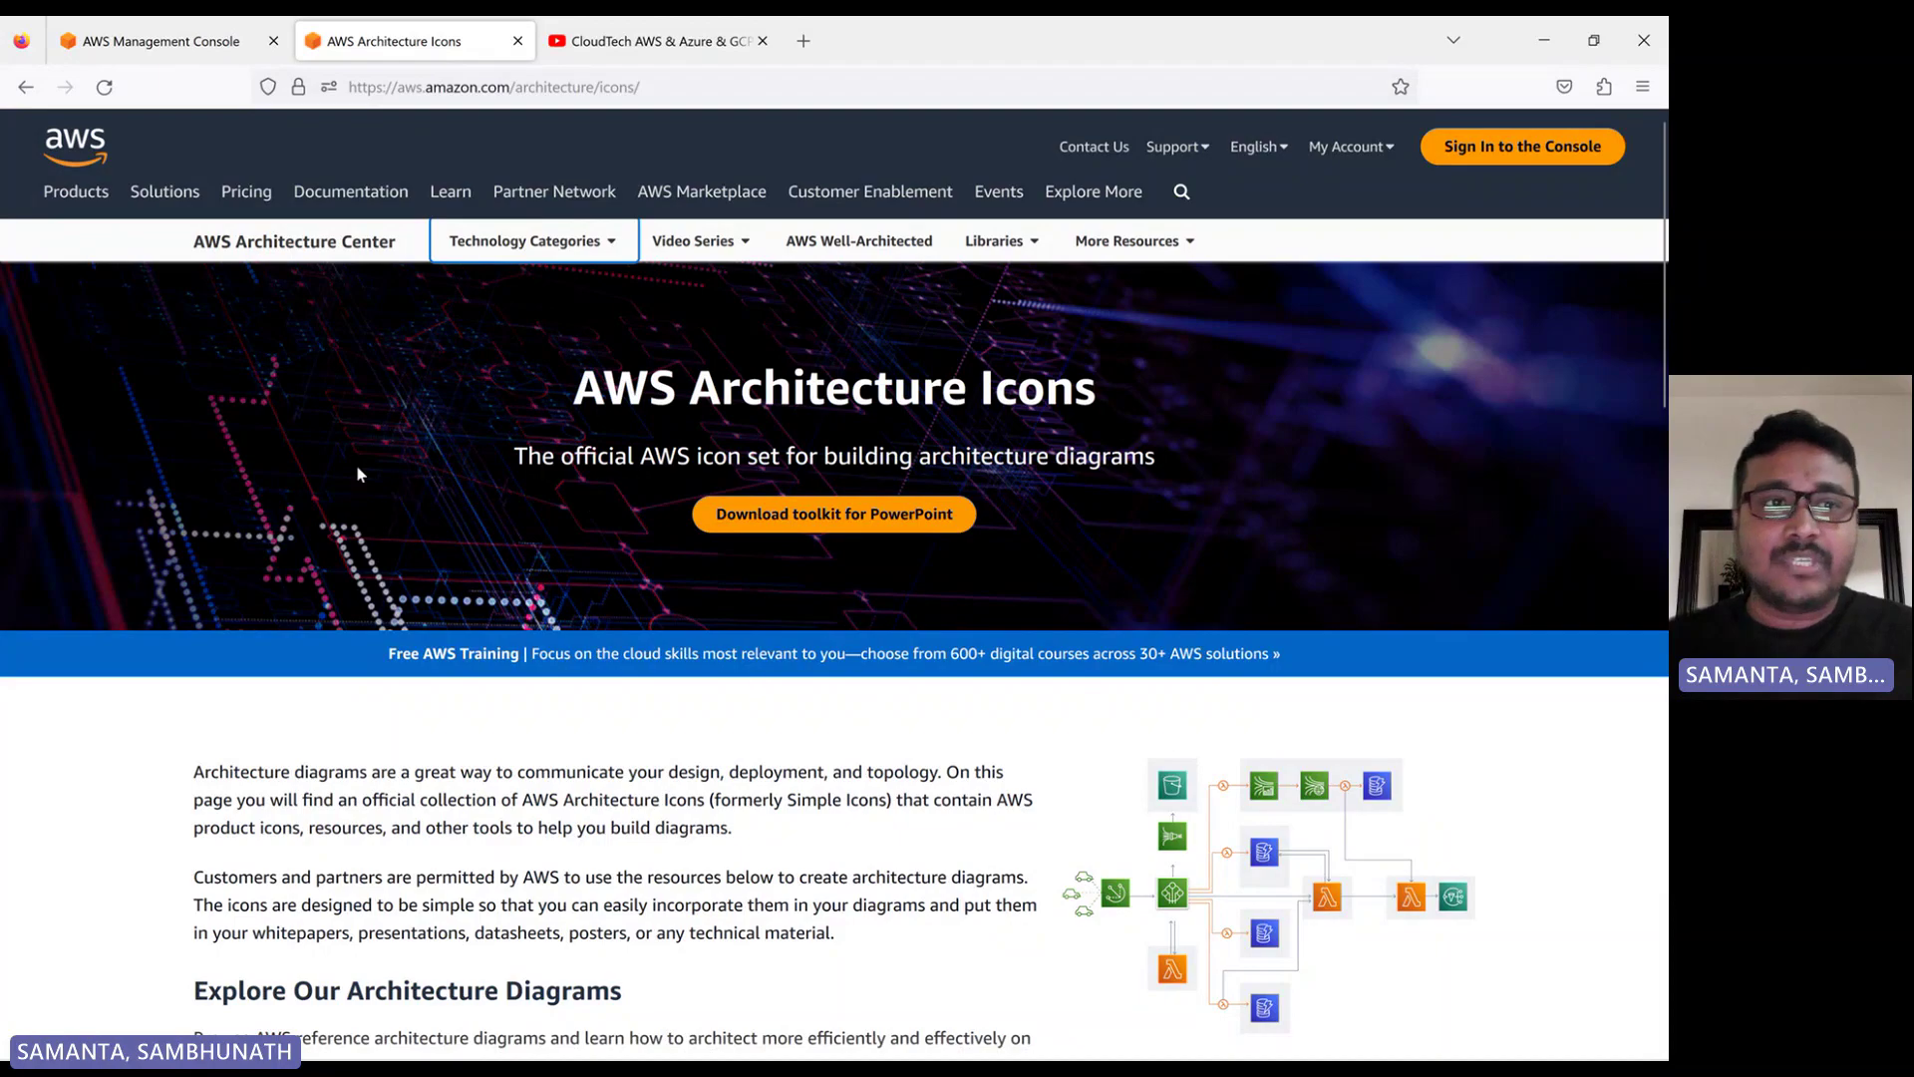
# Review the AWS Architecture Icons page and browse the CloudTech YouTube channel's list of AWS videos
pyautogui.scroll(-3, 575, 536)
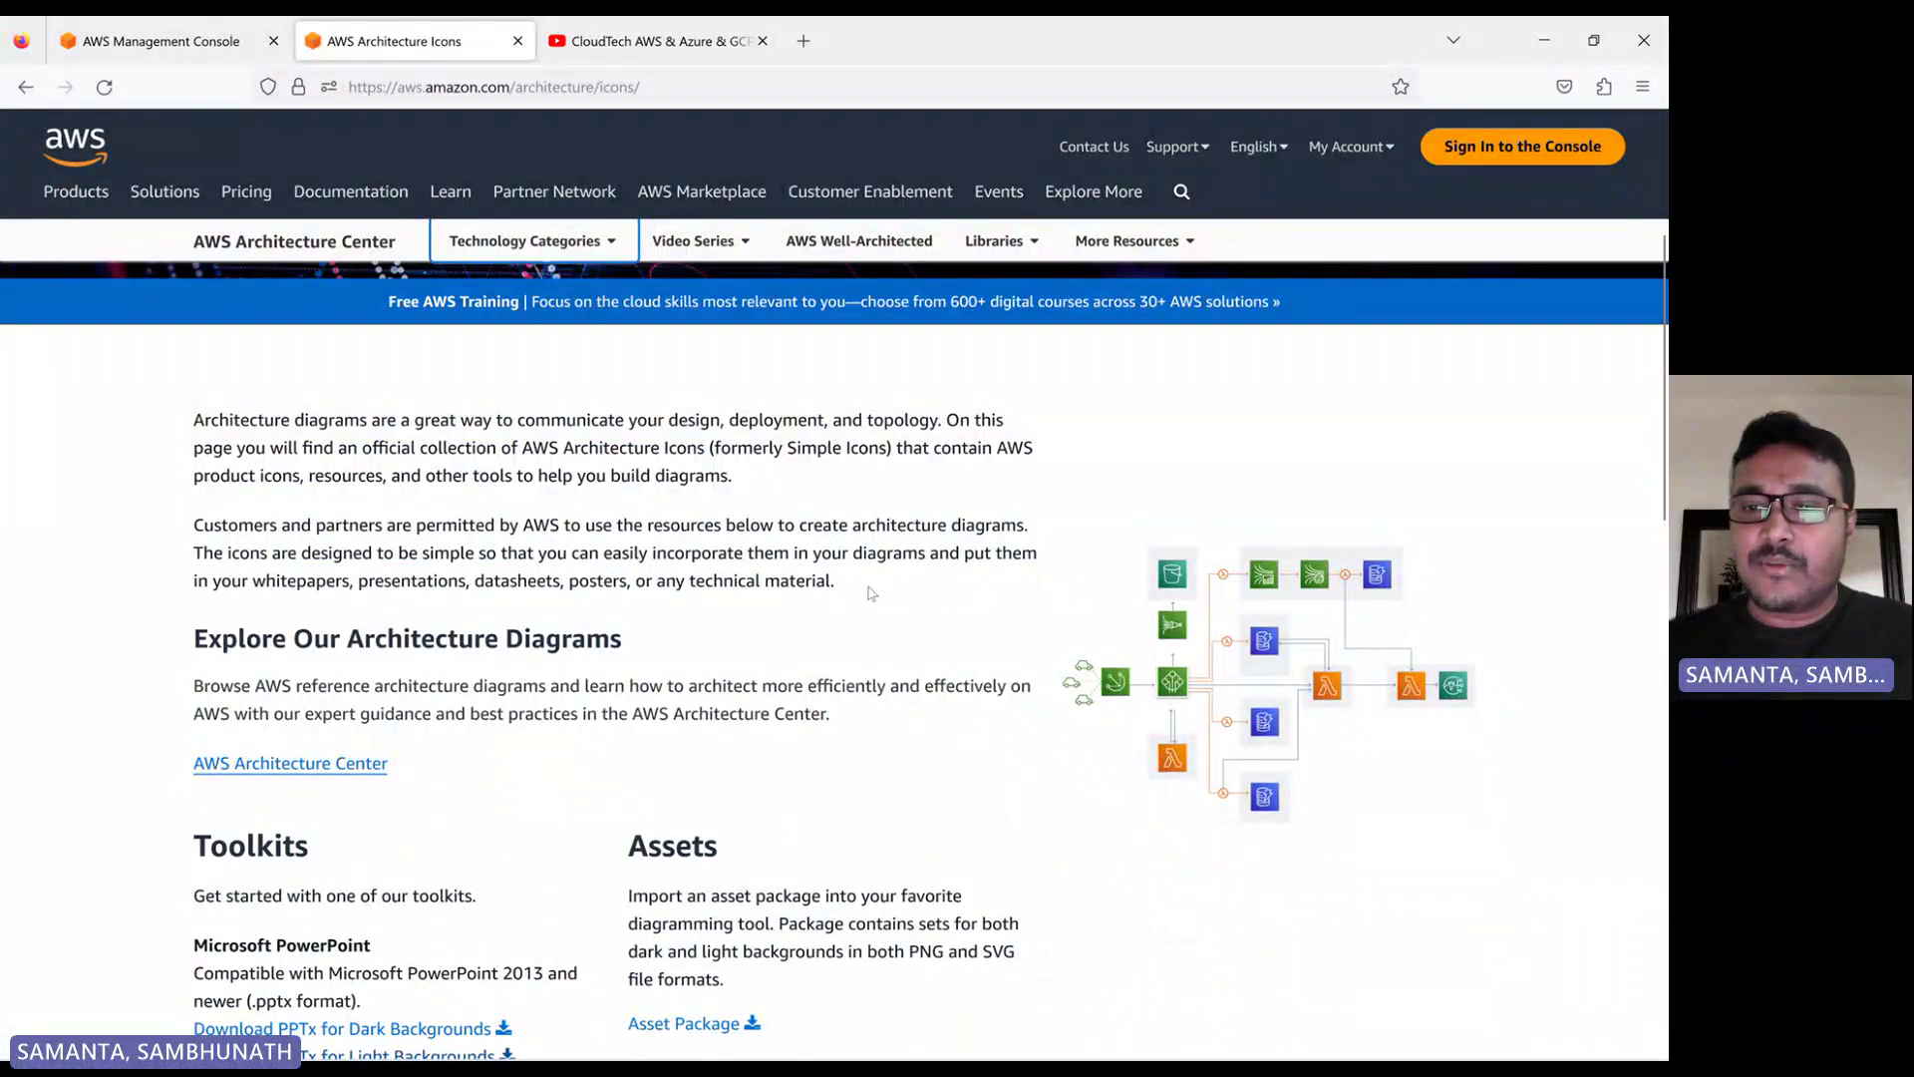
pyautogui.scroll(-1, 992, 727)
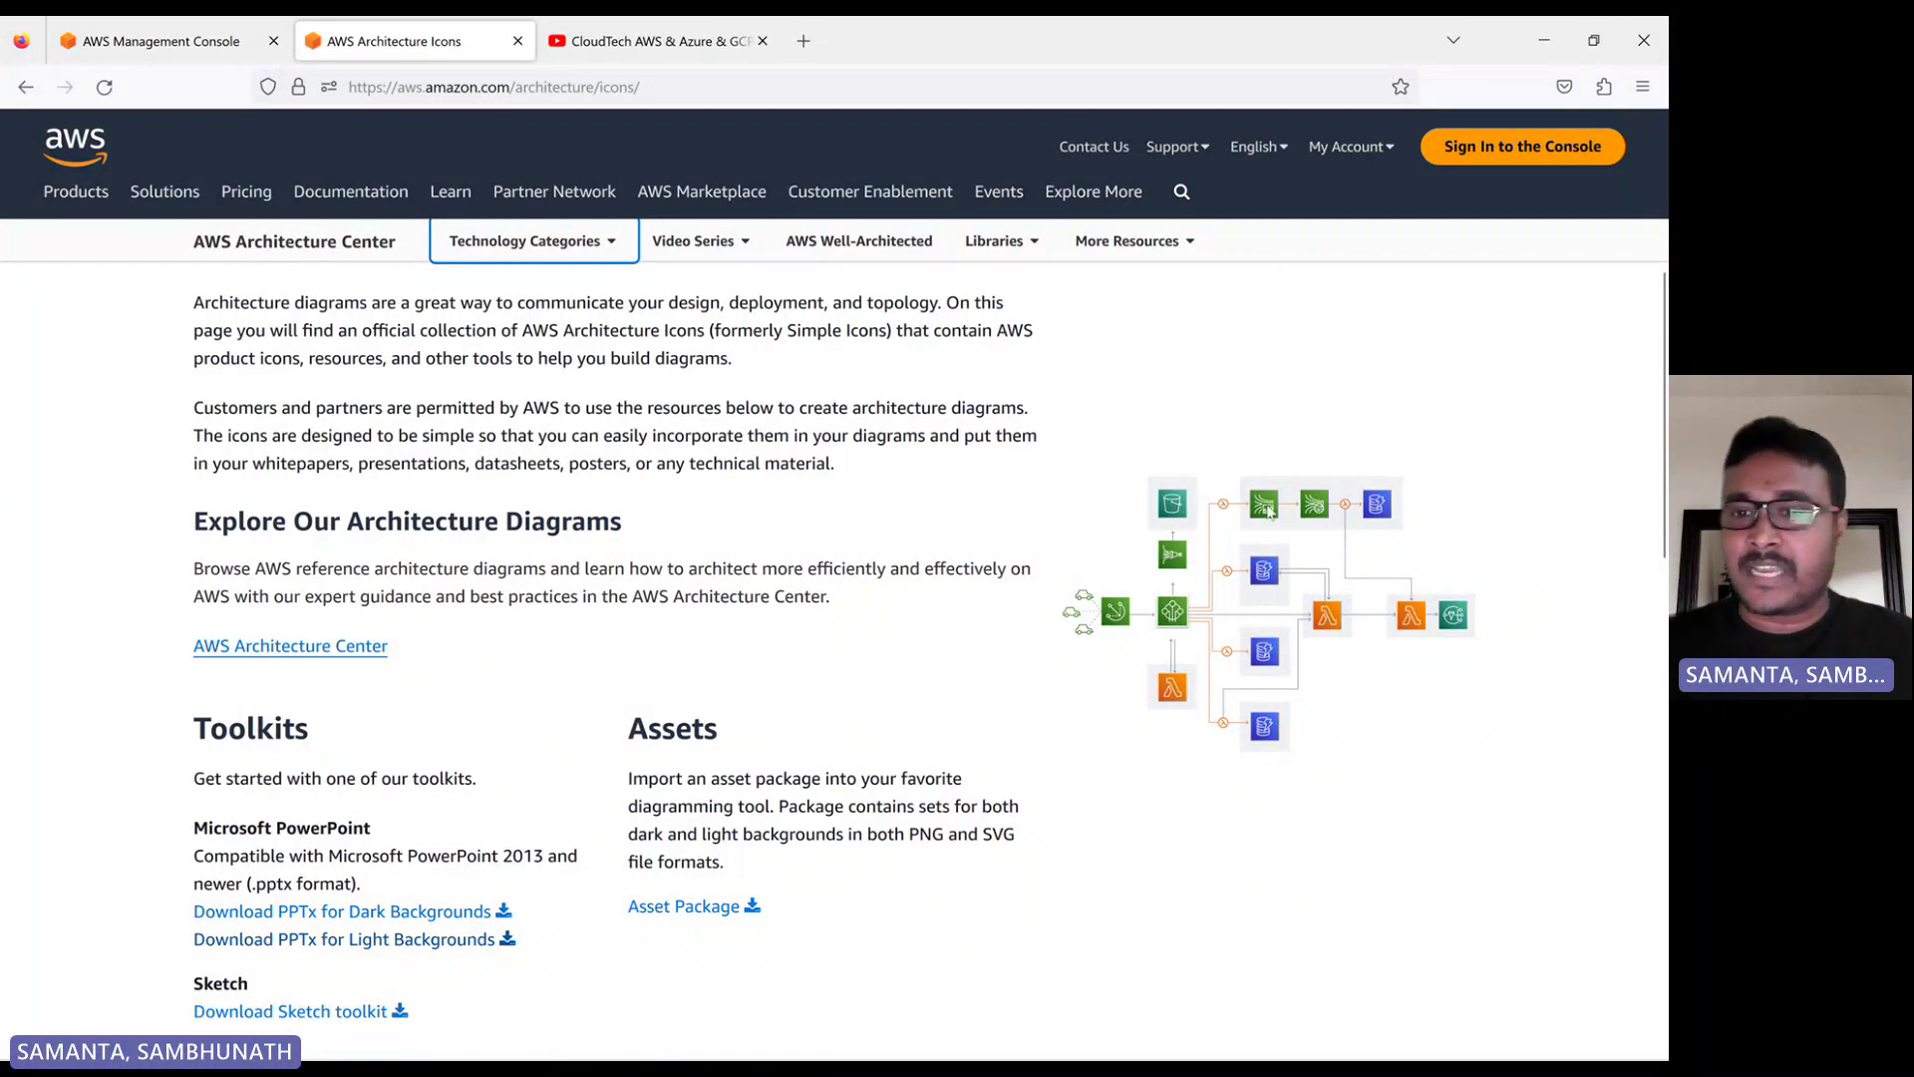
pyautogui.scroll(3, 811, 570)
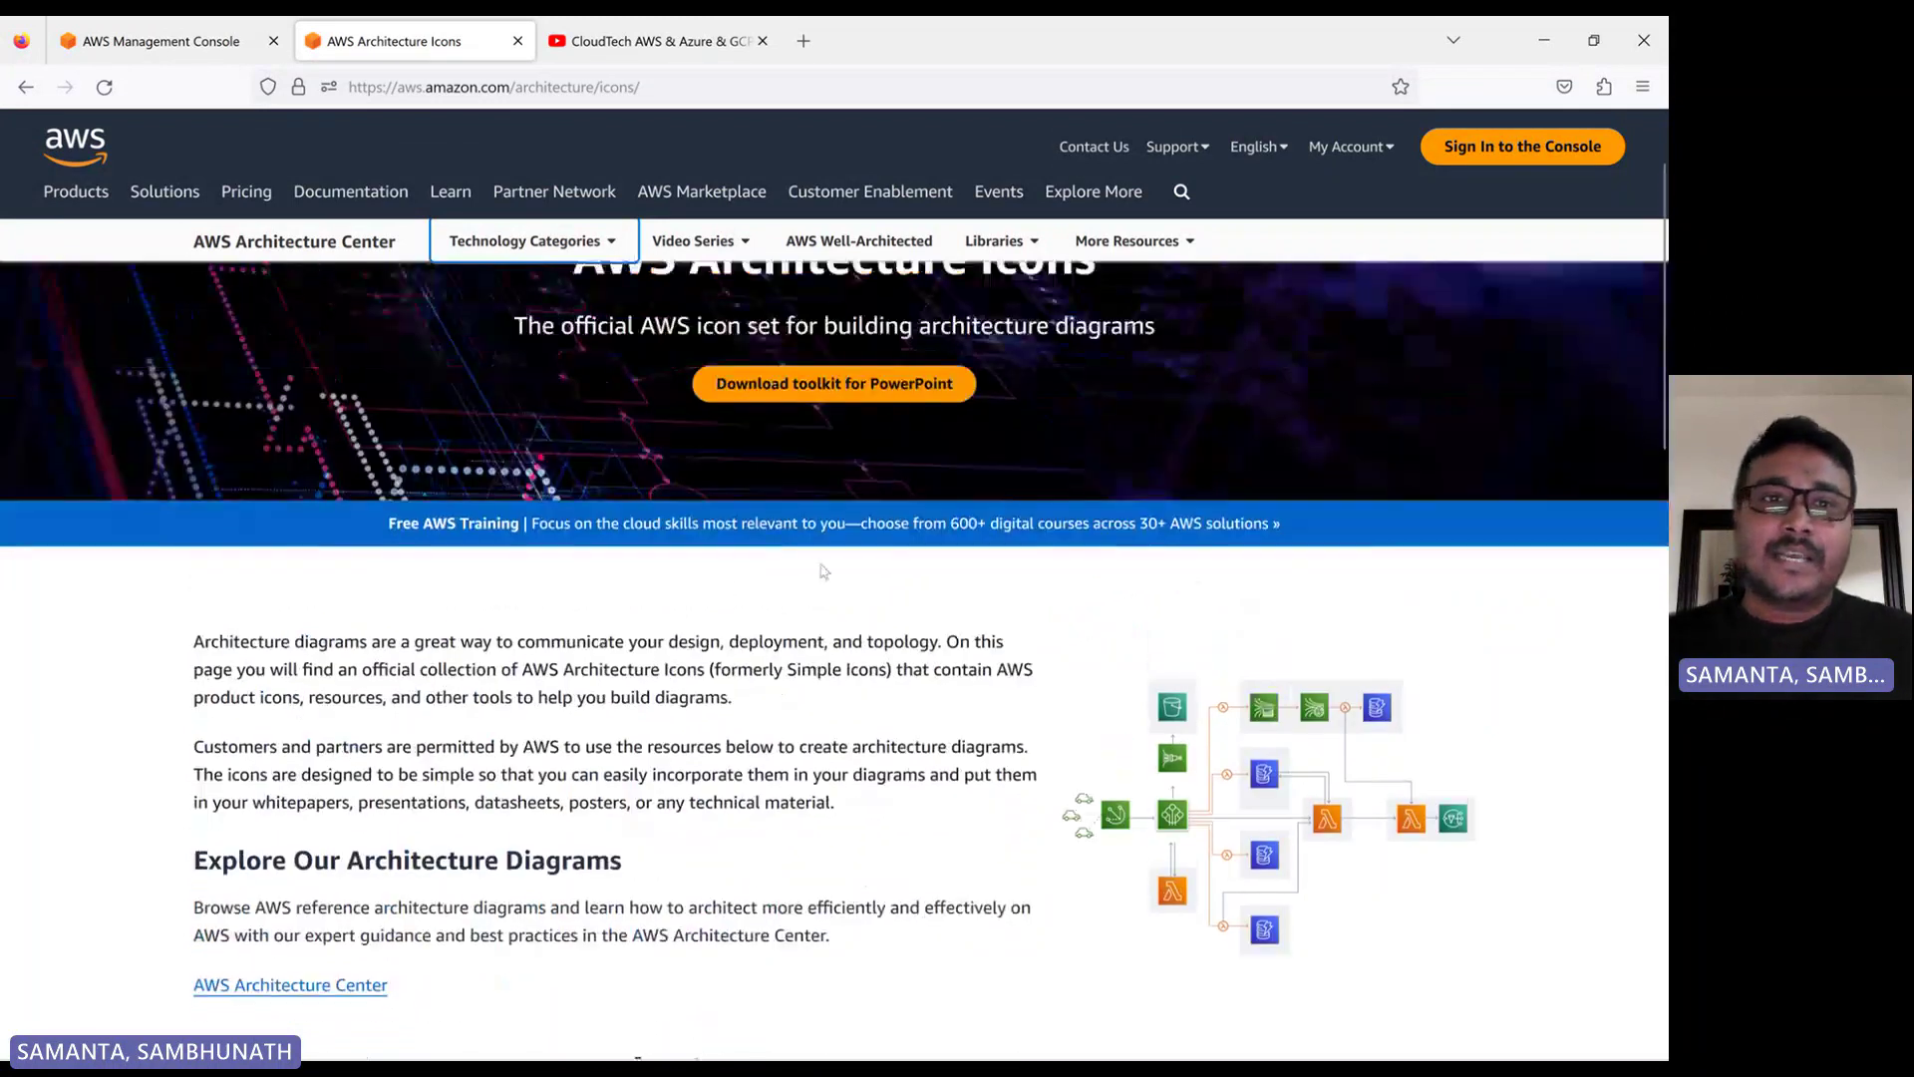
pyautogui.click(653, 41)
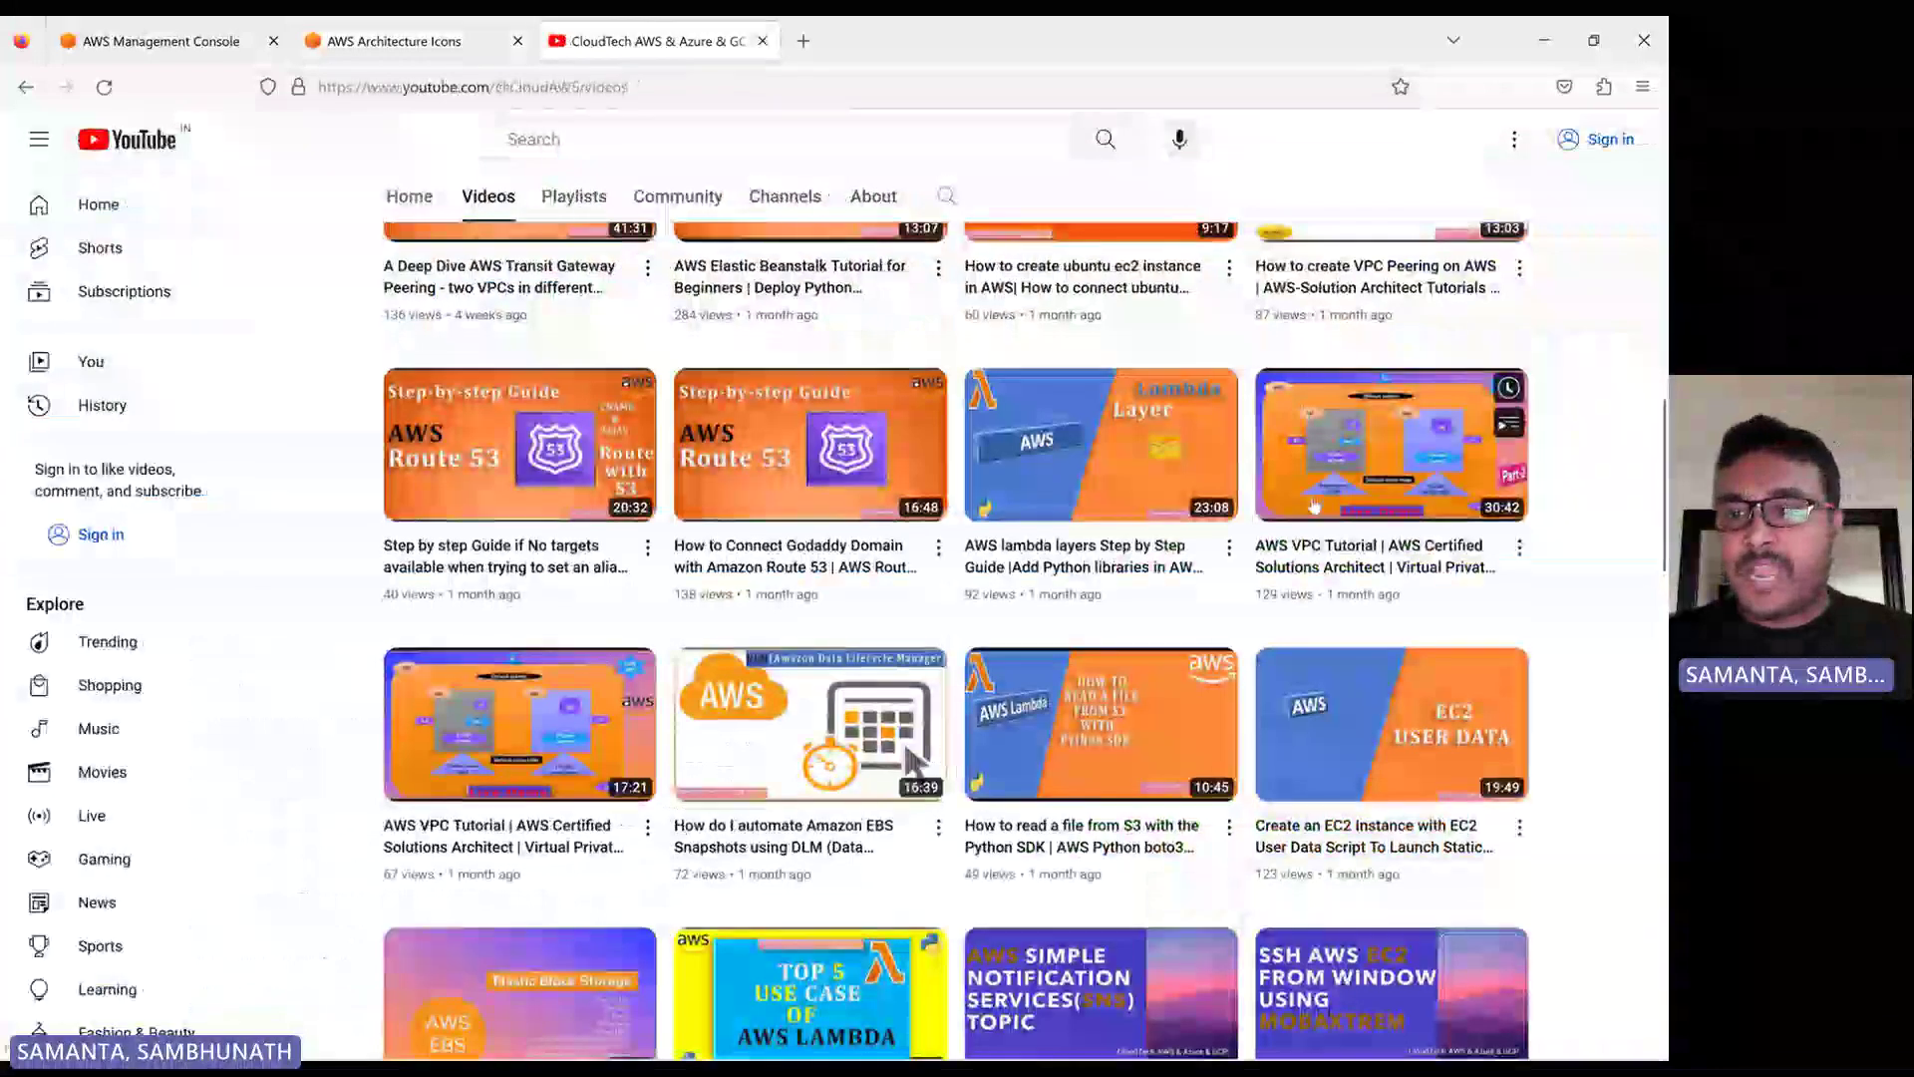
pyautogui.scroll(-8, 1306, 438)
pyautogui.scroll(-10, 1324, 504)
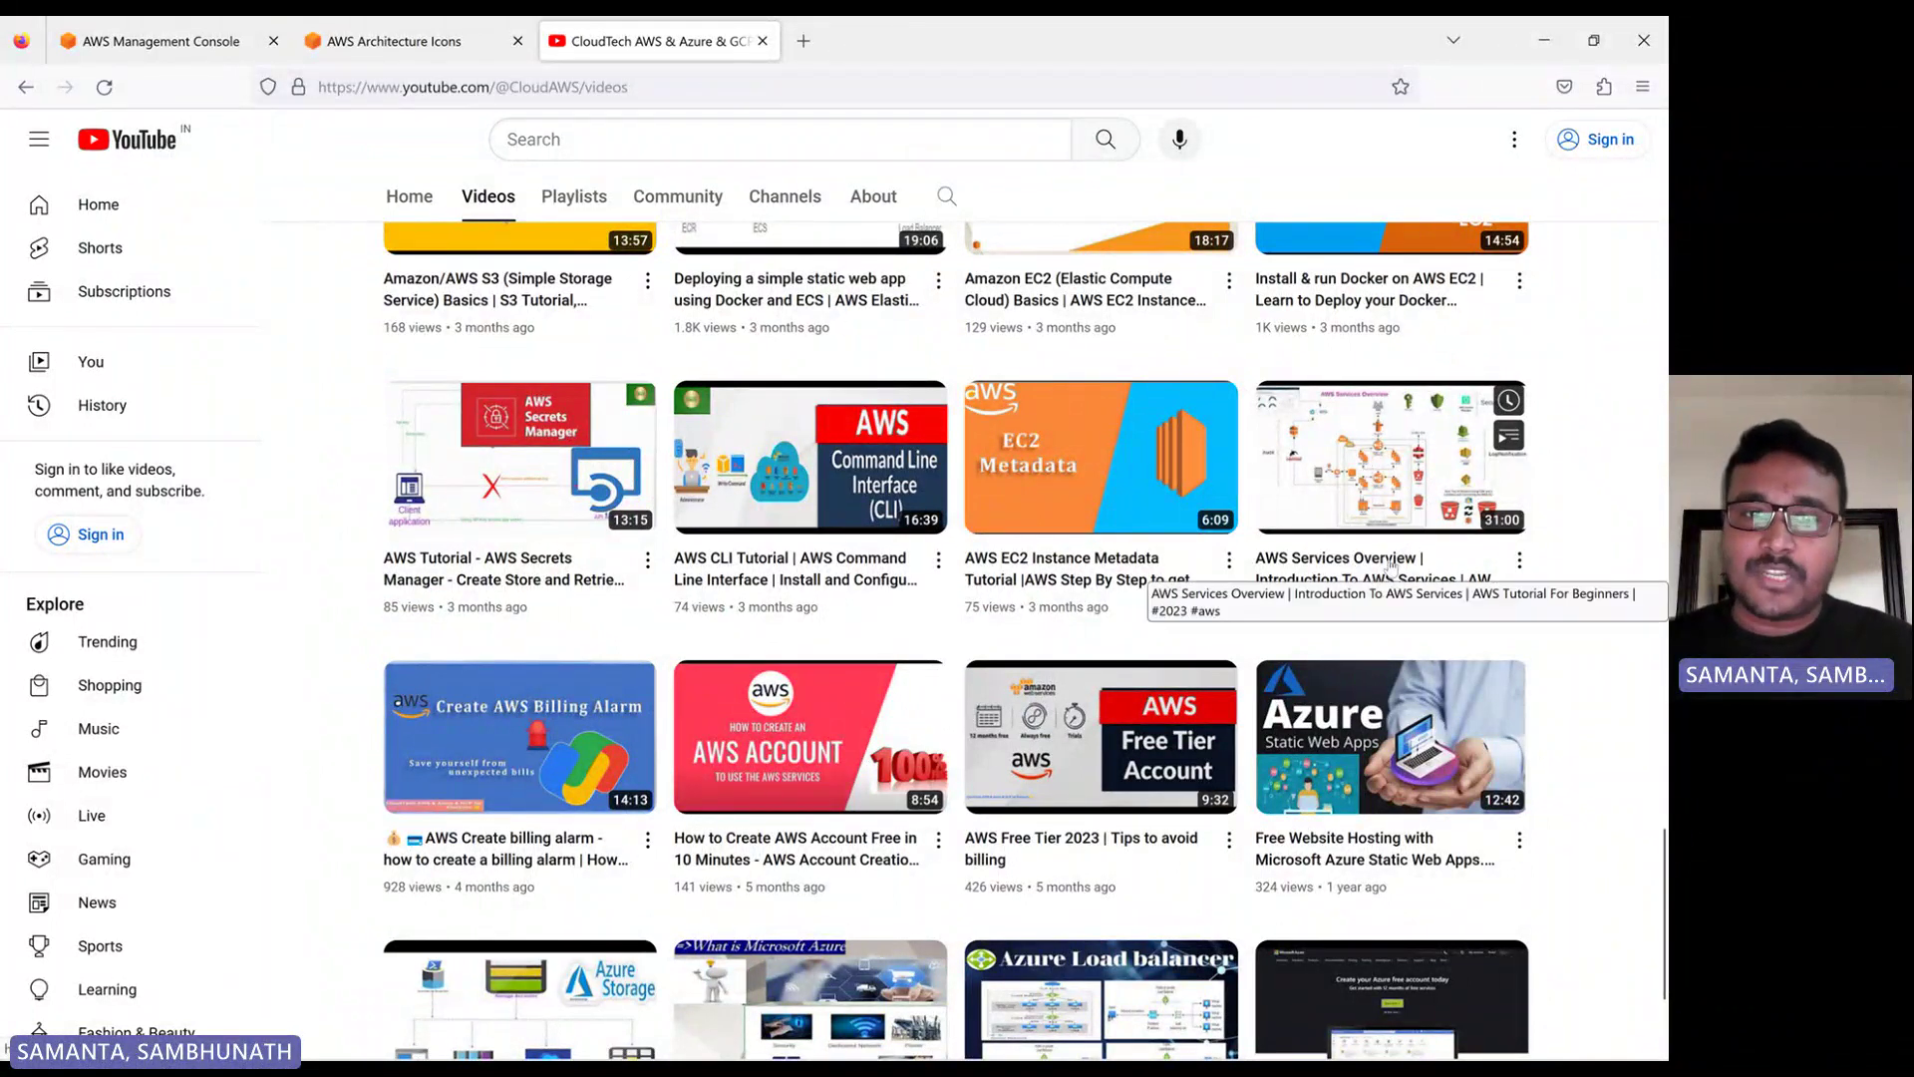
pyautogui.scroll(15, 1389, 564)
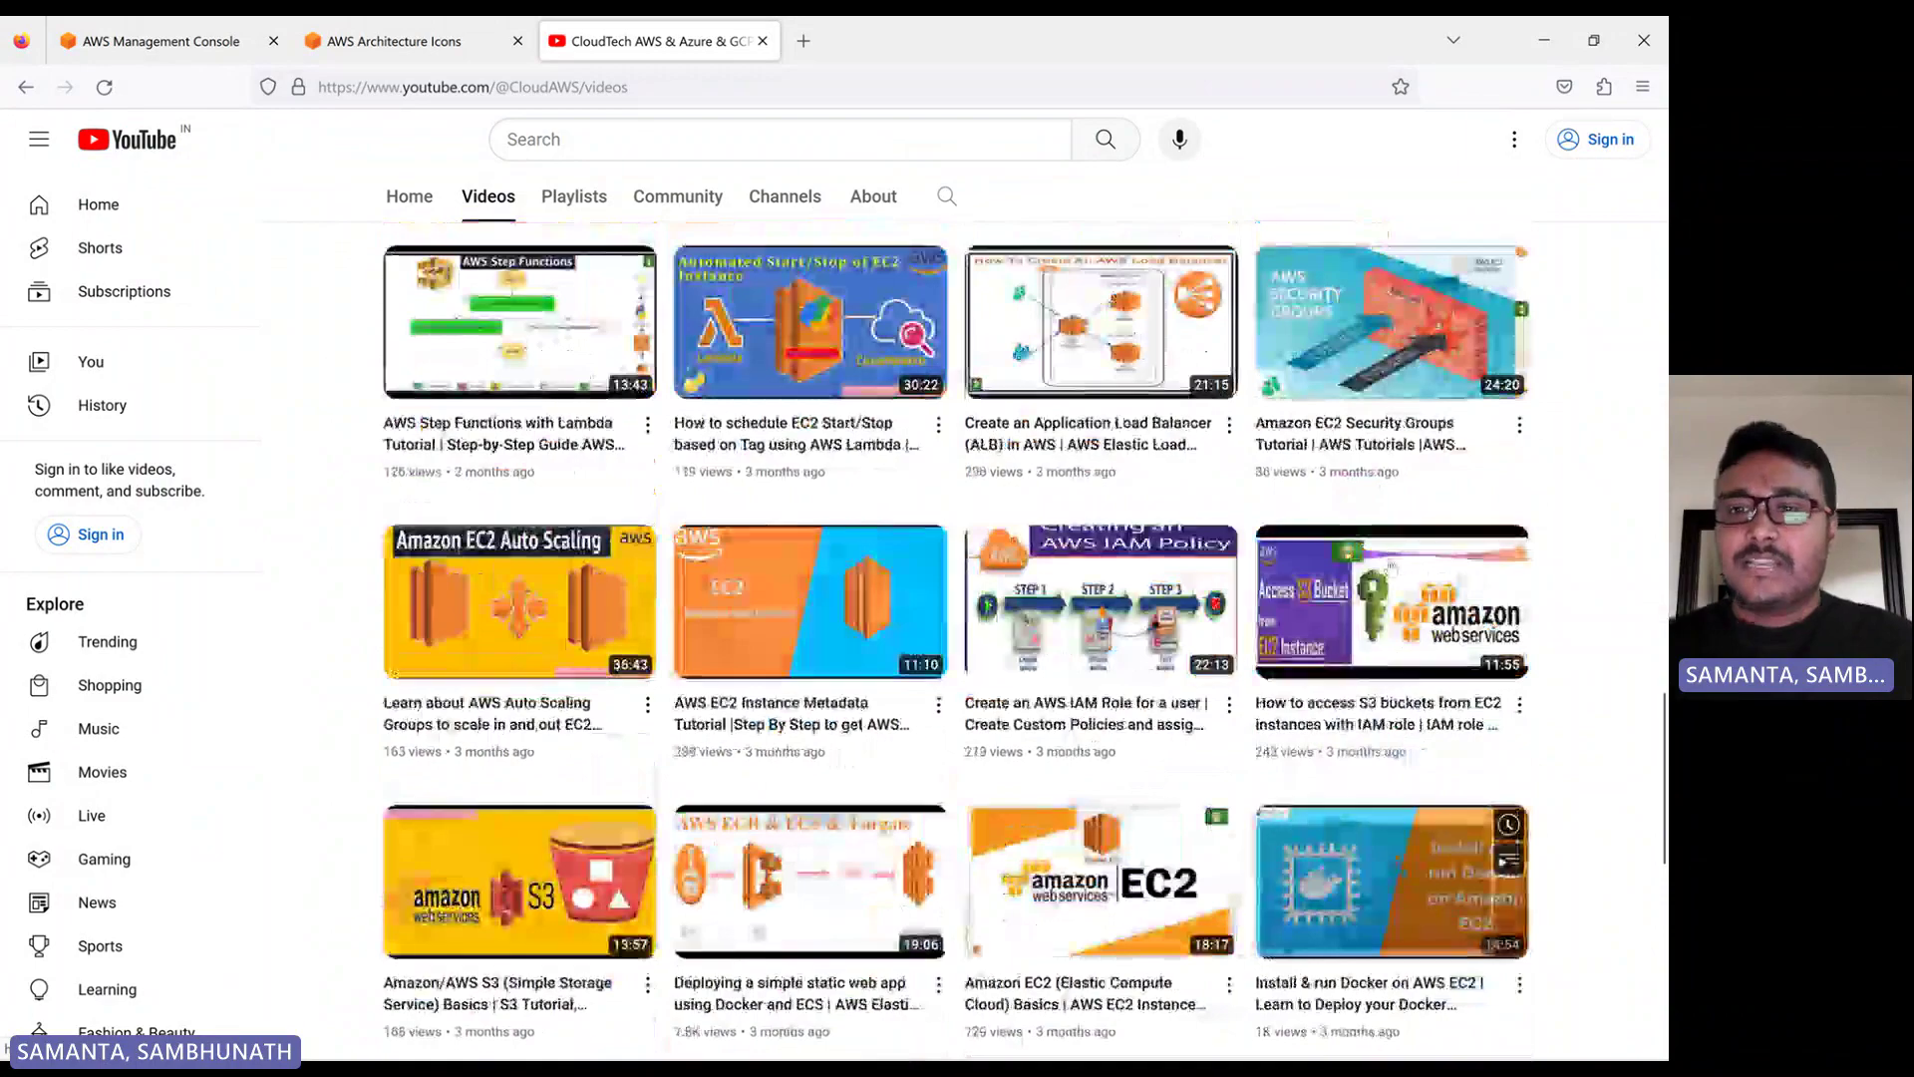
pyautogui.scroll(15, 1389, 564)
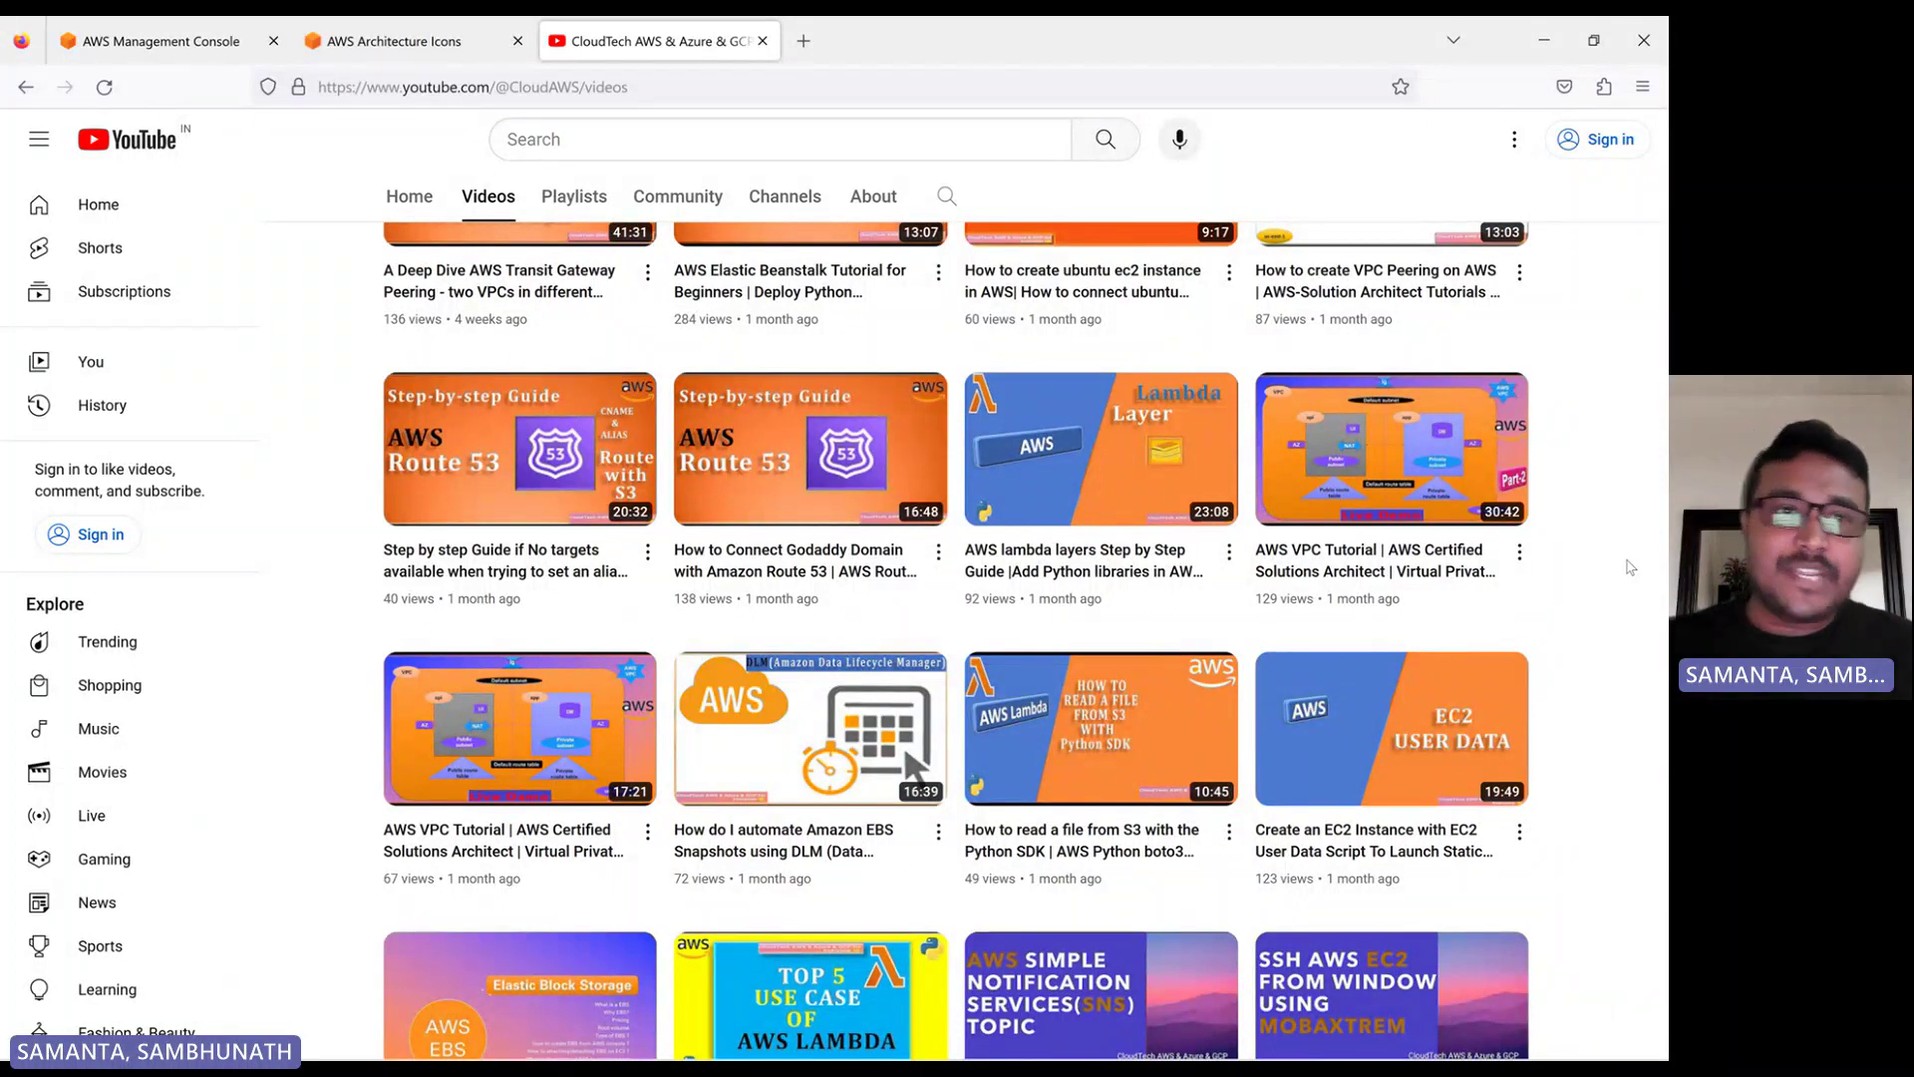
pyautogui.click(431, 39)
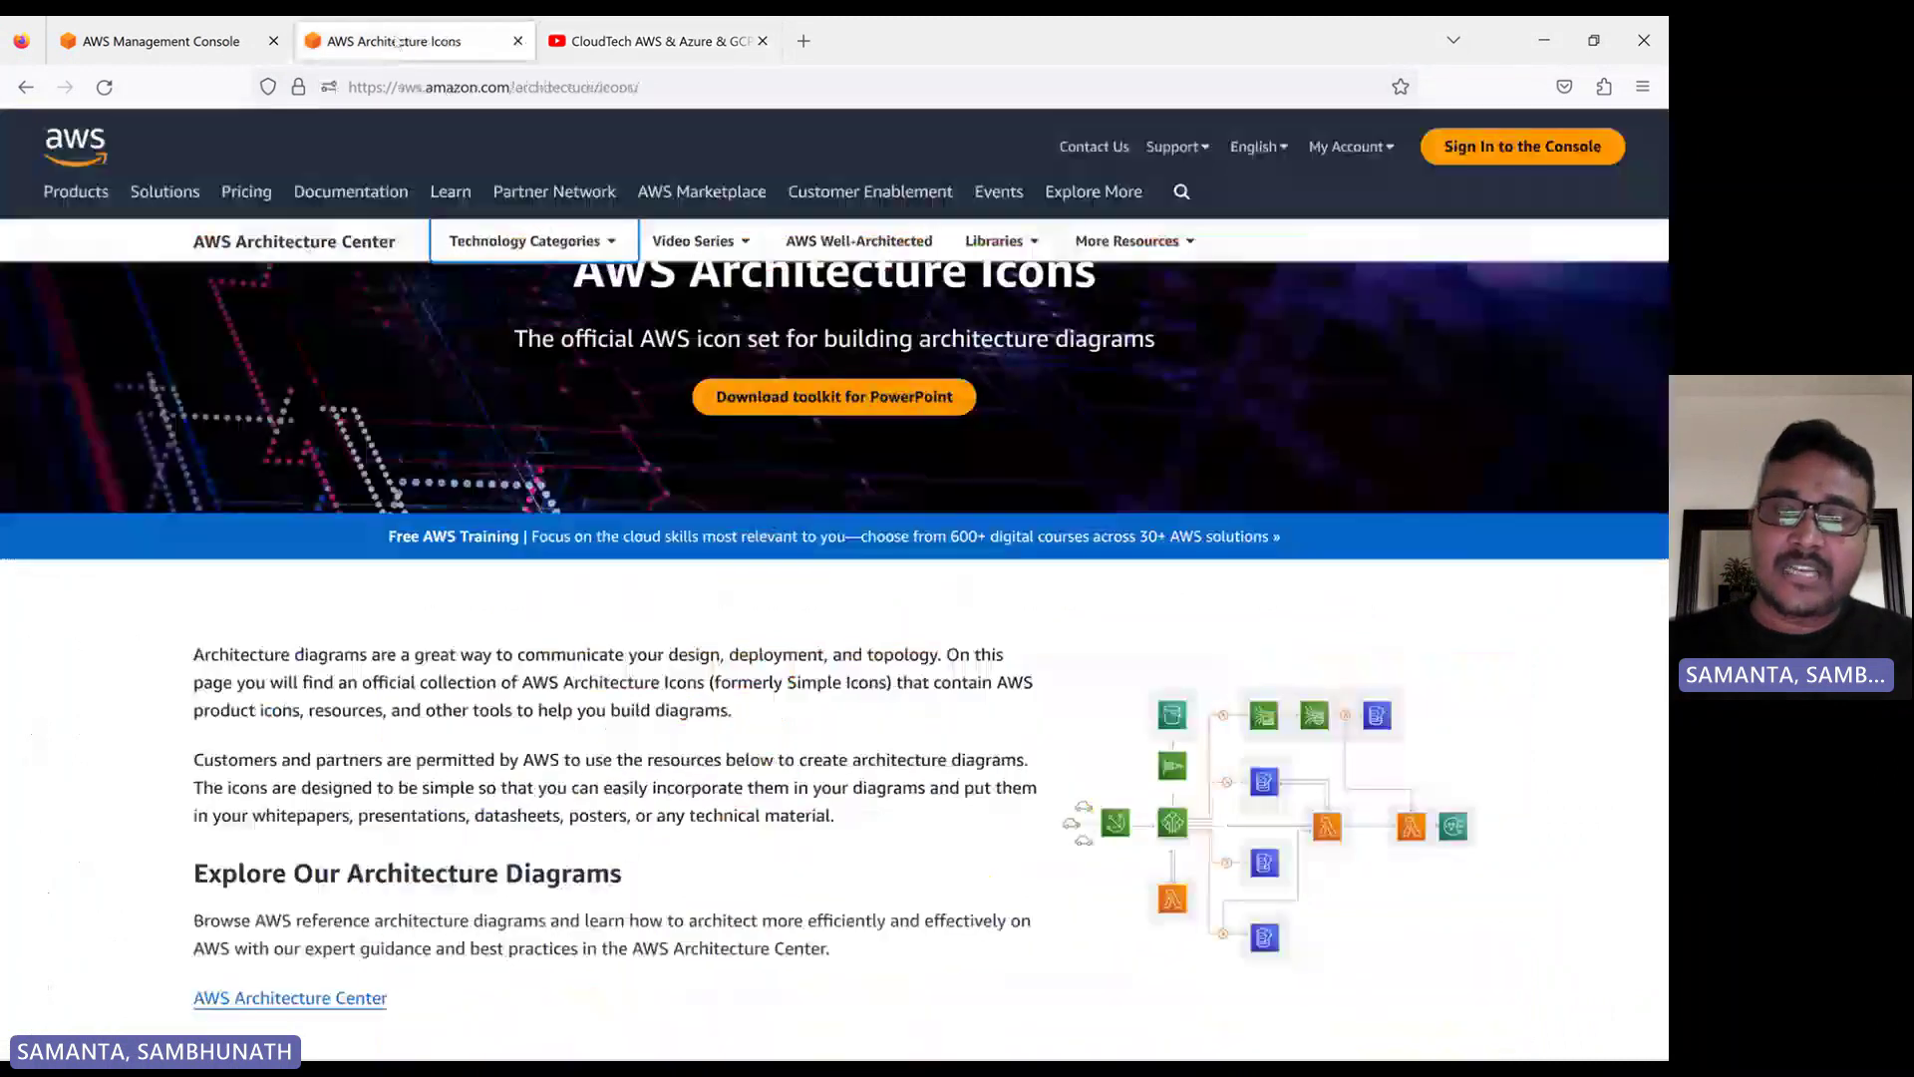
pyautogui.scroll(-3, 686, 448)
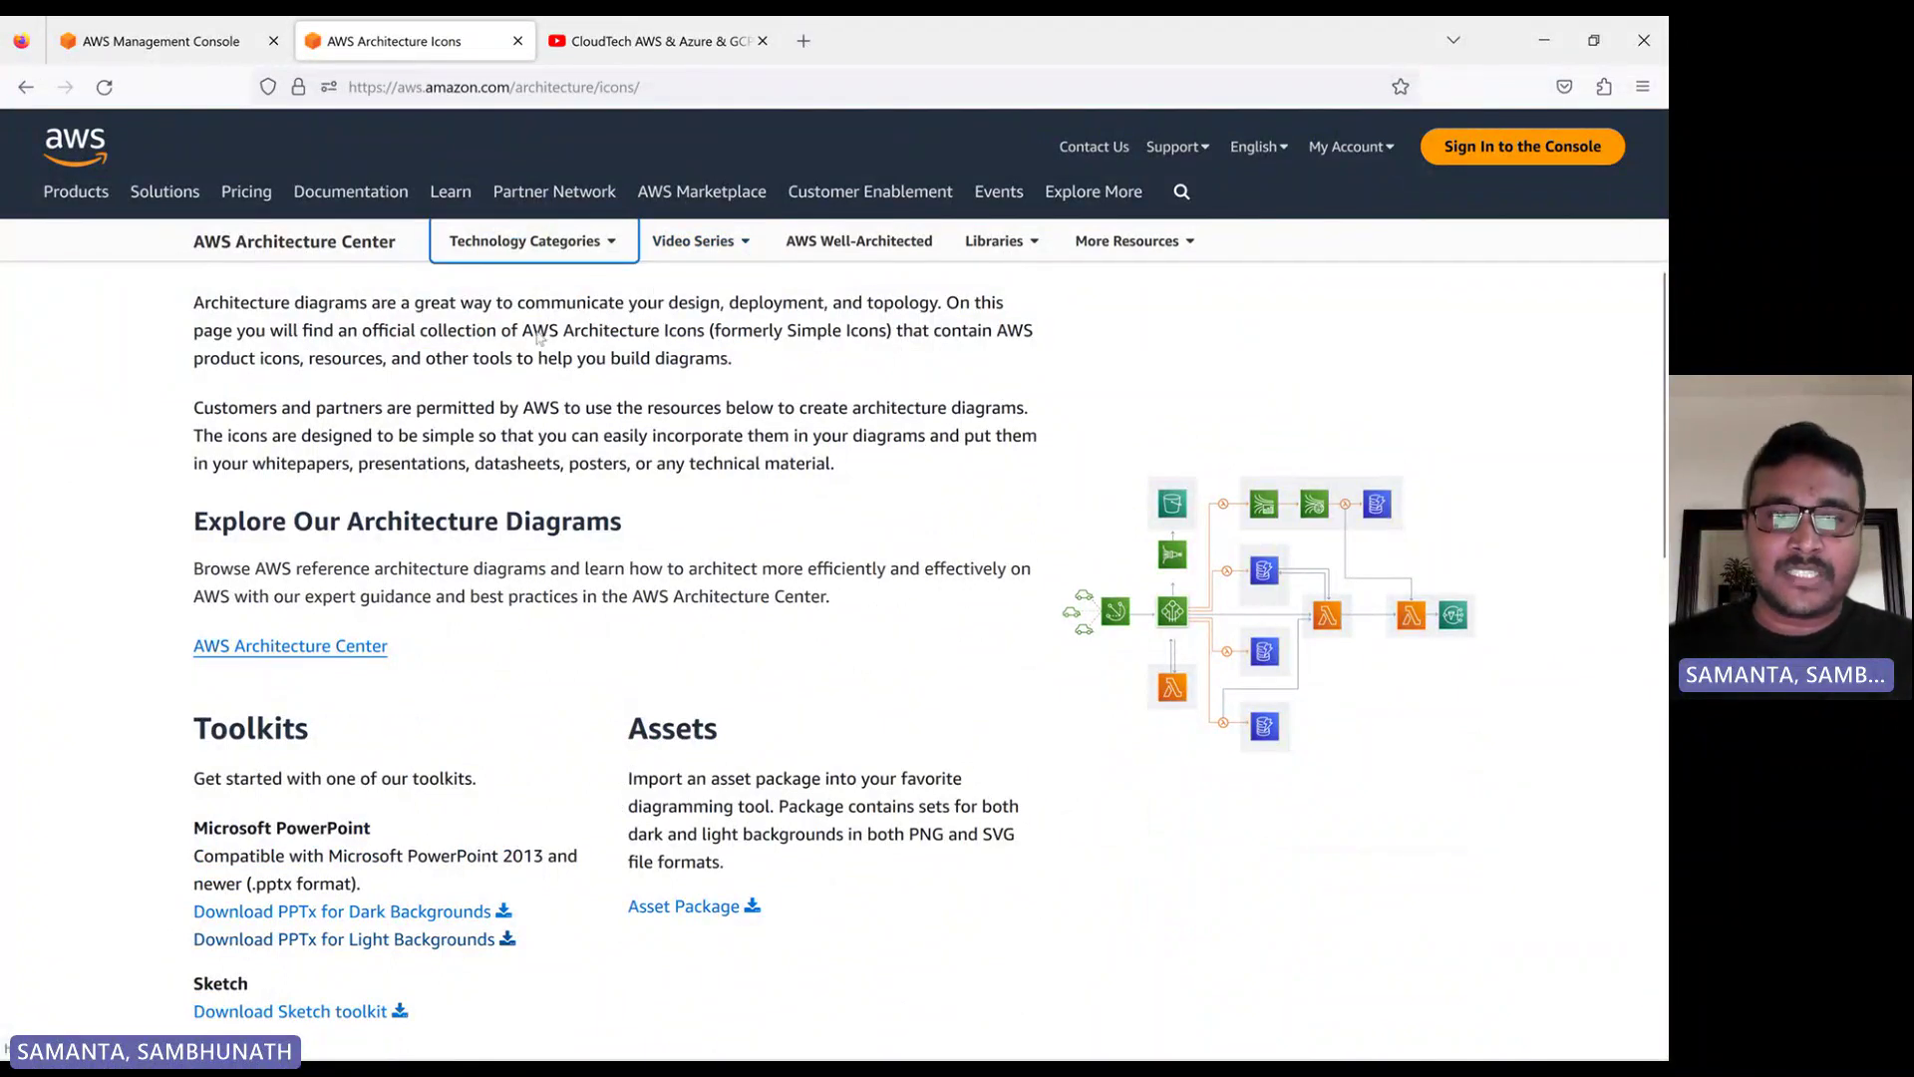
pyautogui.scroll(3, 673, 523)
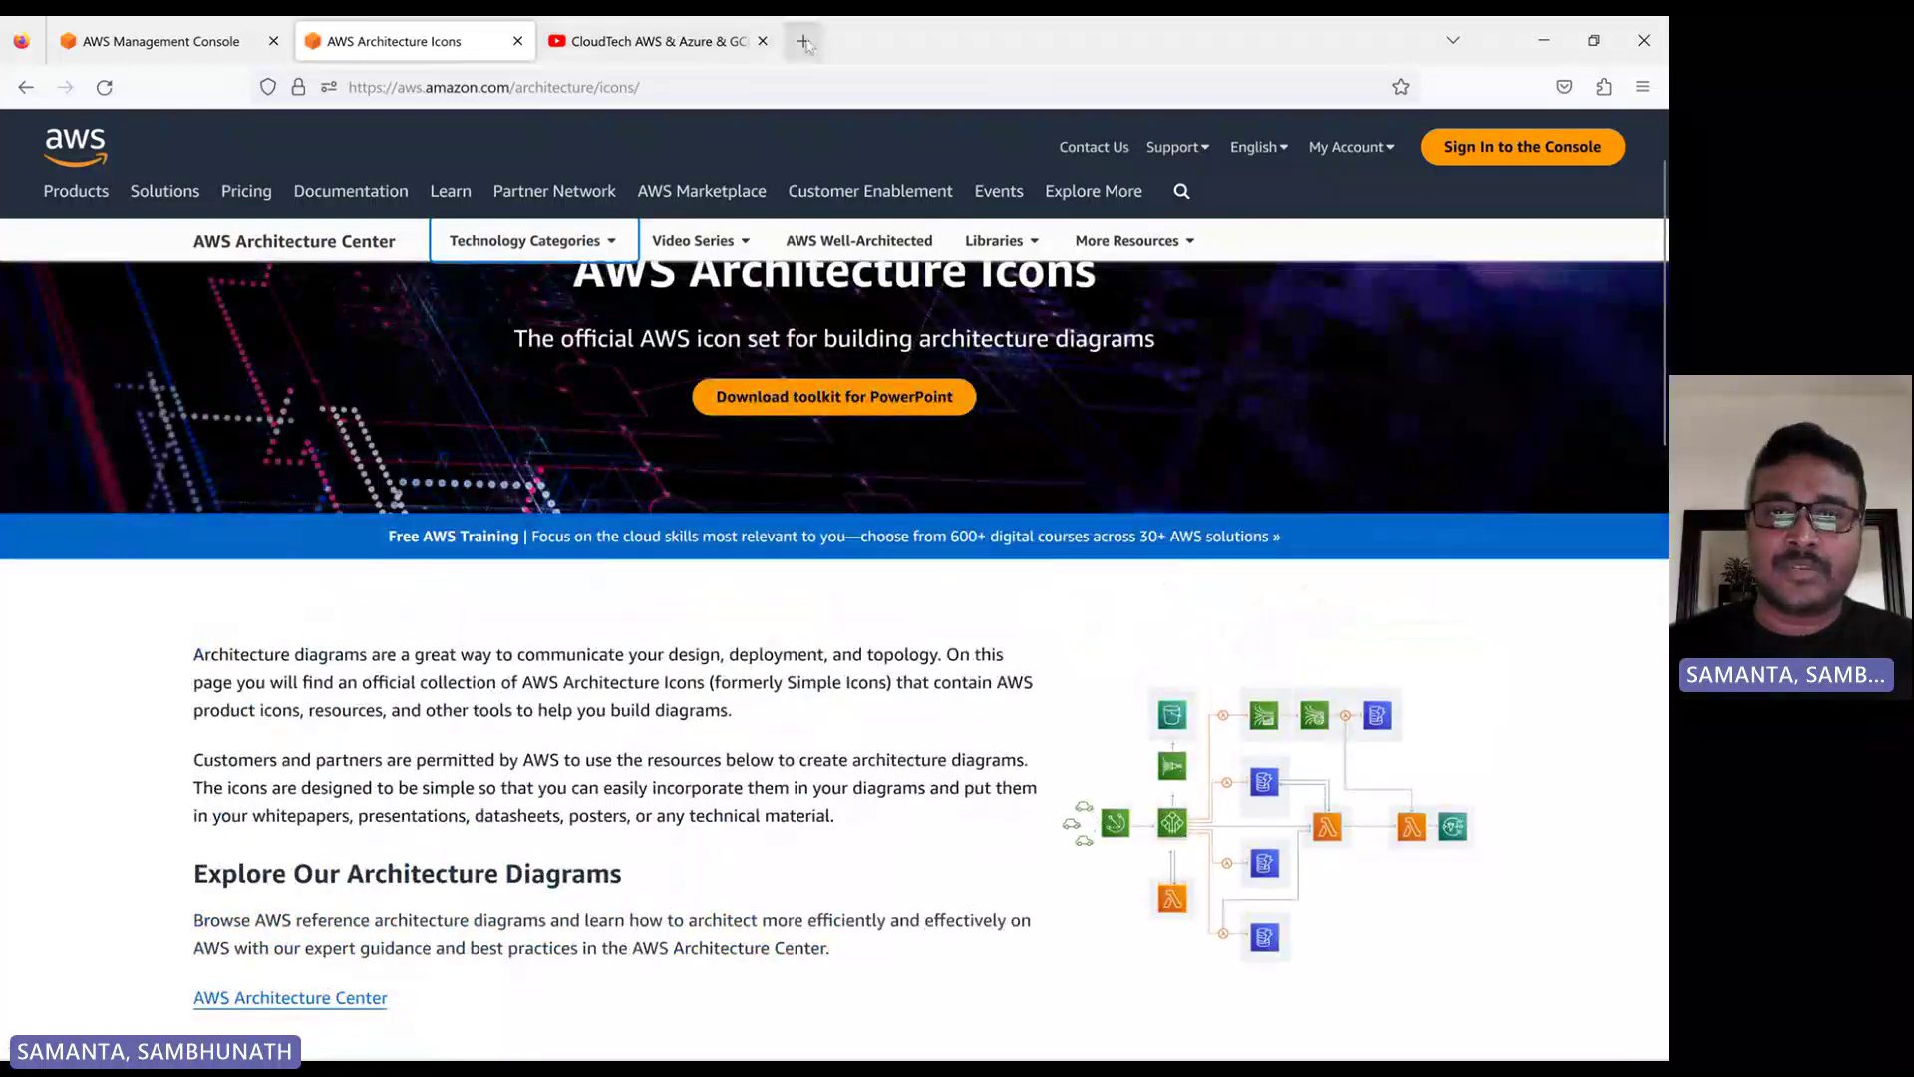
# Search the web for "aws architecture diagram icons" in a new tab, open the AWS Architecture Icons result, and close the older duplicate tab
pyautogui.click(803, 41)
pyautogui.write('aws ac')
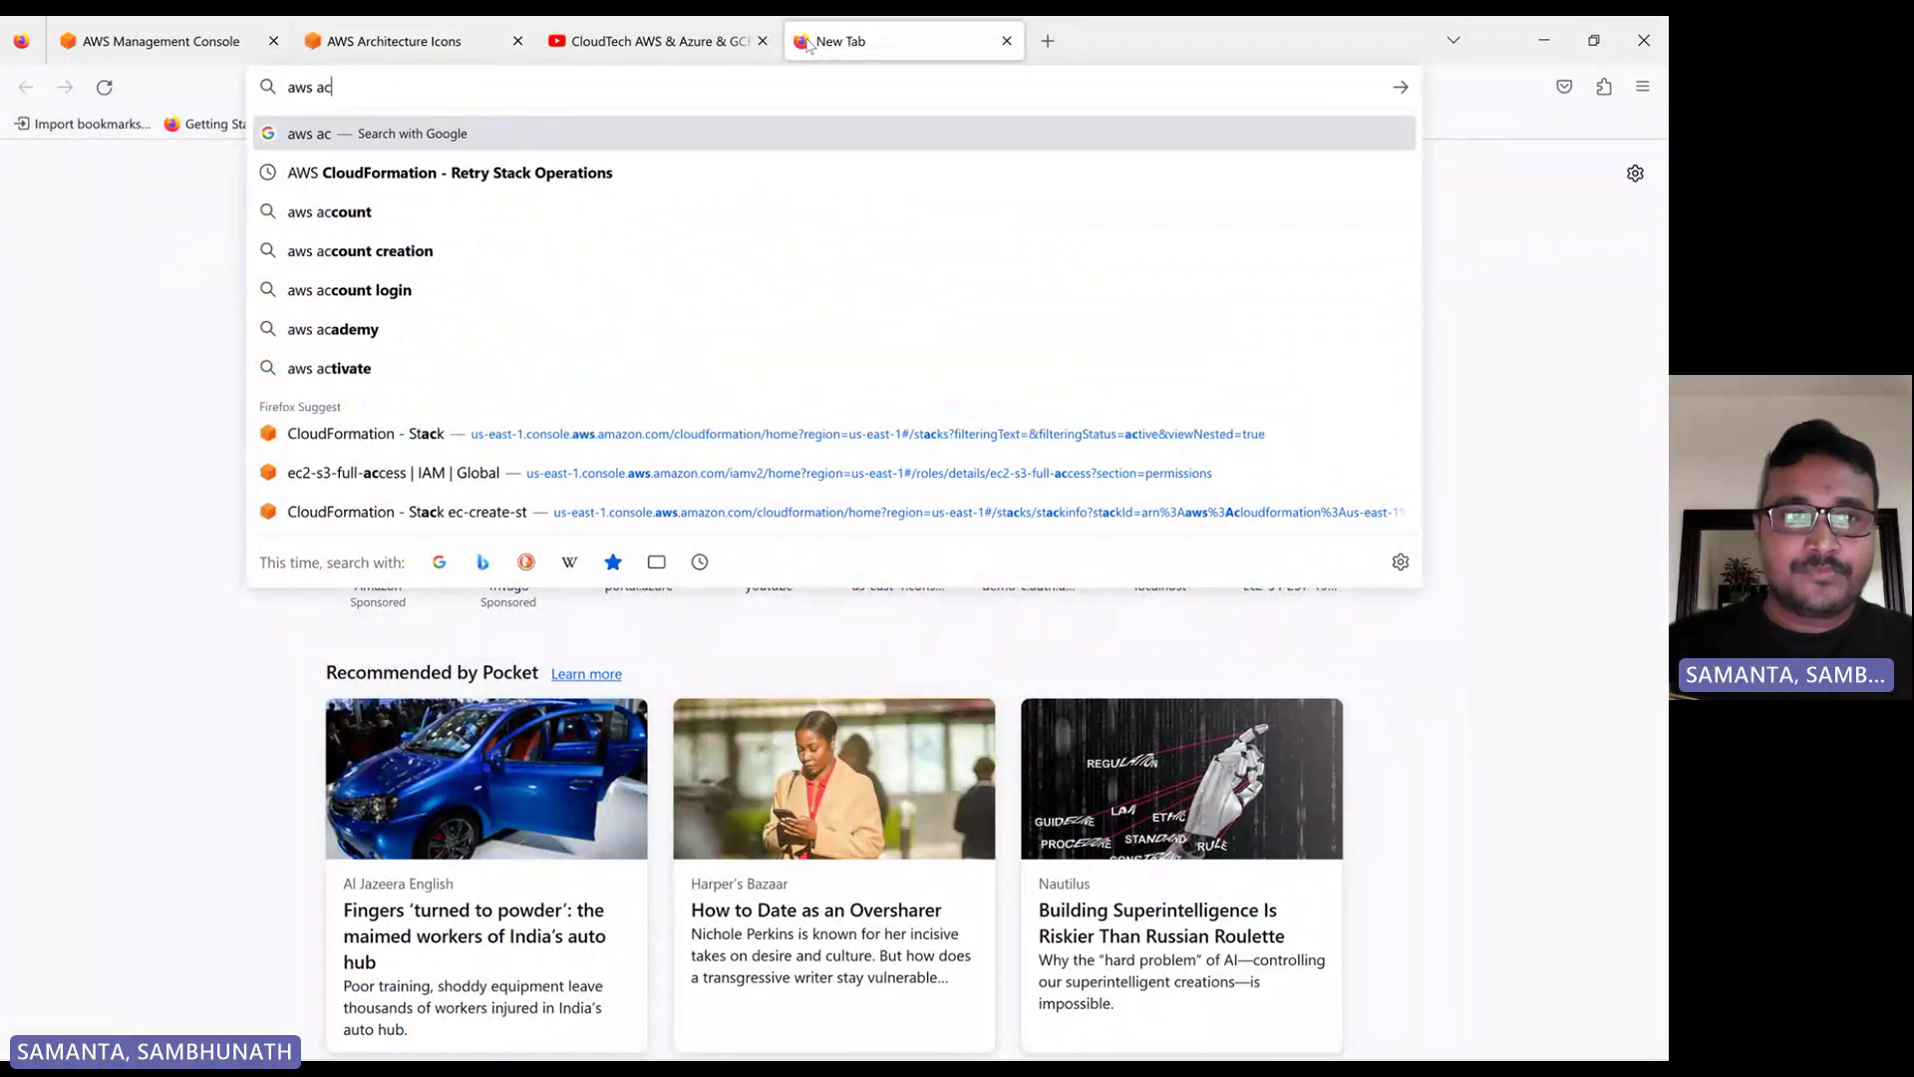
pyautogui.press('BackSpace')
pyautogui.write('r')
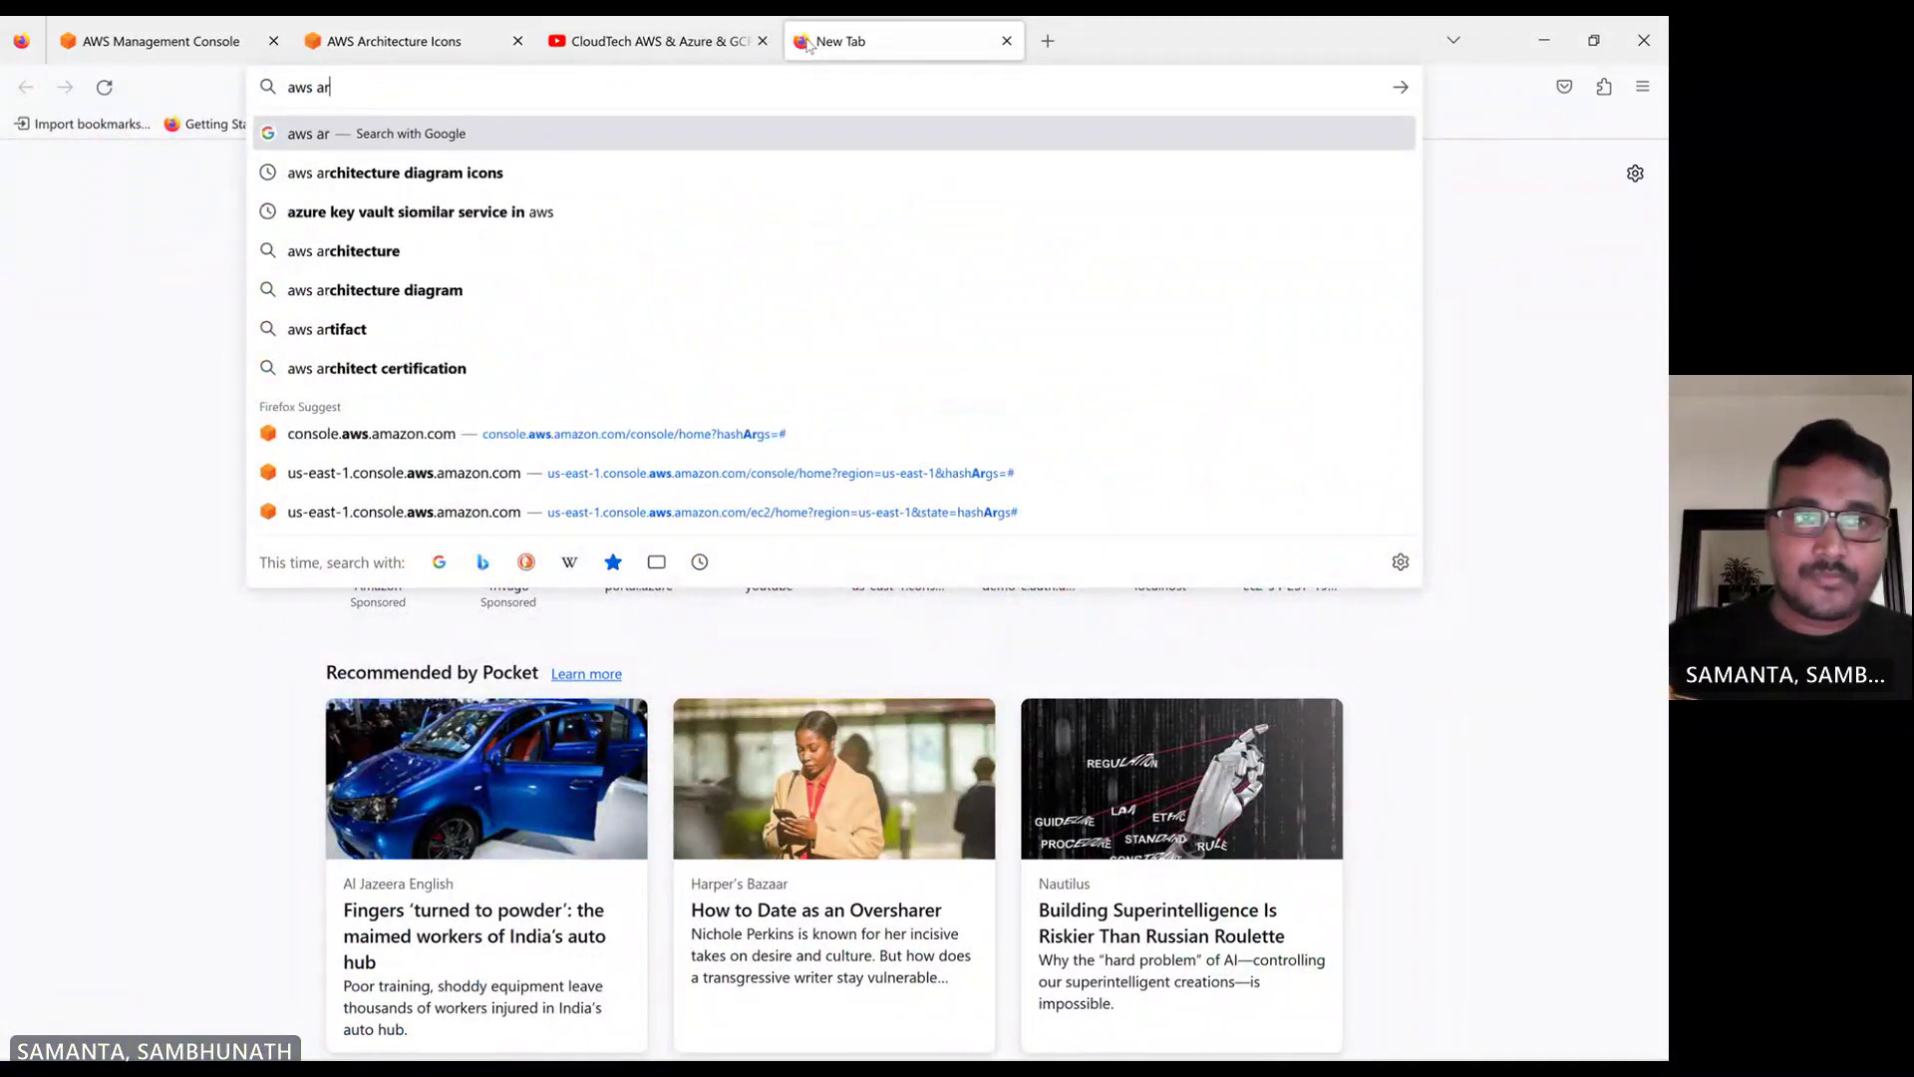
pyautogui.press('Down')
pyautogui.press('Return')
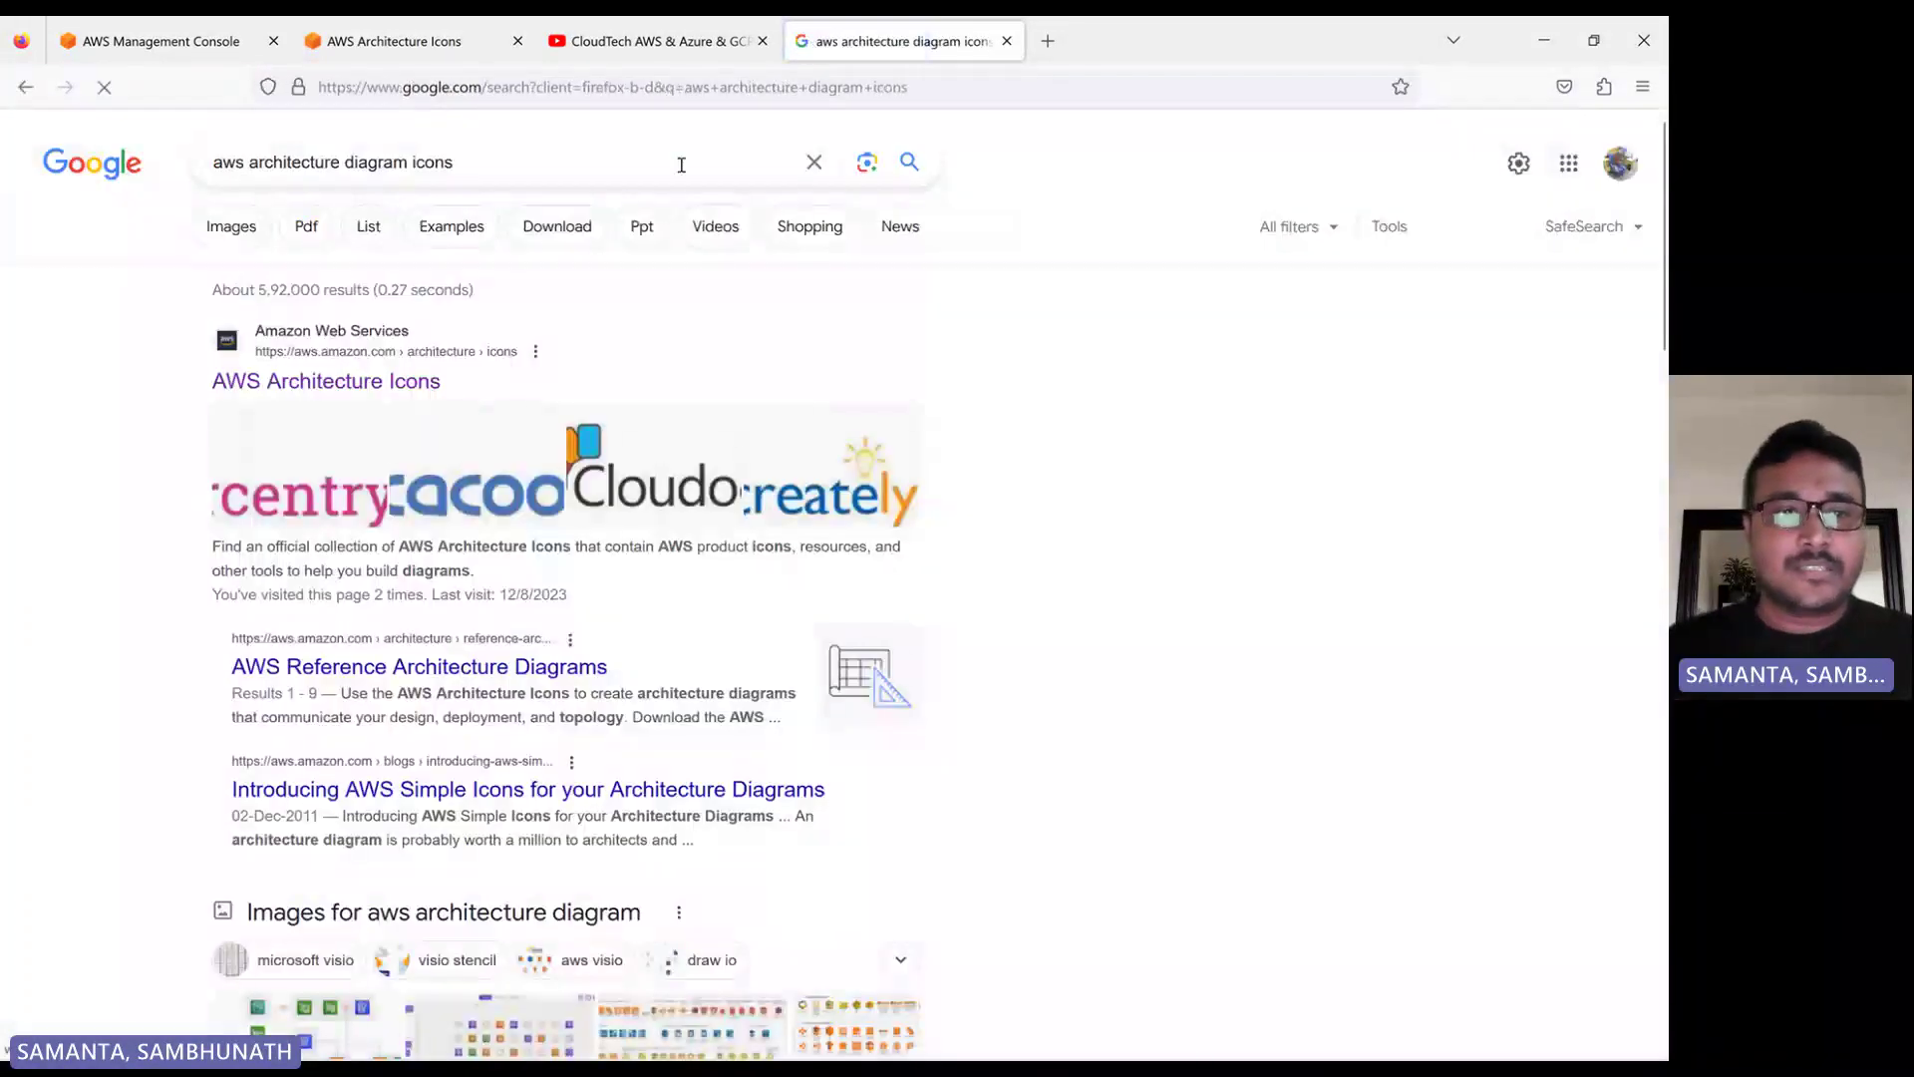
pyautogui.click(349, 383)
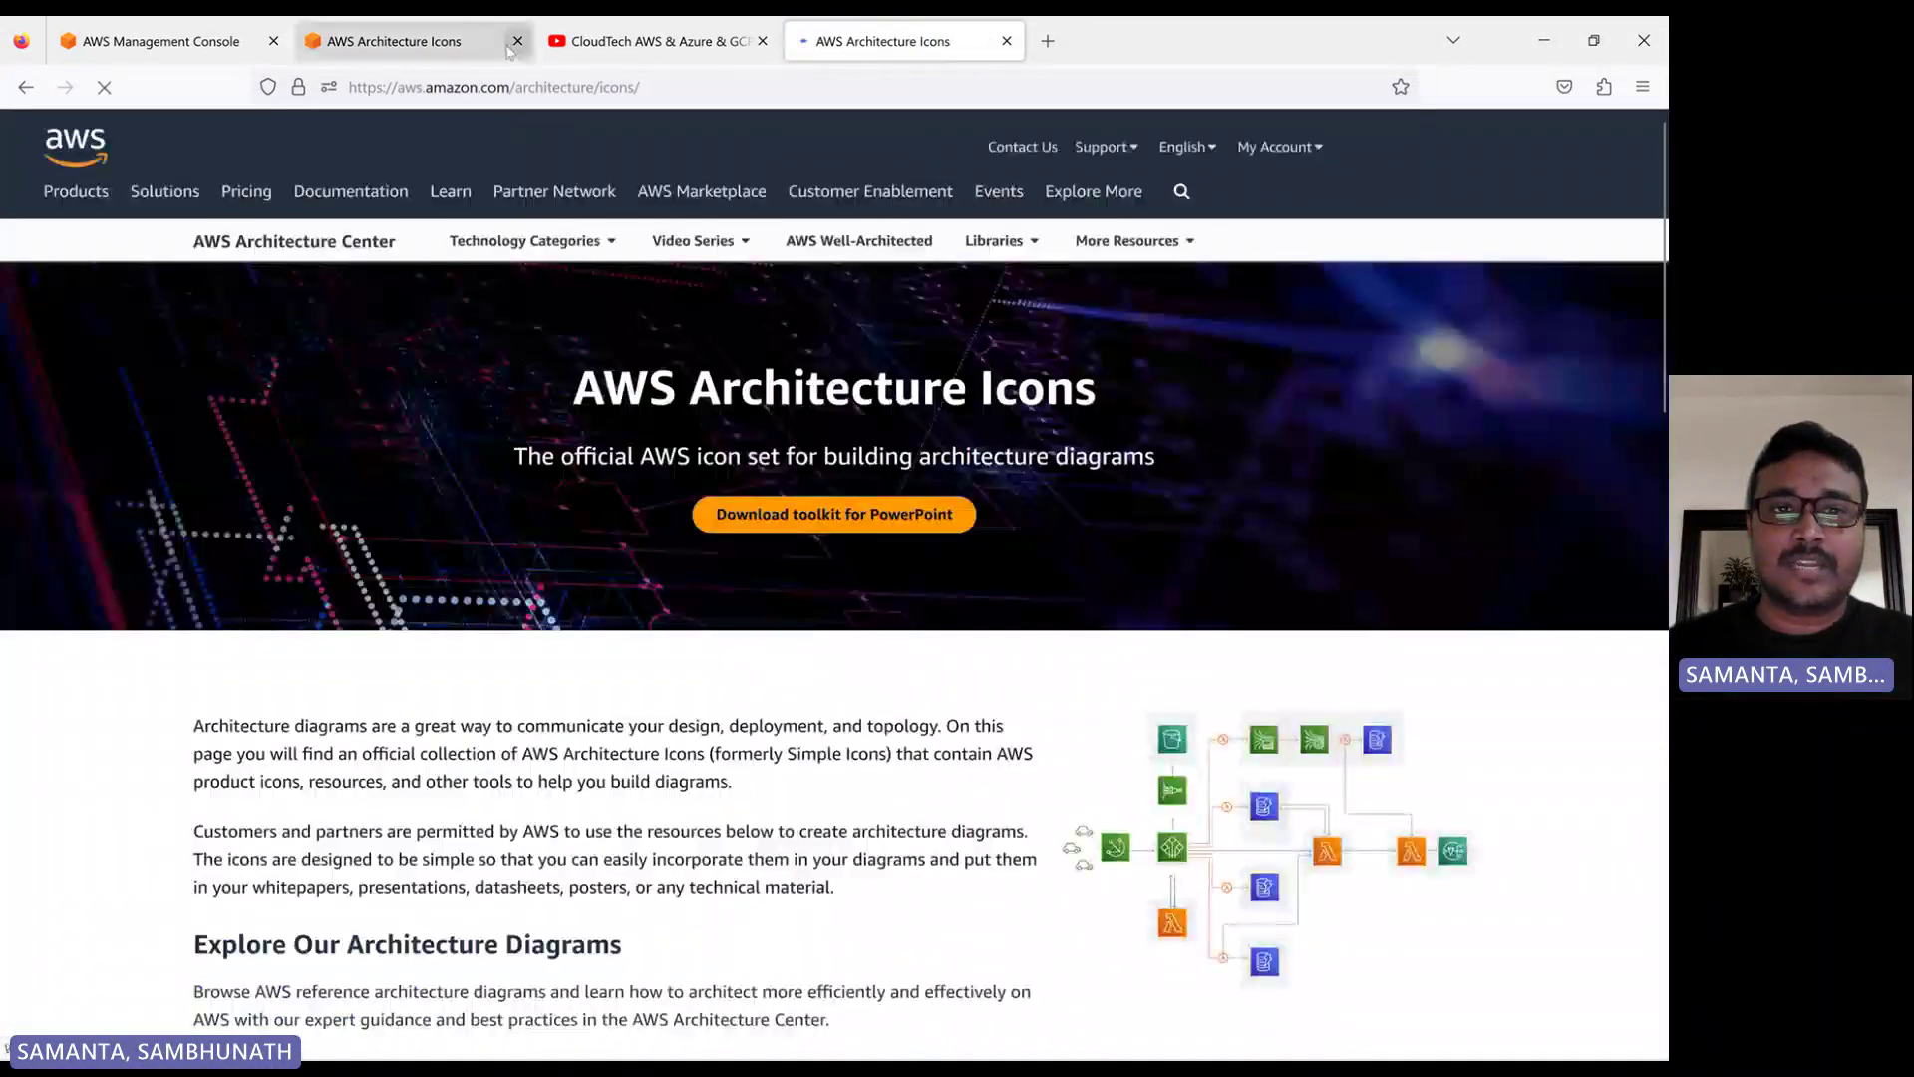
pyautogui.click(518, 41)
# Examine the third-party drawing and diagramming tools listed on the AWS Architecture Icons page
pyautogui.scroll(-1, 639, 534)
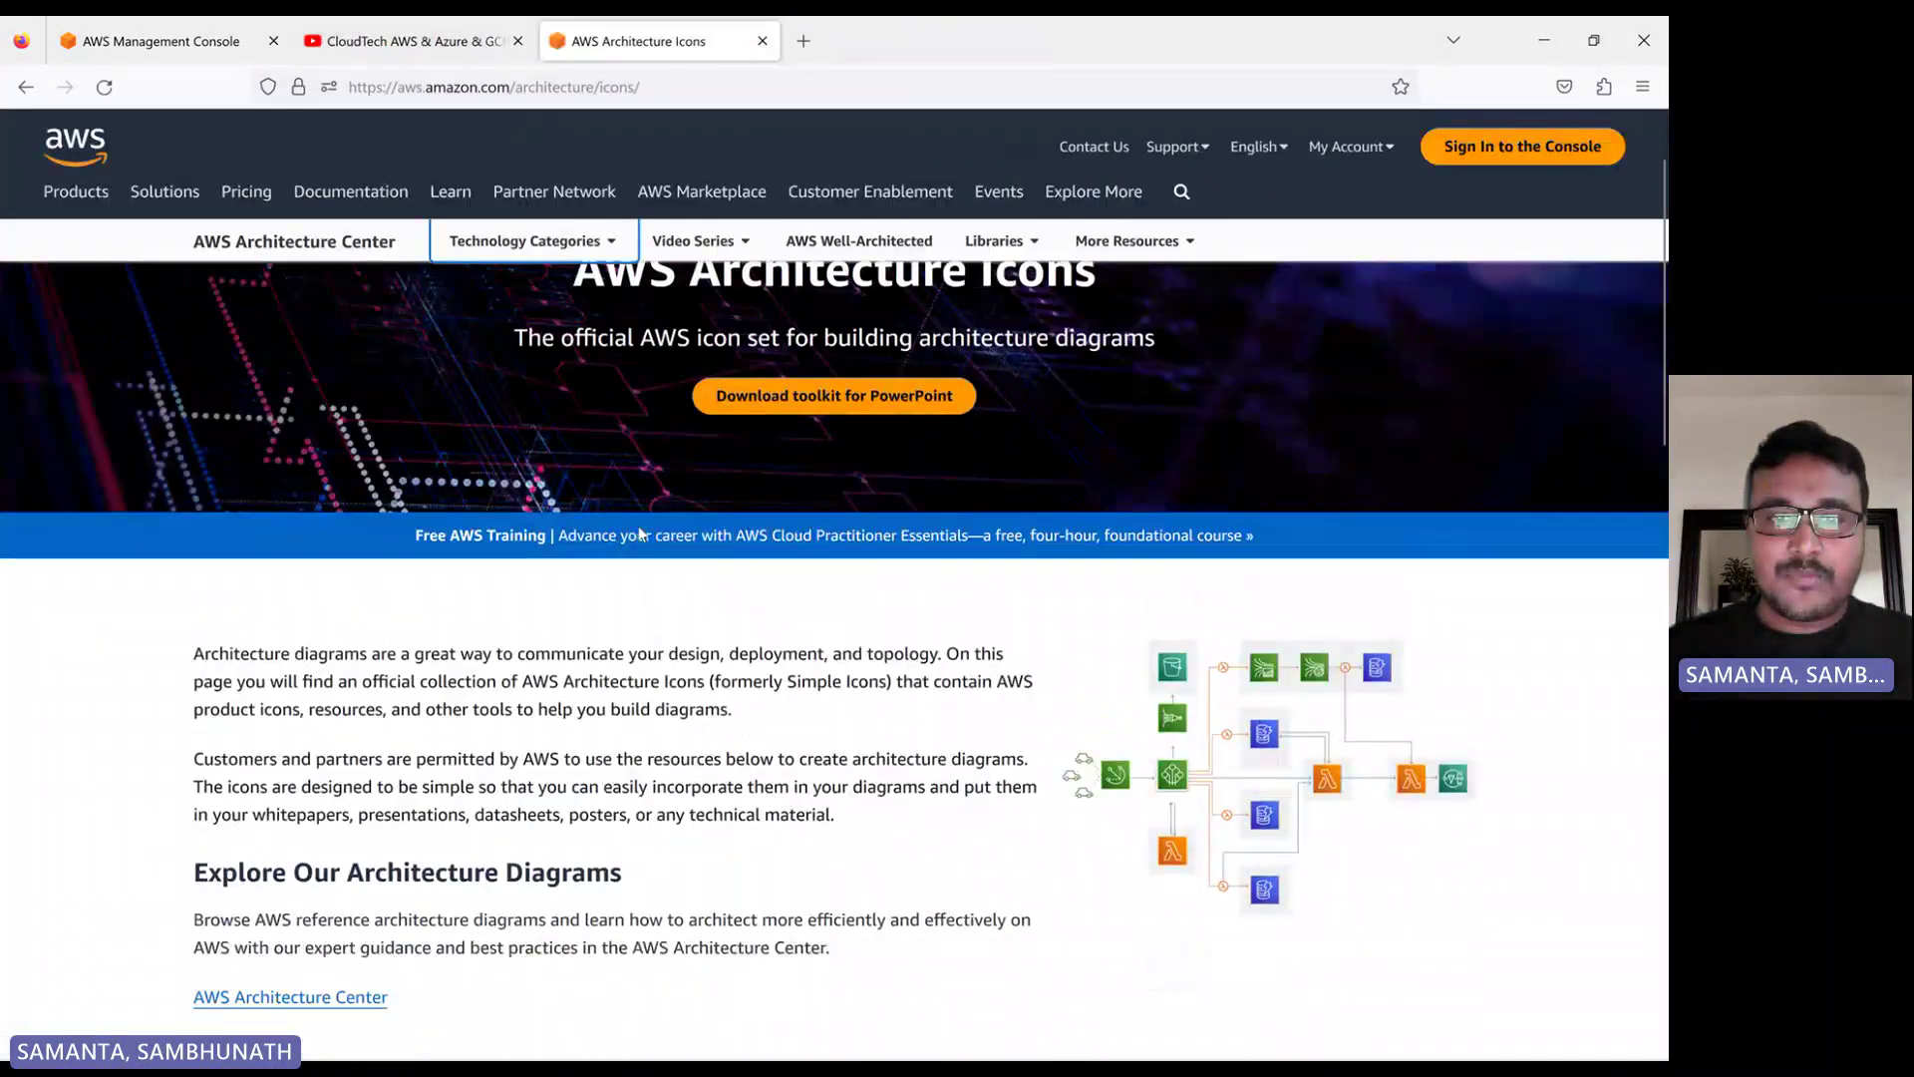
pyautogui.scroll(-10, 639, 533)
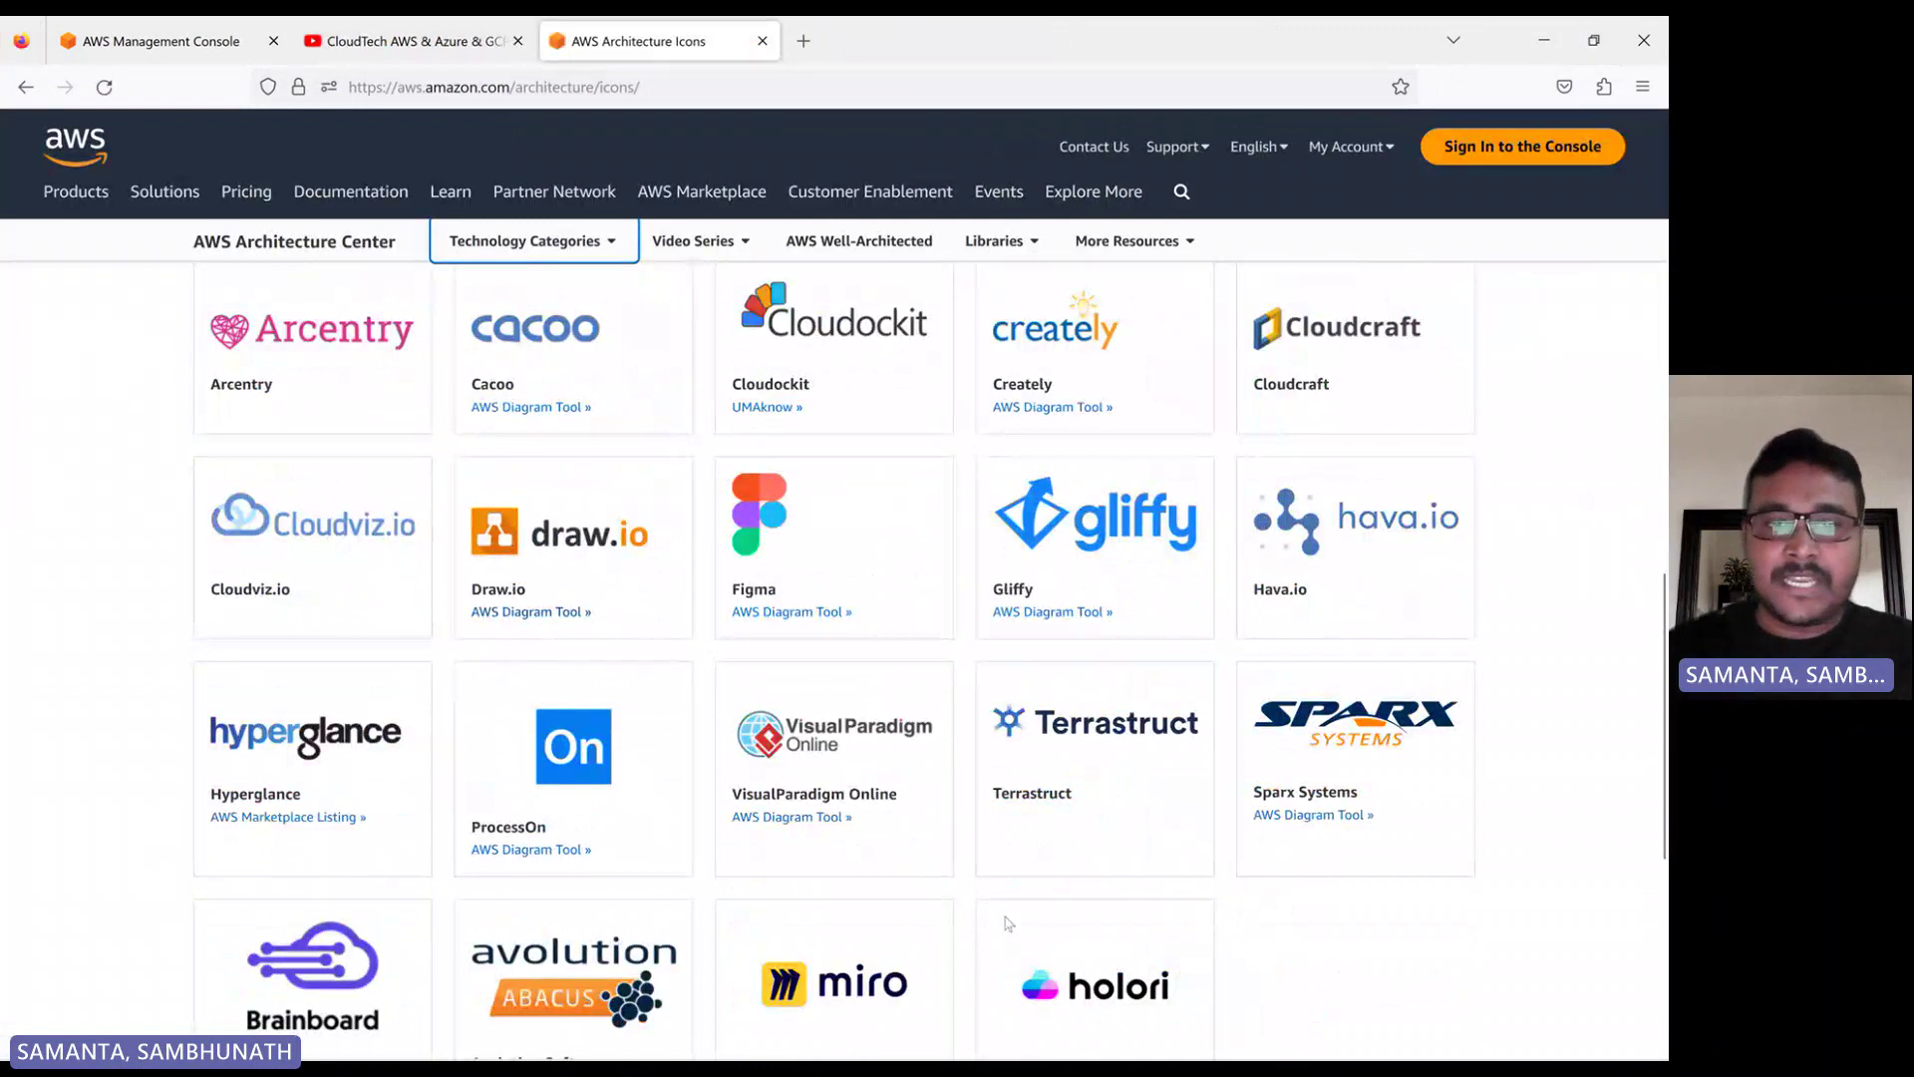
pyautogui.scroll(1, 788, 677)
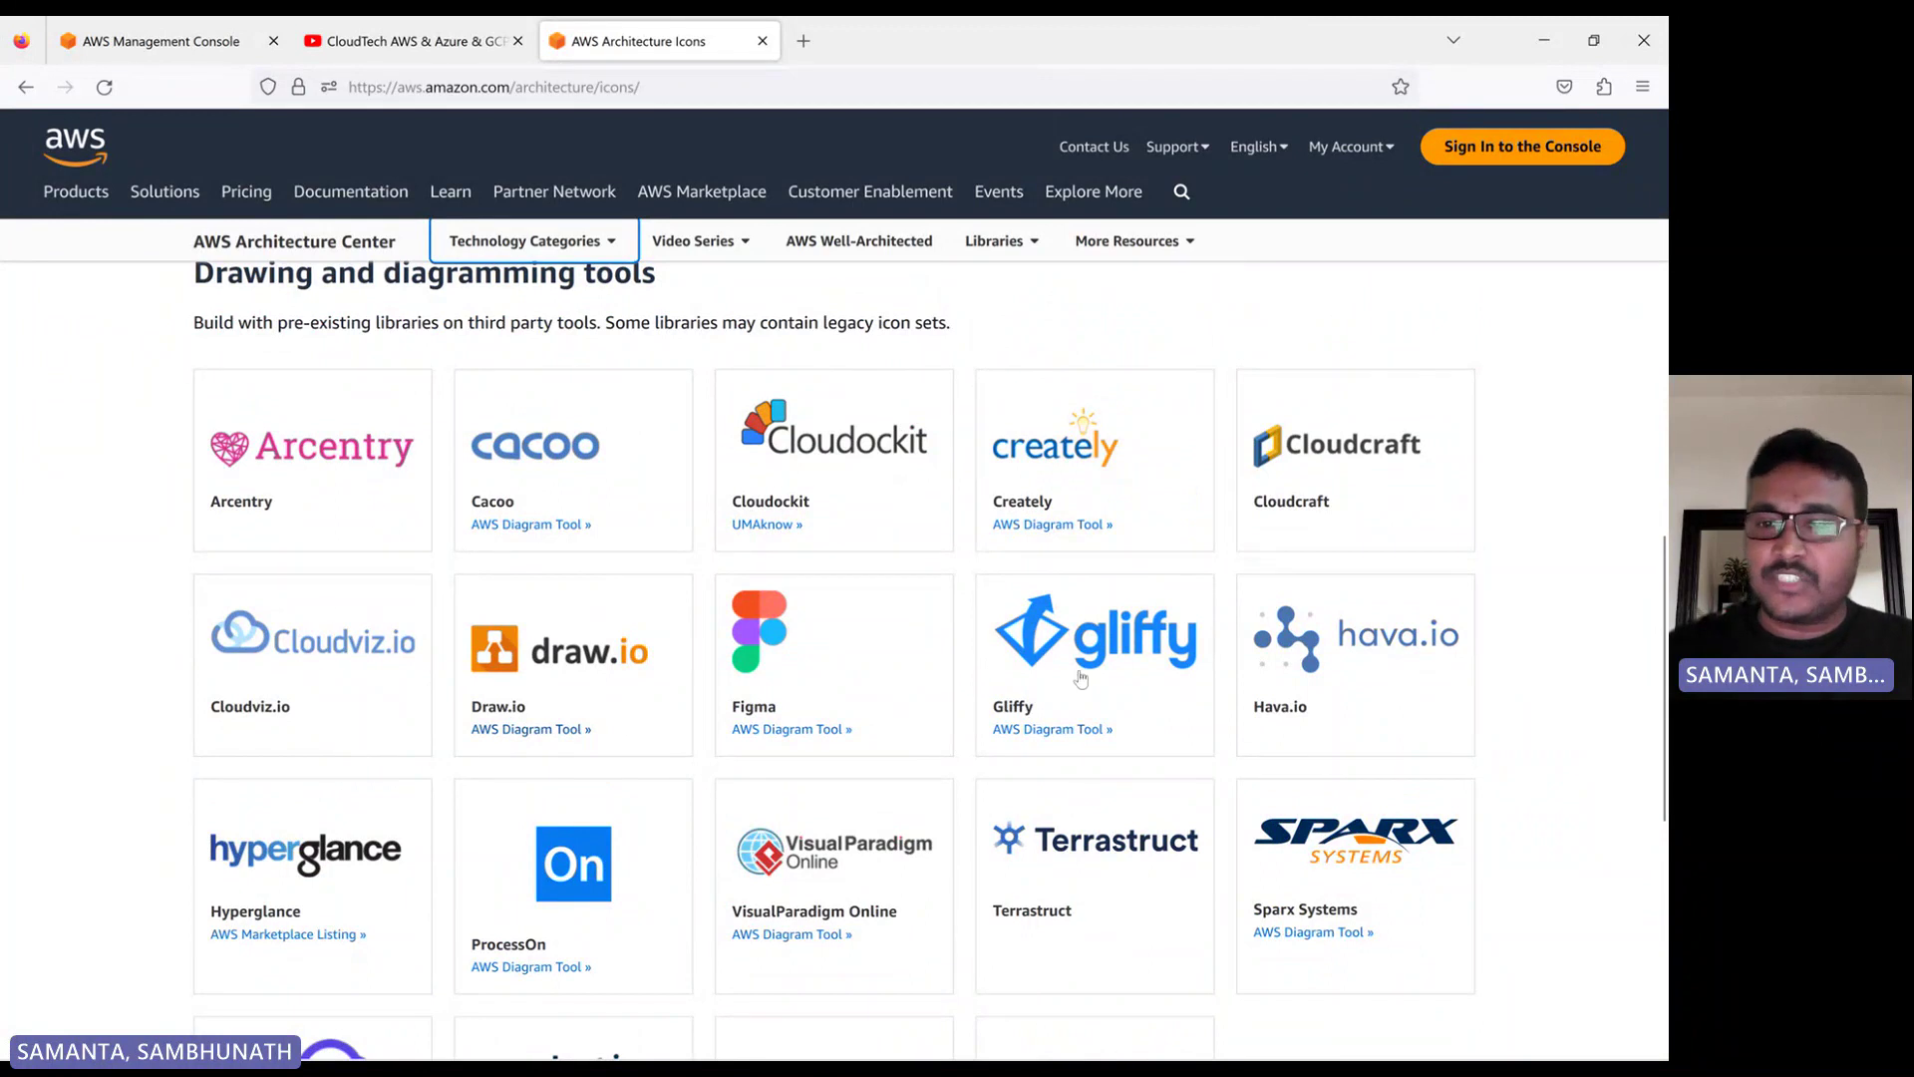
pyautogui.scroll(-1, 897, 738)
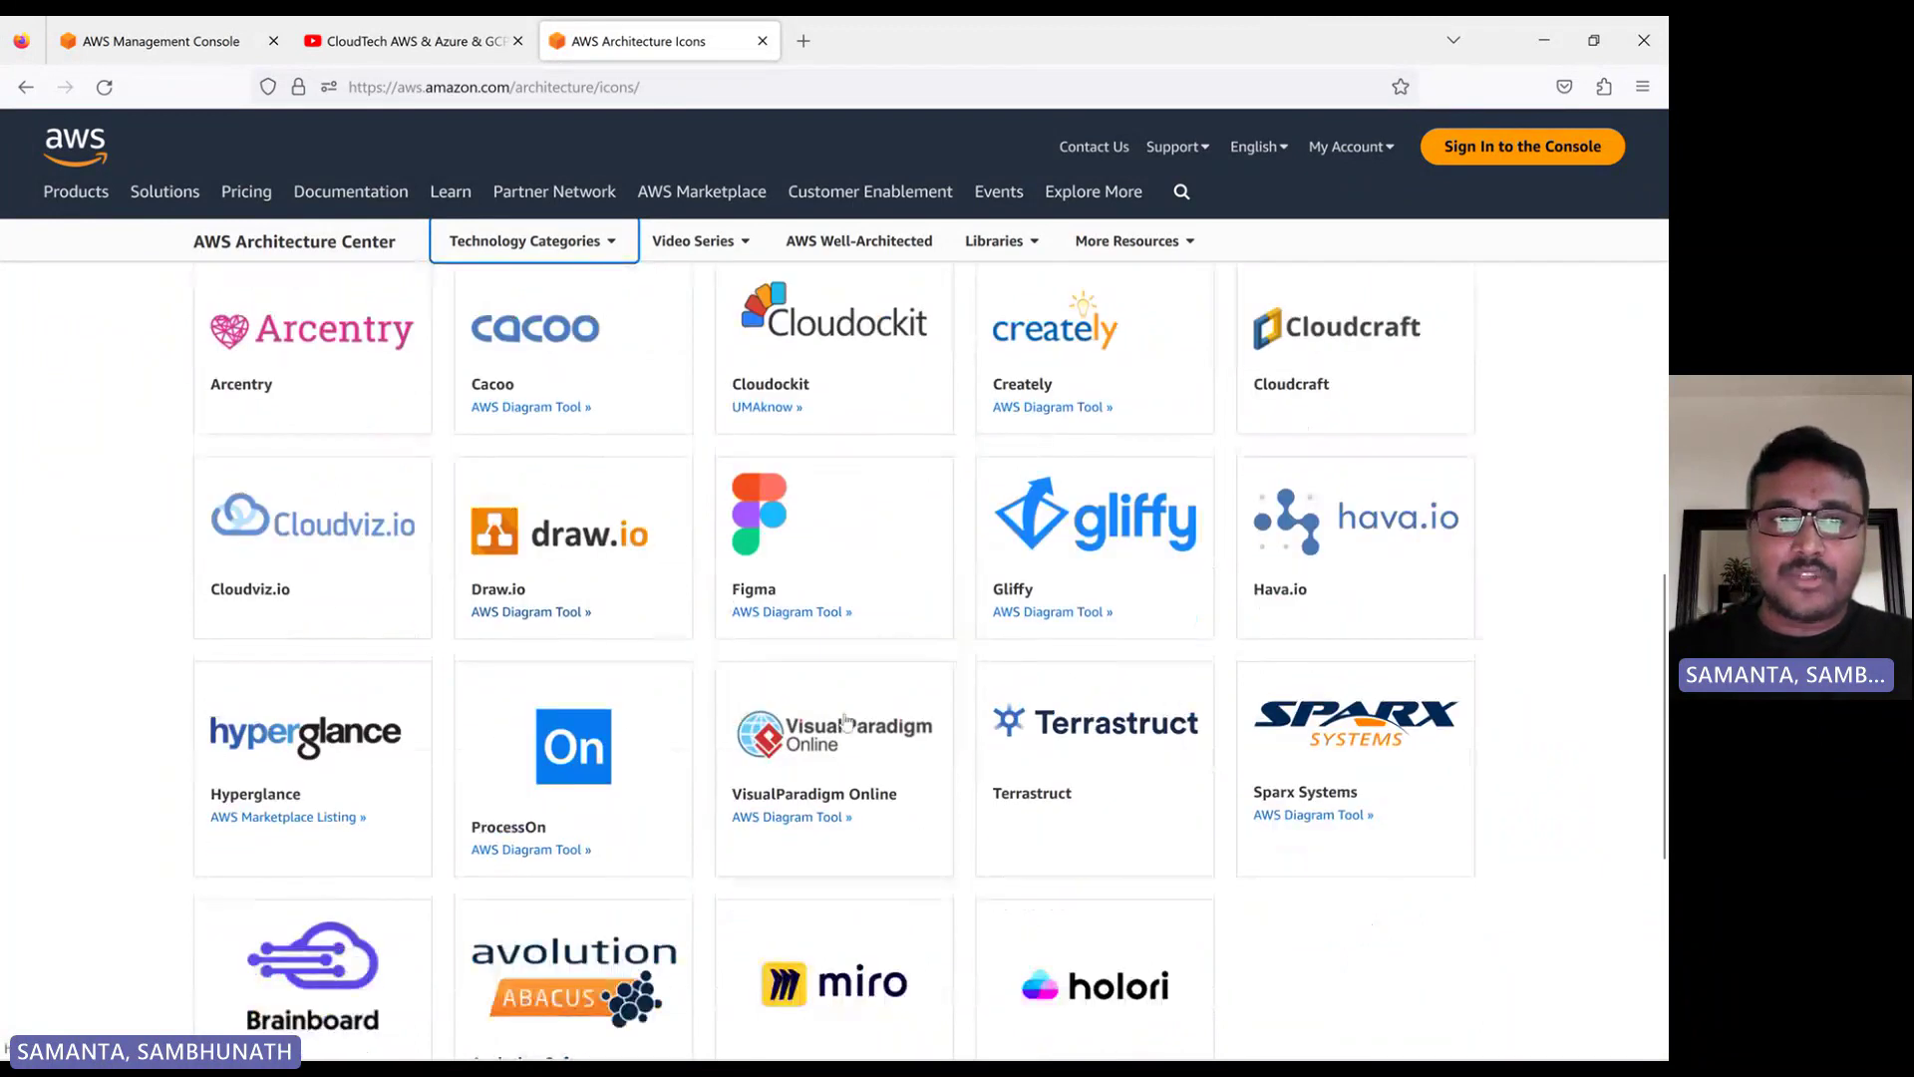
pyautogui.scroll(-5, 628, 783)
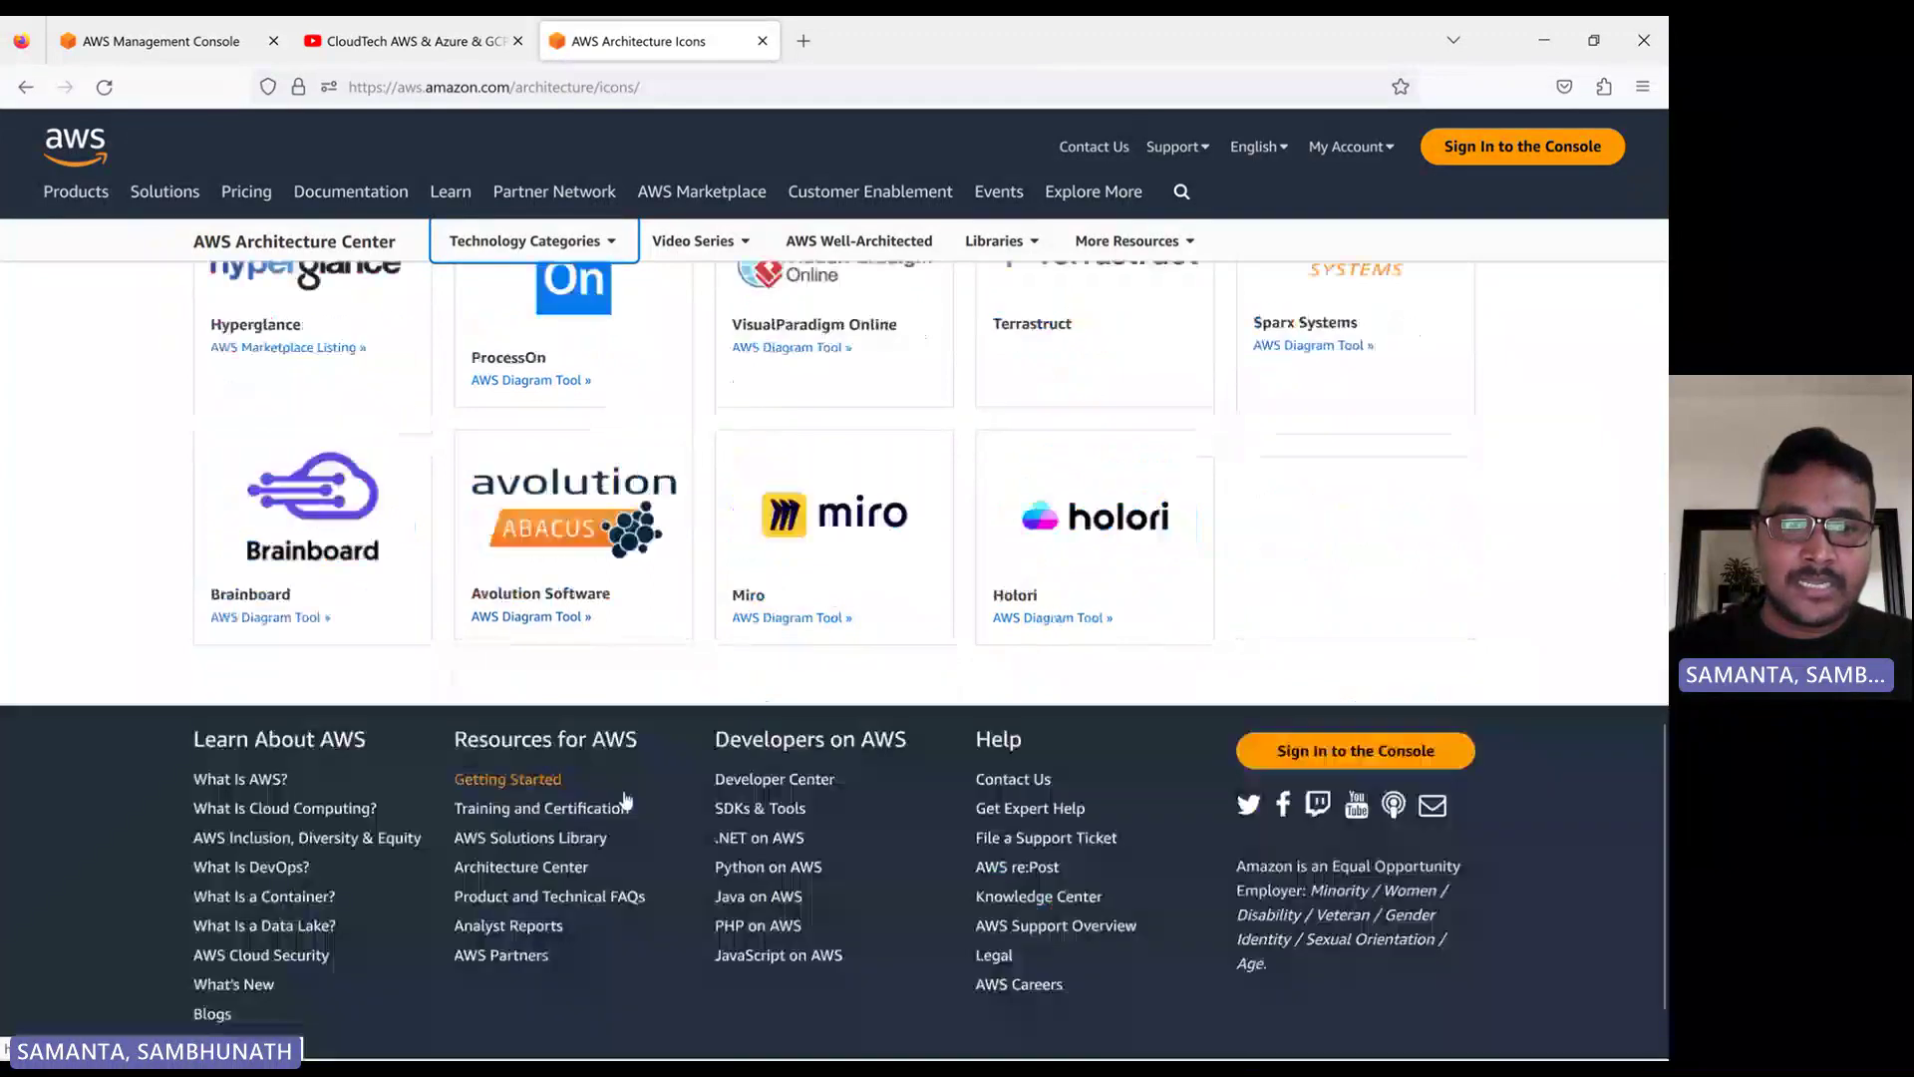
pyautogui.scroll(6, 767, 630)
pyautogui.scroll(3, 430, 375)
pyautogui.scroll(-3, 544, 817)
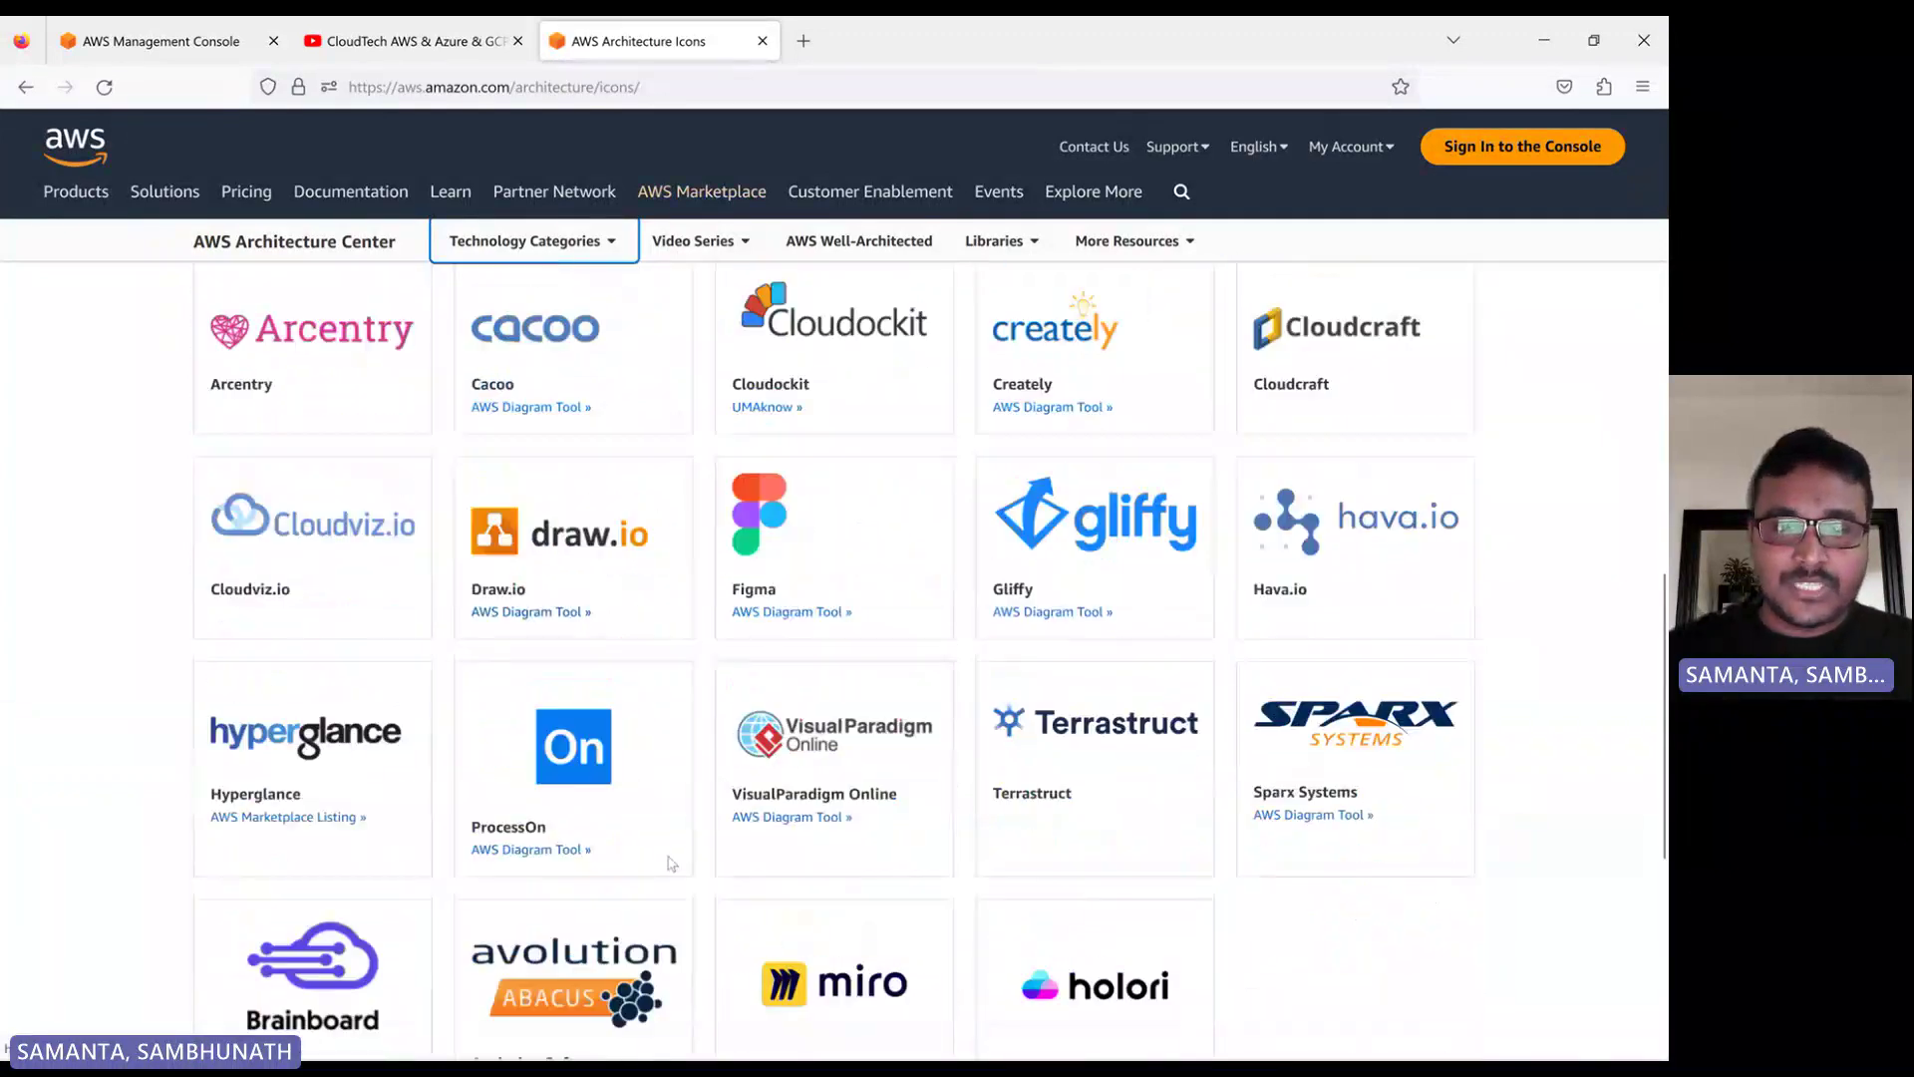
pyautogui.scroll(-1, 784, 731)
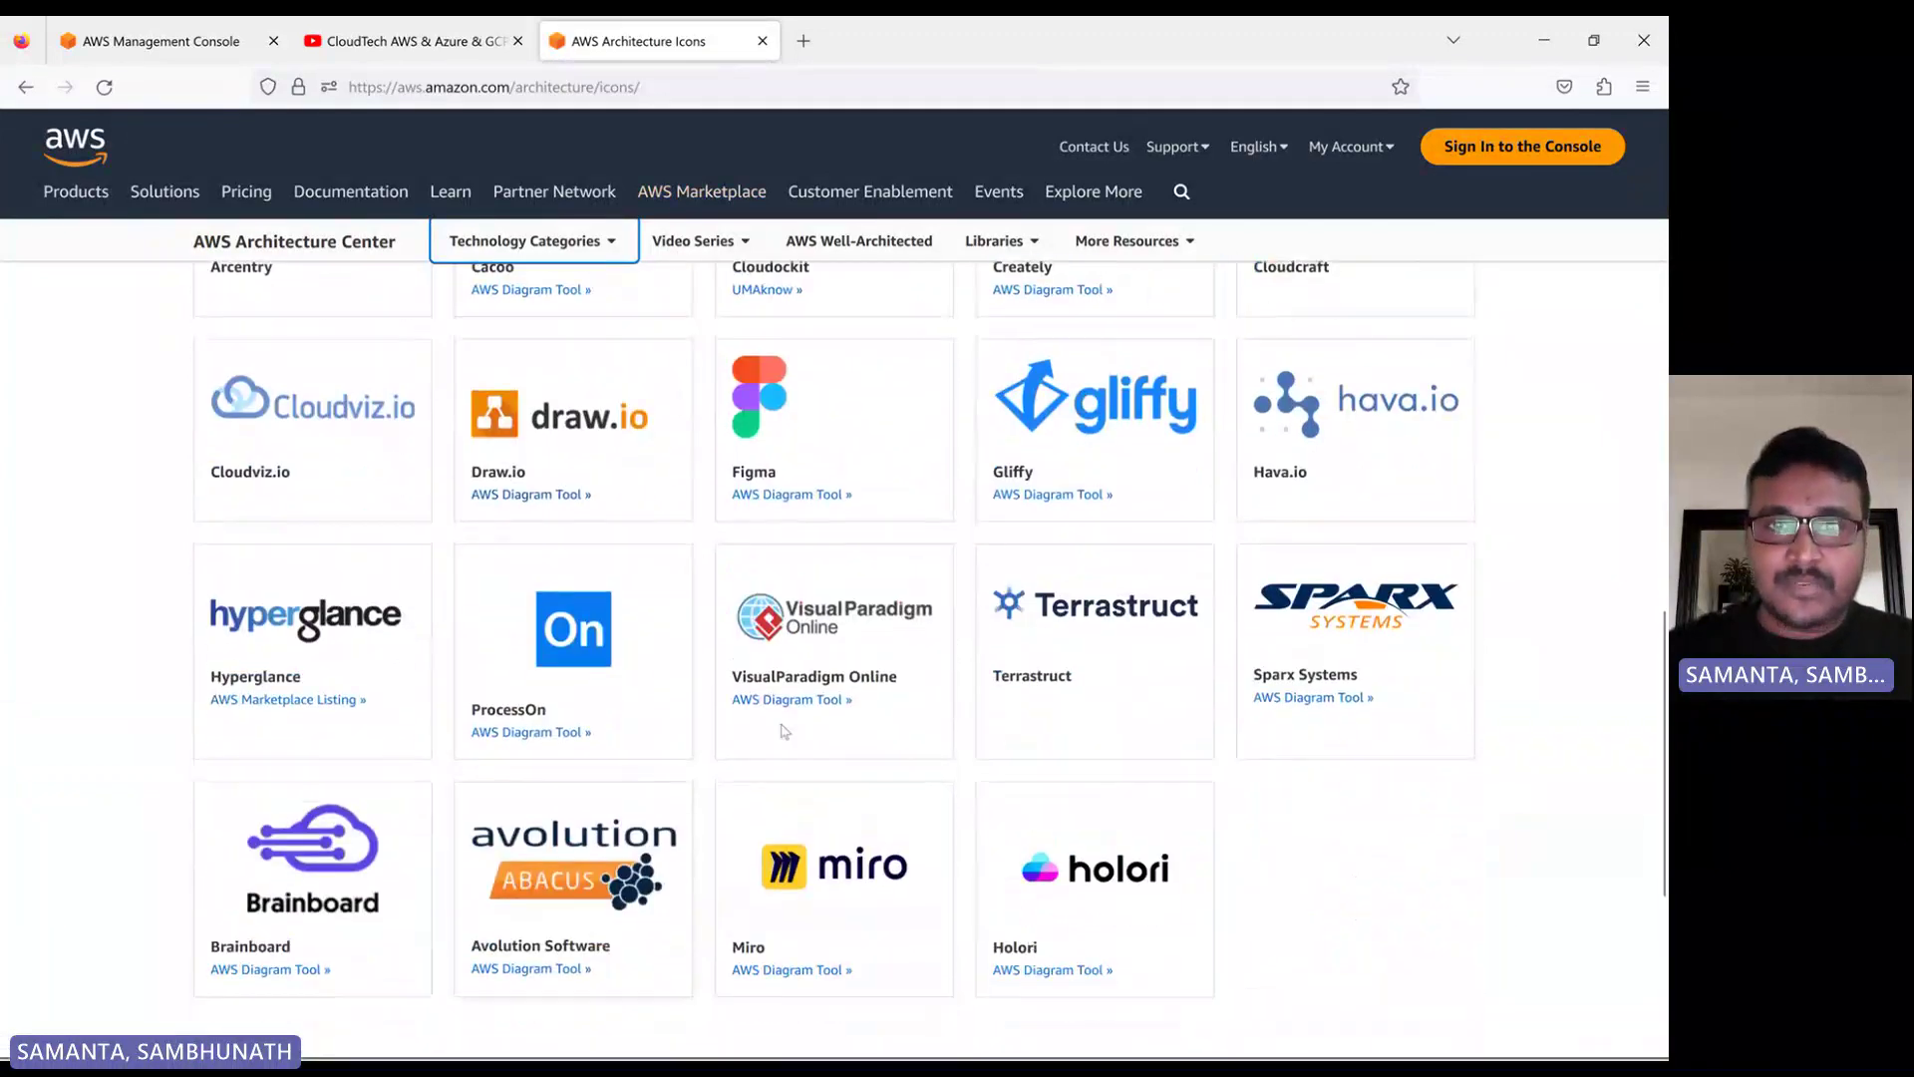
# Search the web for "lucidchart" in a new tab
pyautogui.click(803, 41)
pyautogui.write('luc')
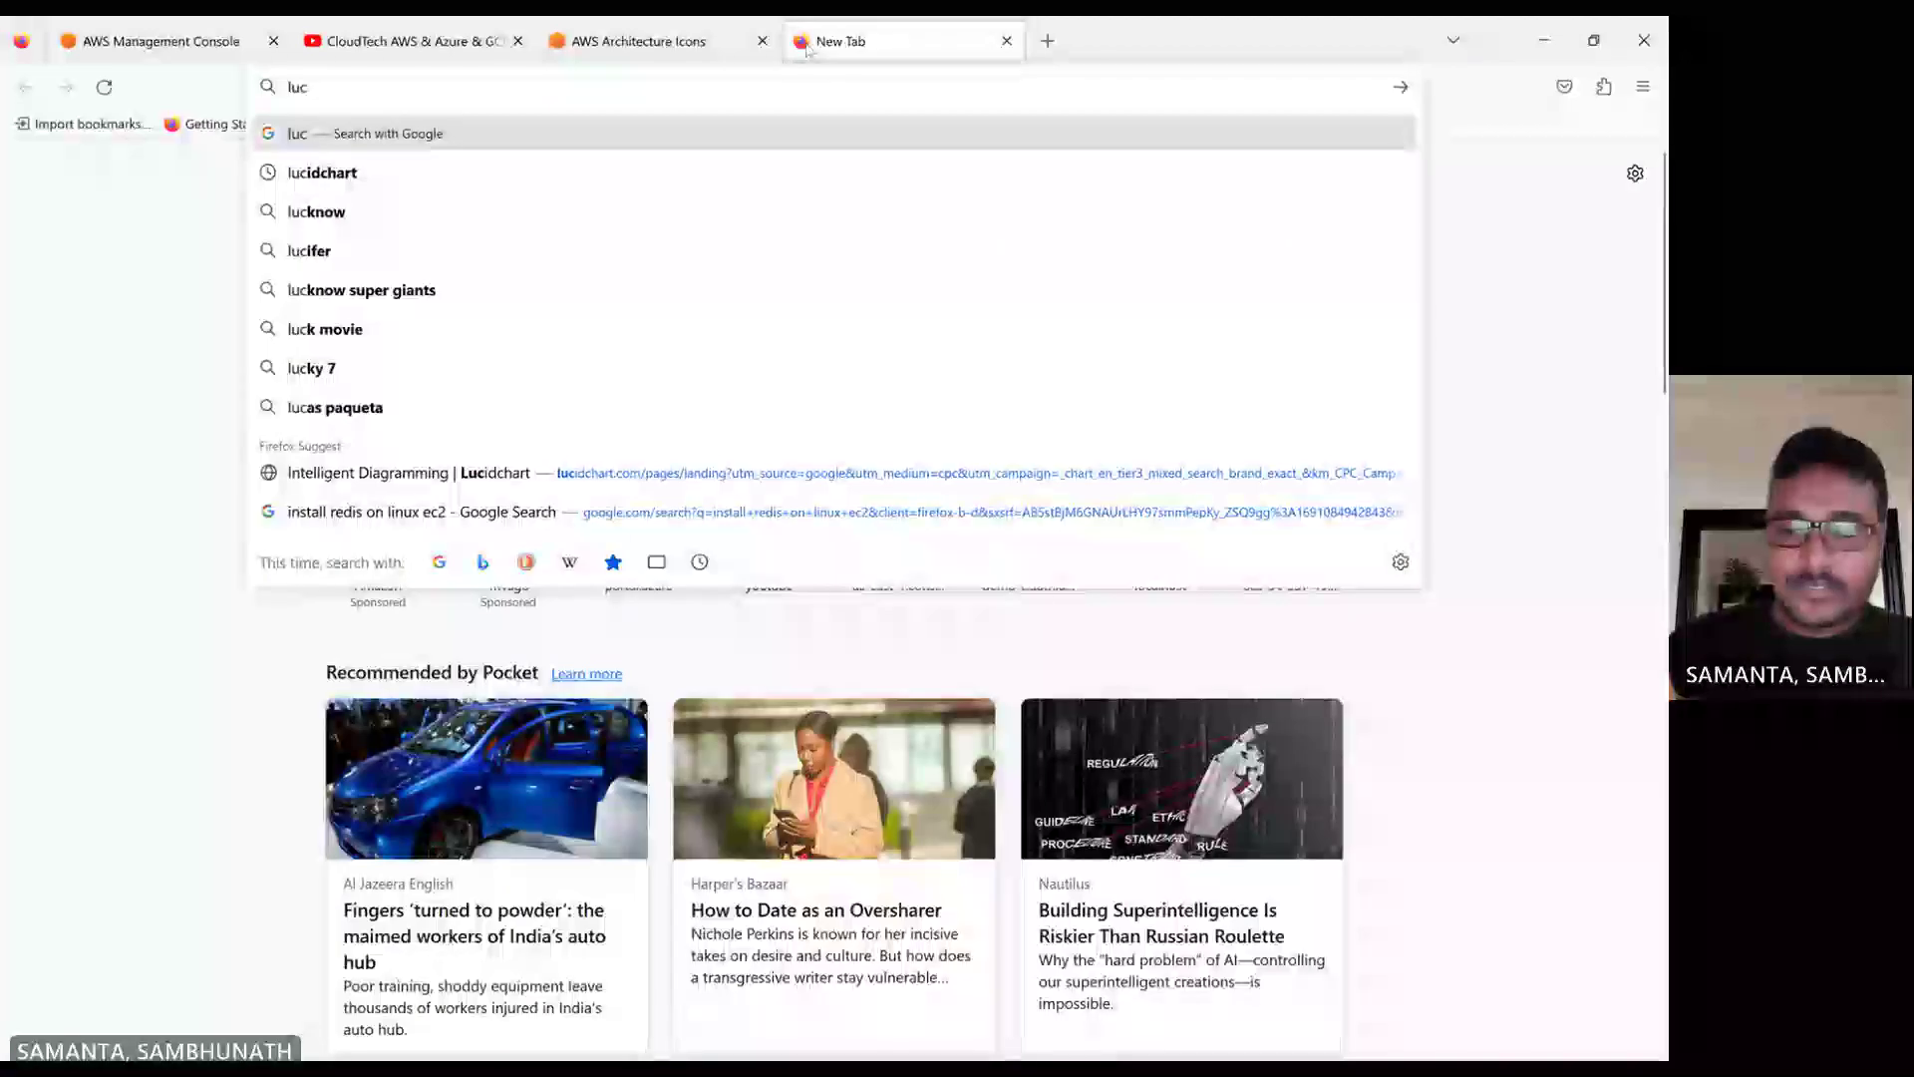
pyautogui.press('Down')
pyautogui.press('Return')
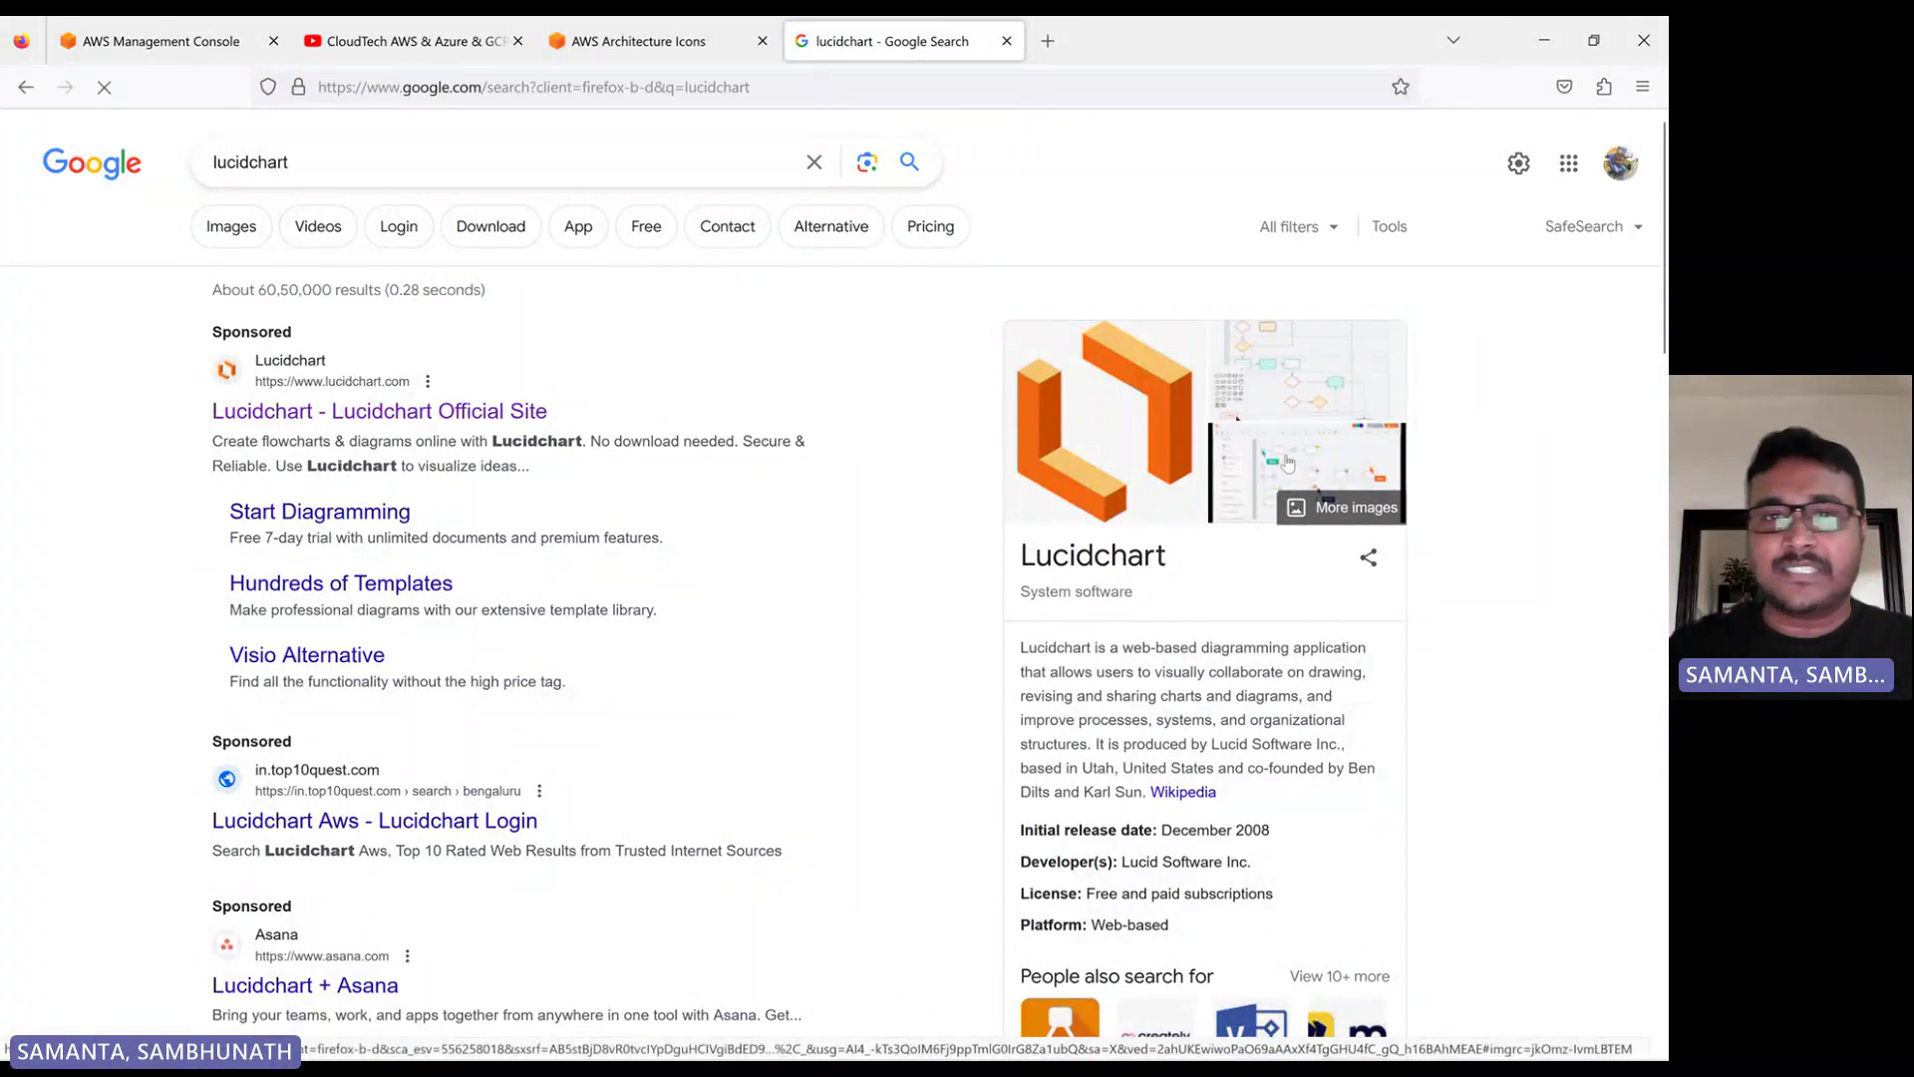
# Return to the AWS Architecture Icons page and open the AWS Diagram Tool link for Draw.io
pyautogui.click(613, 50)
pyautogui.scroll(-8, 828, 599)
pyautogui.scroll(-6, 645, 781)
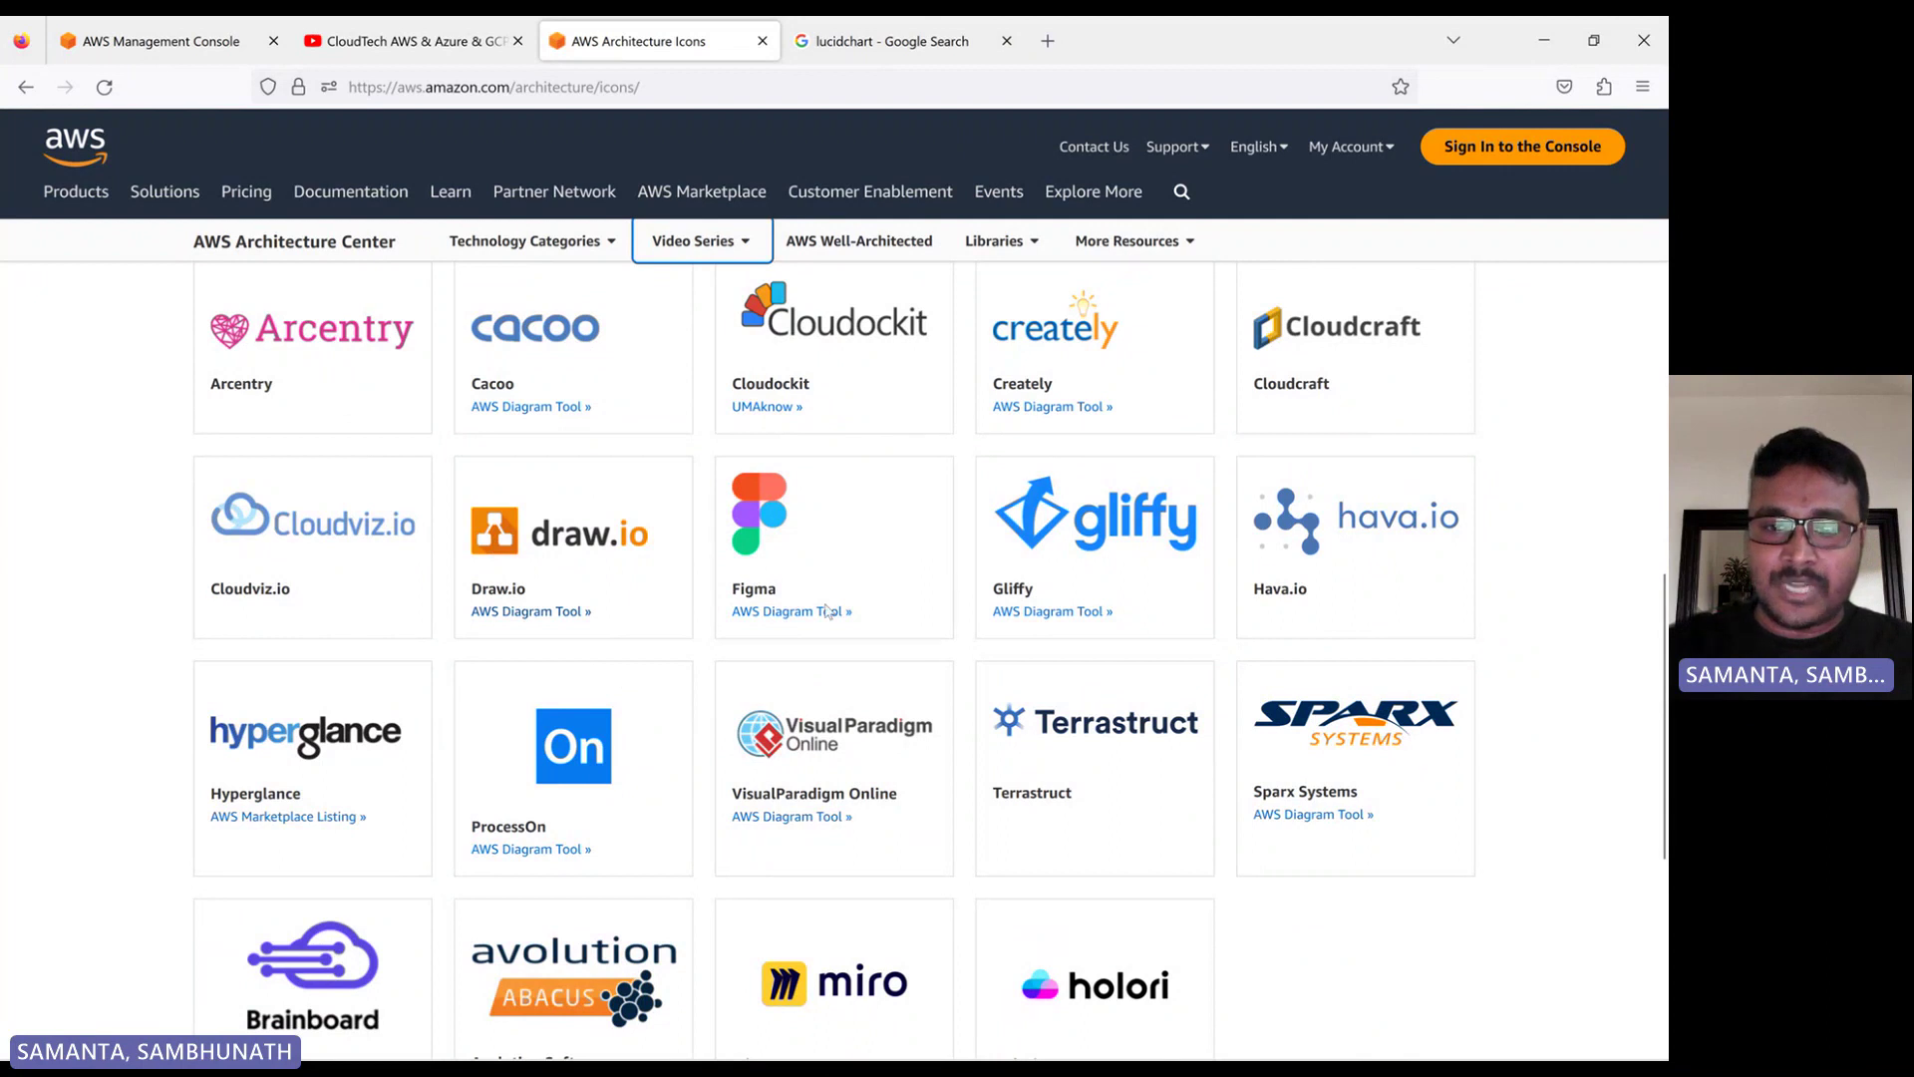
pyautogui.scroll(-4, 826, 610)
pyautogui.scroll(2, 618, 498)
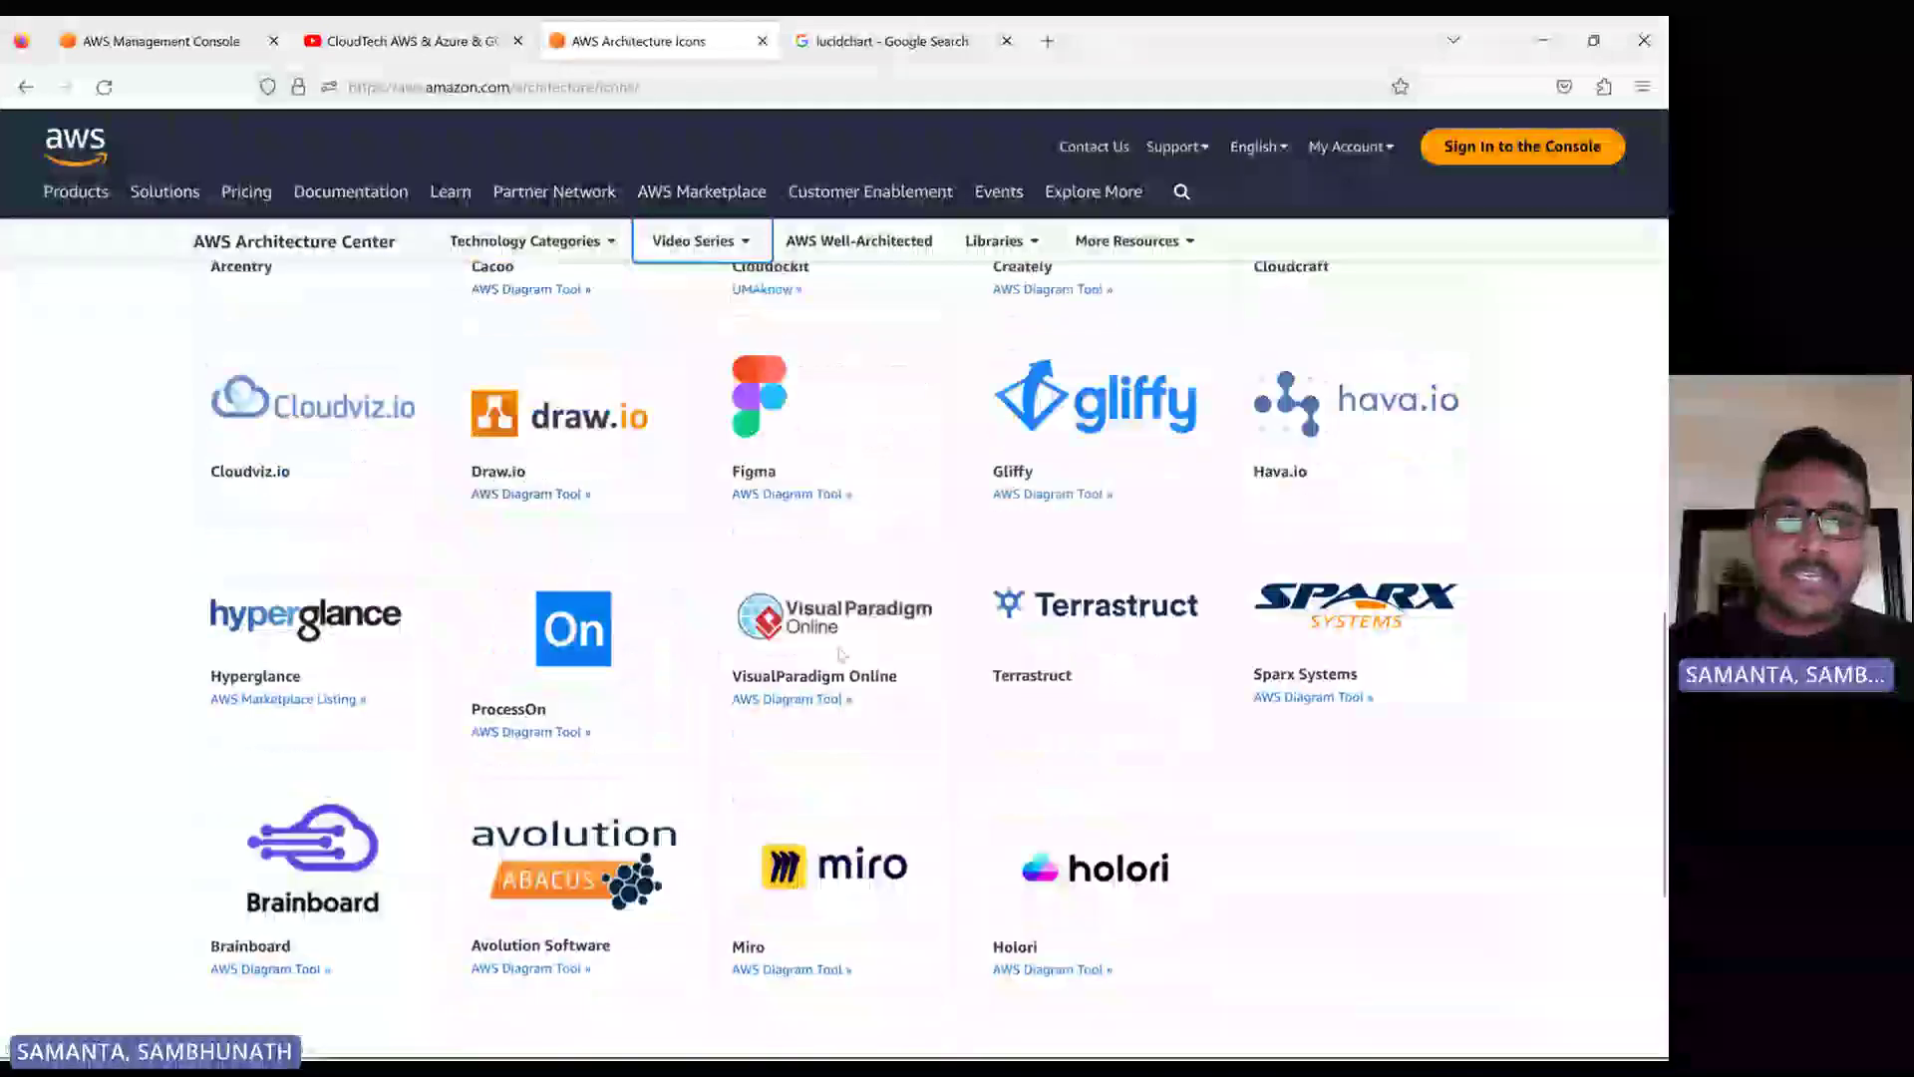
pyautogui.click(579, 451)
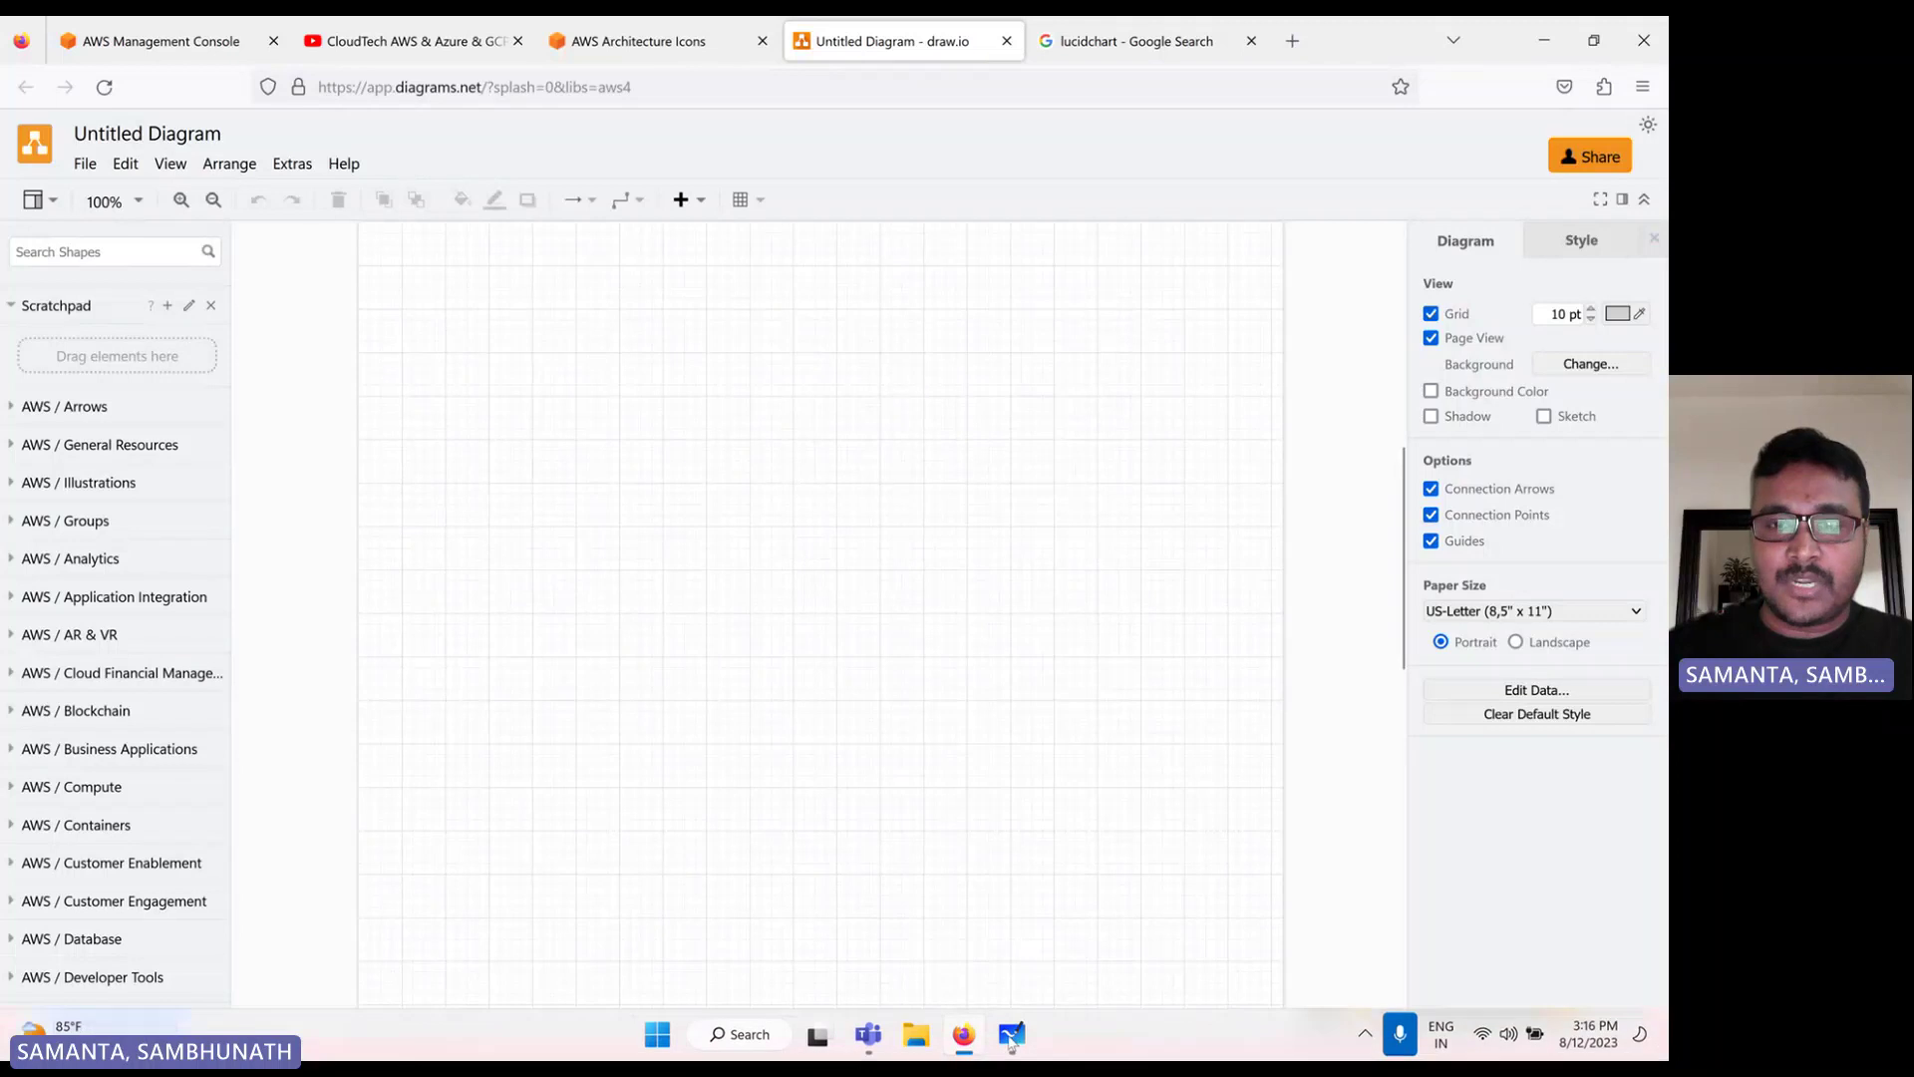
# Switch to Microsoft Whiteboard and go over the VPC diagram's public and private subnet sides with the laser pointer
pyautogui.click(1389, 1037)
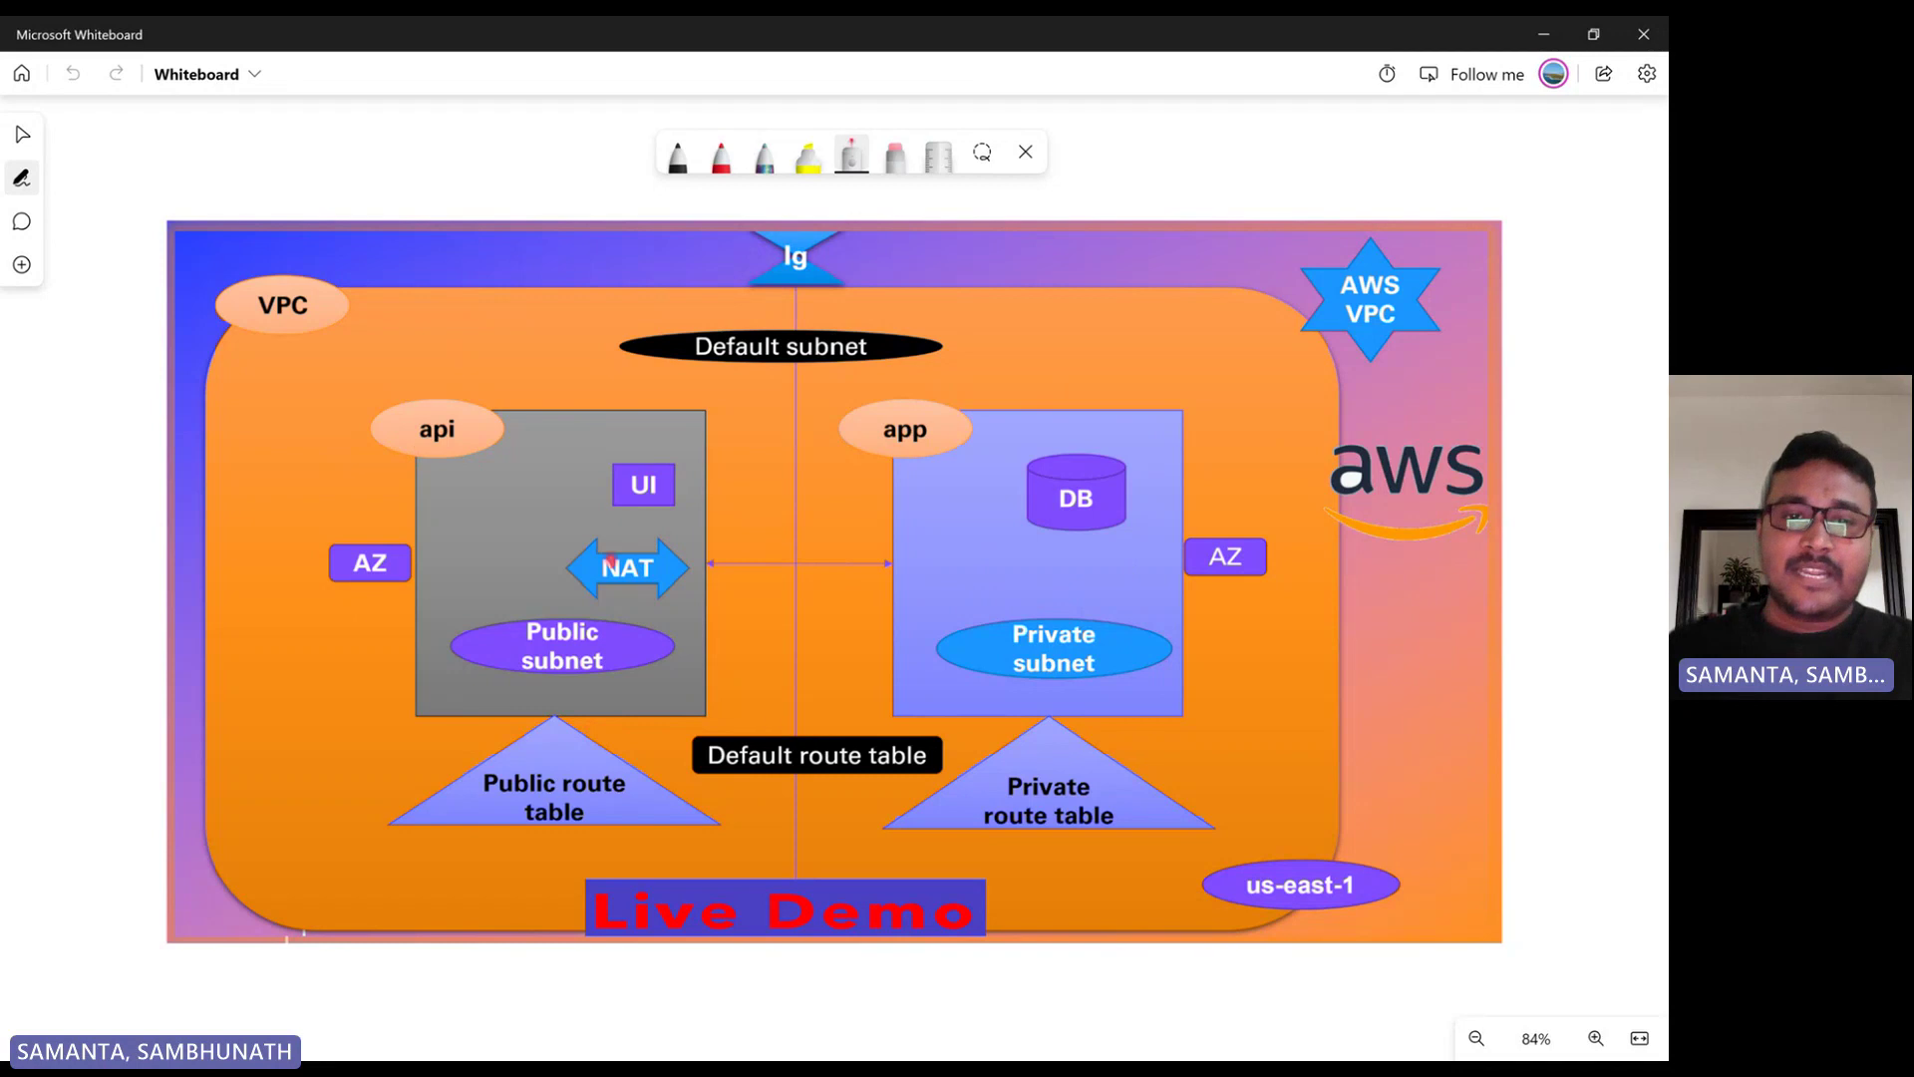
pyautogui.moveTo(383, 576); pyautogui.dragTo(461, 584)
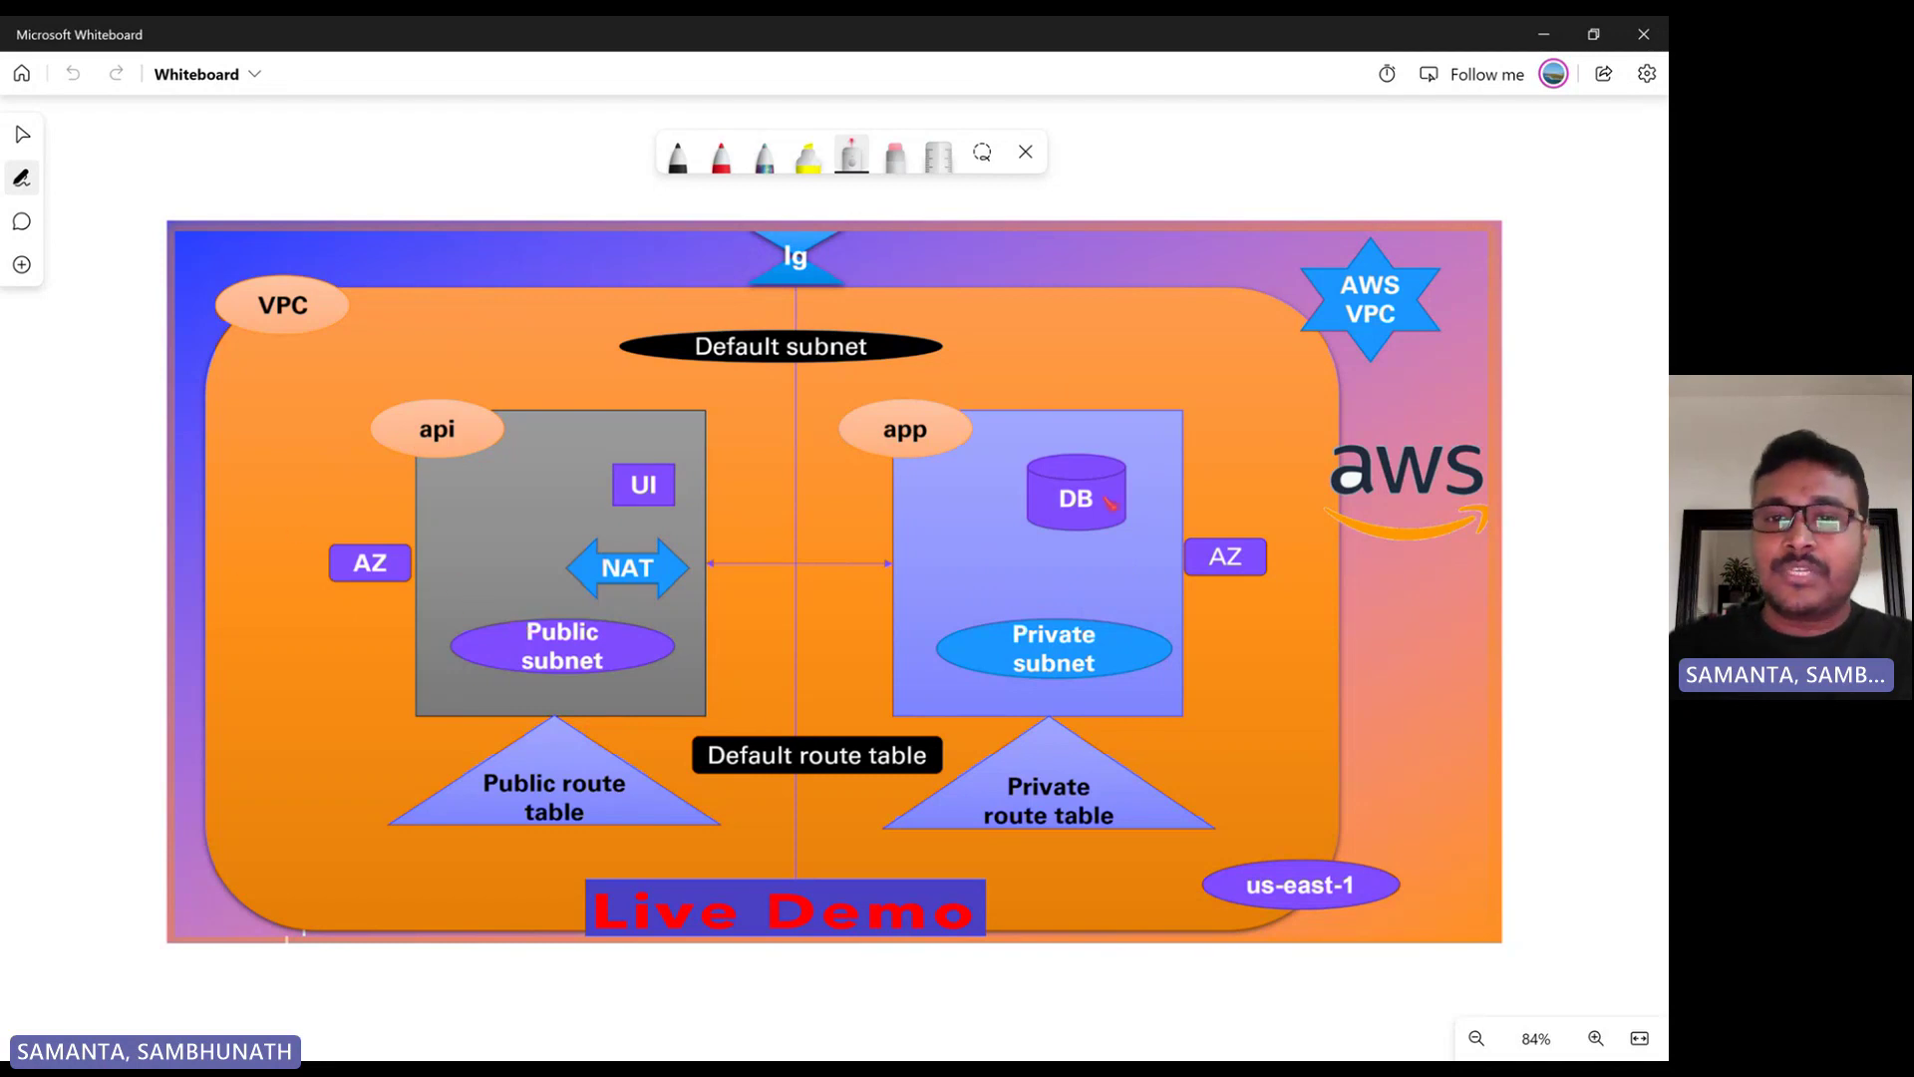
pyautogui.moveTo(1094, 747); pyautogui.dragTo(1162, 761)
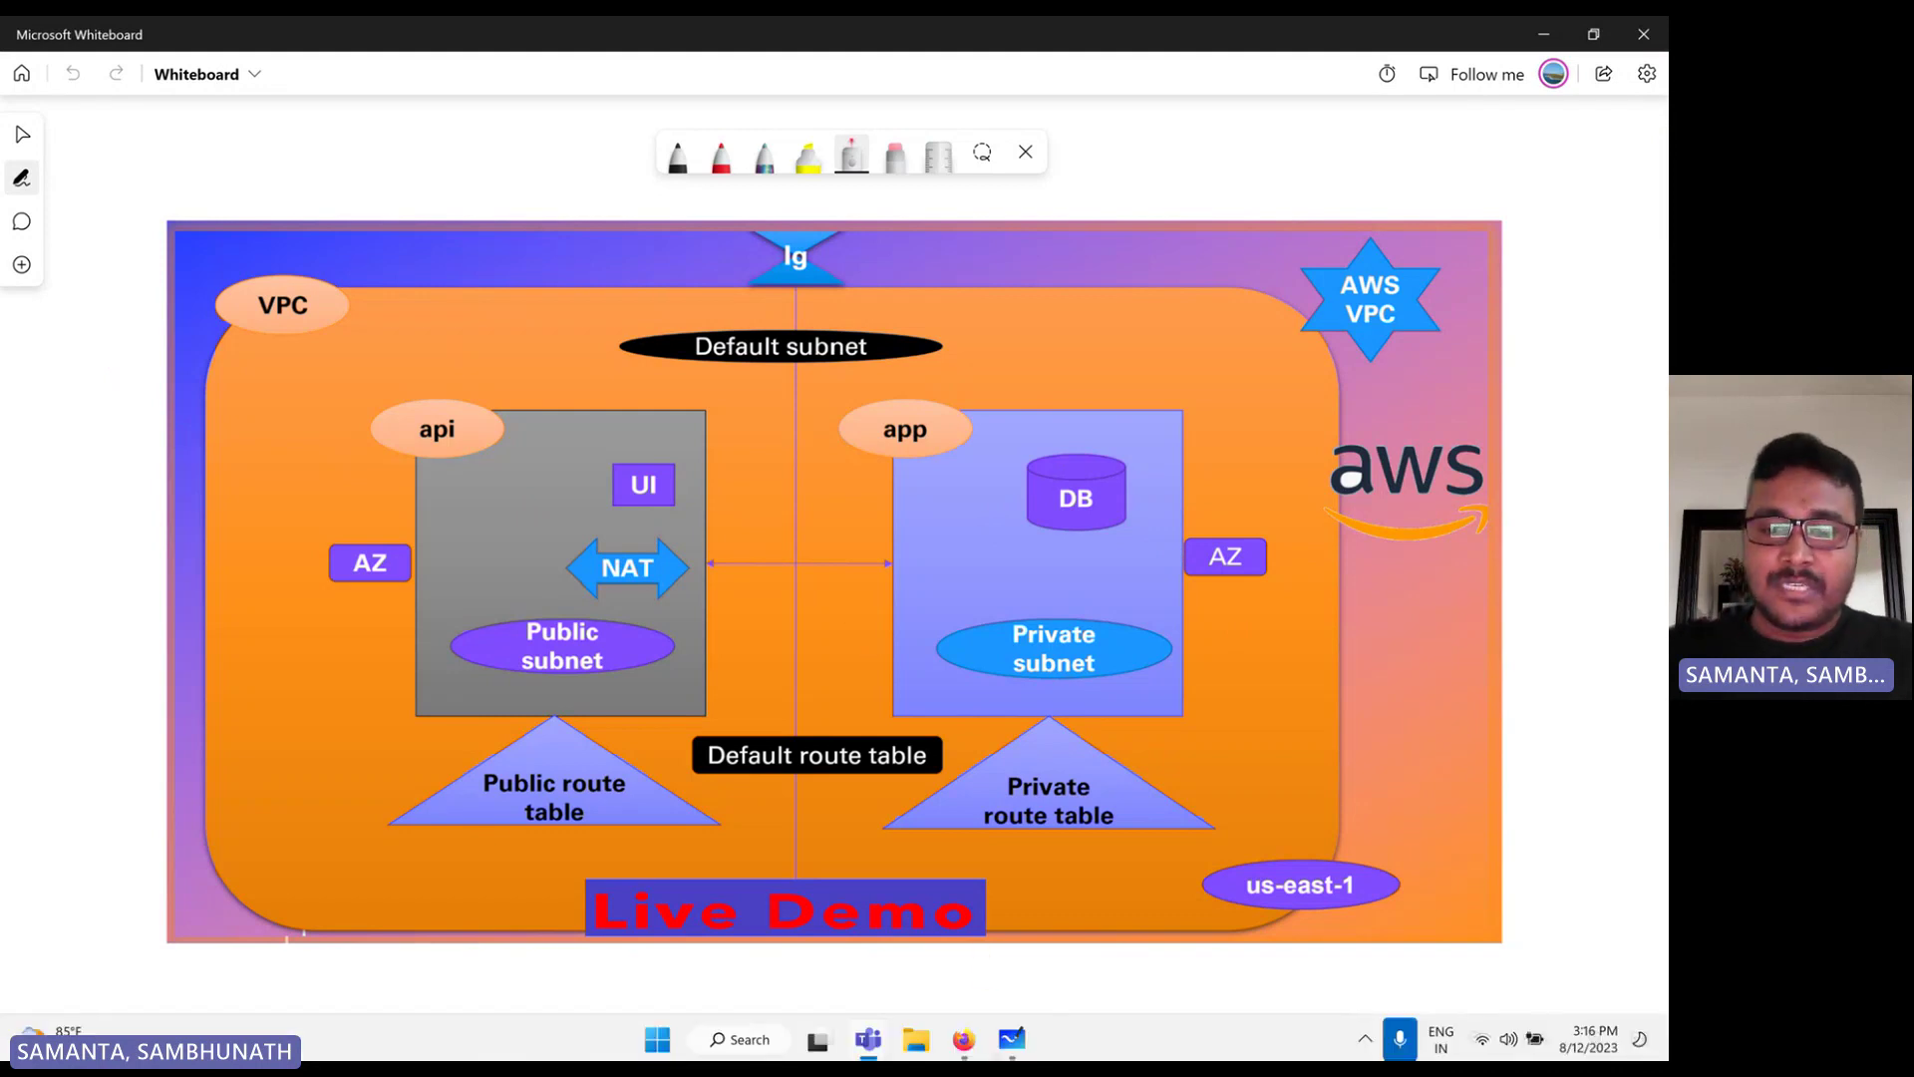
# Switch back to draw.io in Firefox and search the shapes for "aws region"
pyautogui.click(971, 1046)
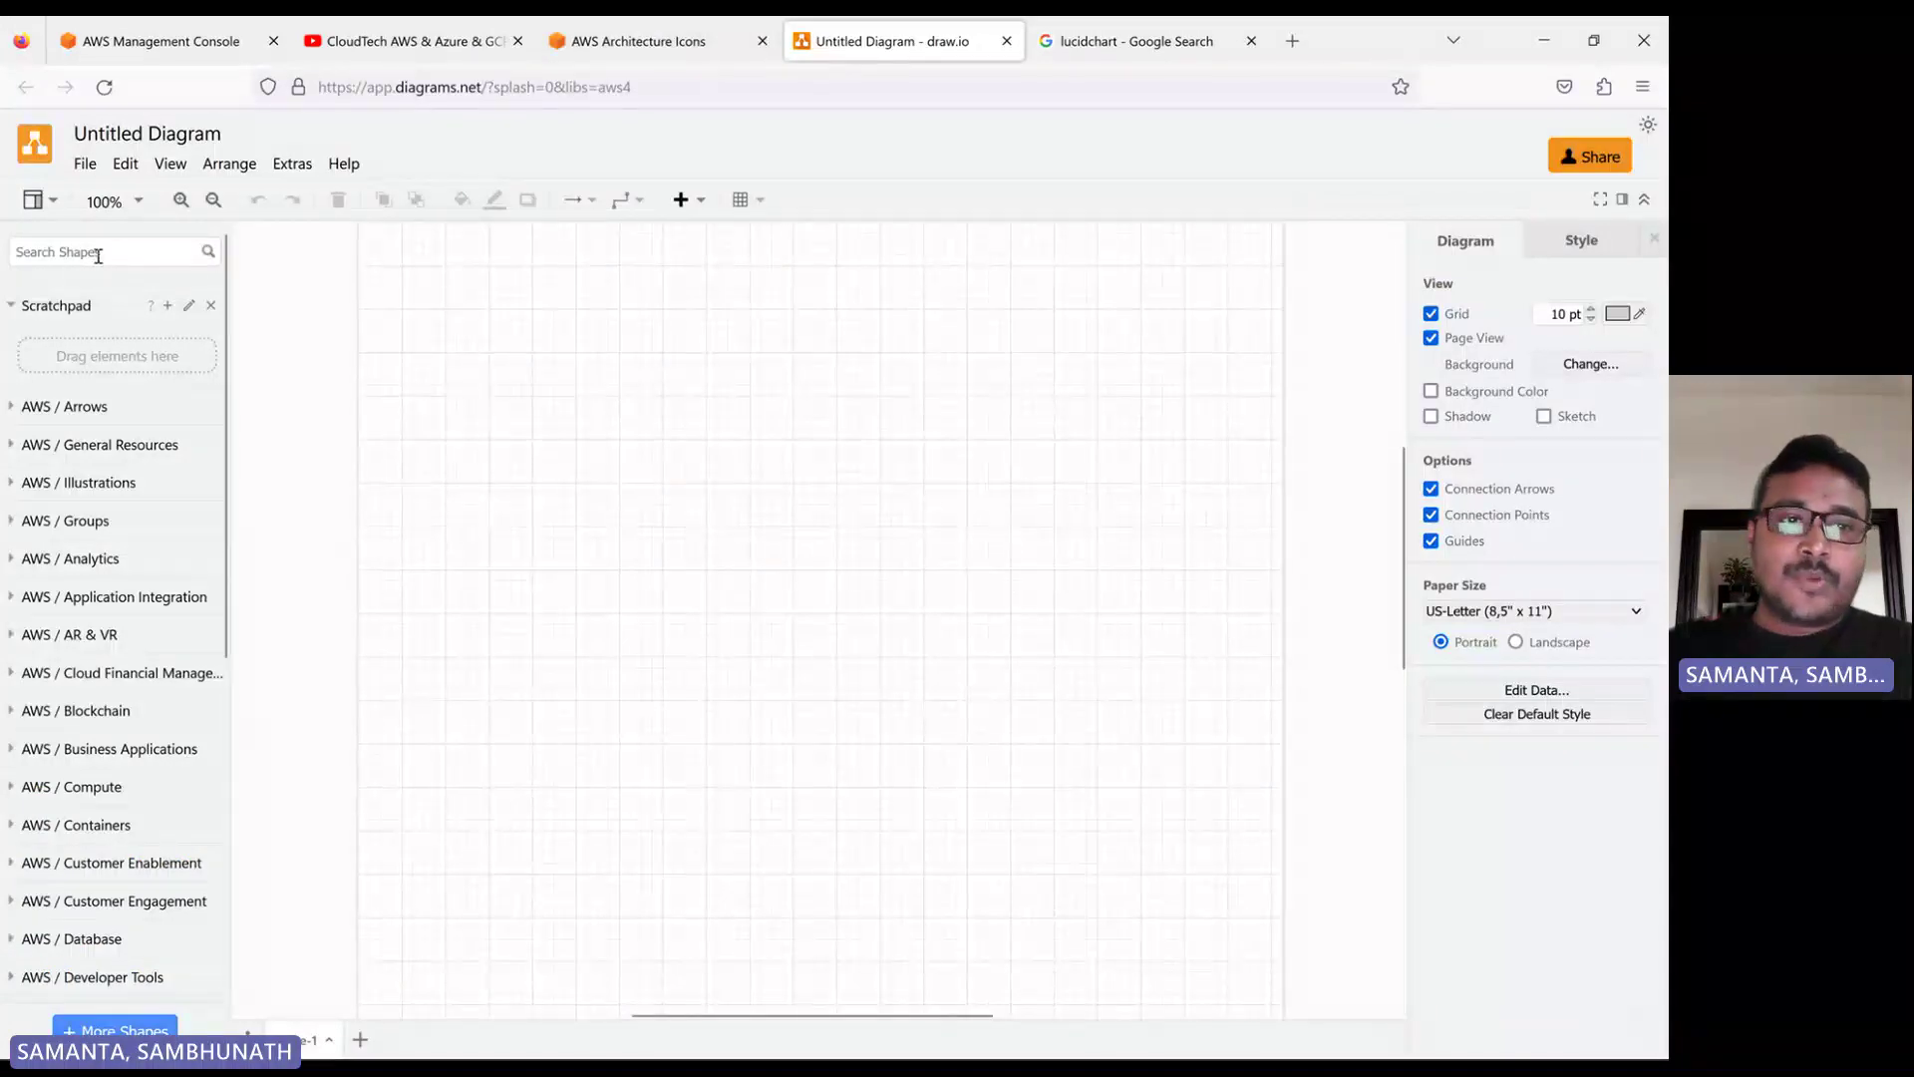
pyautogui.write('re')
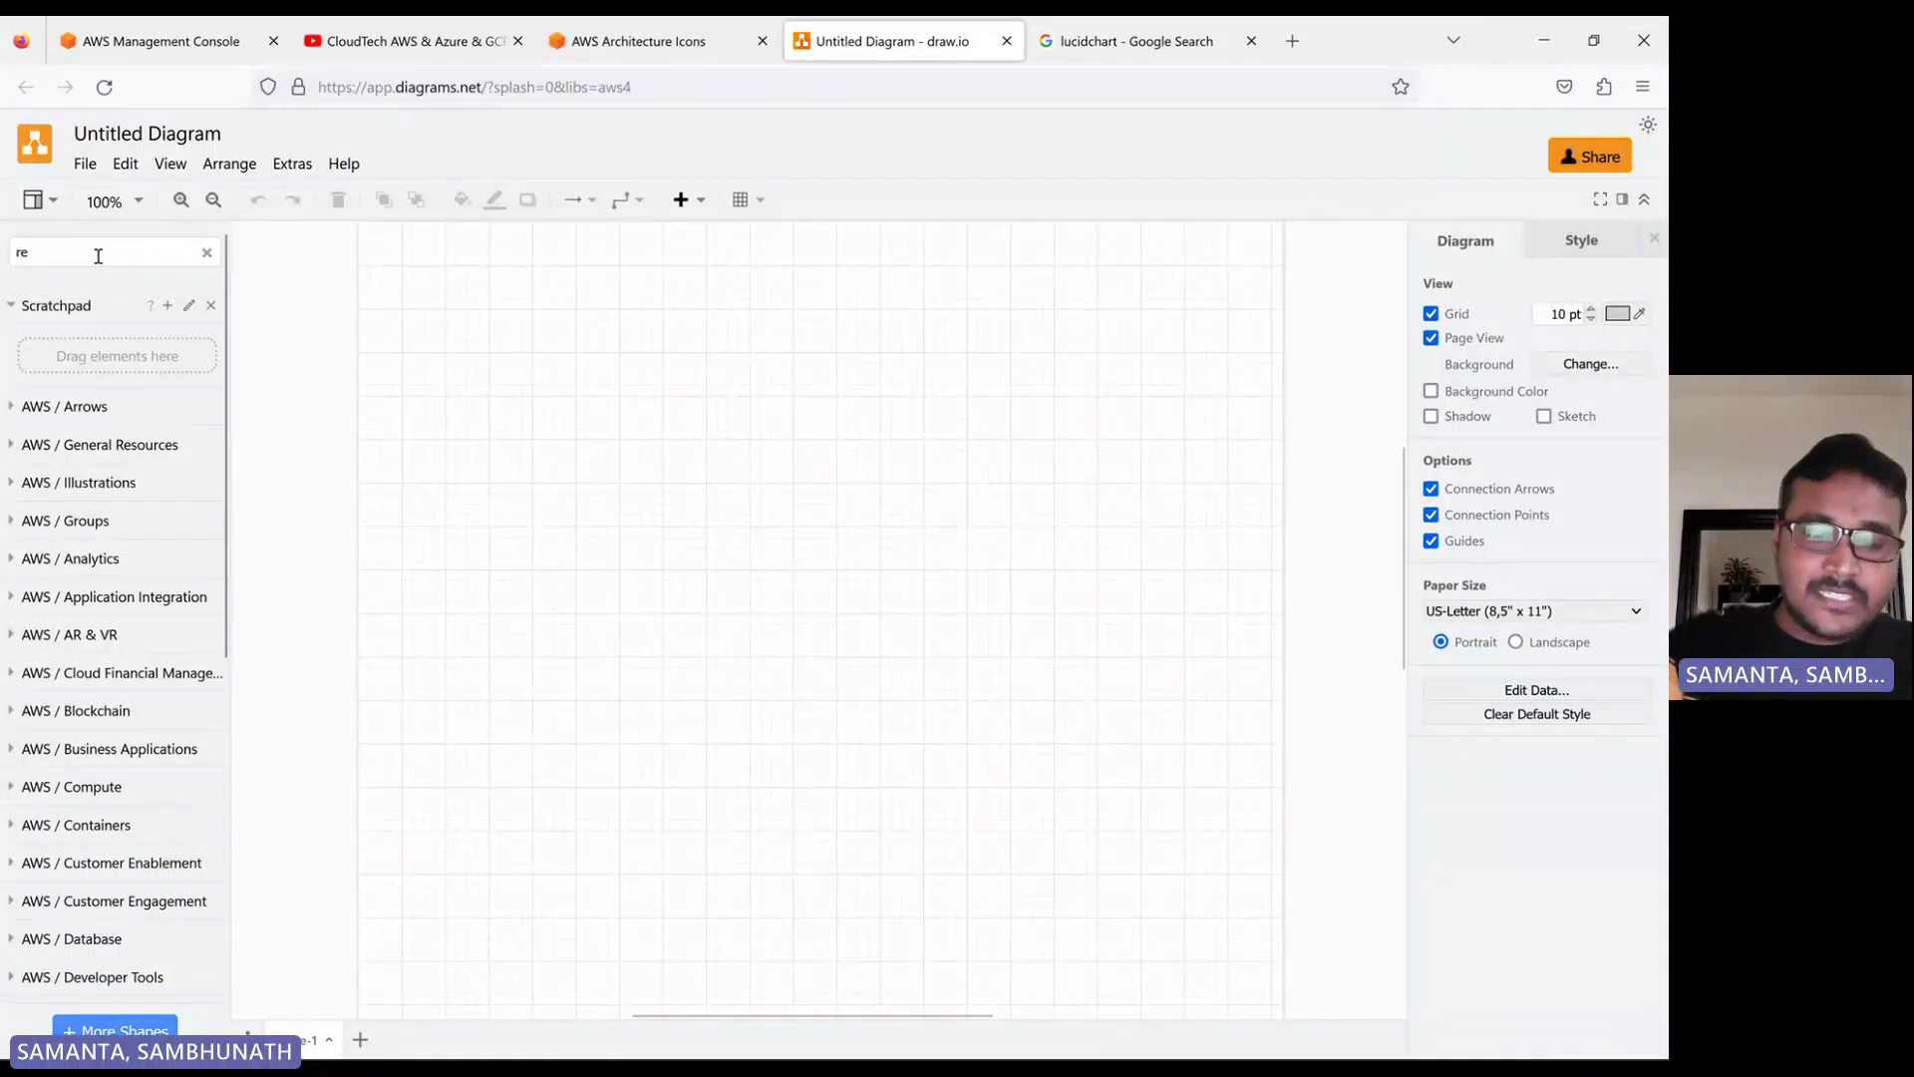
pyautogui.write('gion')
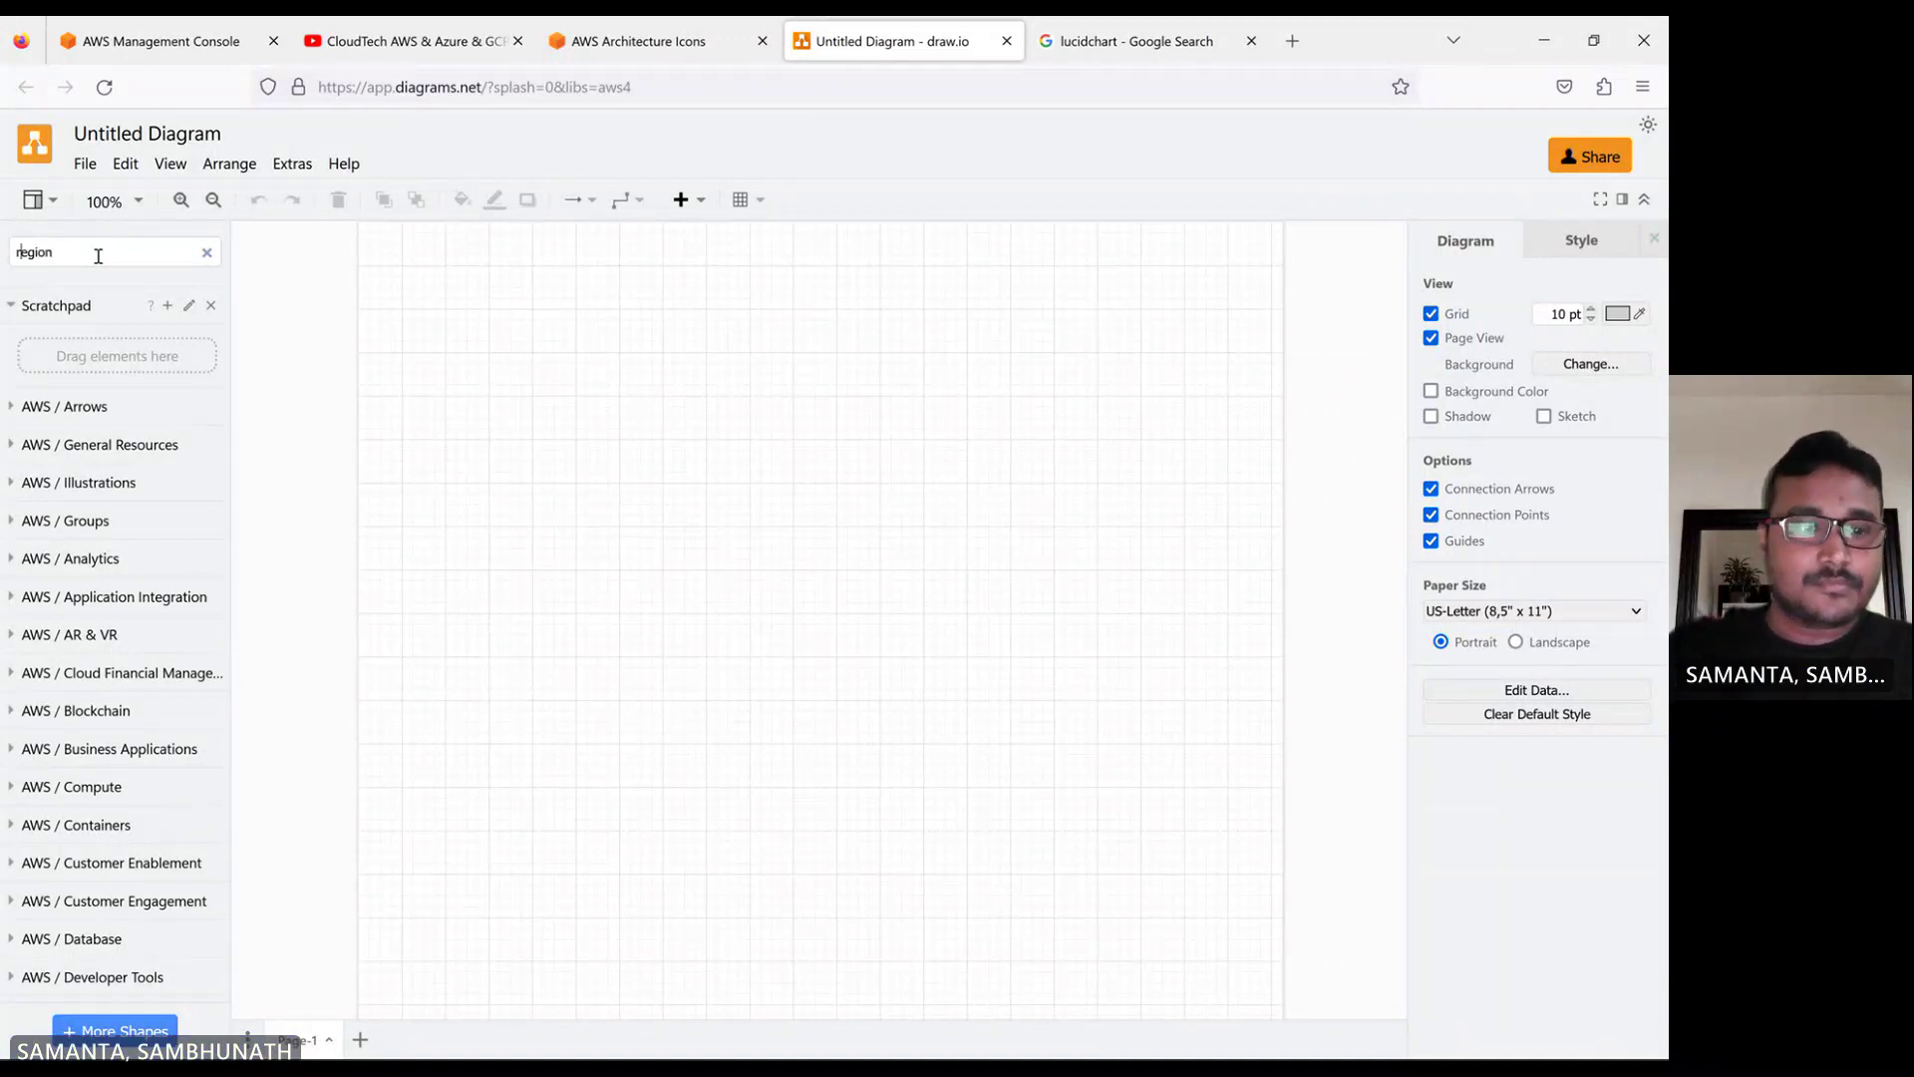
pyautogui.write('aws')
pyautogui.press('Return')
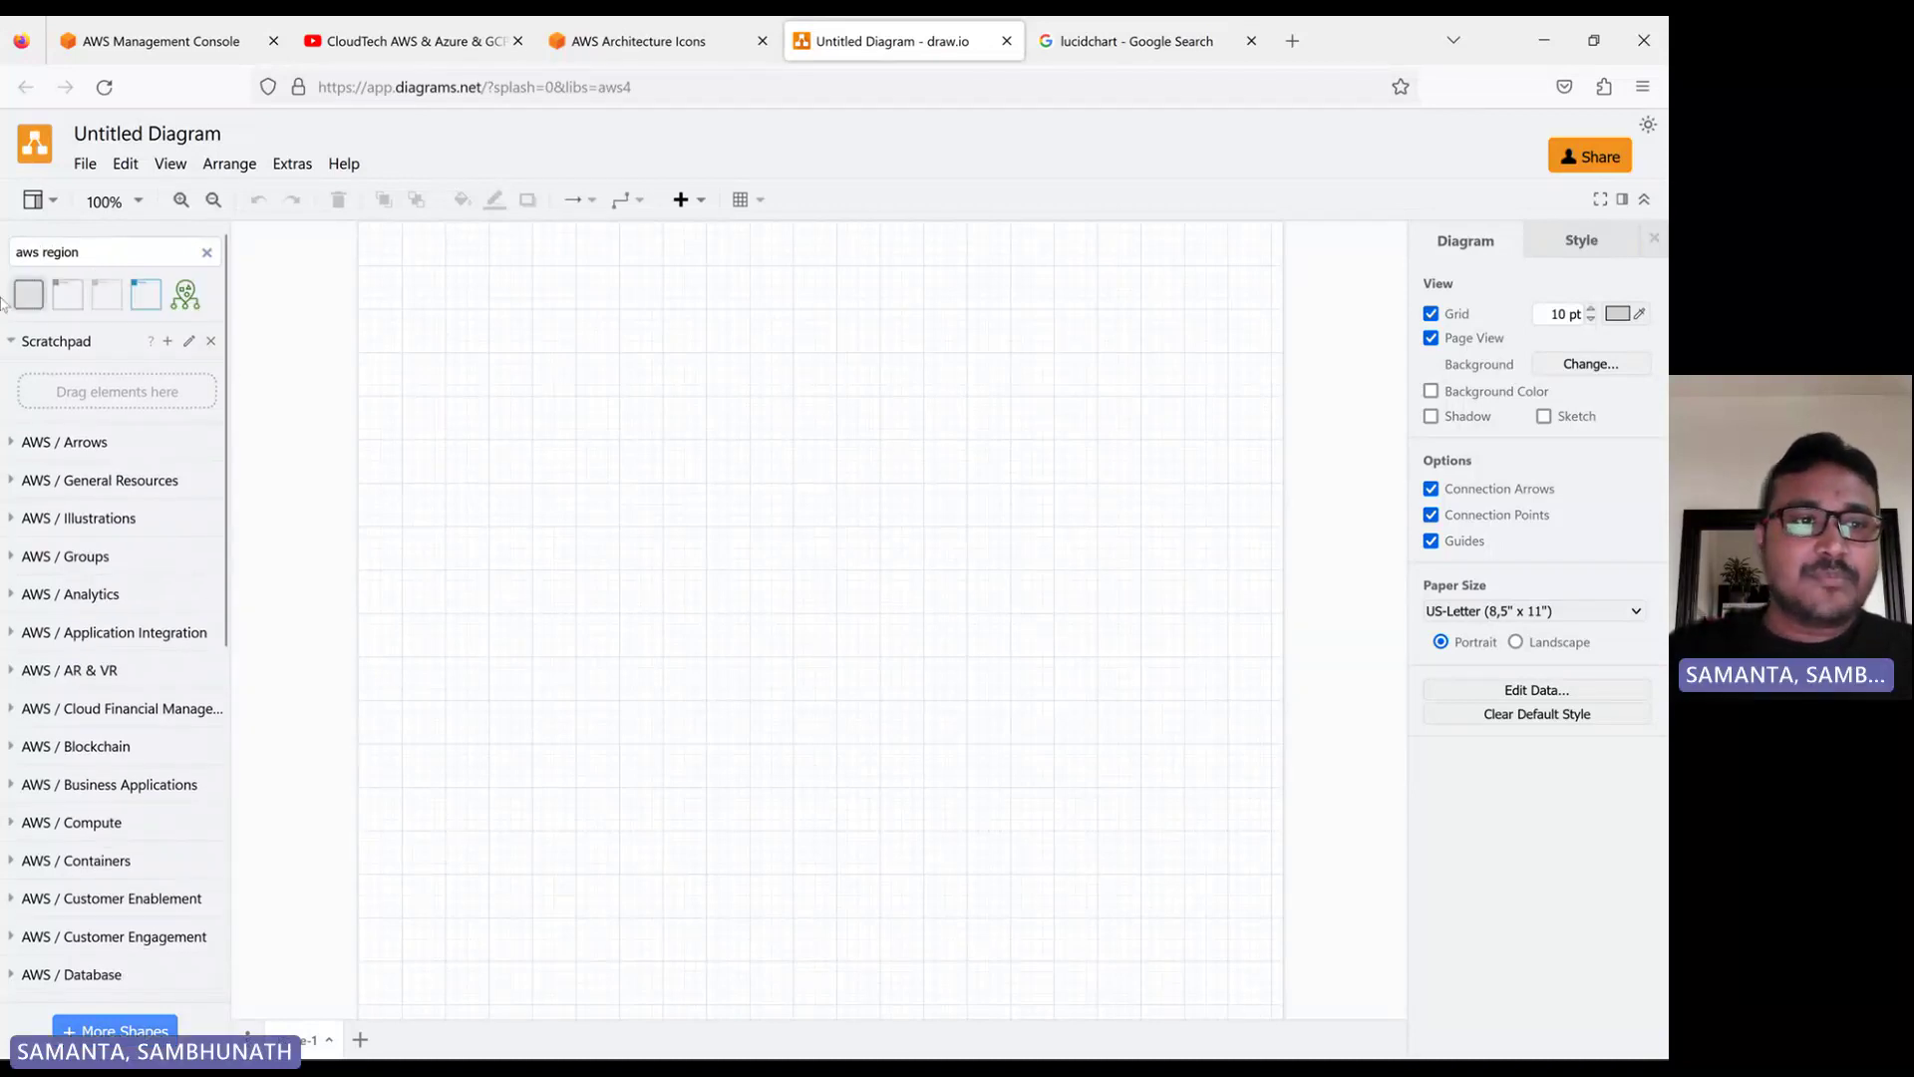
# Place the AWS Region container on the page and enlarge it to nearly the page's full width, extending it above and below
pyautogui.moveTo(145, 293); pyautogui.dragTo(724, 442)
pyautogui.moveTo(870, 509); pyautogui.dragTo(967, 509)
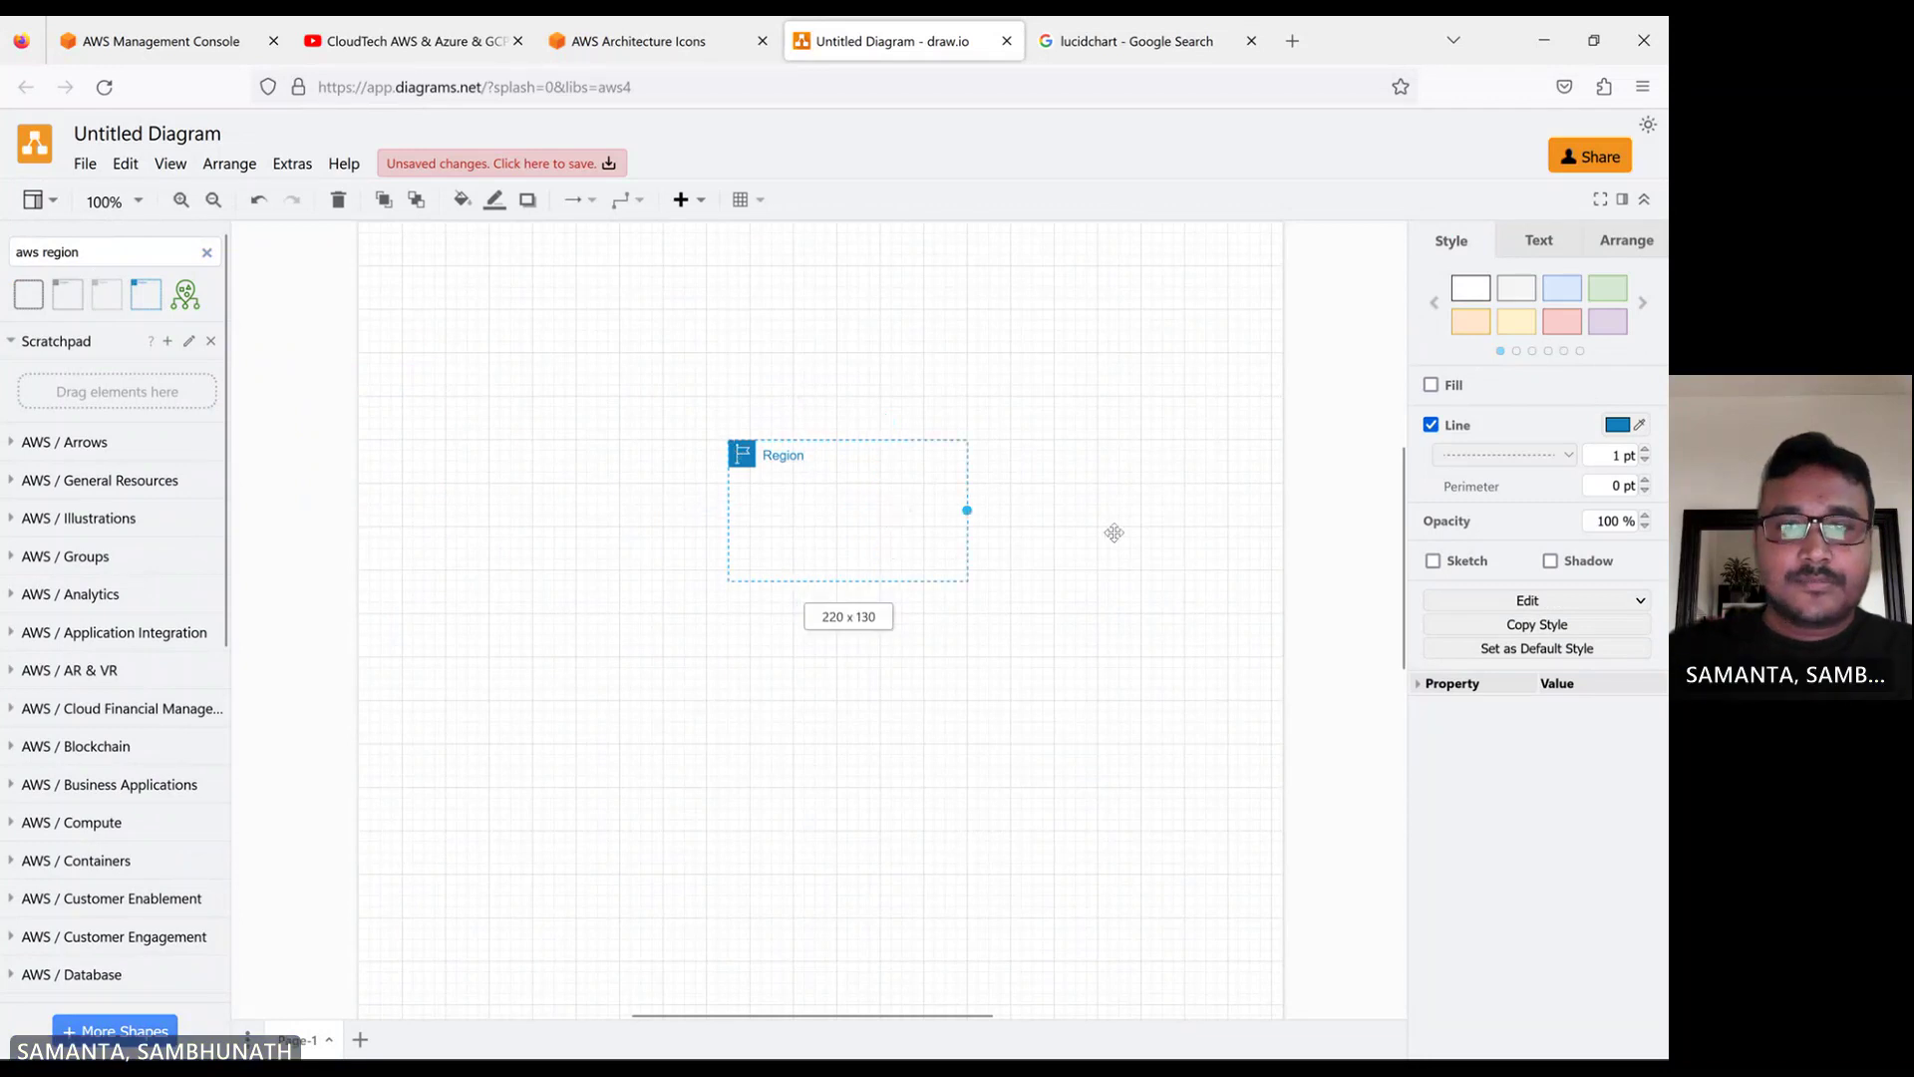
pyautogui.moveTo(1114, 532); pyautogui.dragTo(1174, 533)
pyautogui.moveTo(725, 503); pyautogui.dragTo(424, 510)
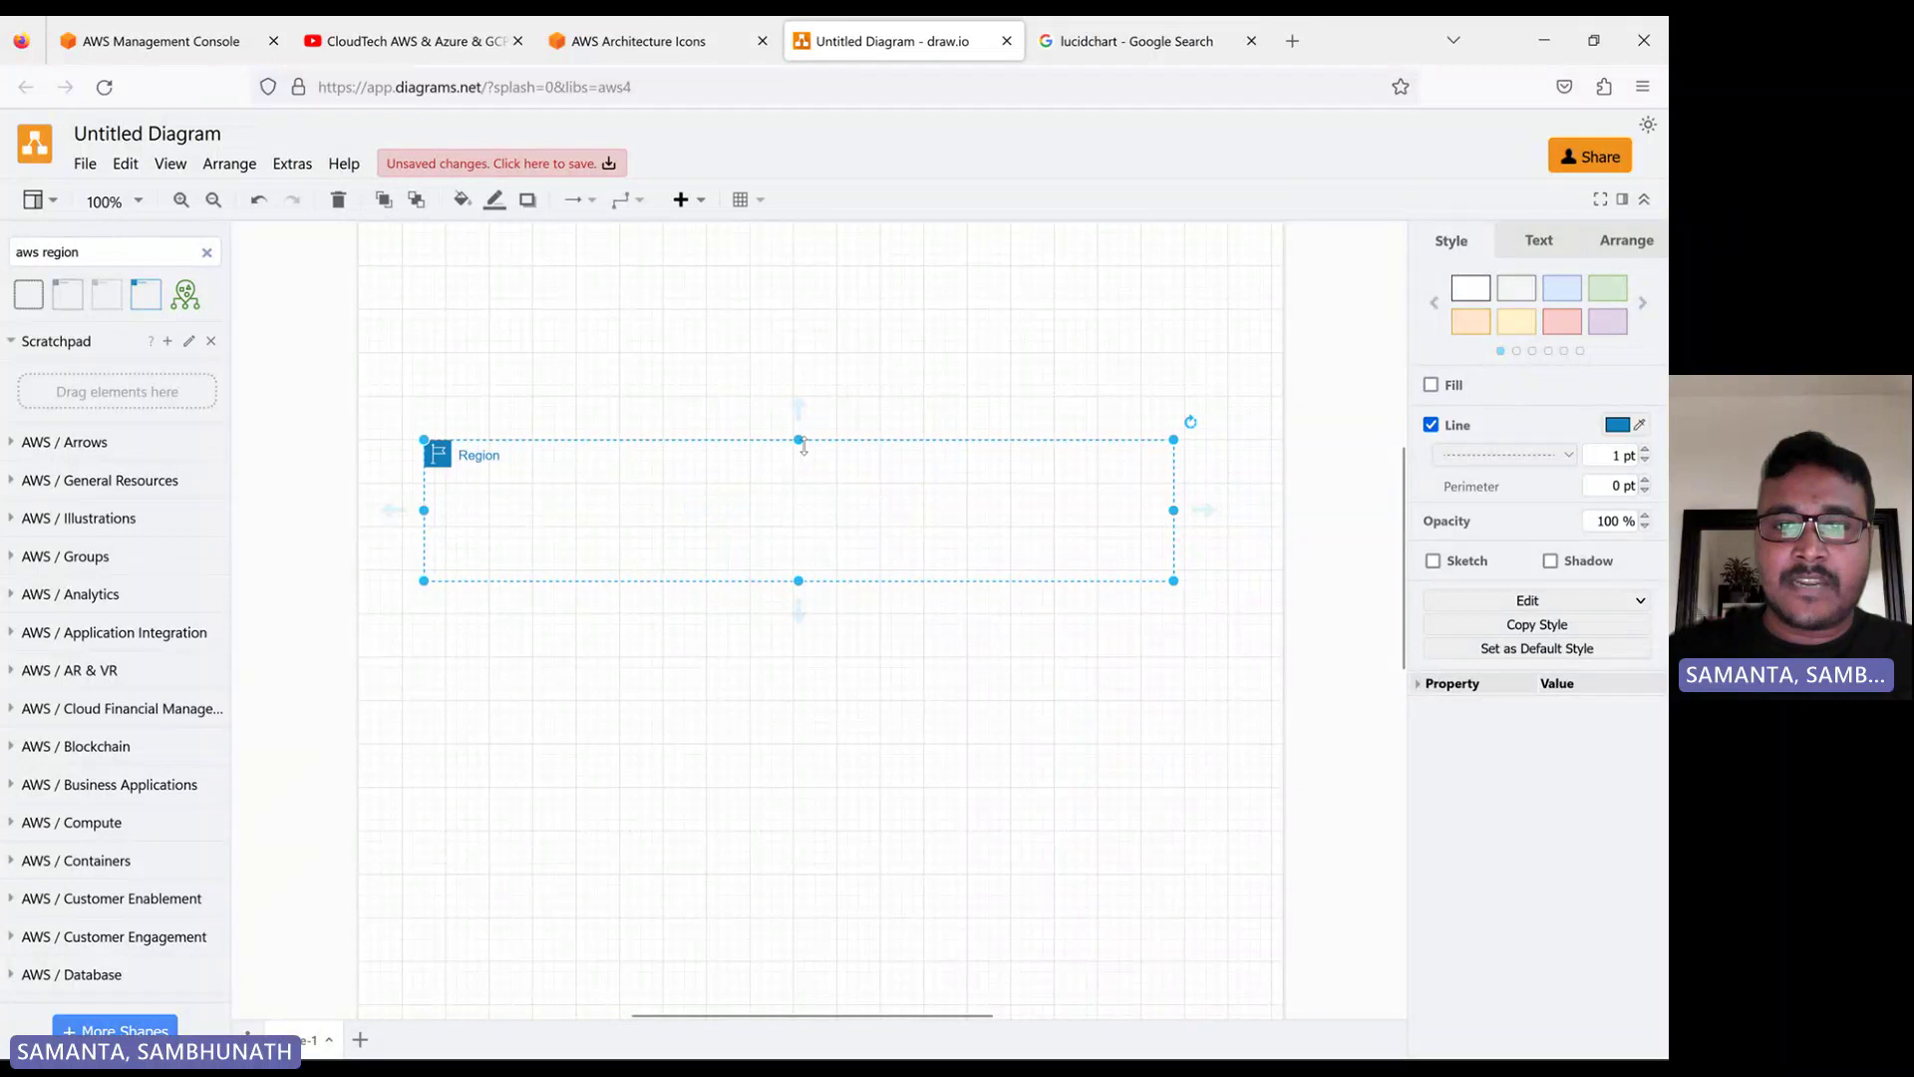
pyautogui.moveTo(798, 439); pyautogui.dragTo(805, 267)
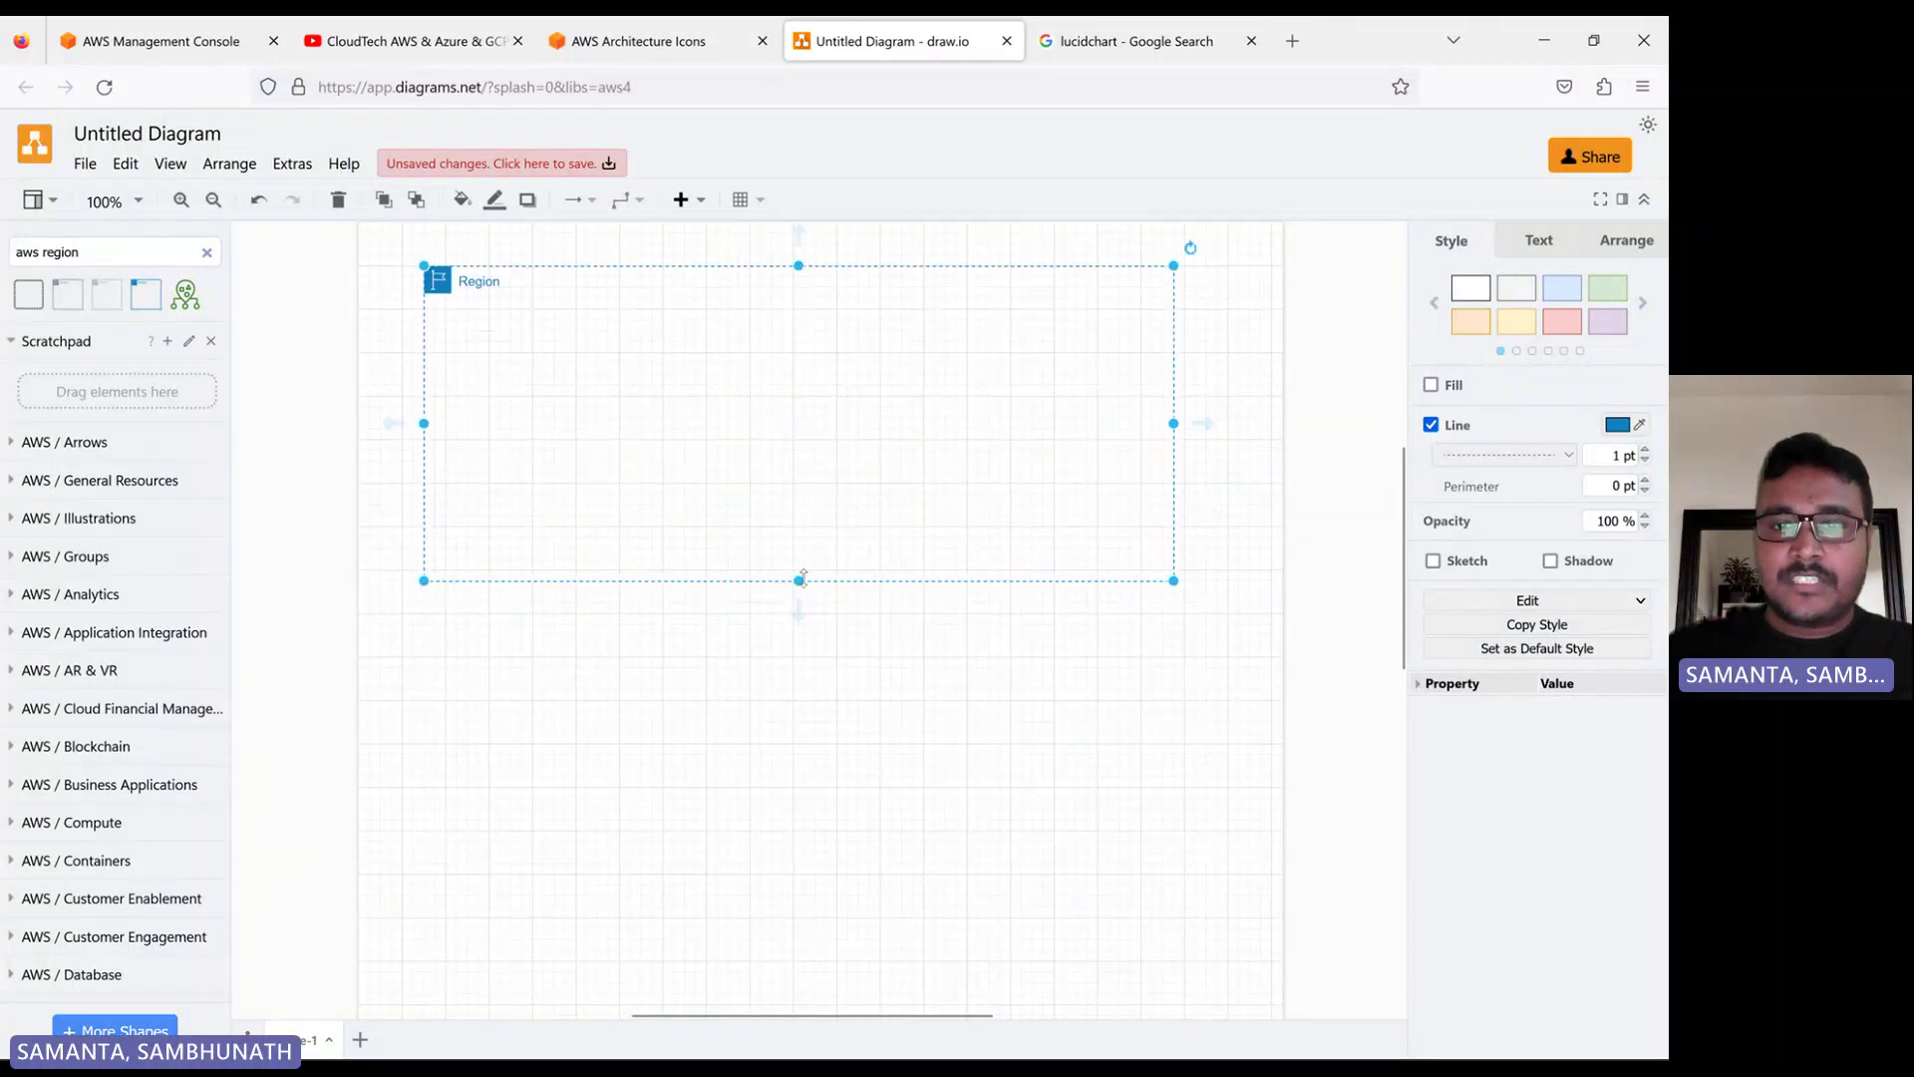
pyautogui.moveTo(801, 581); pyautogui.dragTo(821, 775)
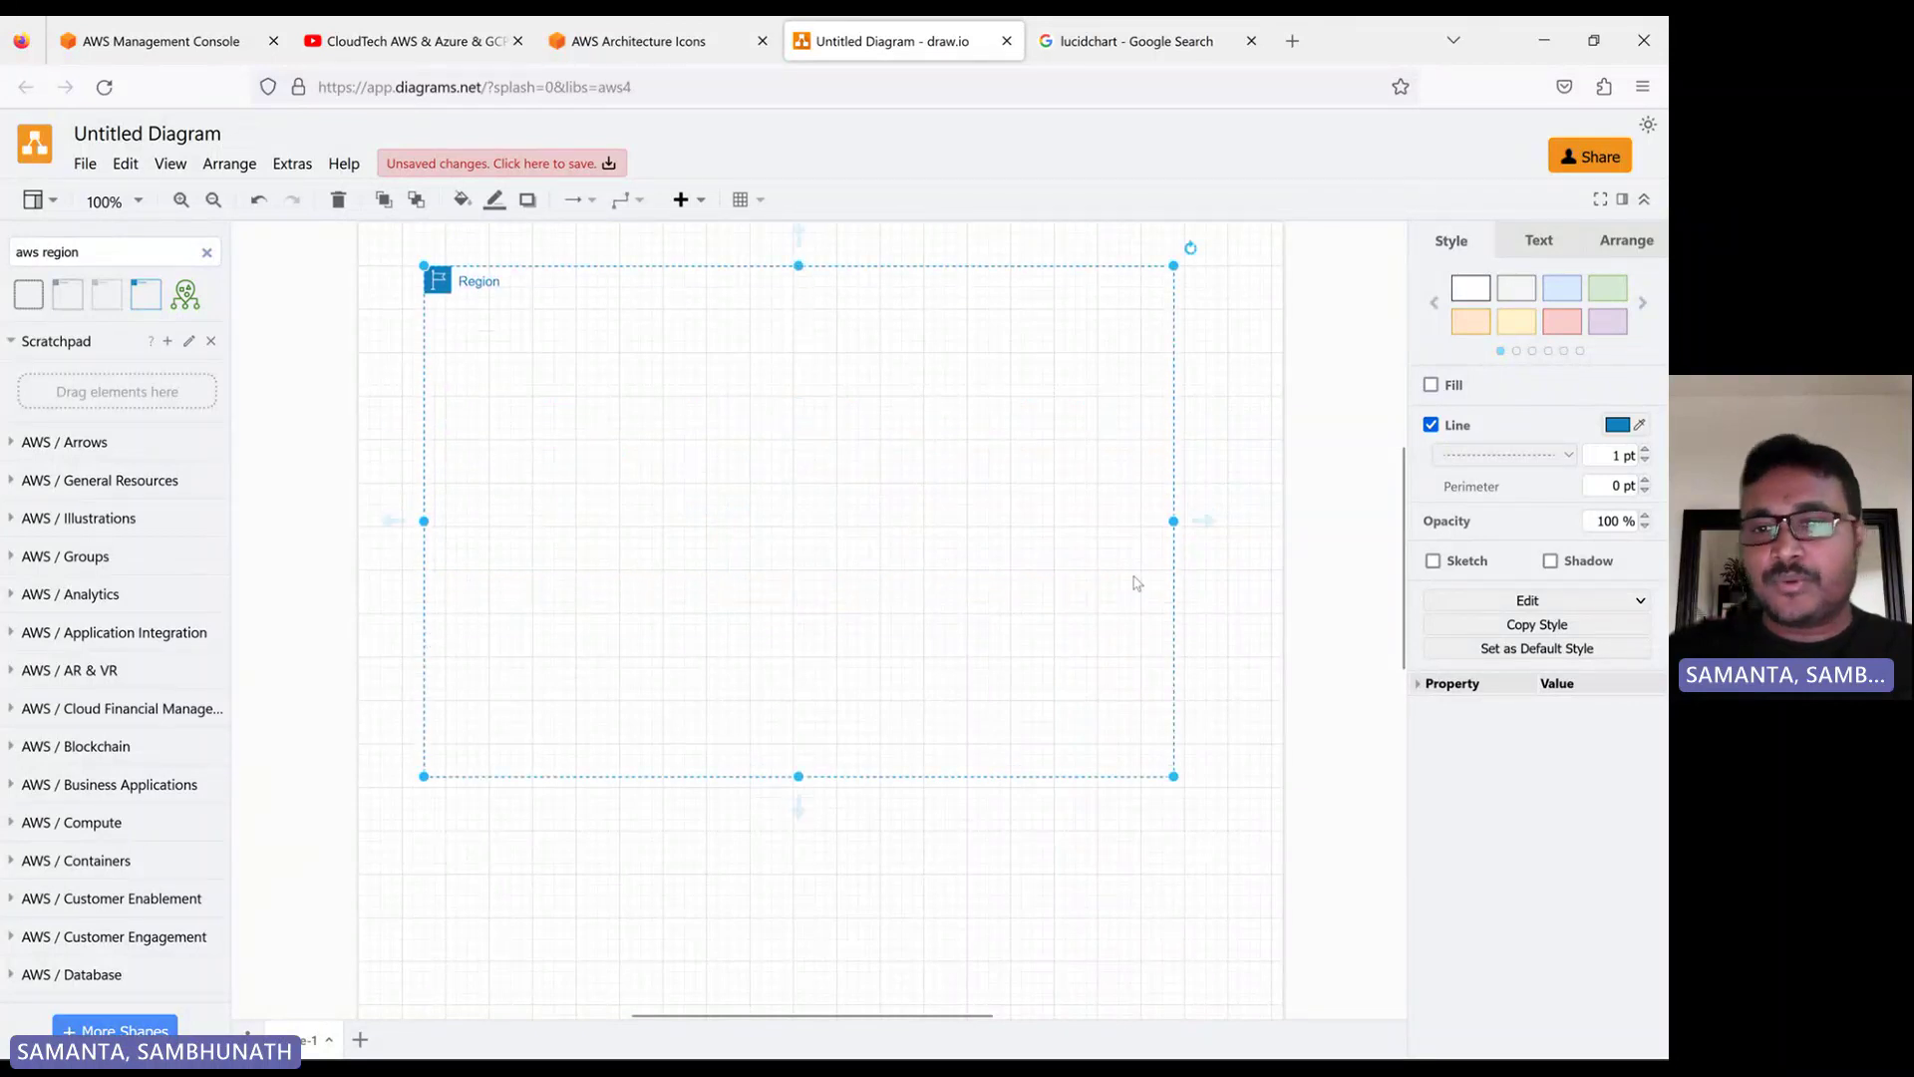
pyautogui.moveTo(1171, 520); pyautogui.dragTo(1238, 518)
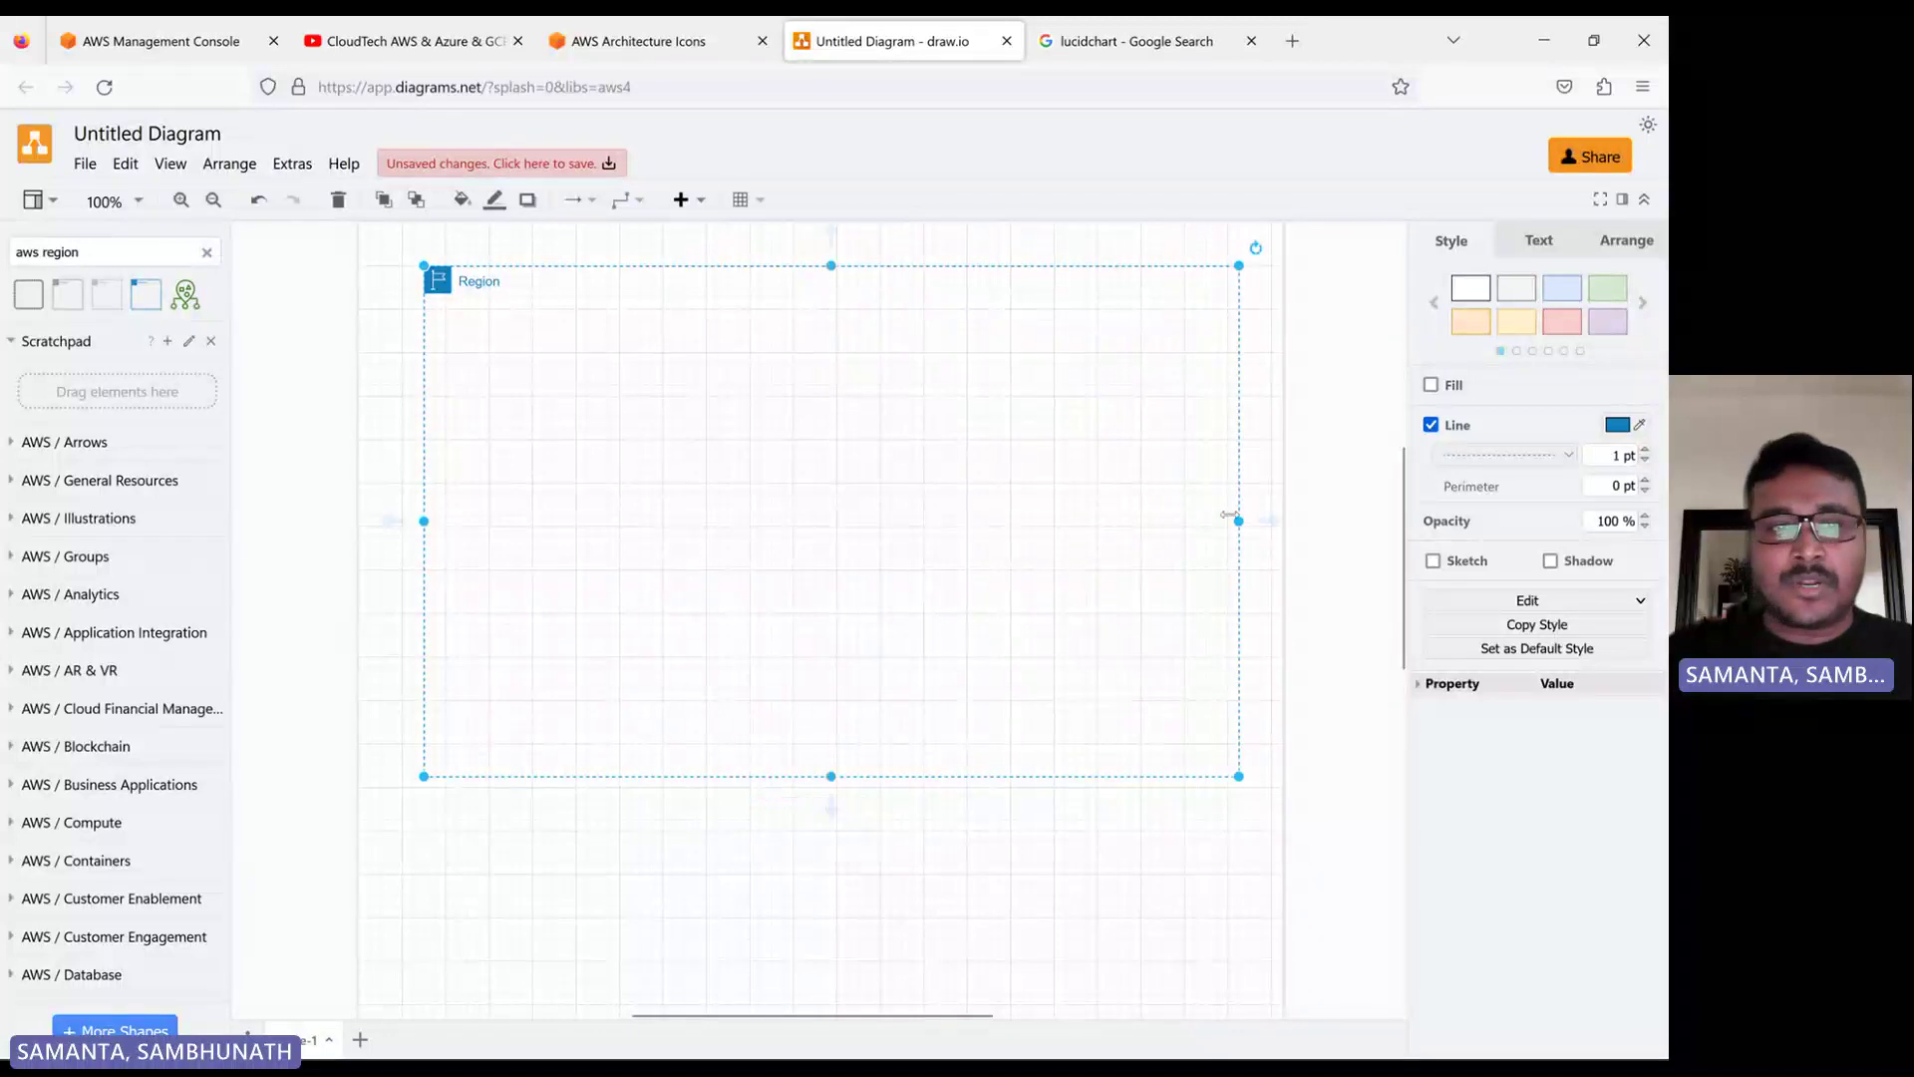
pyautogui.moveTo(420, 525); pyautogui.dragTo(401, 523)
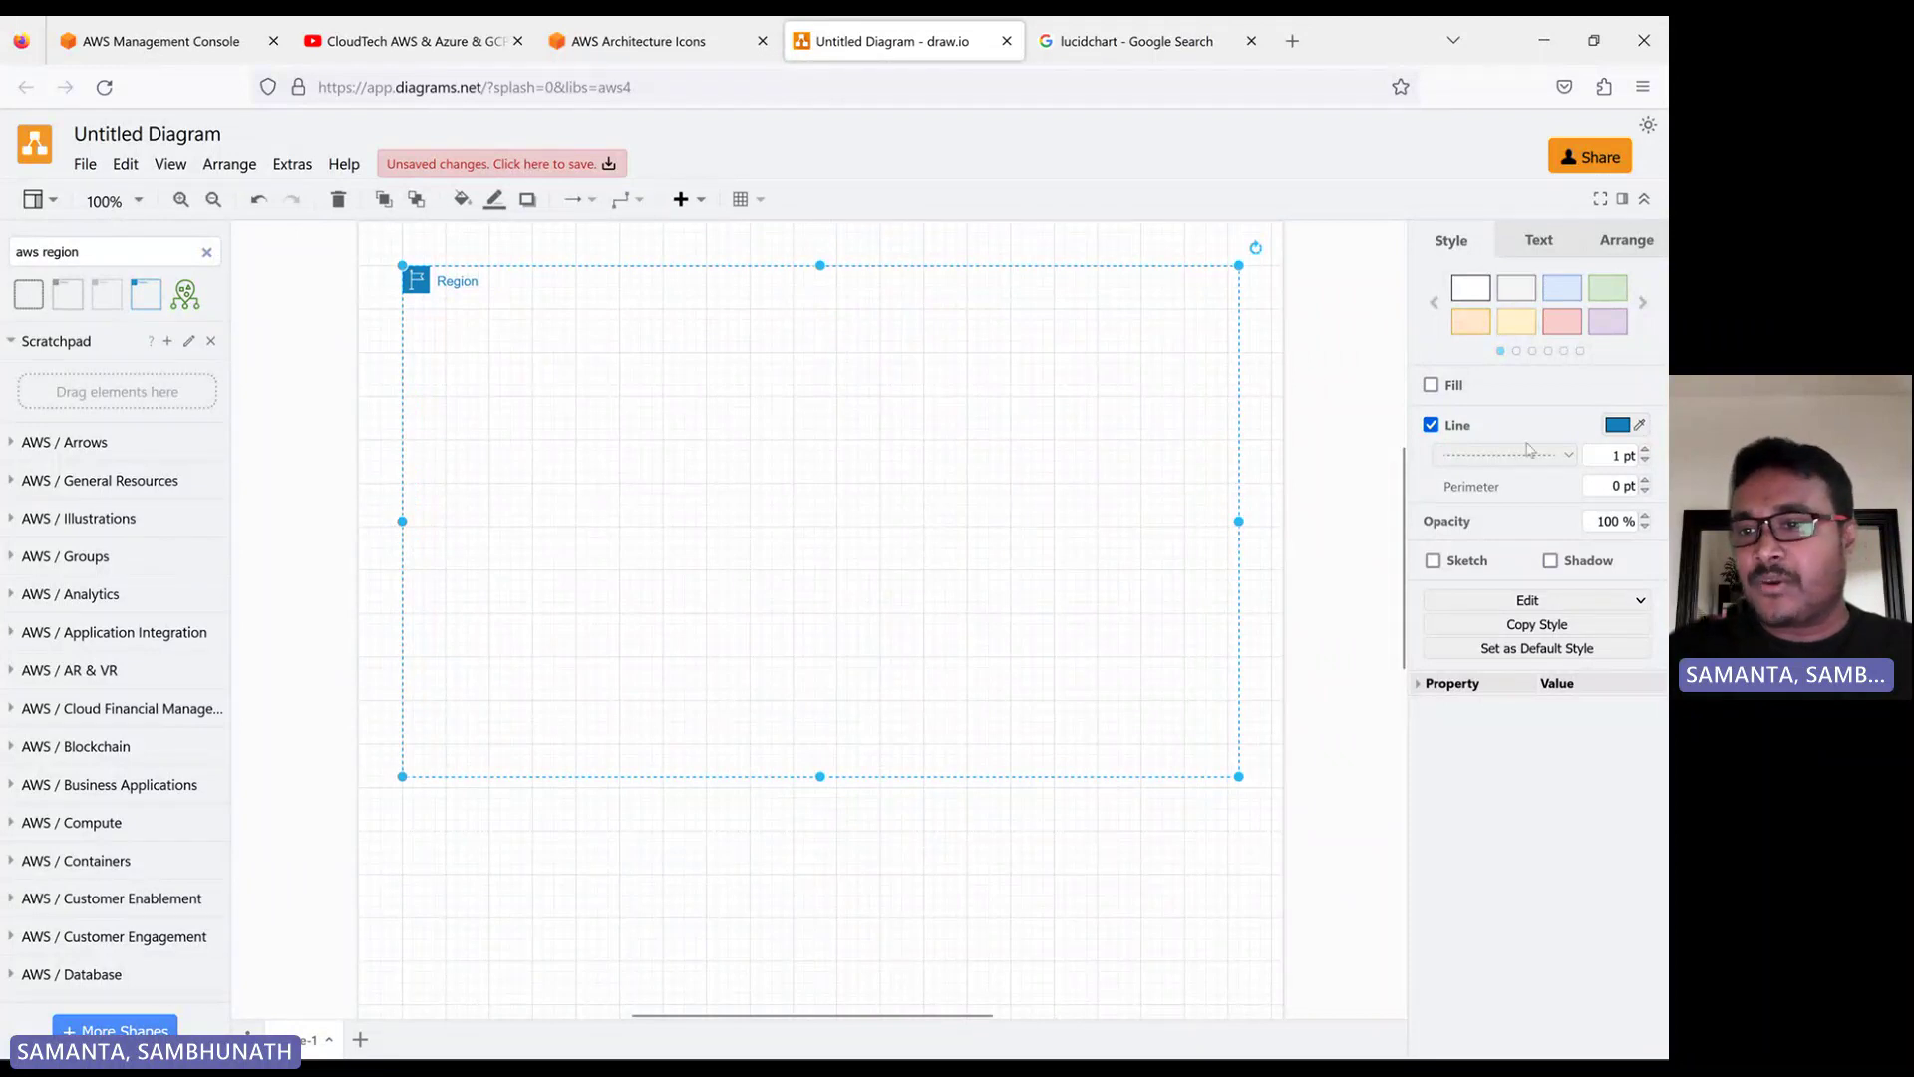
# Set the Region container's outline width to 2 pt, keeping it dashed, and make its label bold
pyautogui.click(1555, 456)
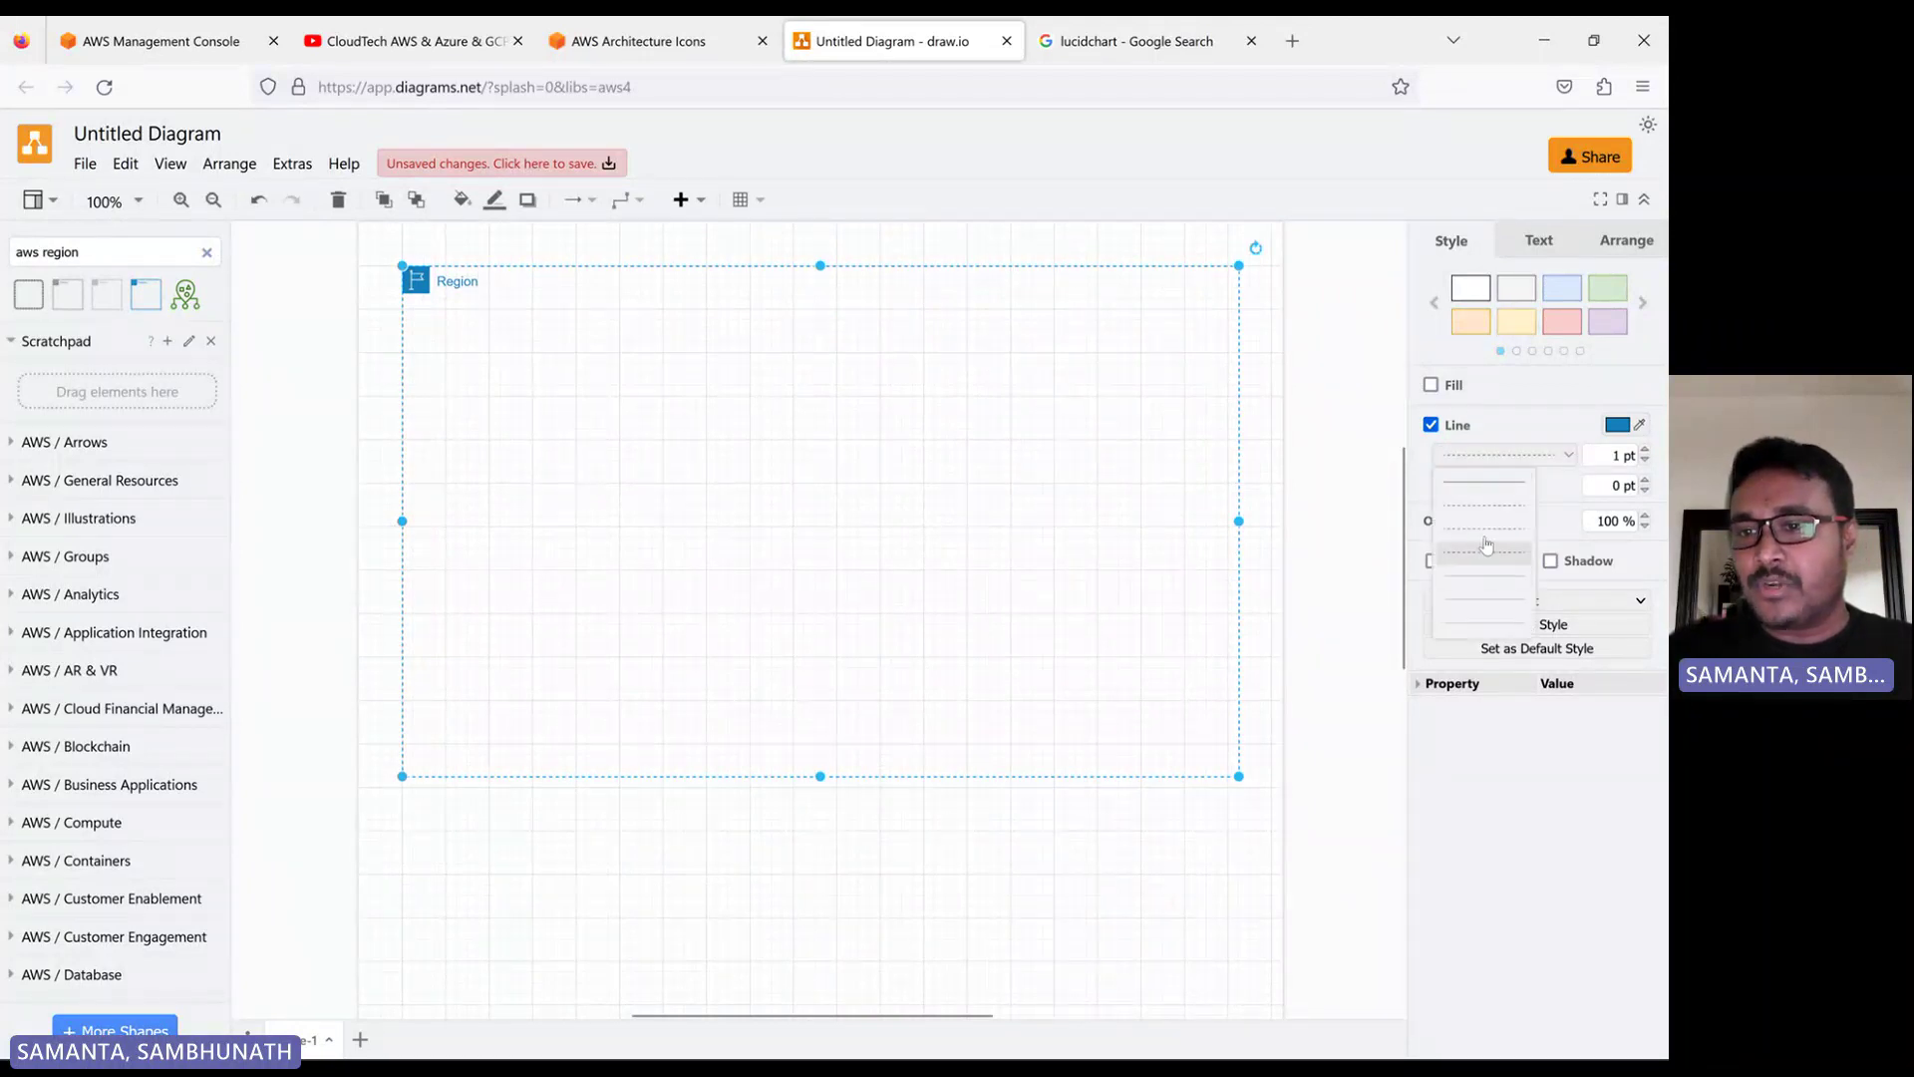
pyautogui.click(1551, 457)
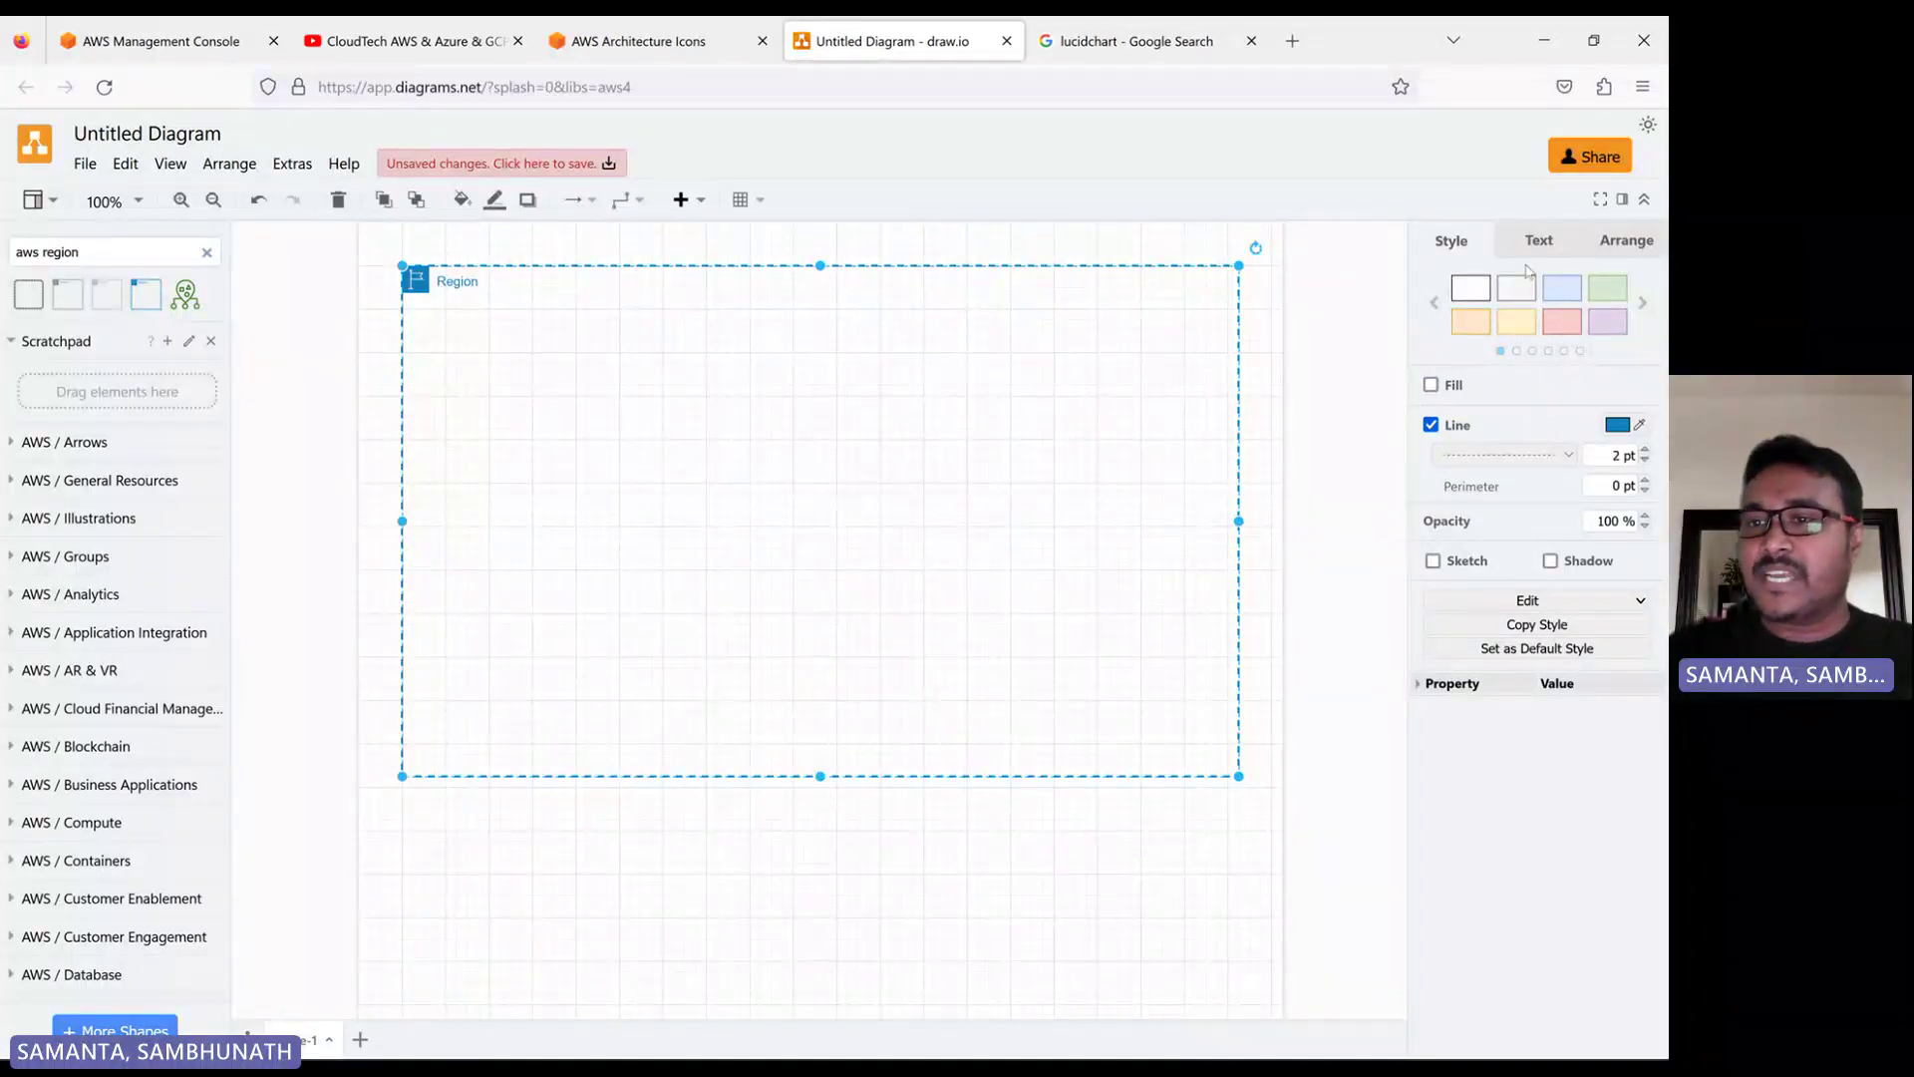
pyautogui.click(457, 294)
pyautogui.click(457, 285)
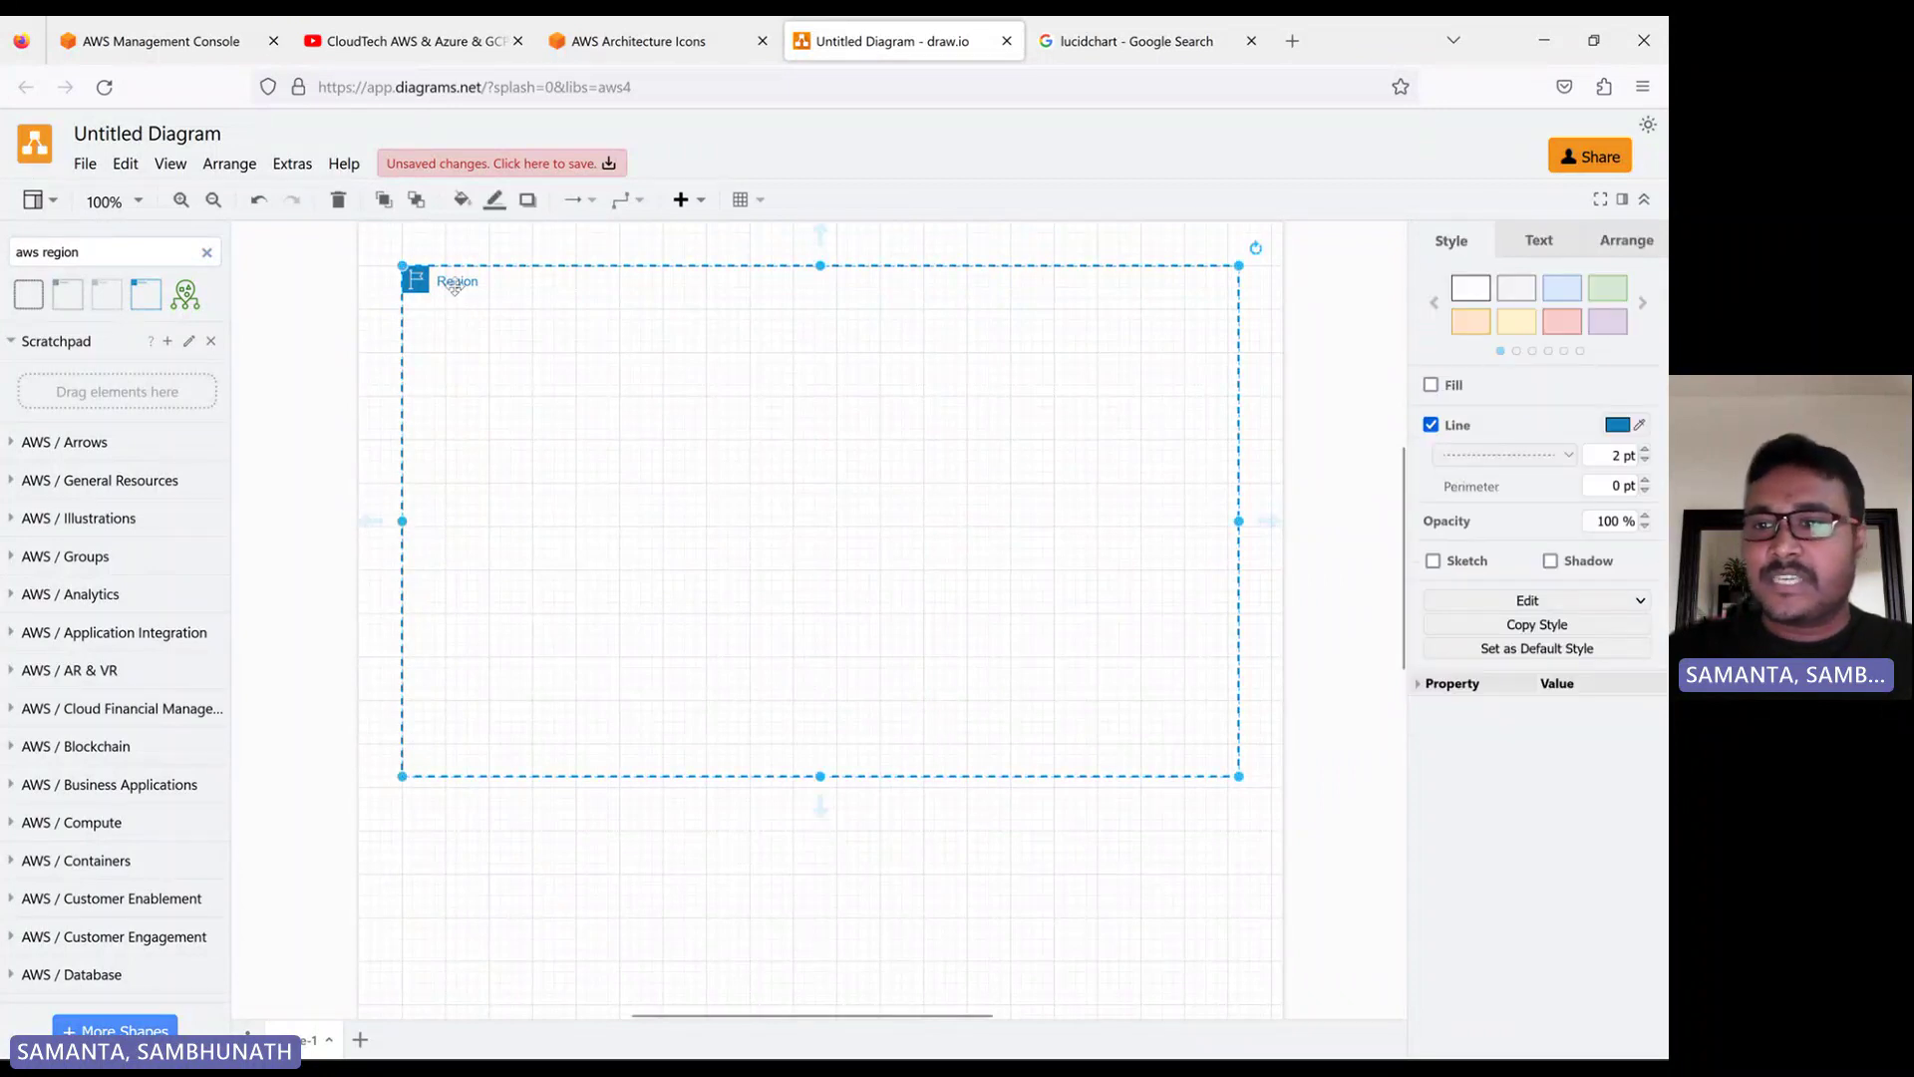
pyautogui.click(1541, 242)
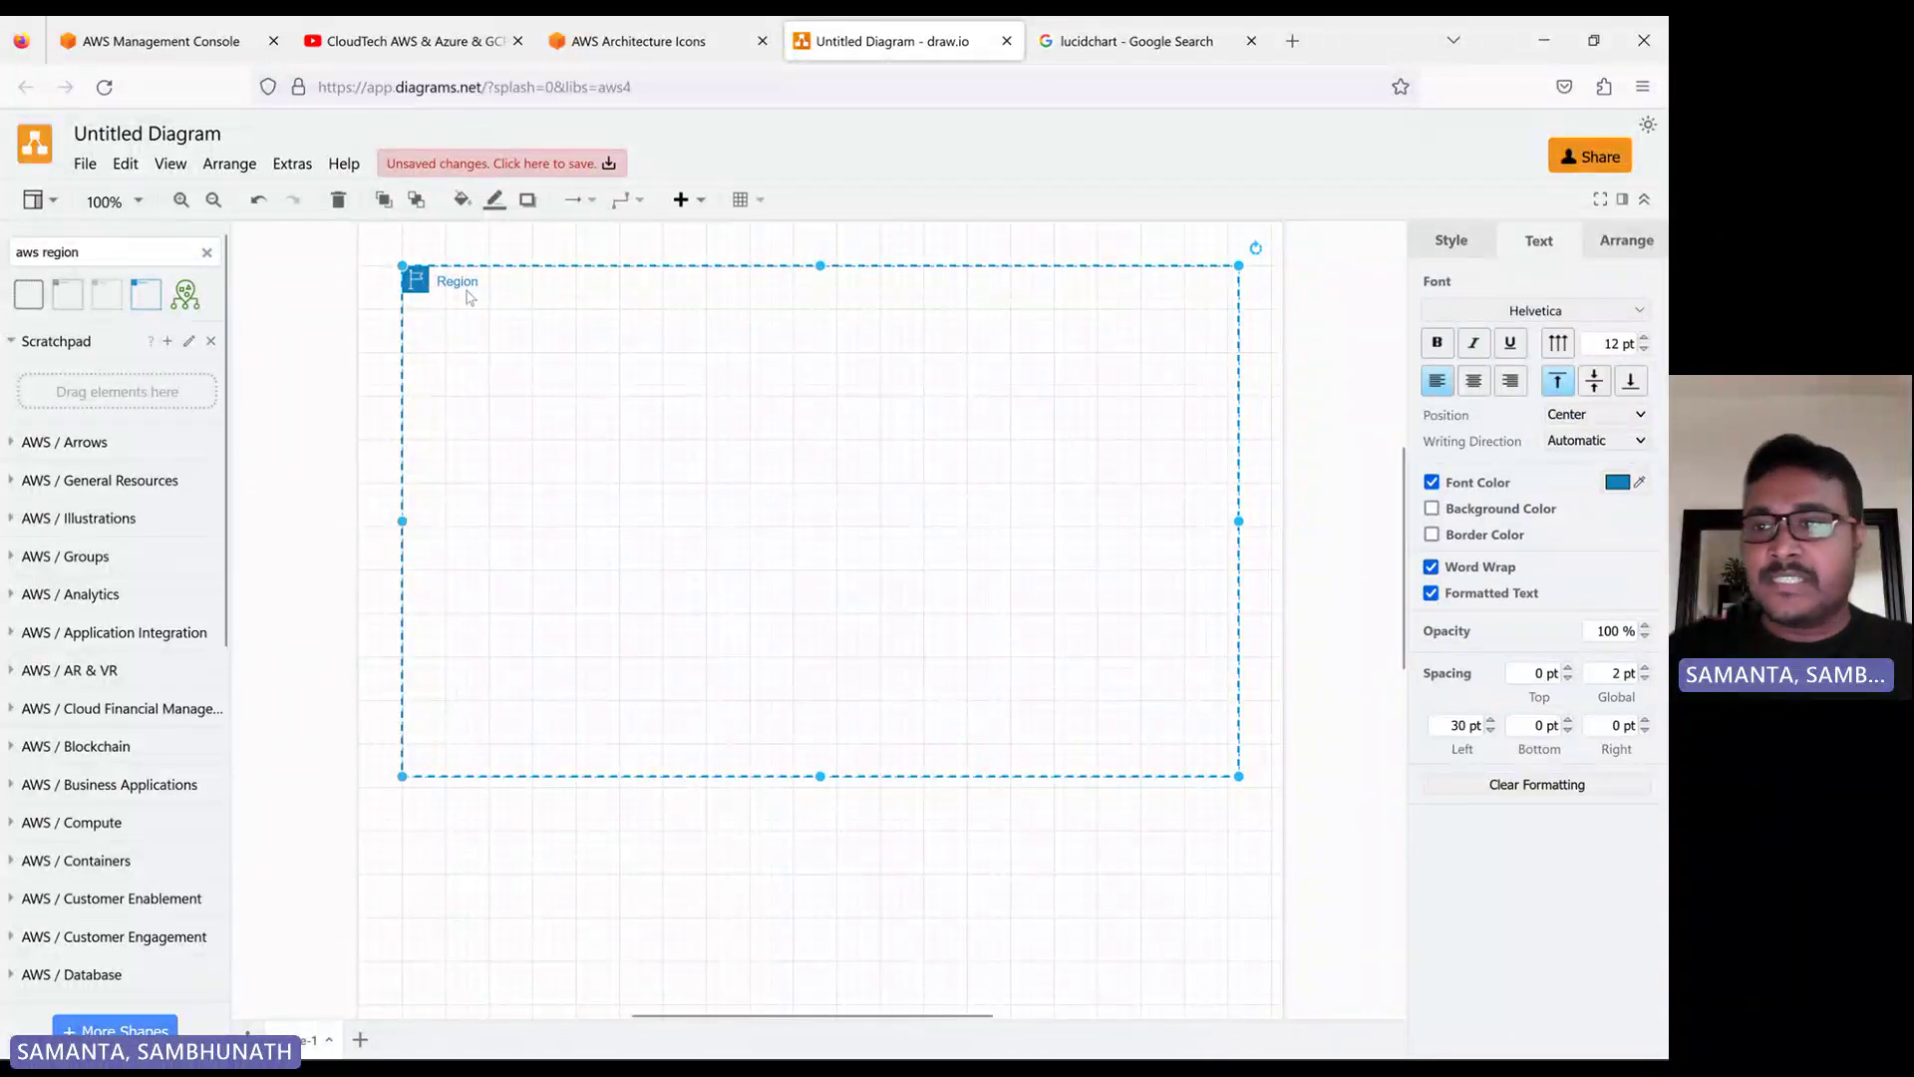
pyautogui.click(1436, 344)
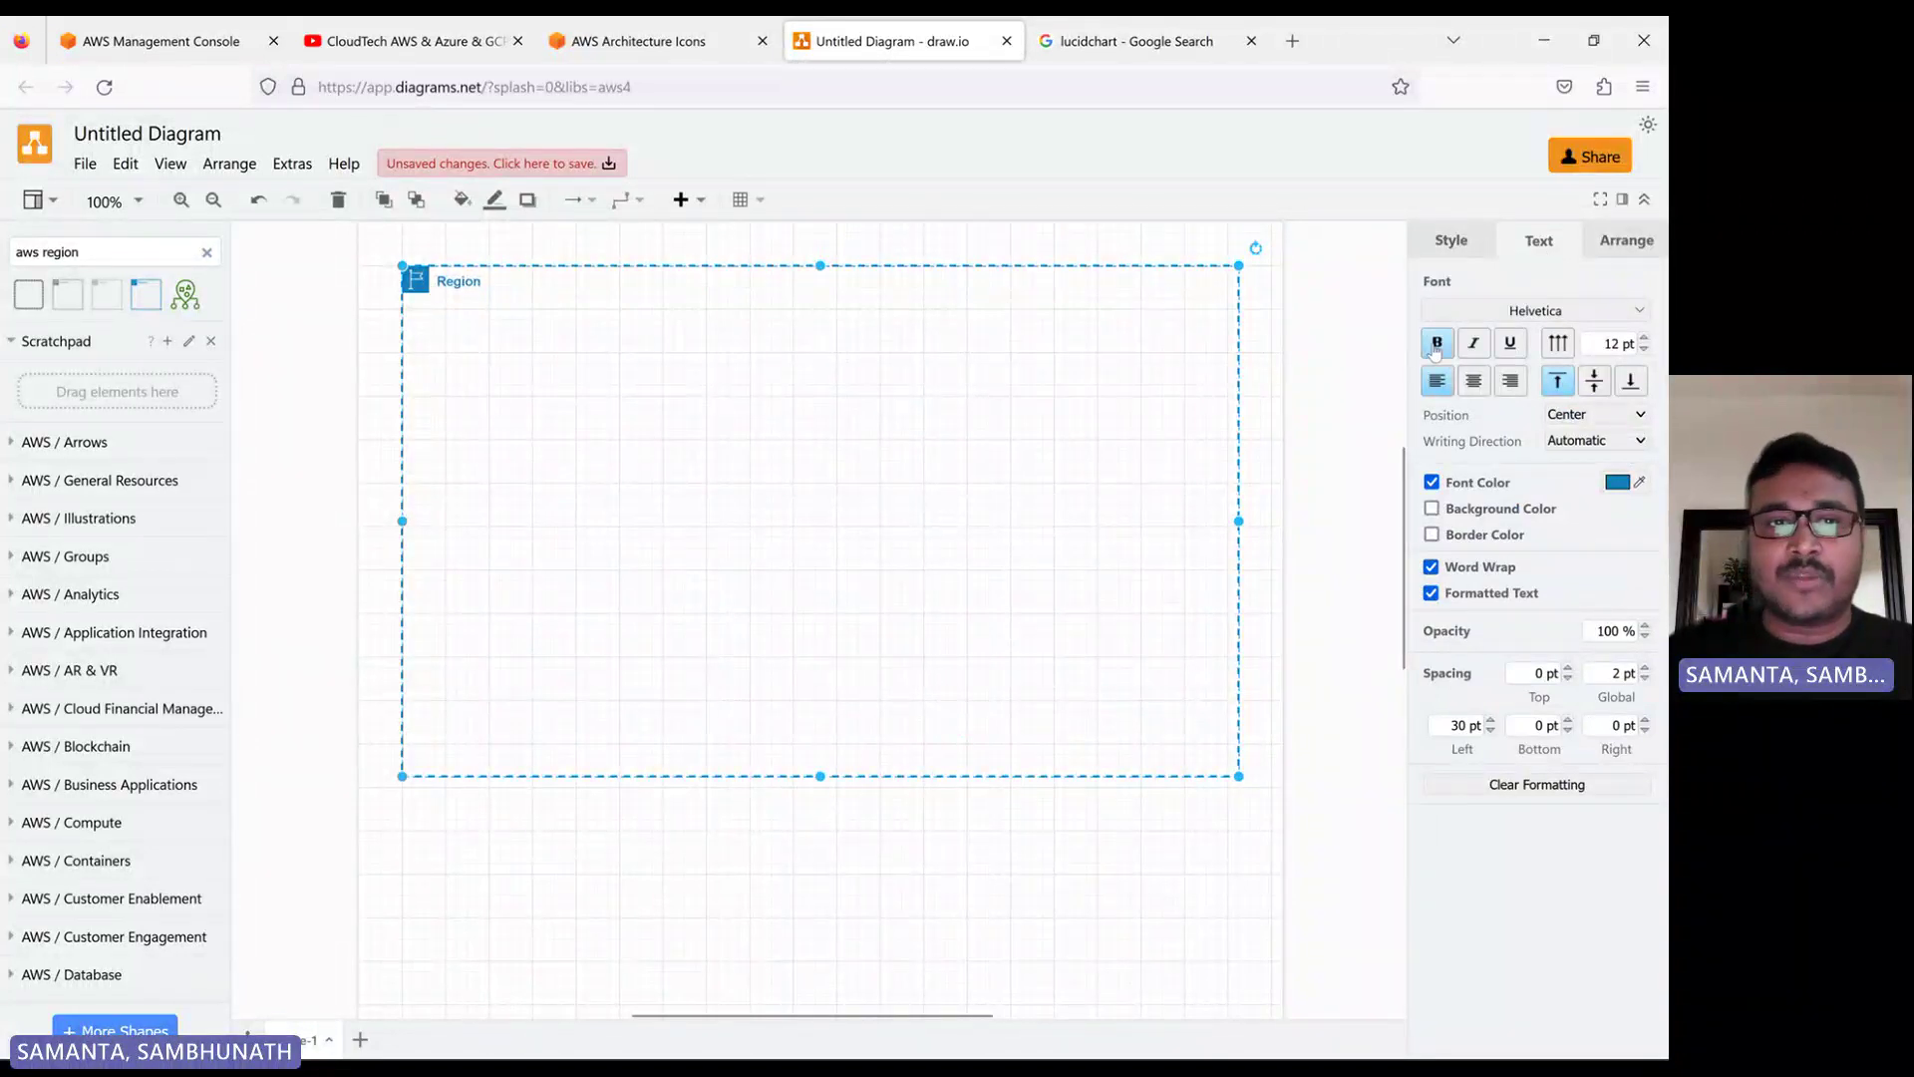
# Try center, right, bottom and middle alignment and vertical text on the Region label, restoring its horizontal top-left placement
pyautogui.click(1472, 381)
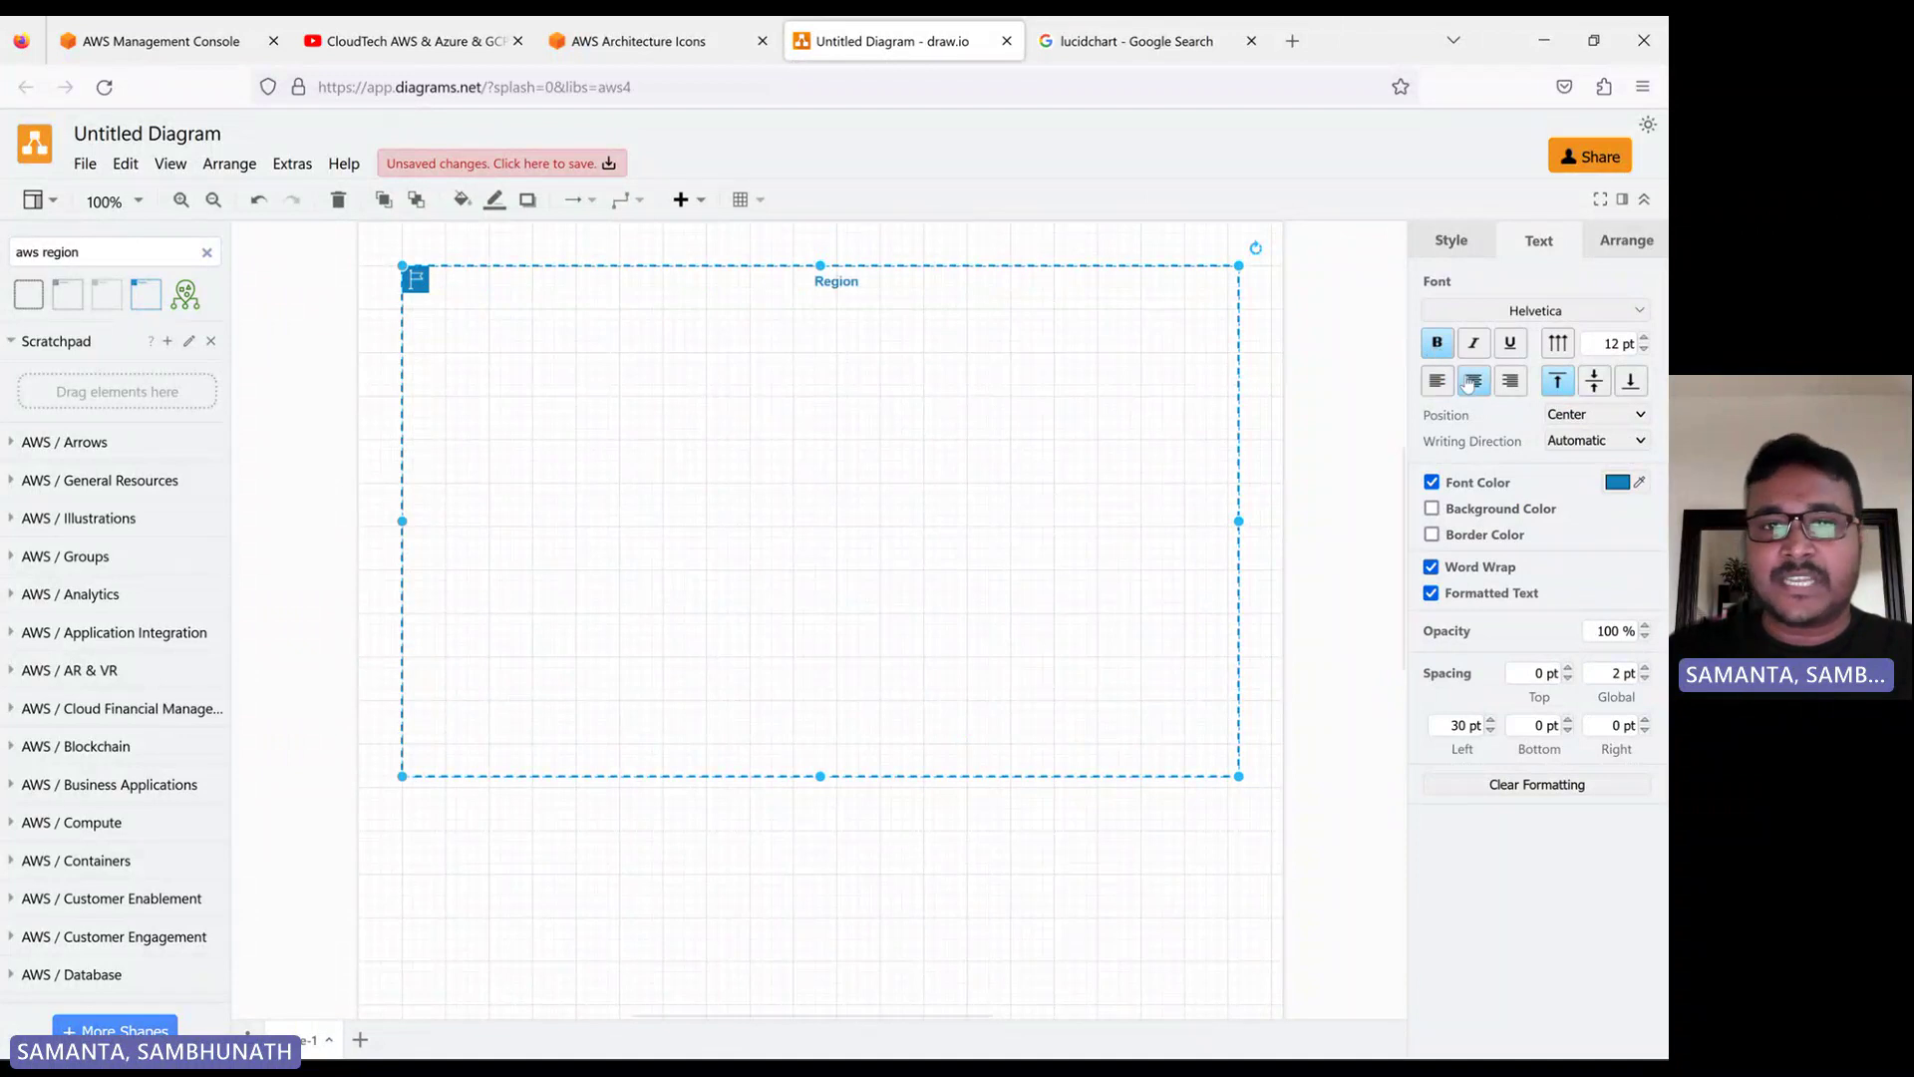
pyautogui.click(1509, 382)
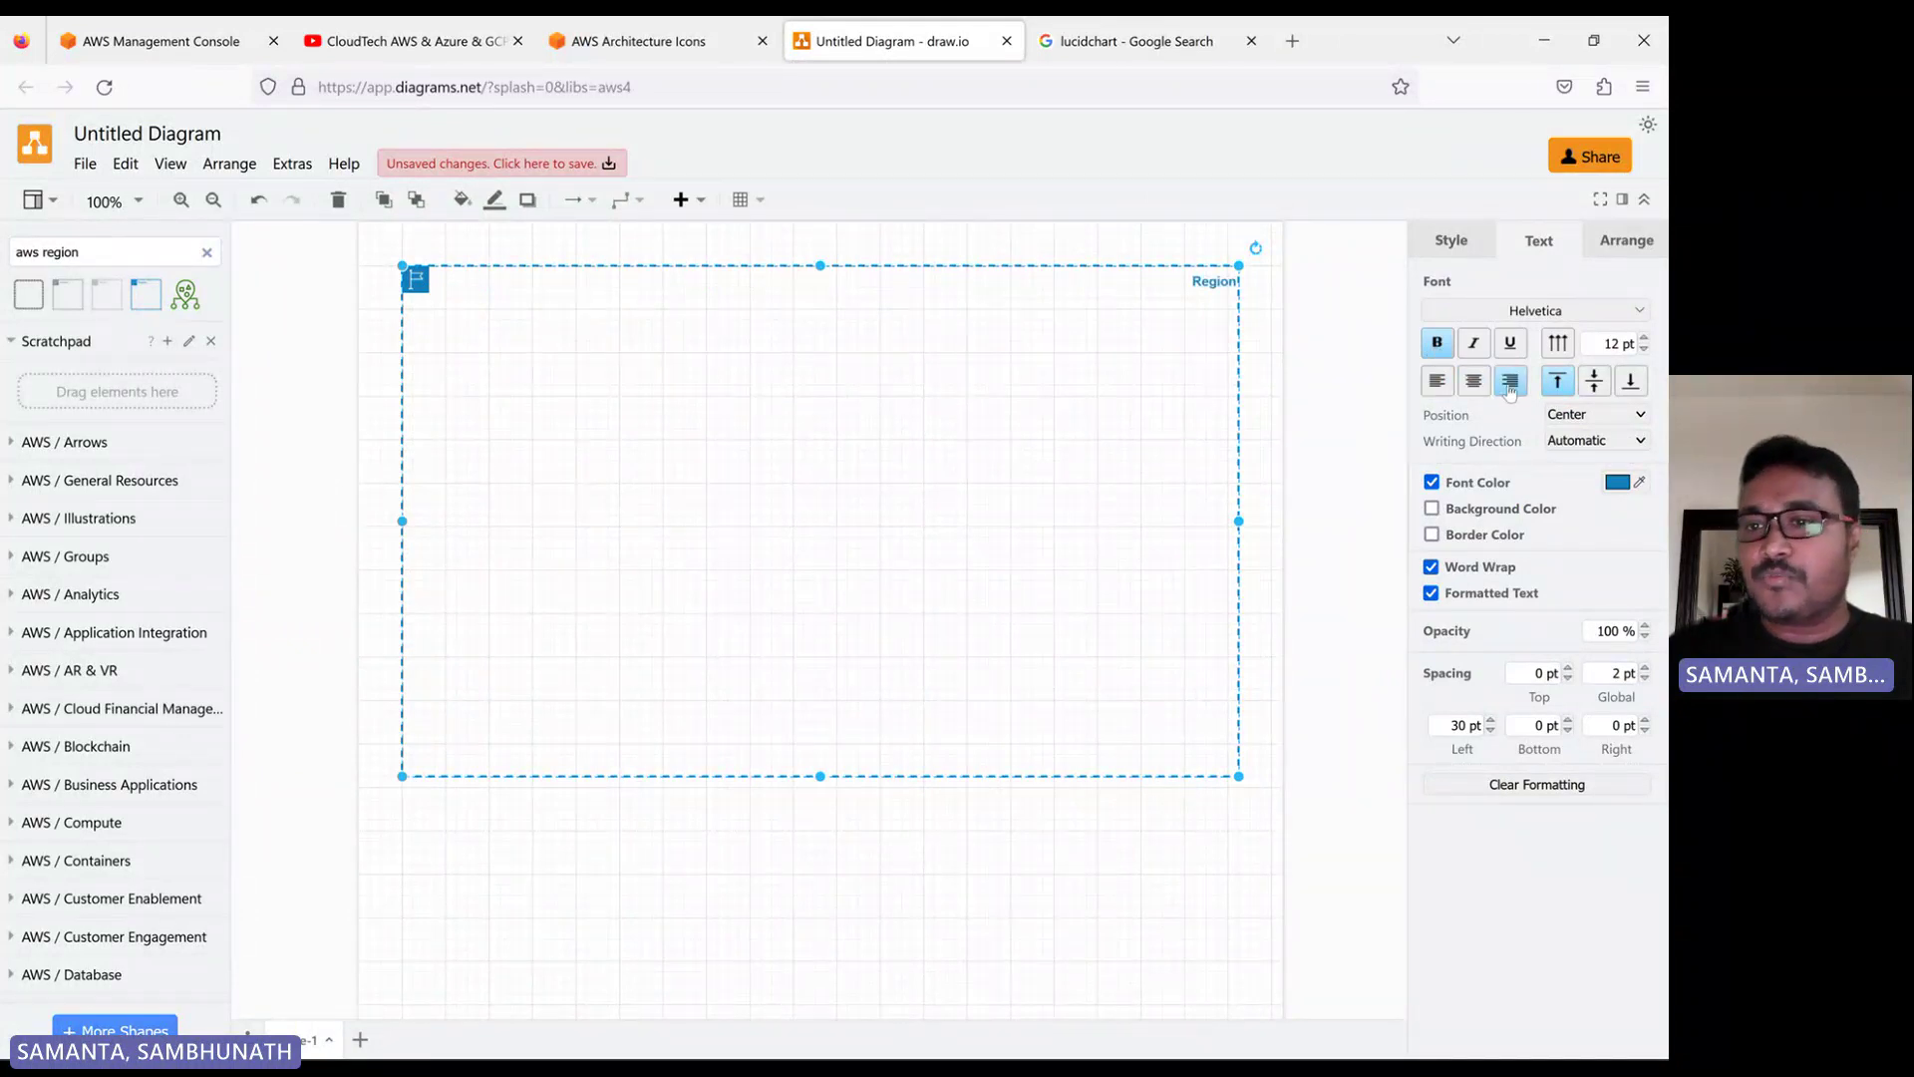
pyautogui.click(1436, 384)
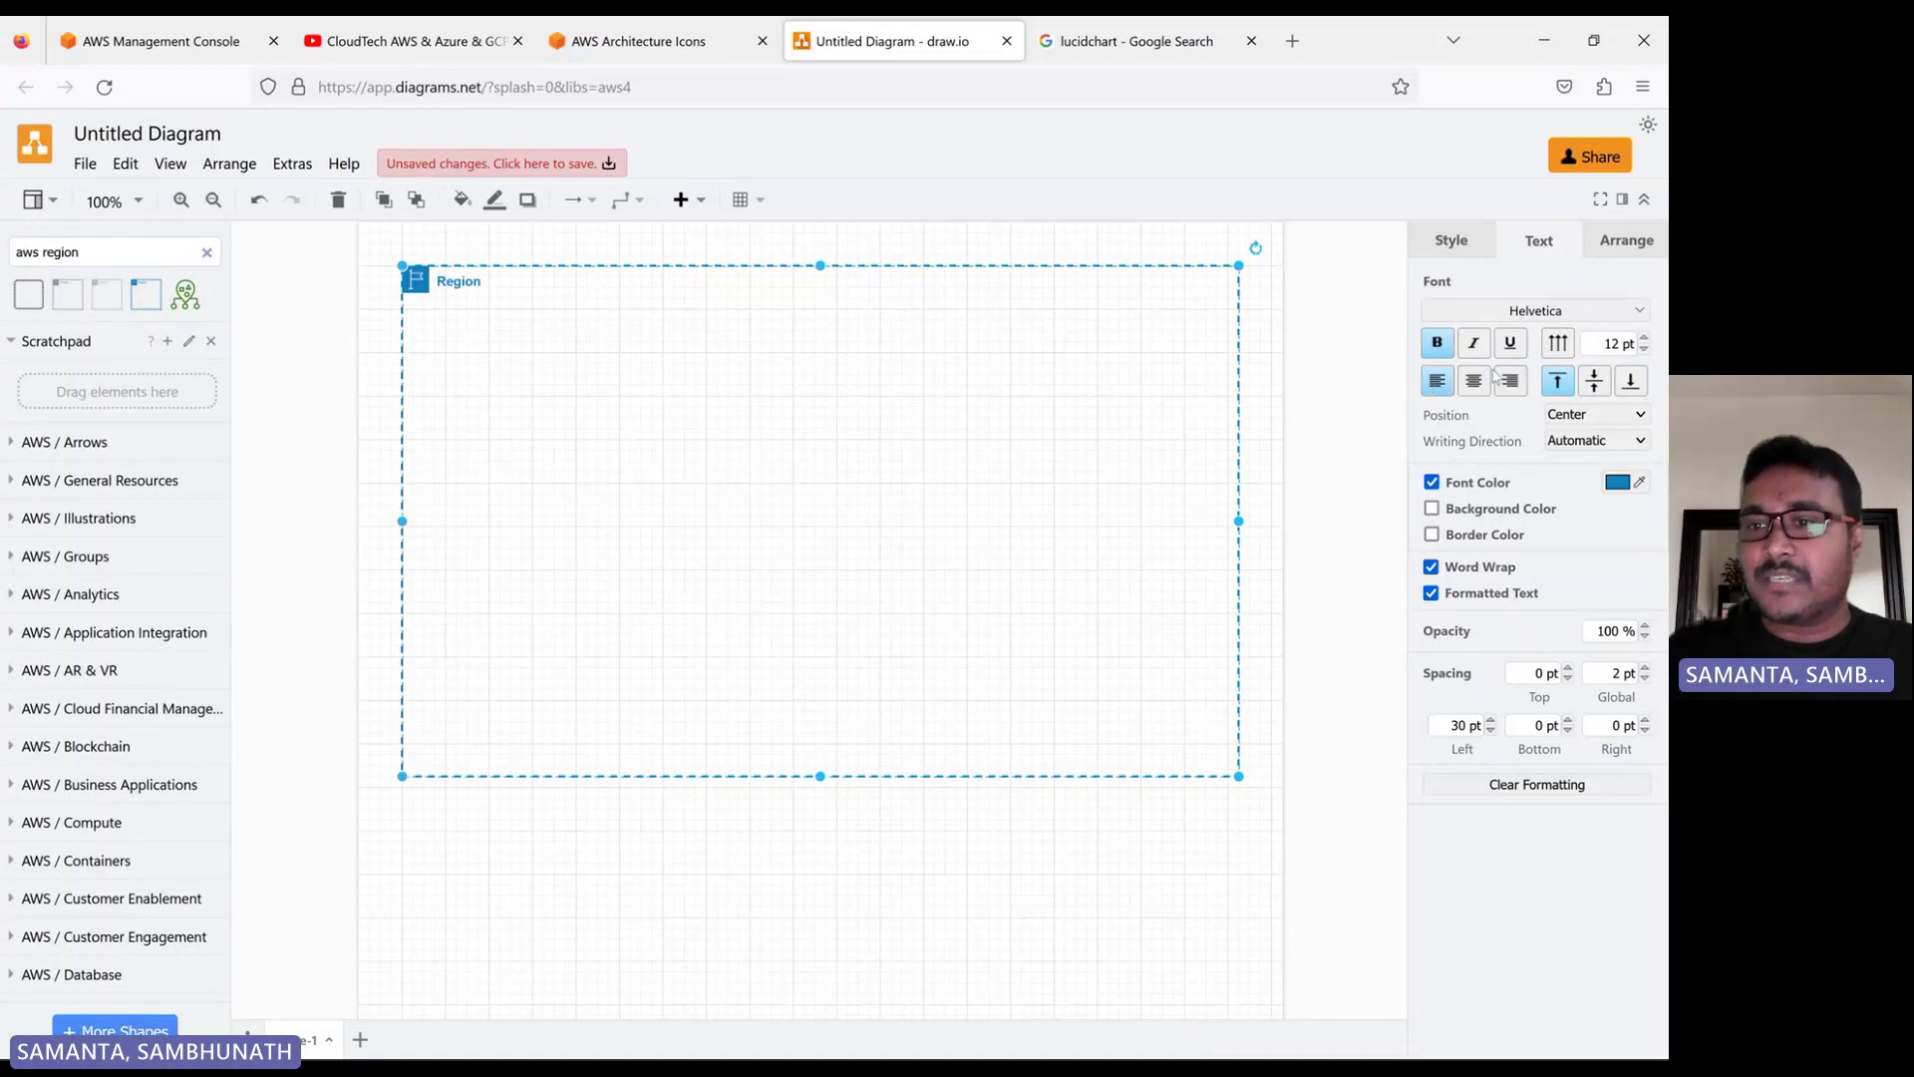
pyautogui.click(1633, 382)
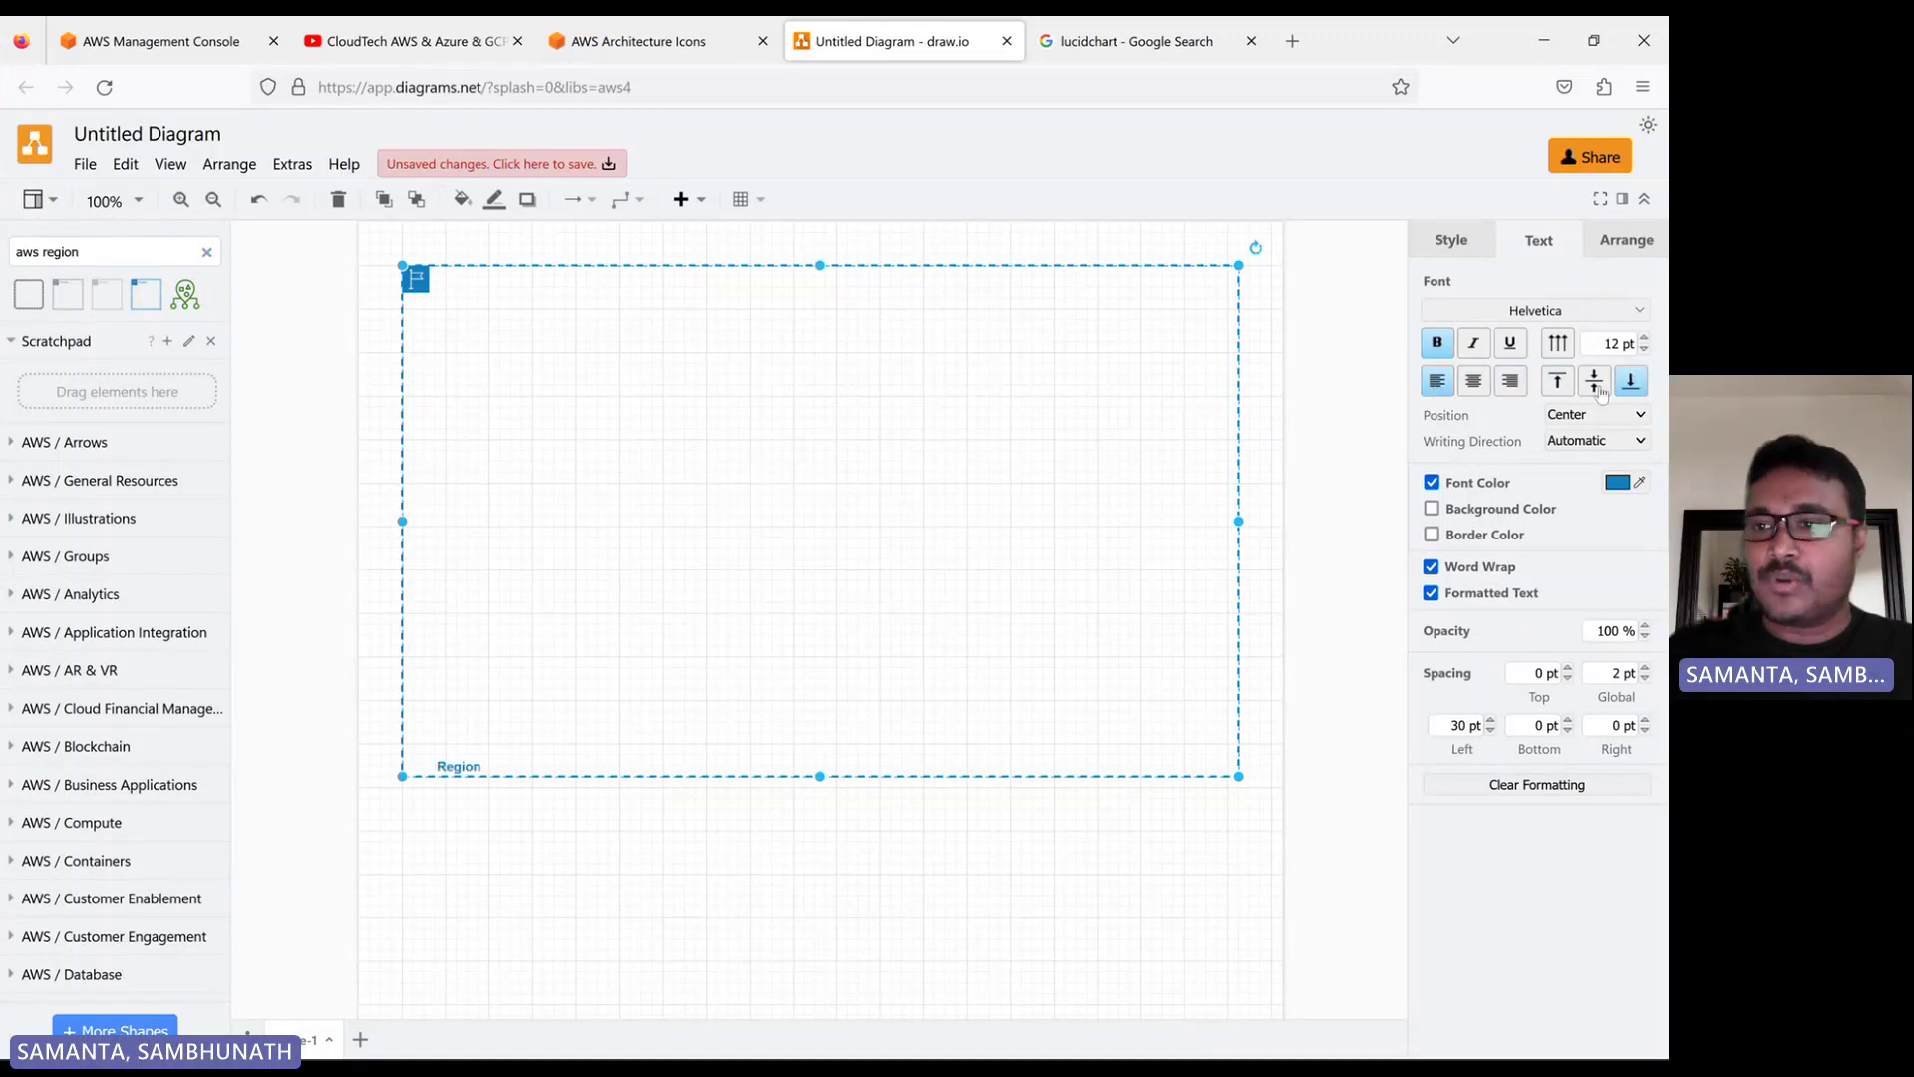
pyautogui.click(1595, 383)
pyautogui.click(1559, 383)
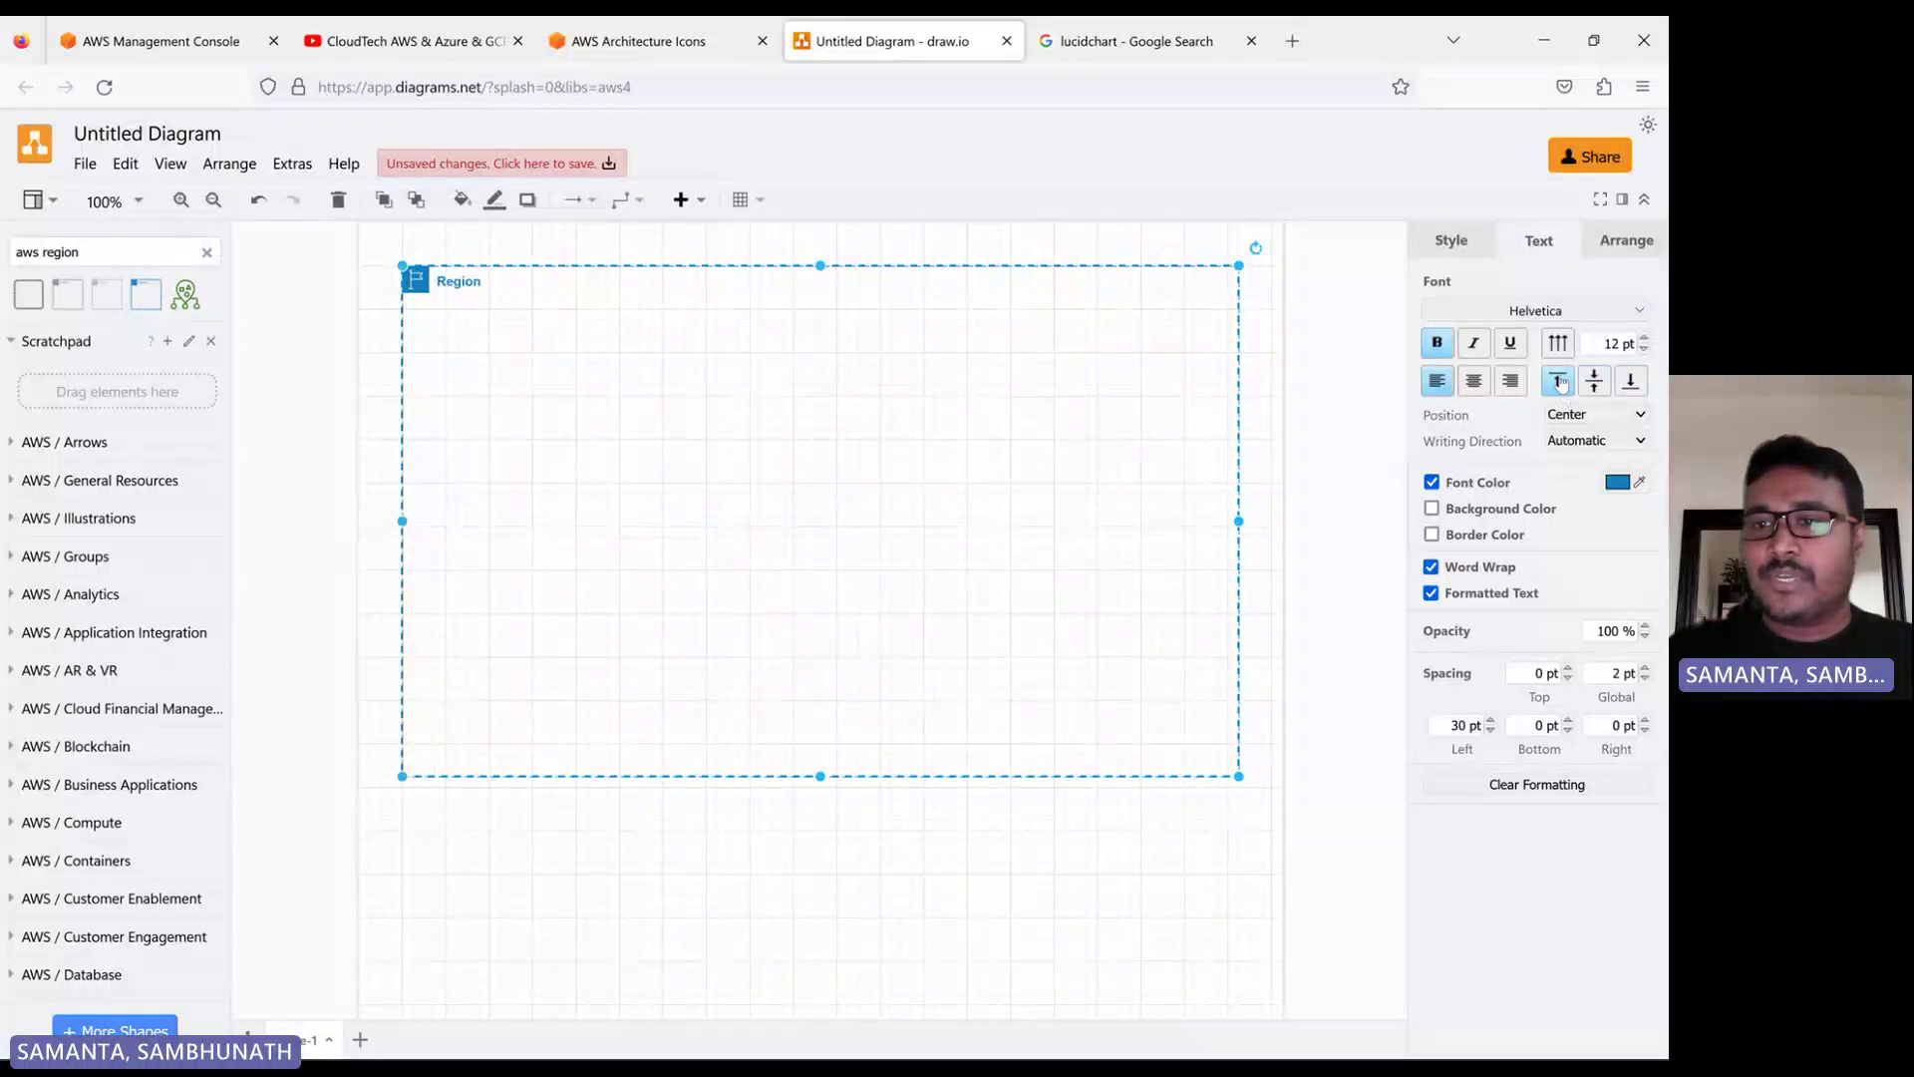
pyautogui.click(1559, 344)
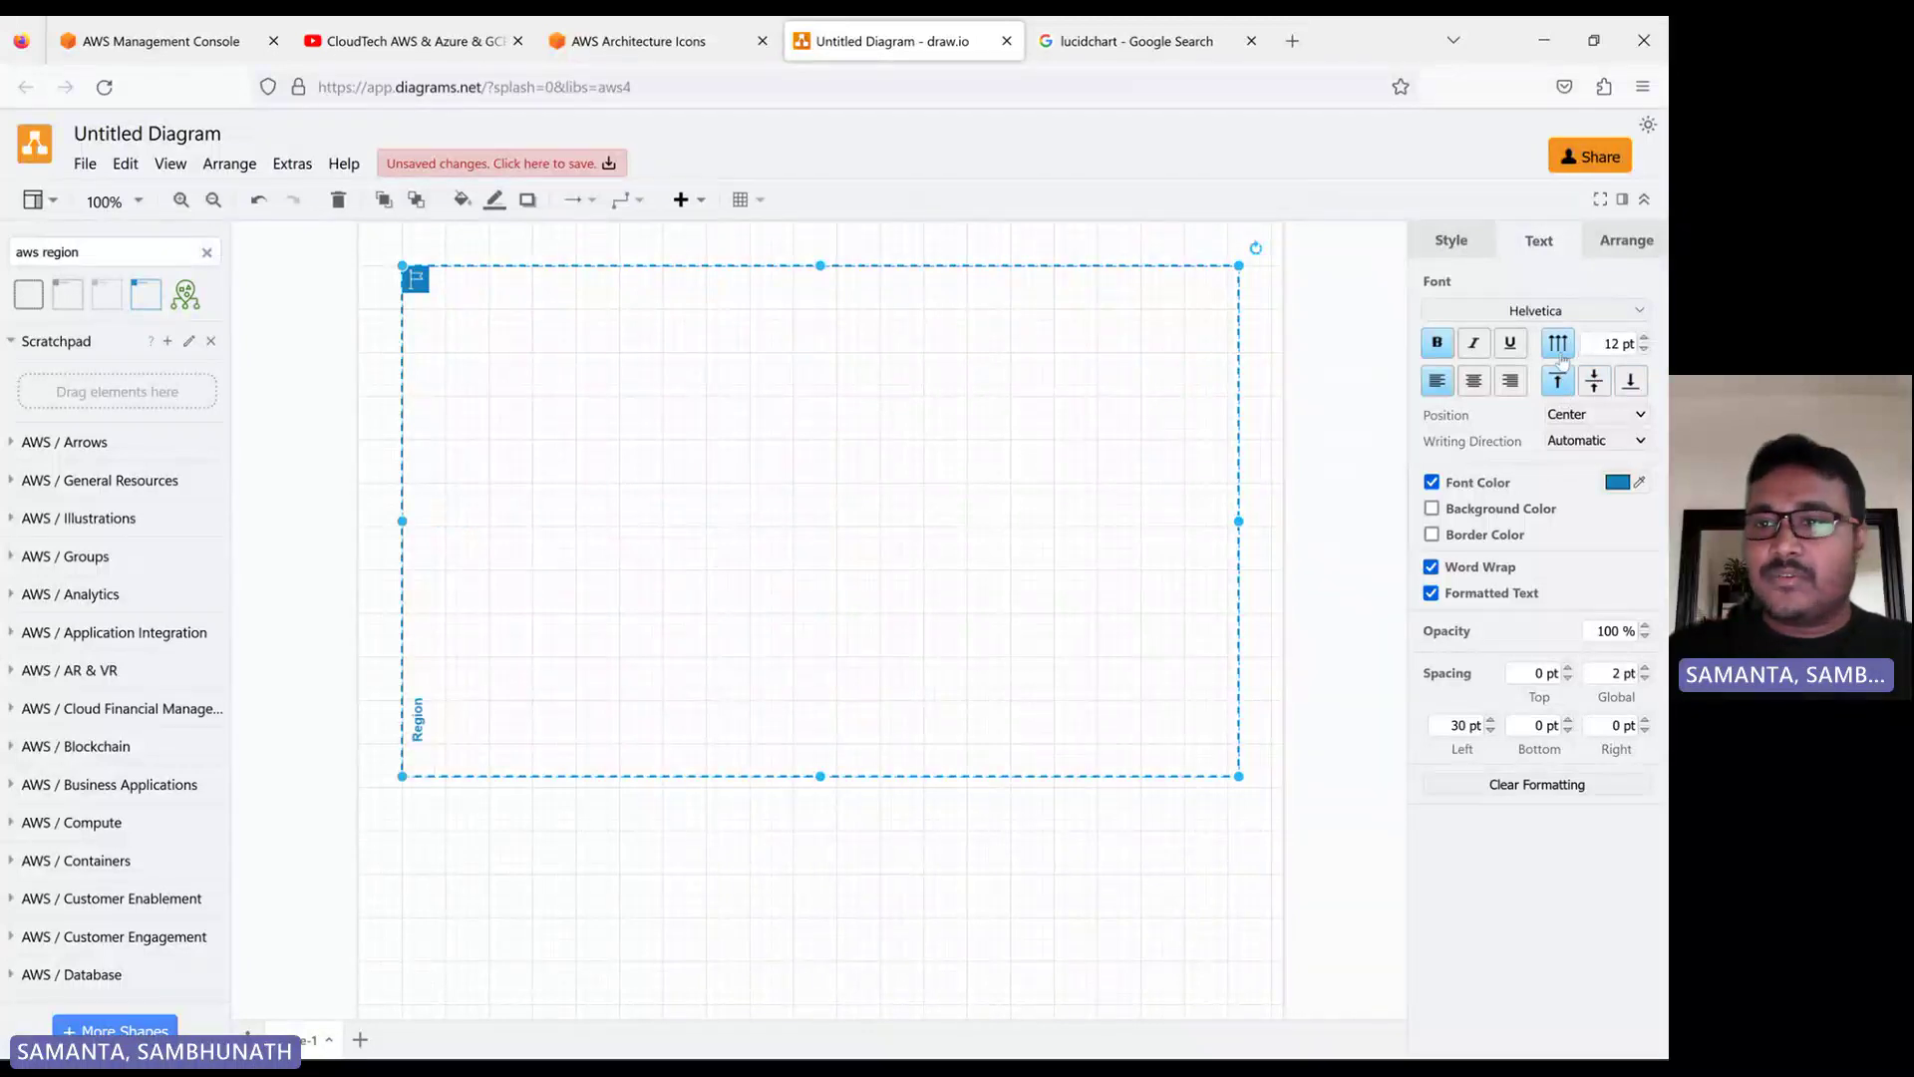
pyautogui.click(1559, 350)
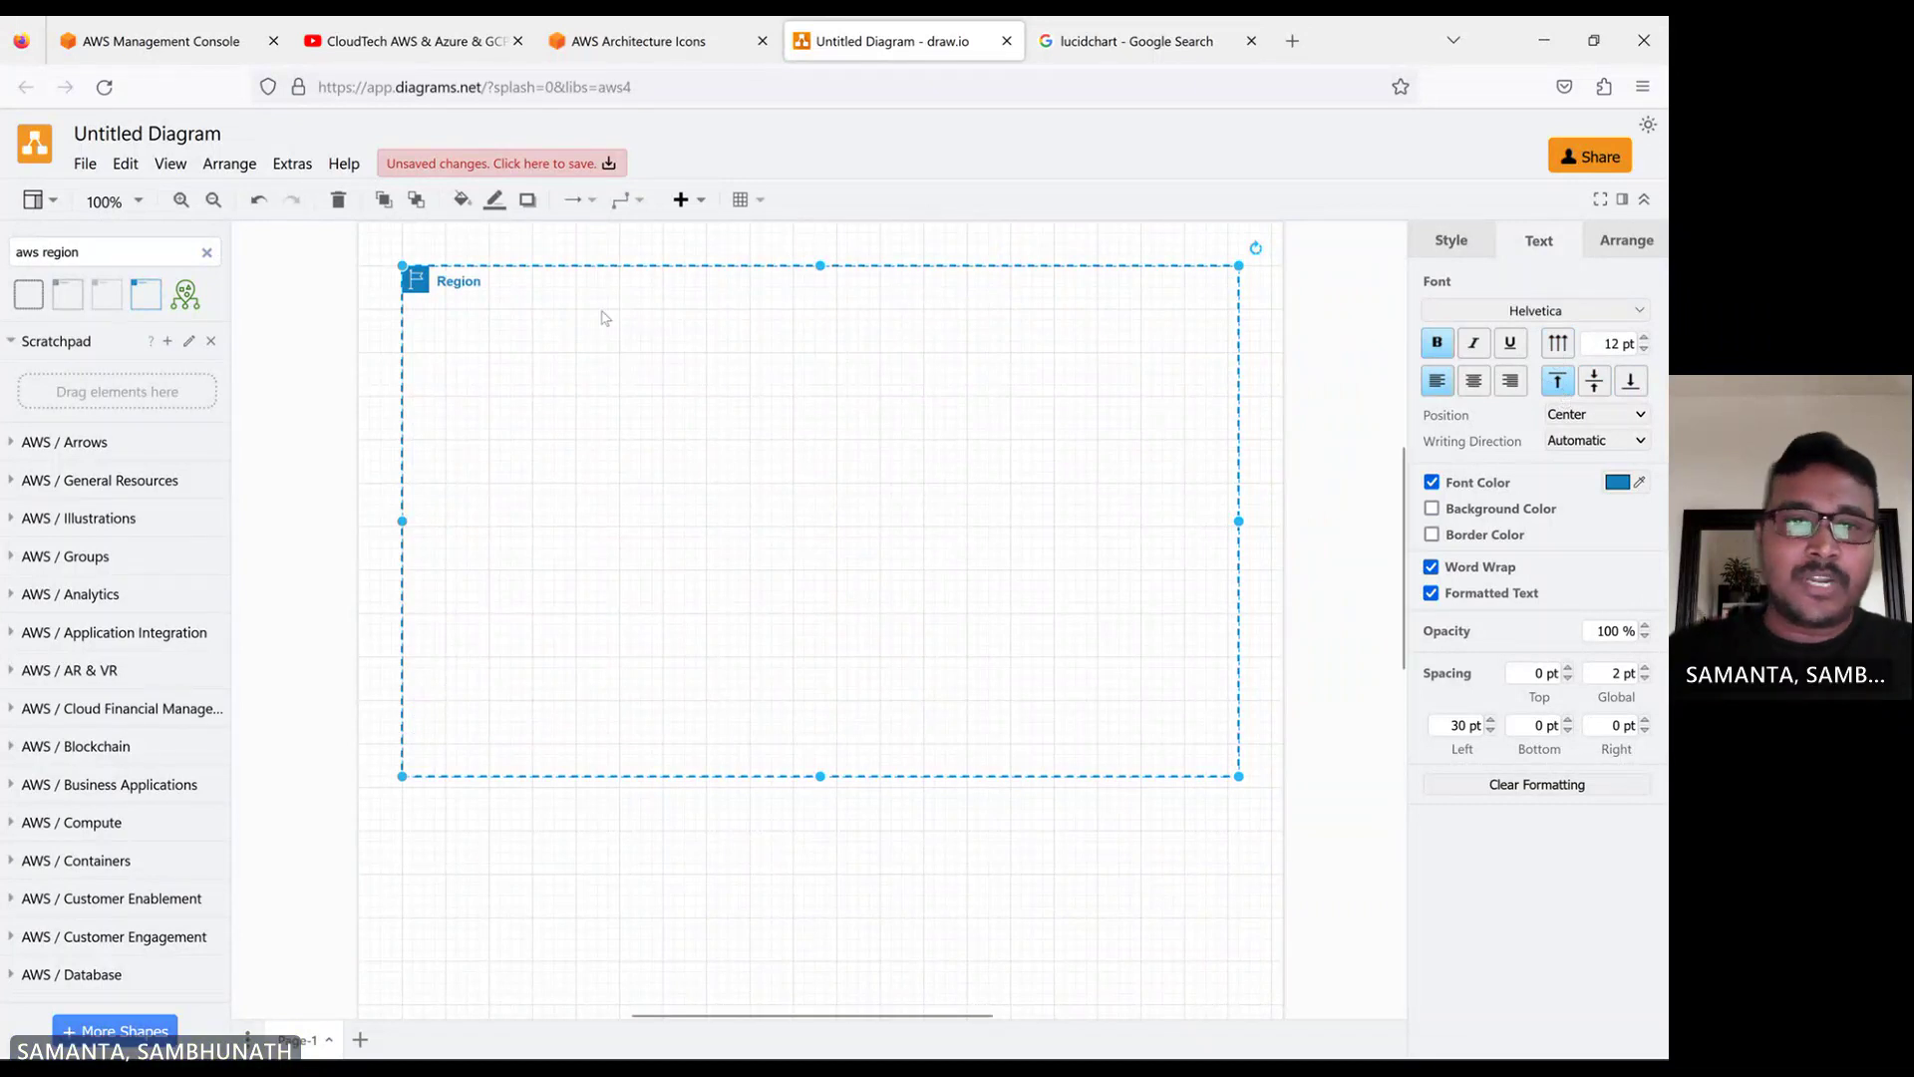
# Search the shapes for "aws vpc" and place the green VPC group container inside the Region
pyautogui.doubleClick(61, 248)
pyautogui.write('vpc')
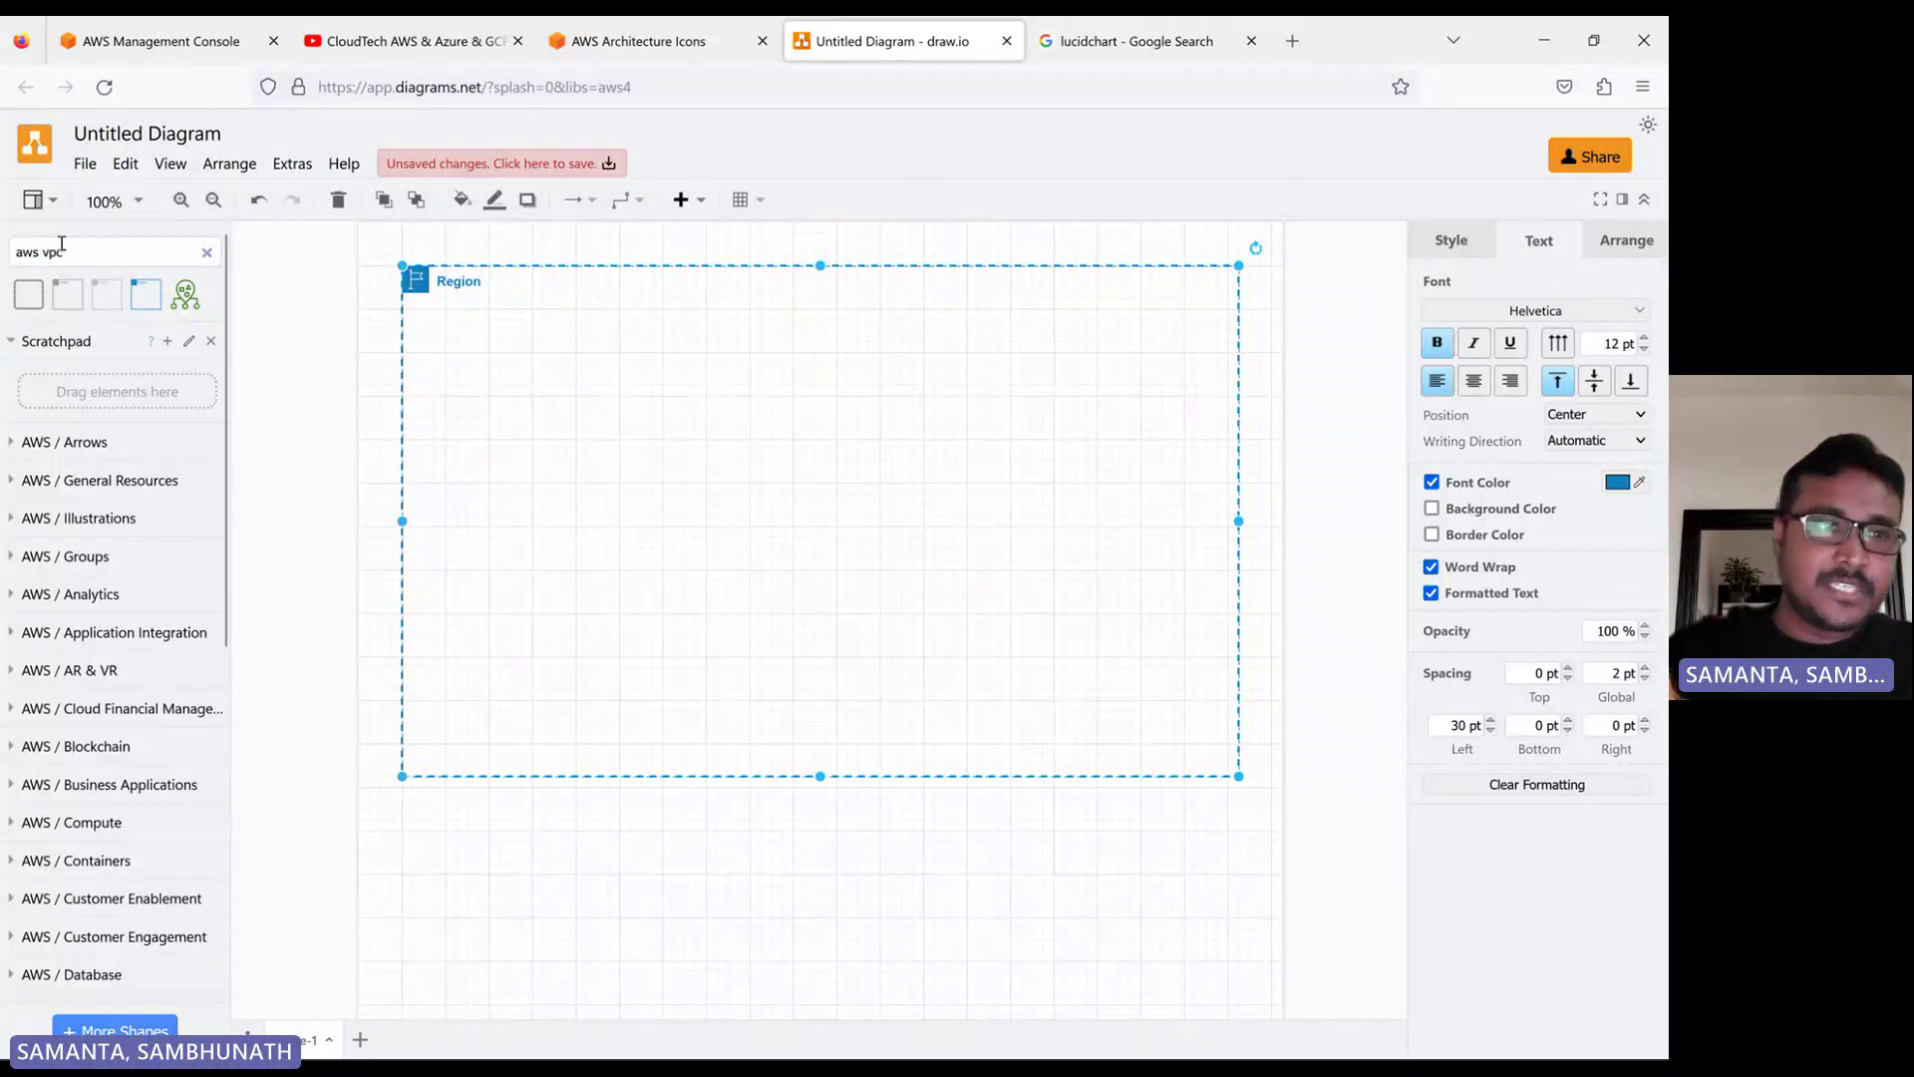
pyautogui.press('Return')
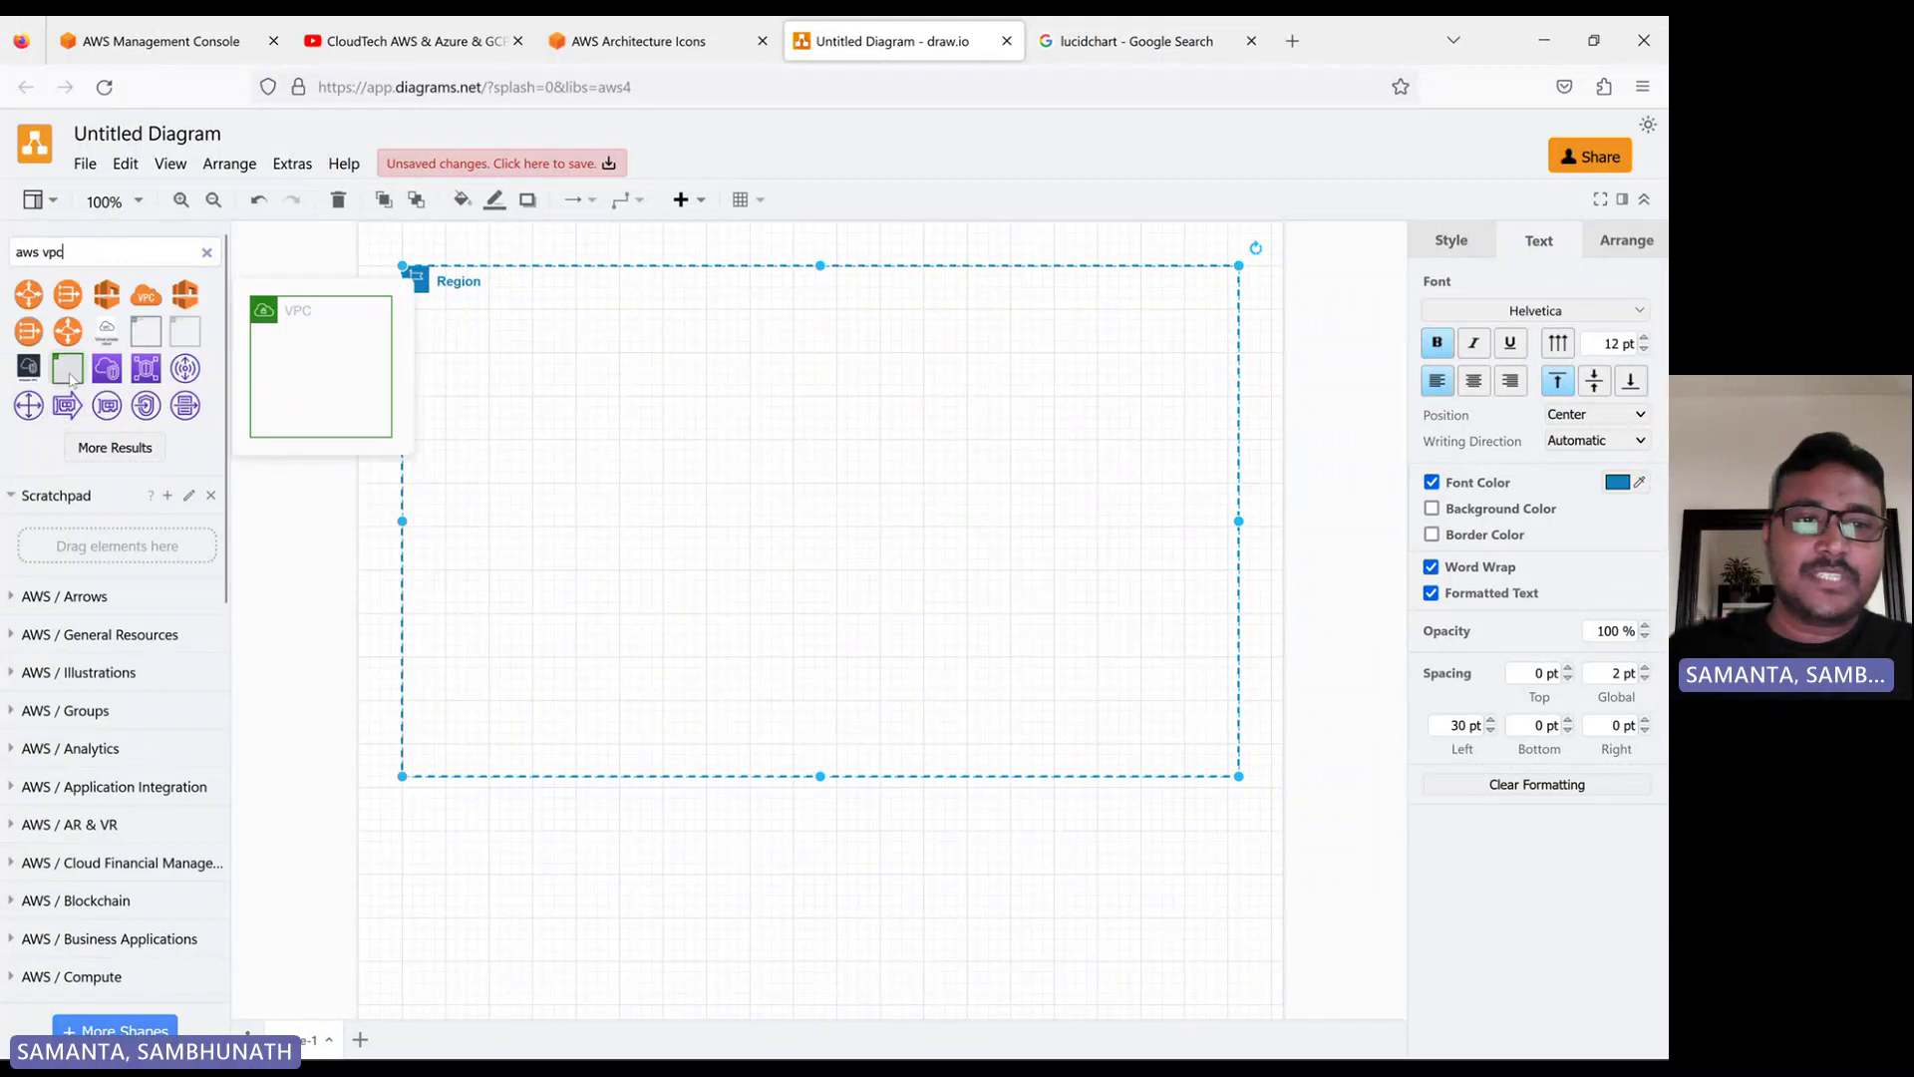
pyautogui.moveTo(67, 367); pyautogui.dragTo(692, 403)
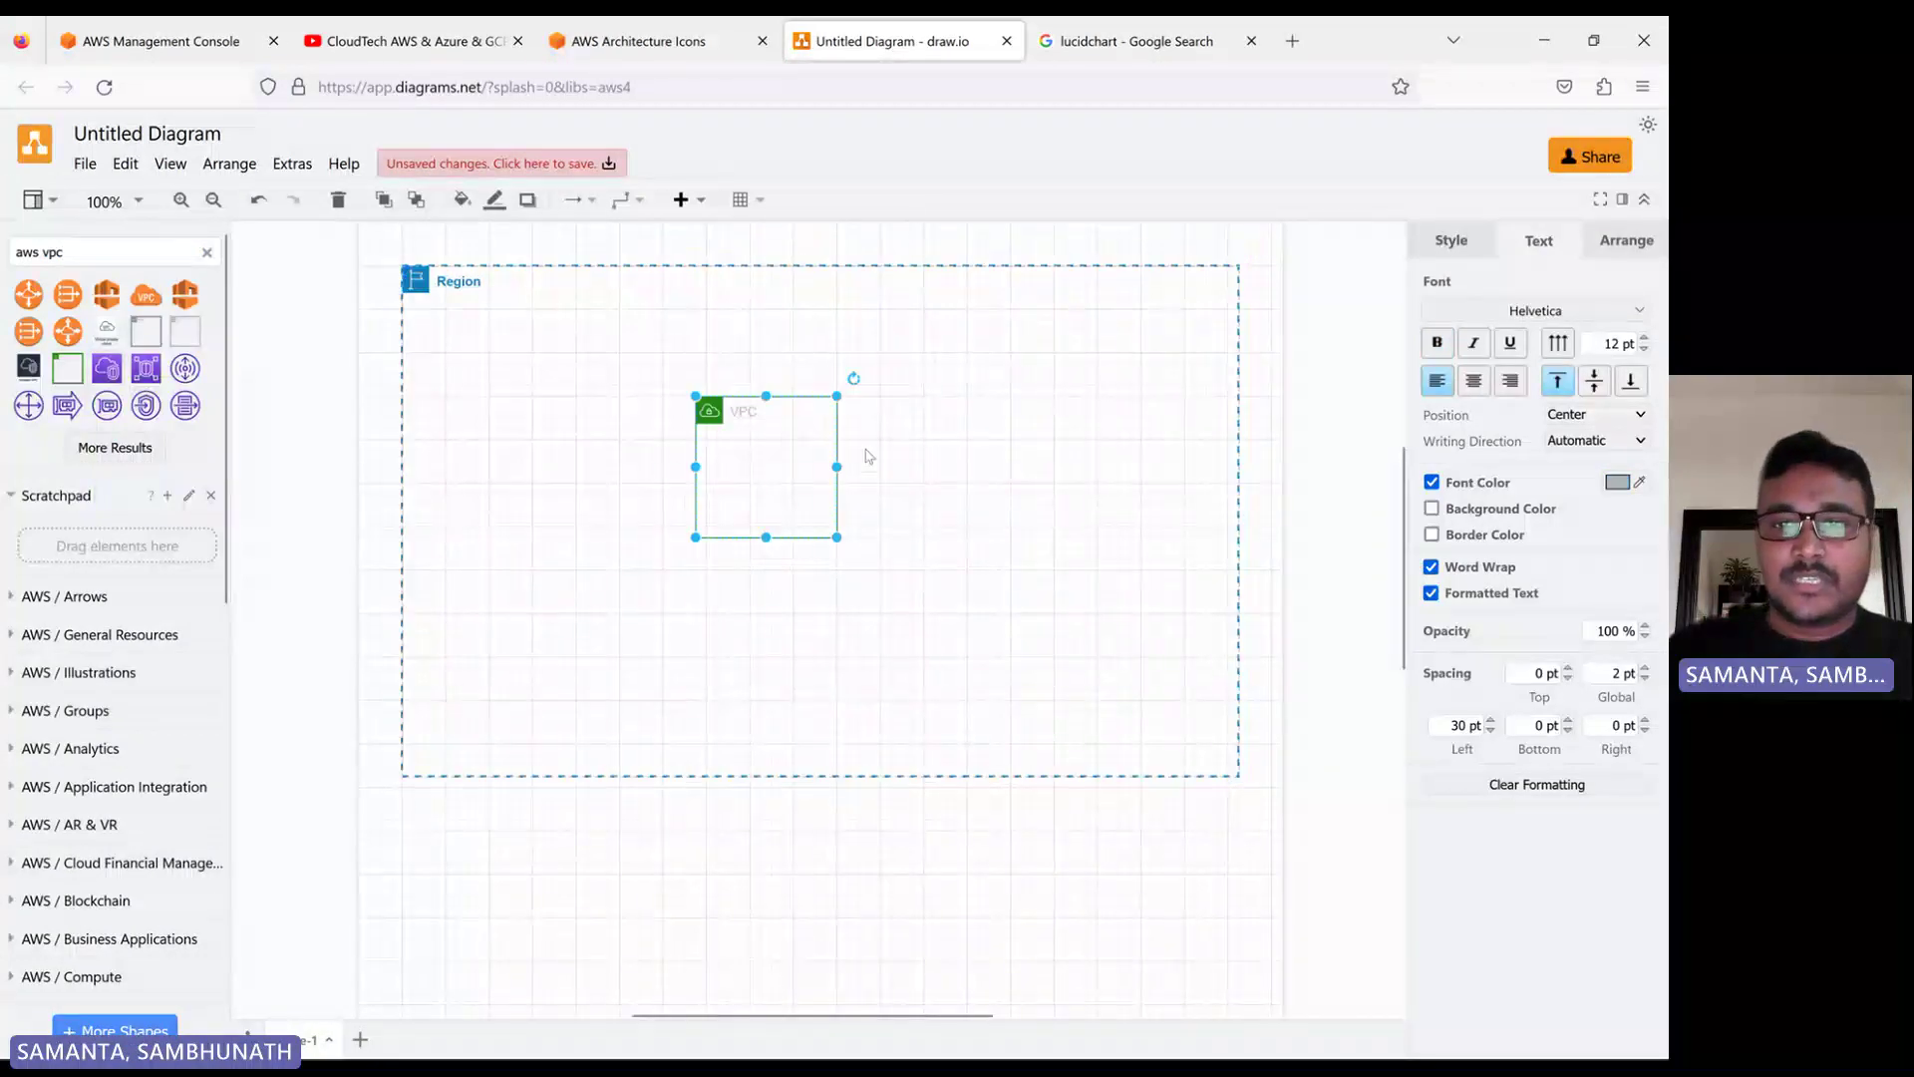
# Stretch the VPC container on all four sides so it fills the Region with a narrow margin
pyautogui.moveTo(838, 467); pyautogui.dragTo(1208, 425)
pyautogui.moveTo(702, 478); pyautogui.dragTo(435, 467)
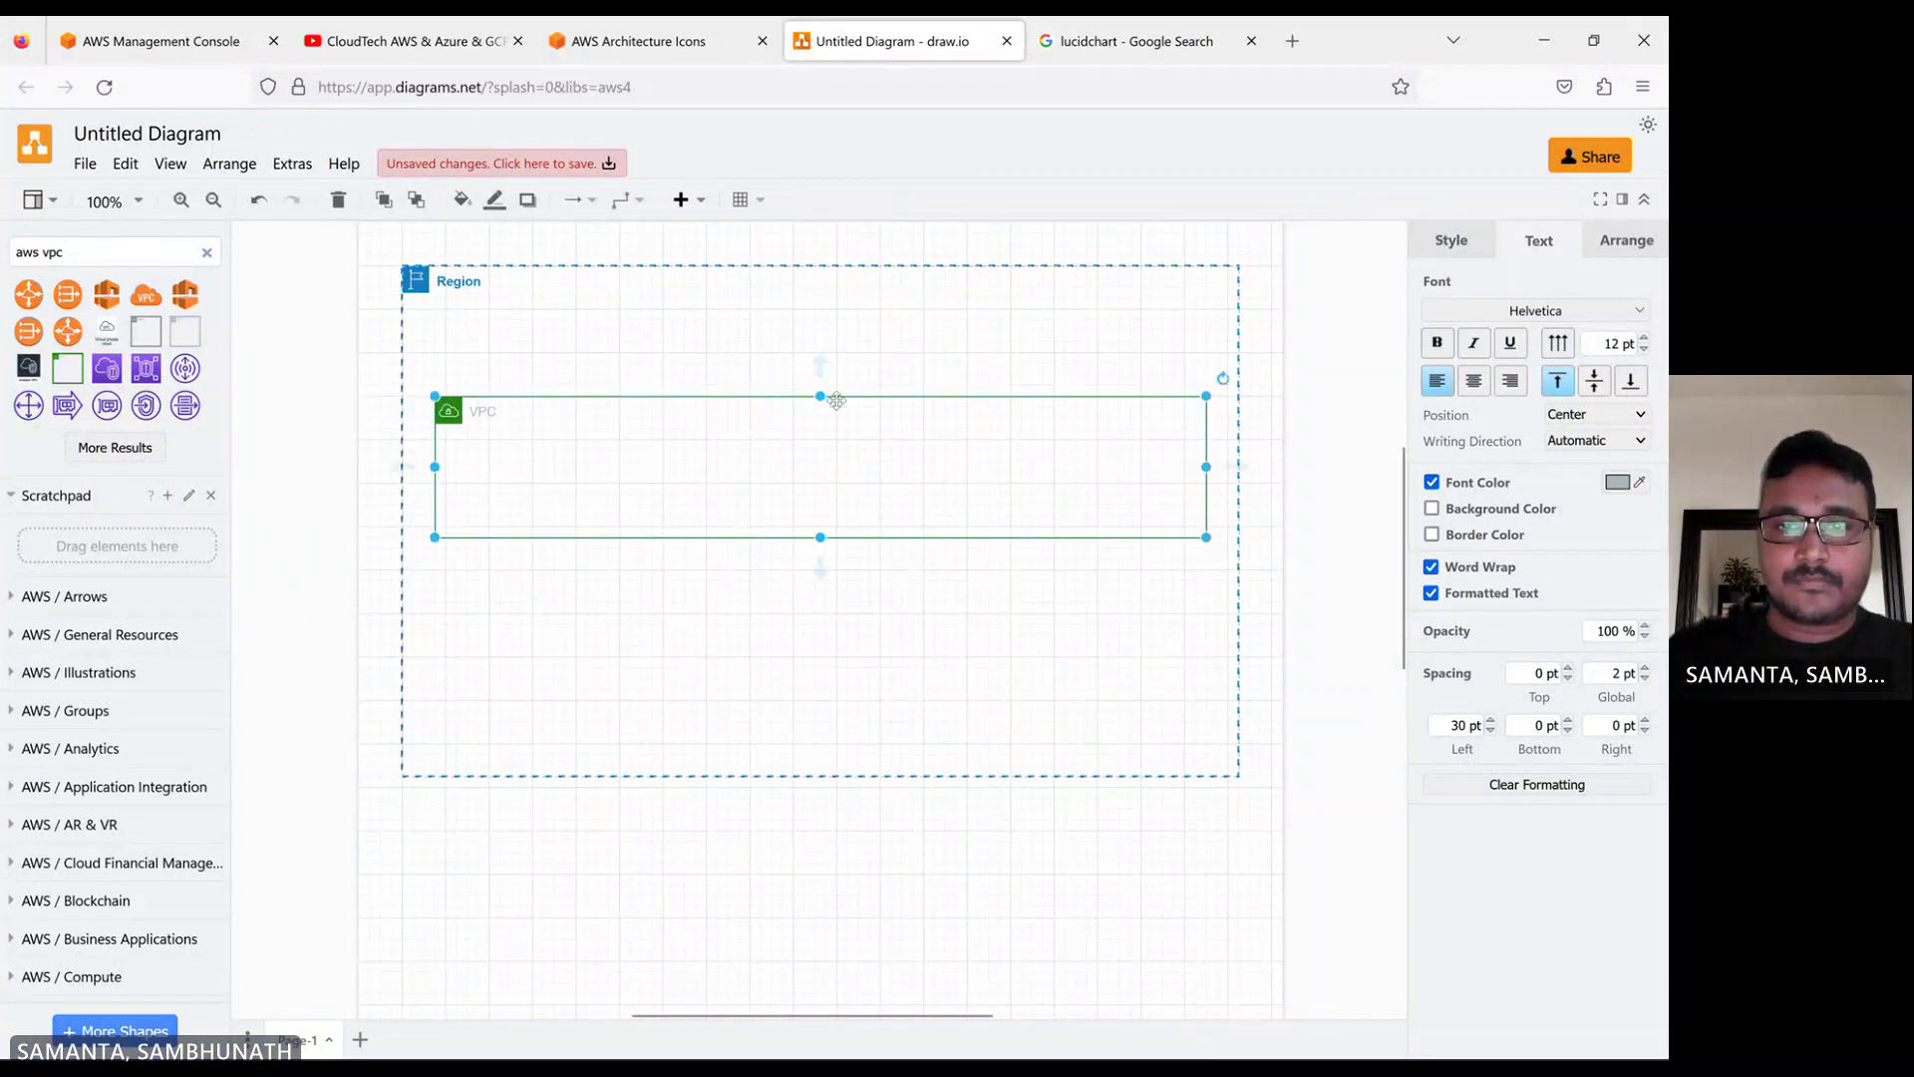
pyautogui.moveTo(819, 396); pyautogui.dragTo(820, 299)
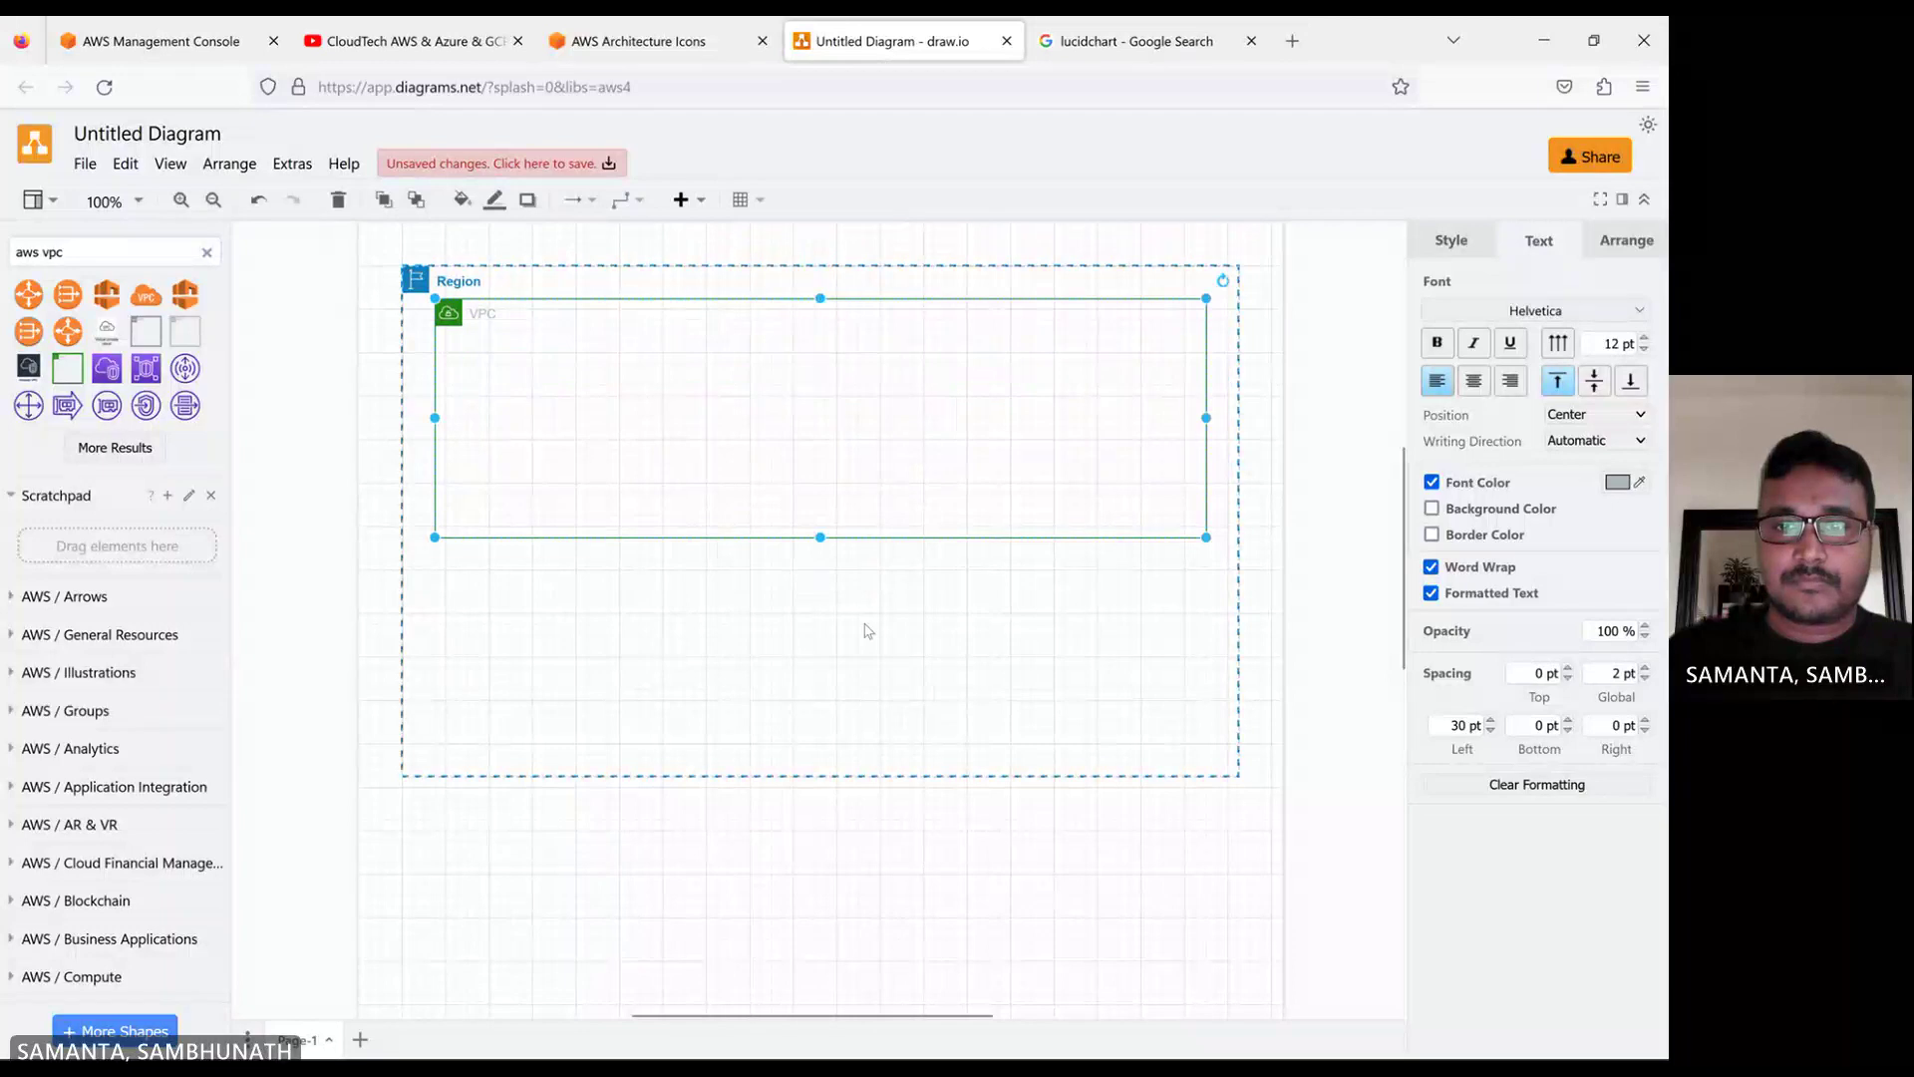
pyautogui.moveTo(820, 539); pyautogui.dragTo(832, 753)
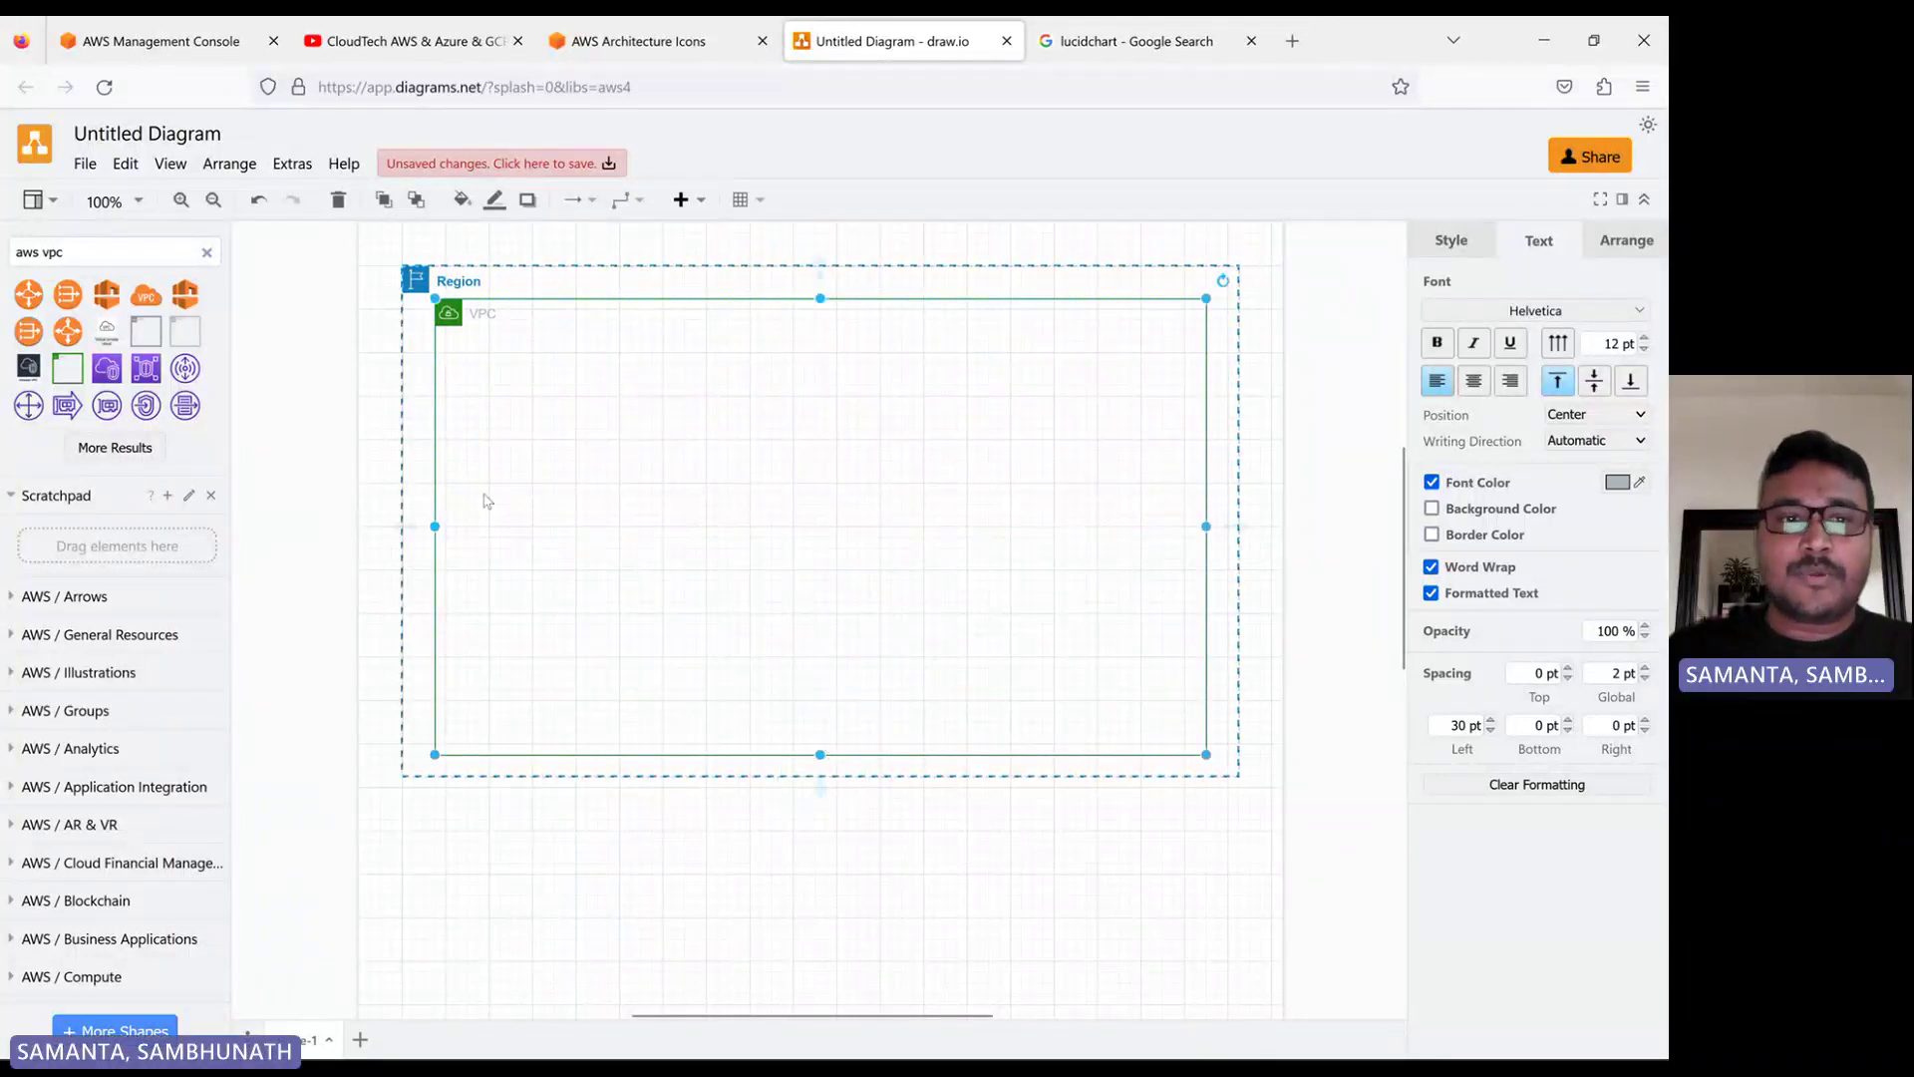
pyautogui.moveTo(435, 523); pyautogui.dragTo(424, 525)
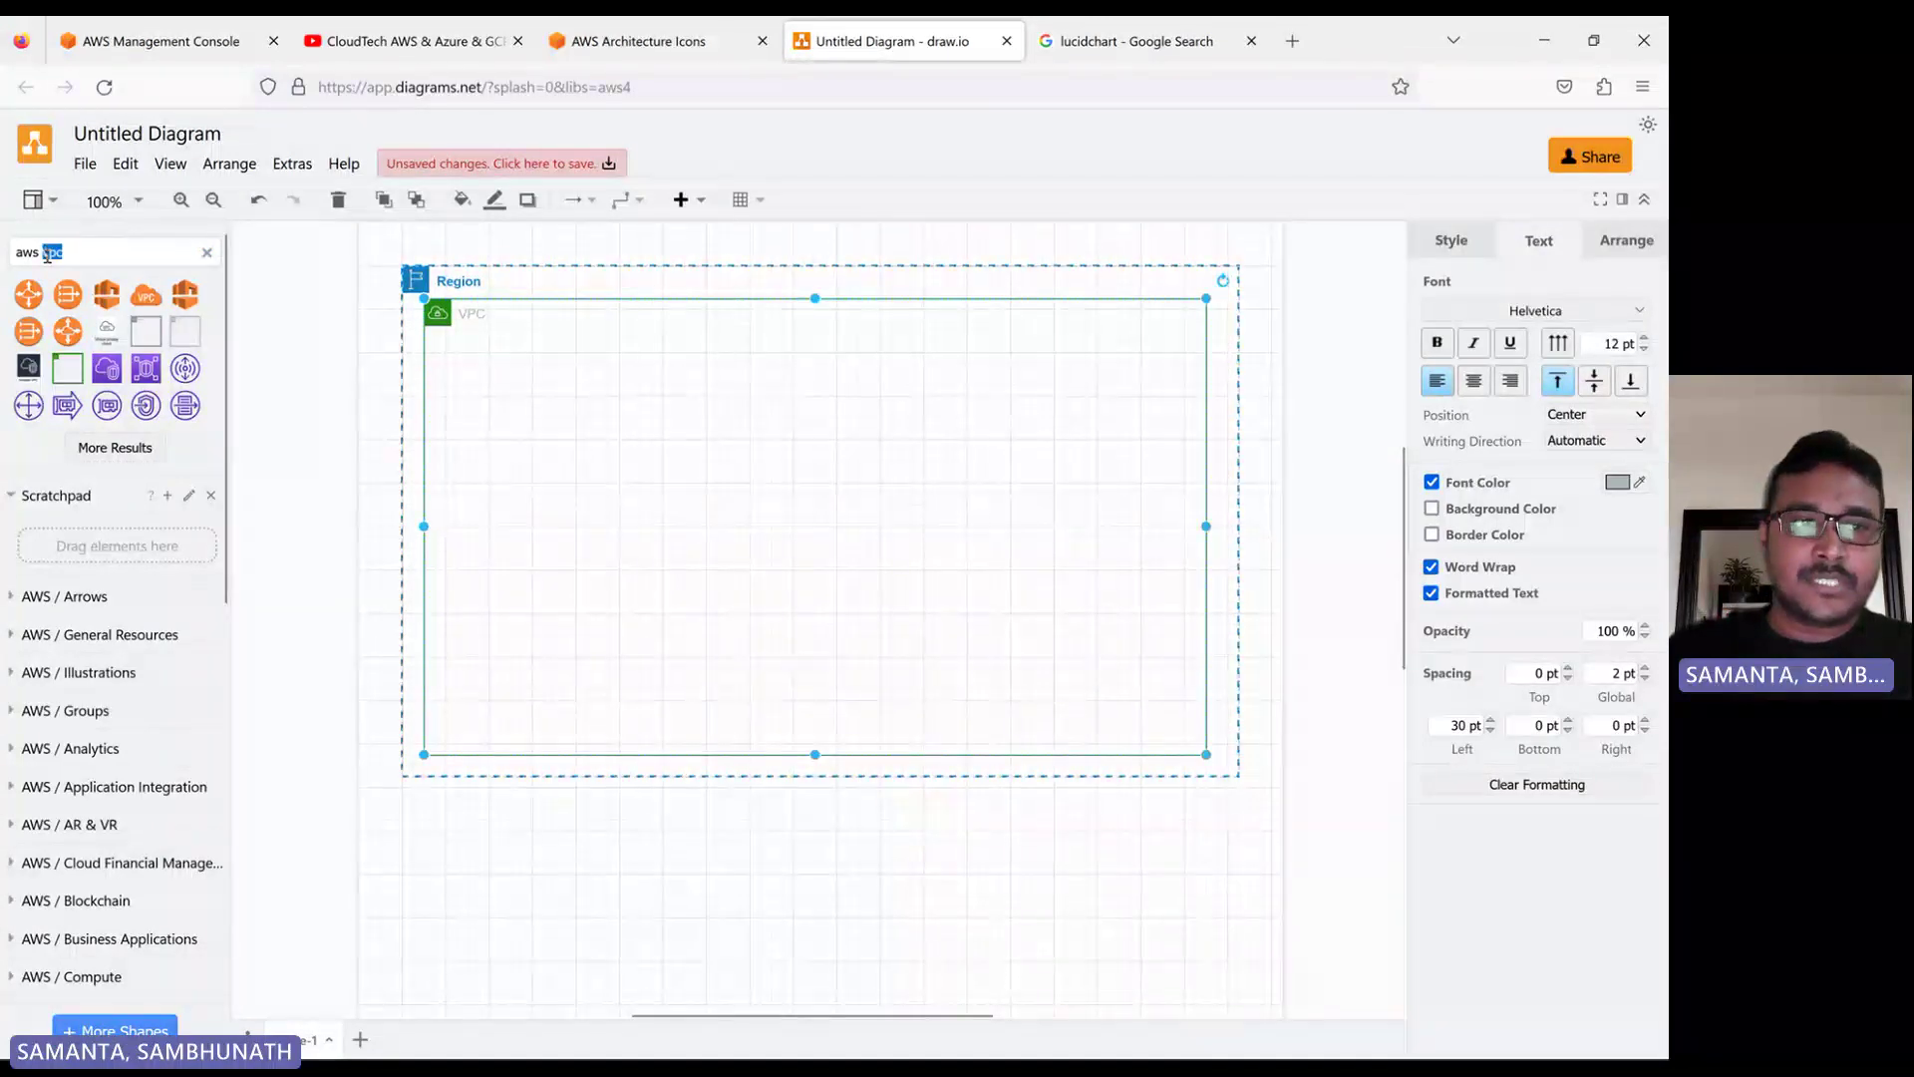
# Search the shapes for "aws internate gateway" and place the Internet Gateway icon centered across the Region's top edge, touching the VPC
pyautogui.press('BackSpace')
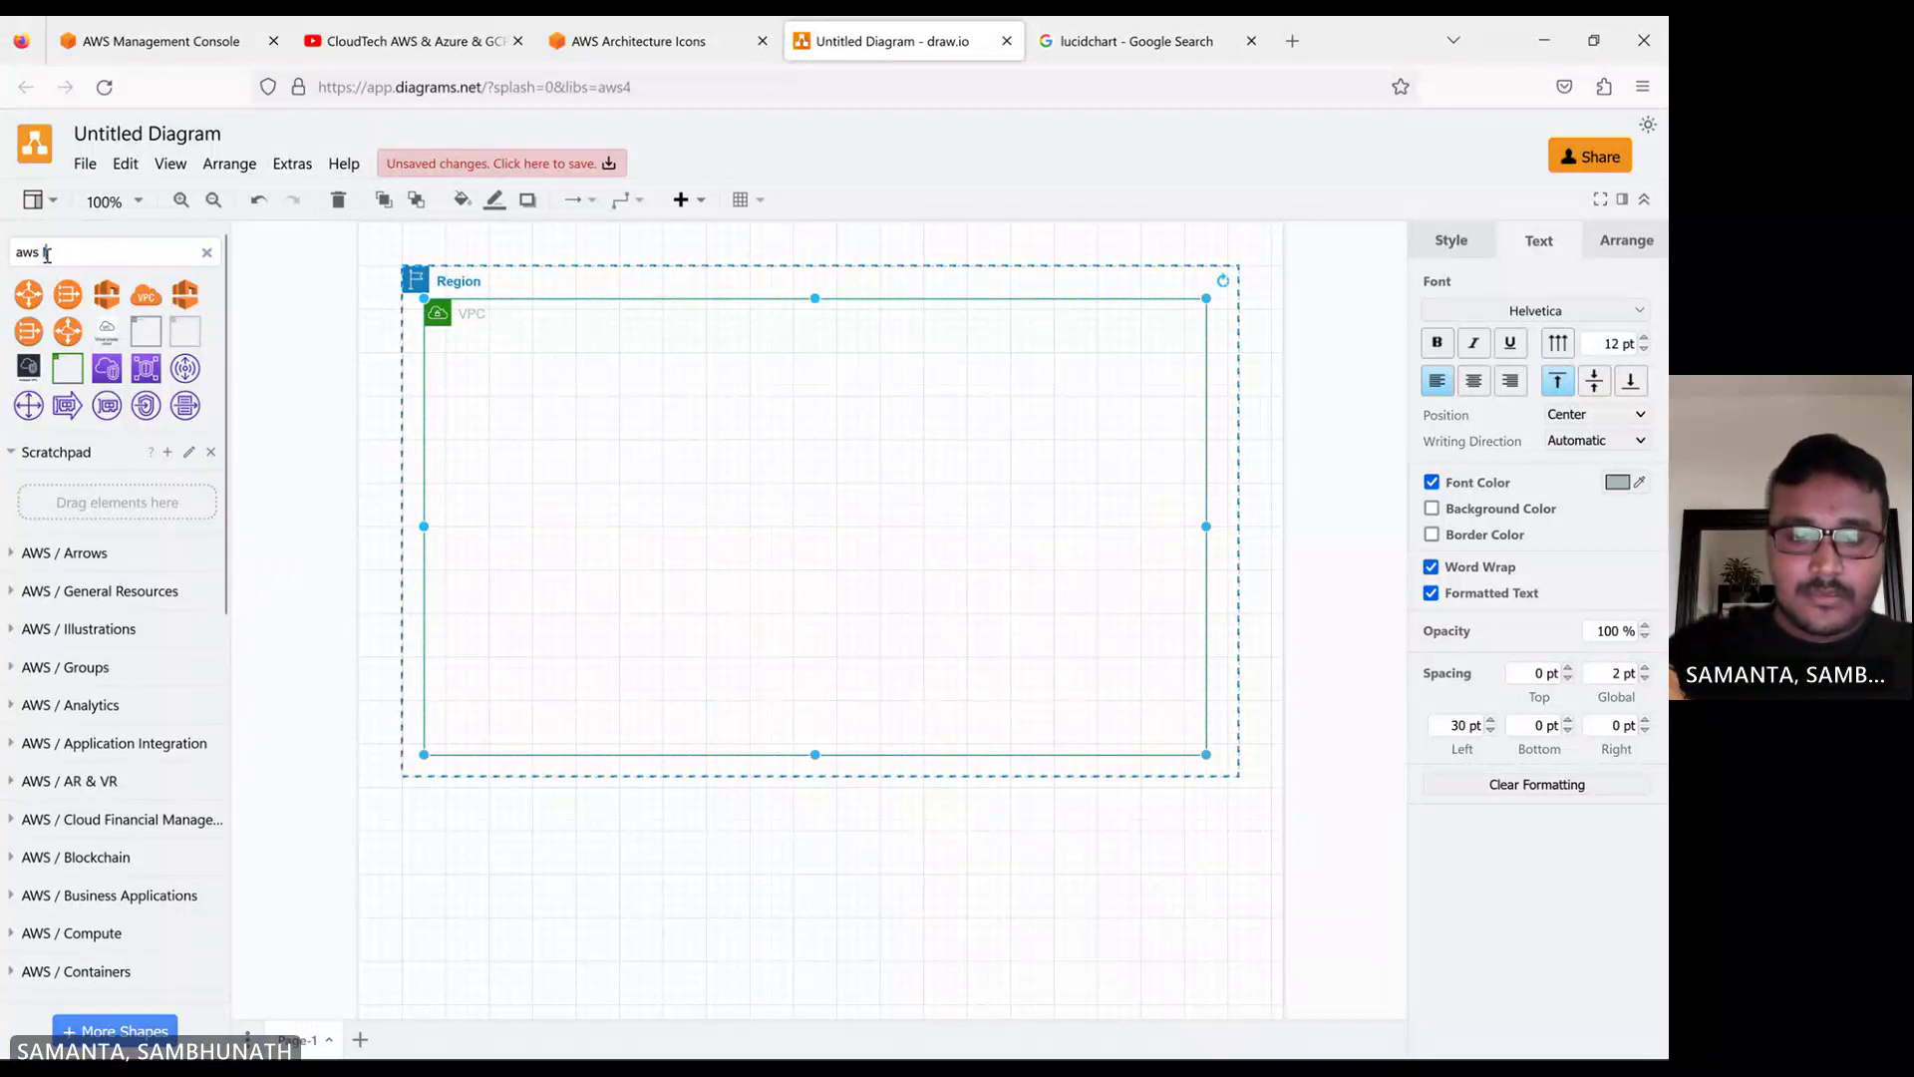
pyautogui.write('nternate')
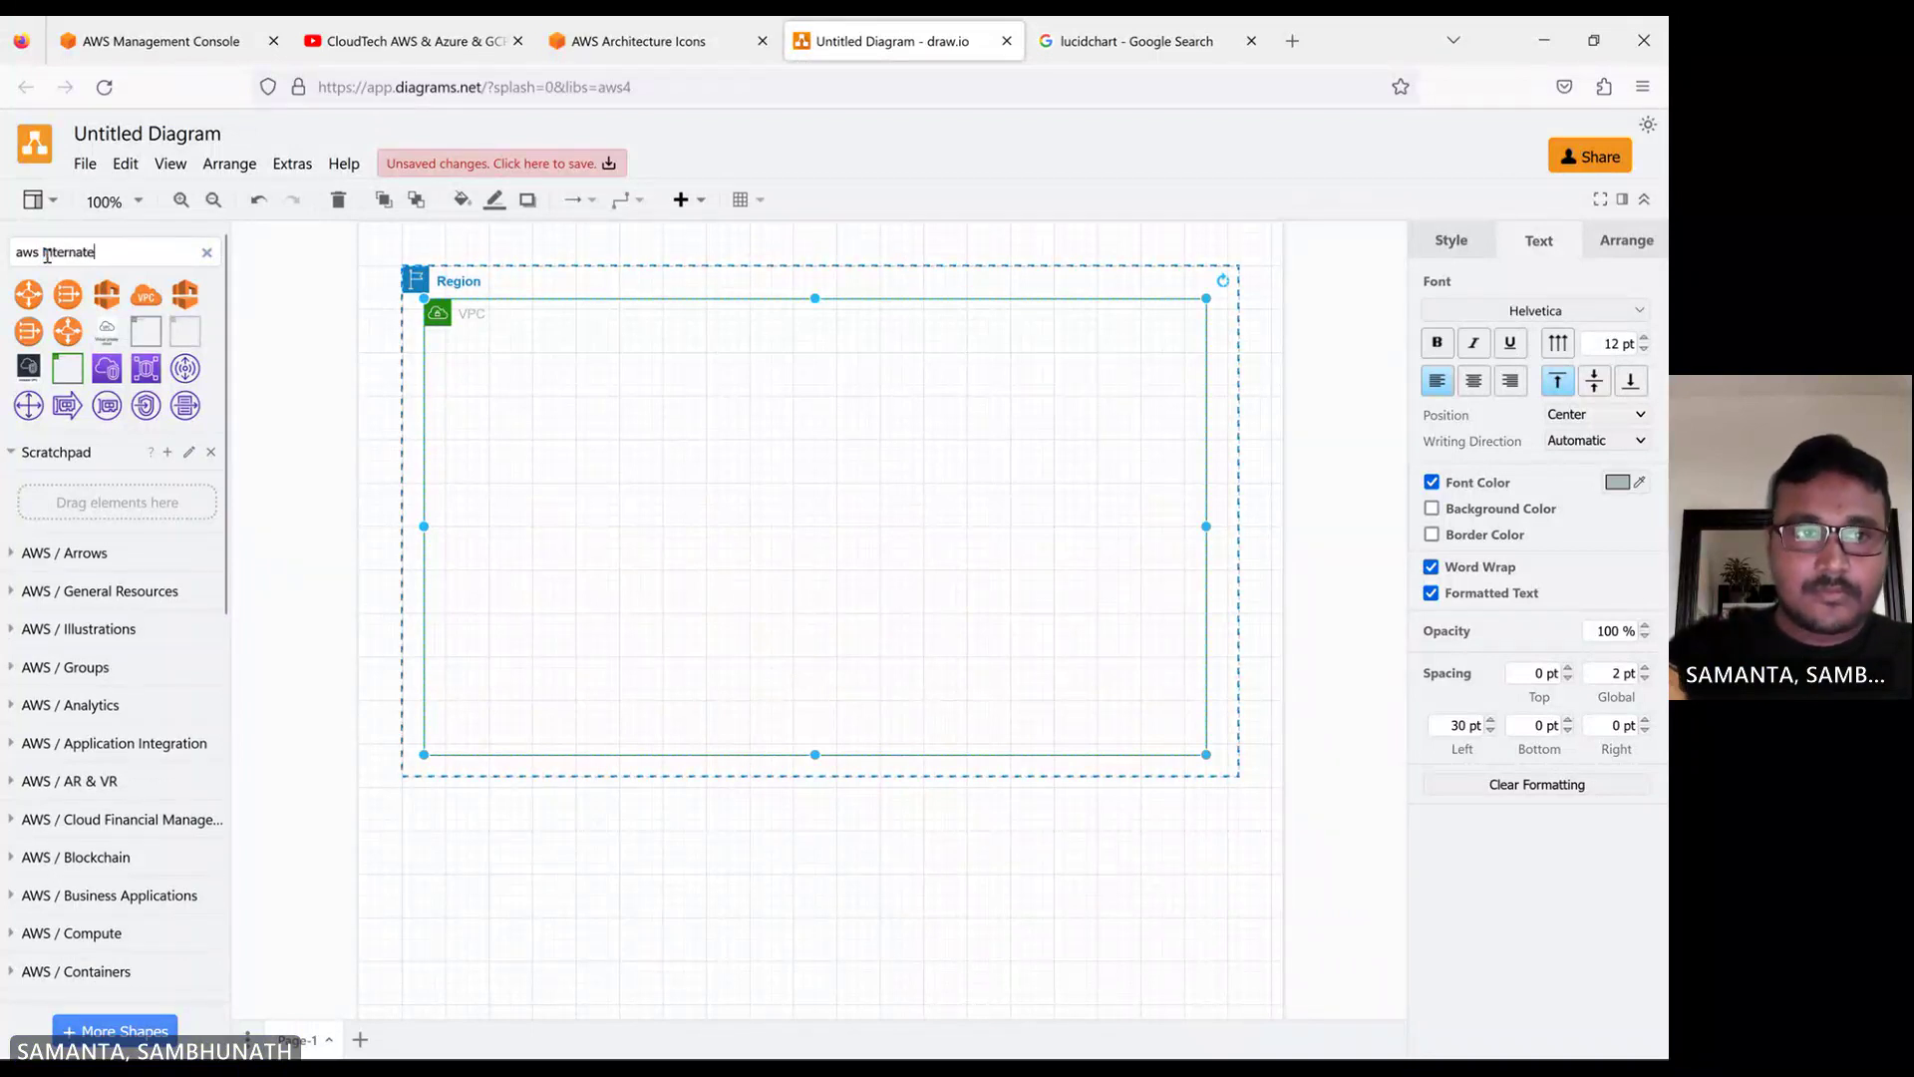
pyautogui.write(' gate')
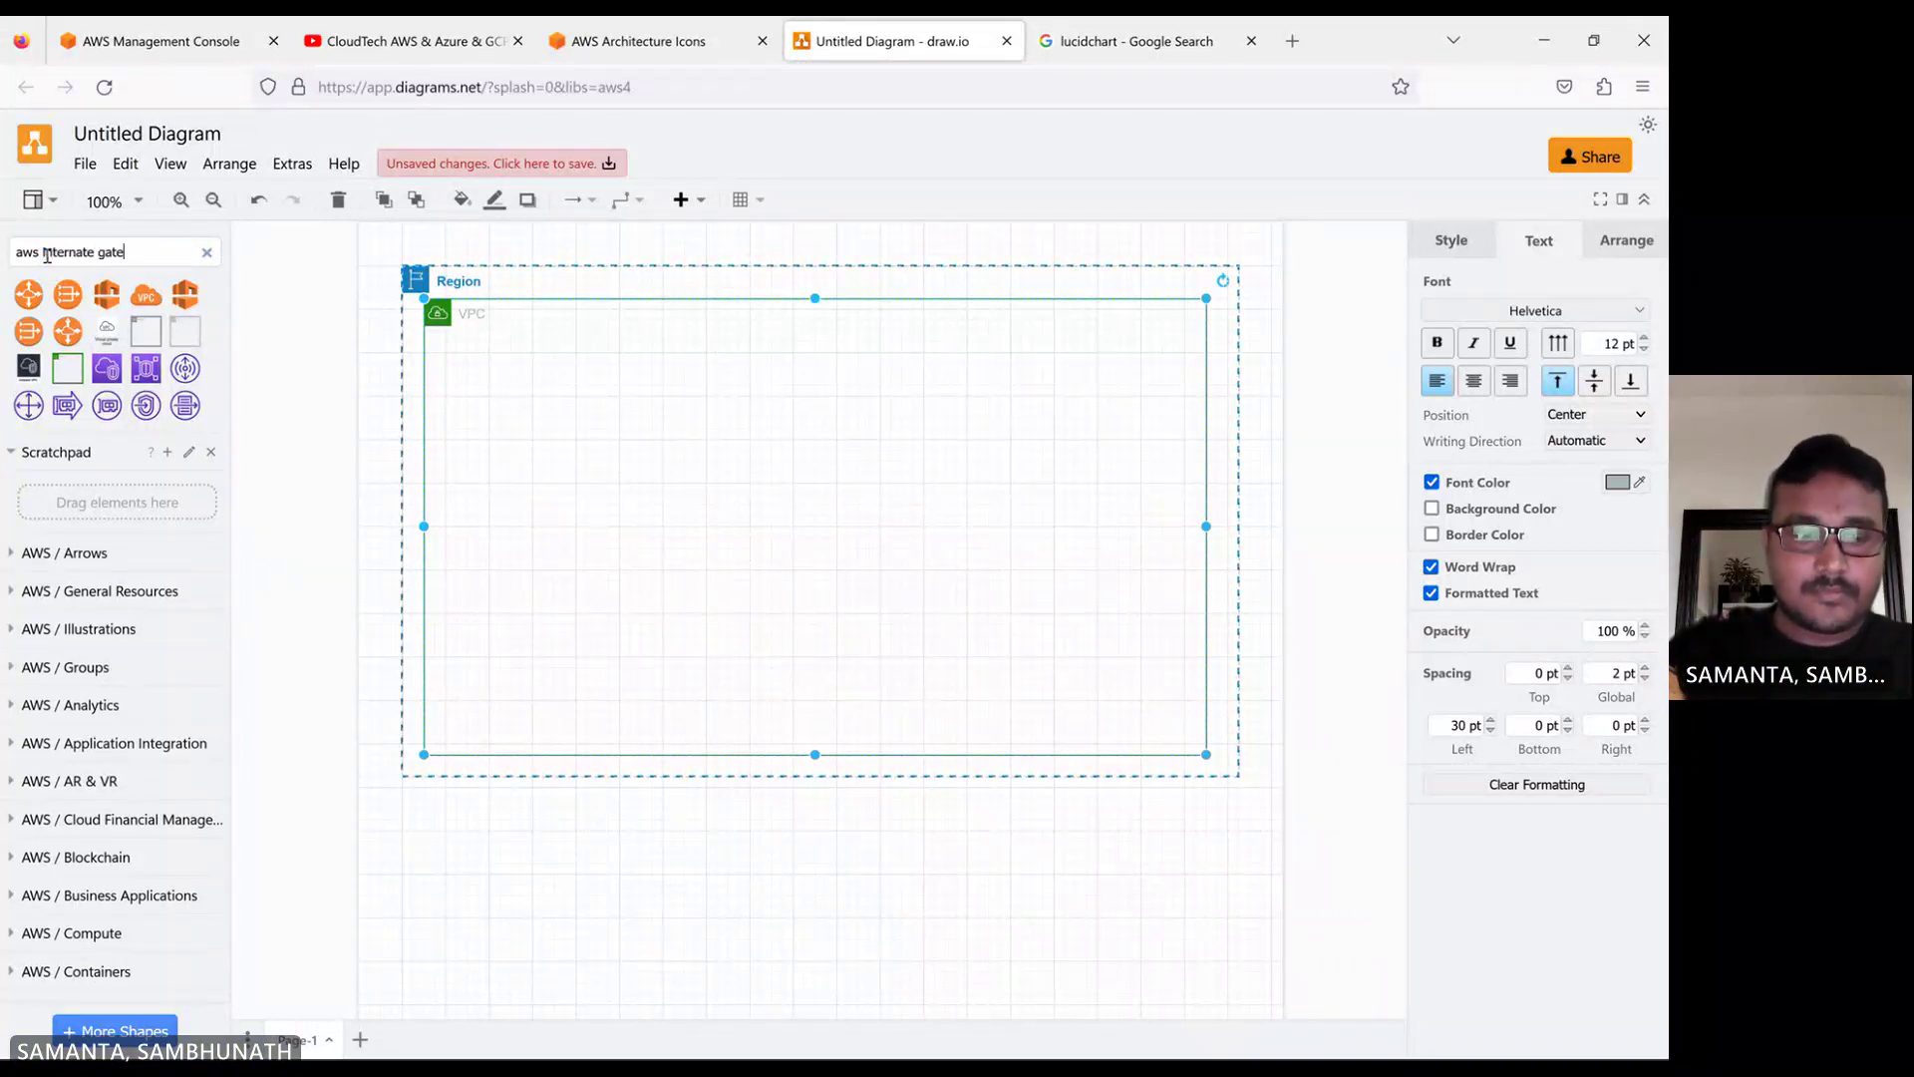
pyautogui.write('way')
pyautogui.press('Return')
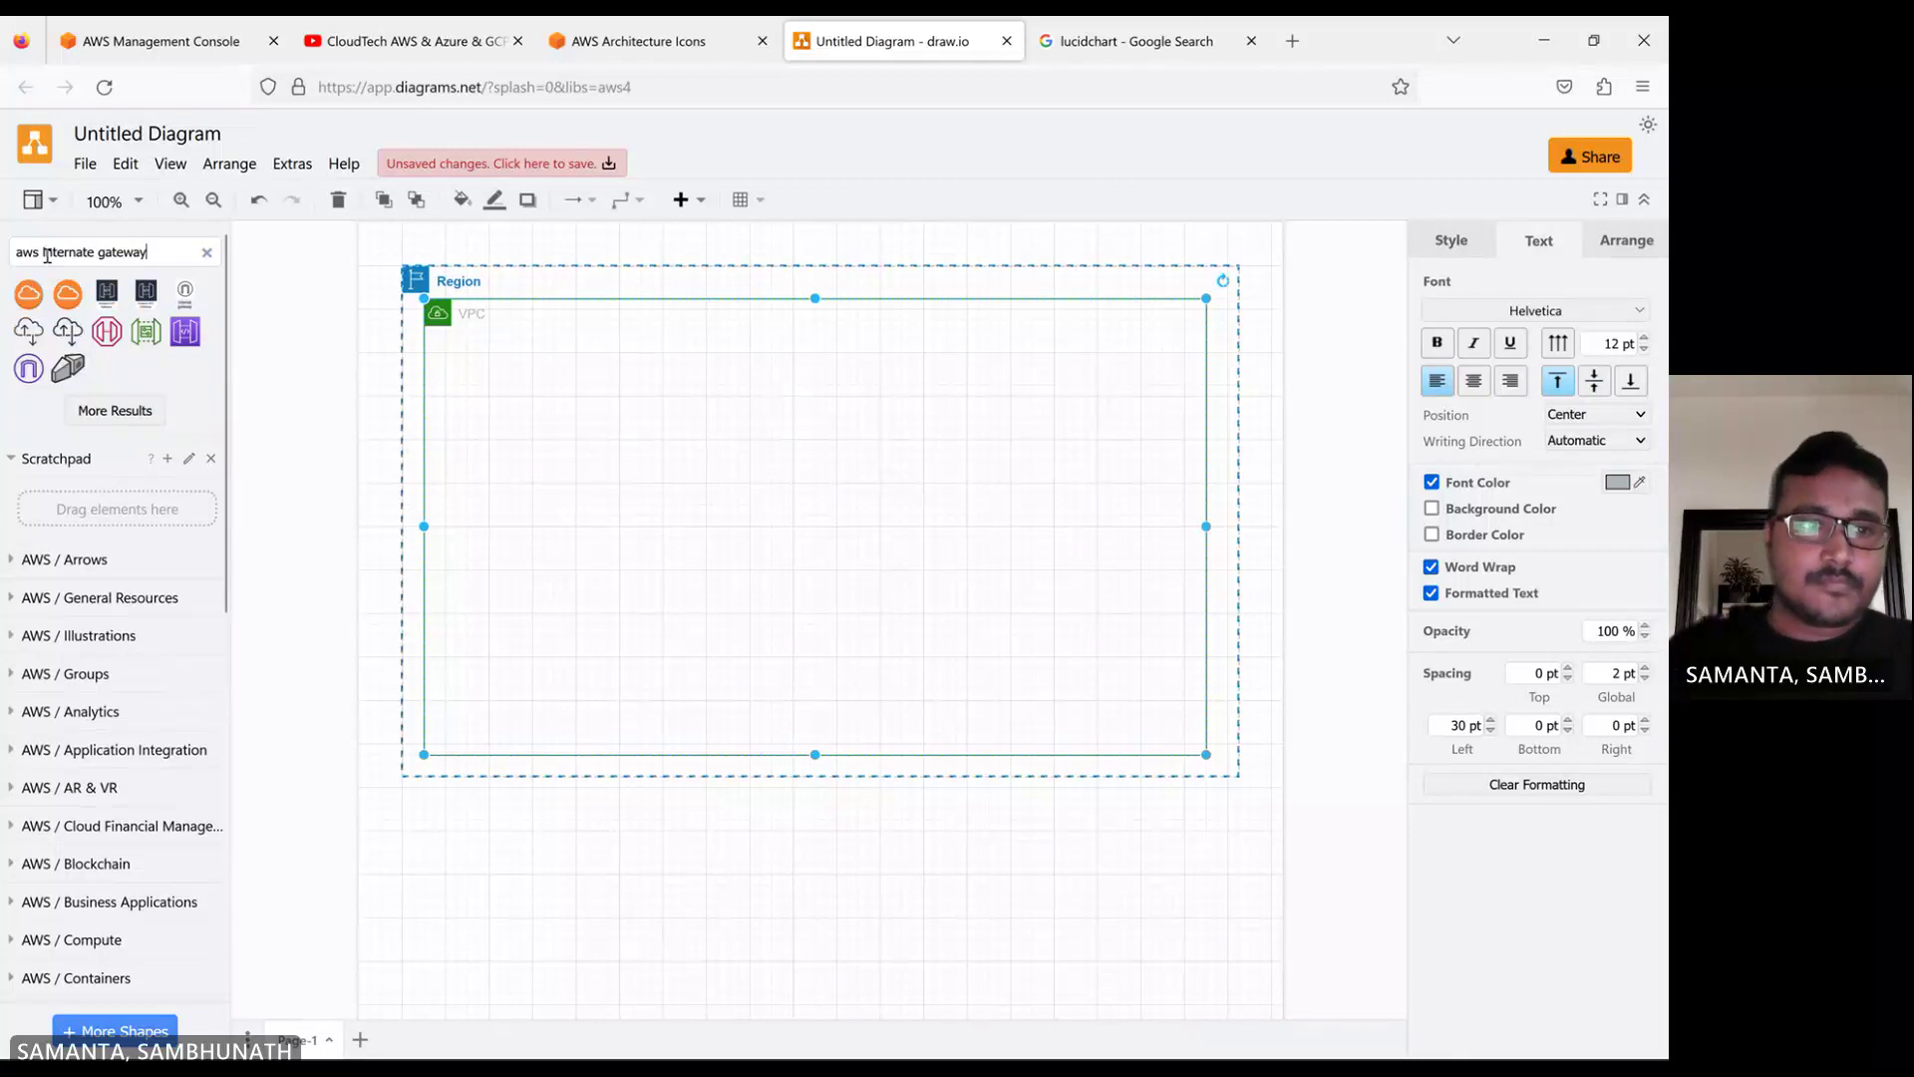
pyautogui.moveTo(27, 371)
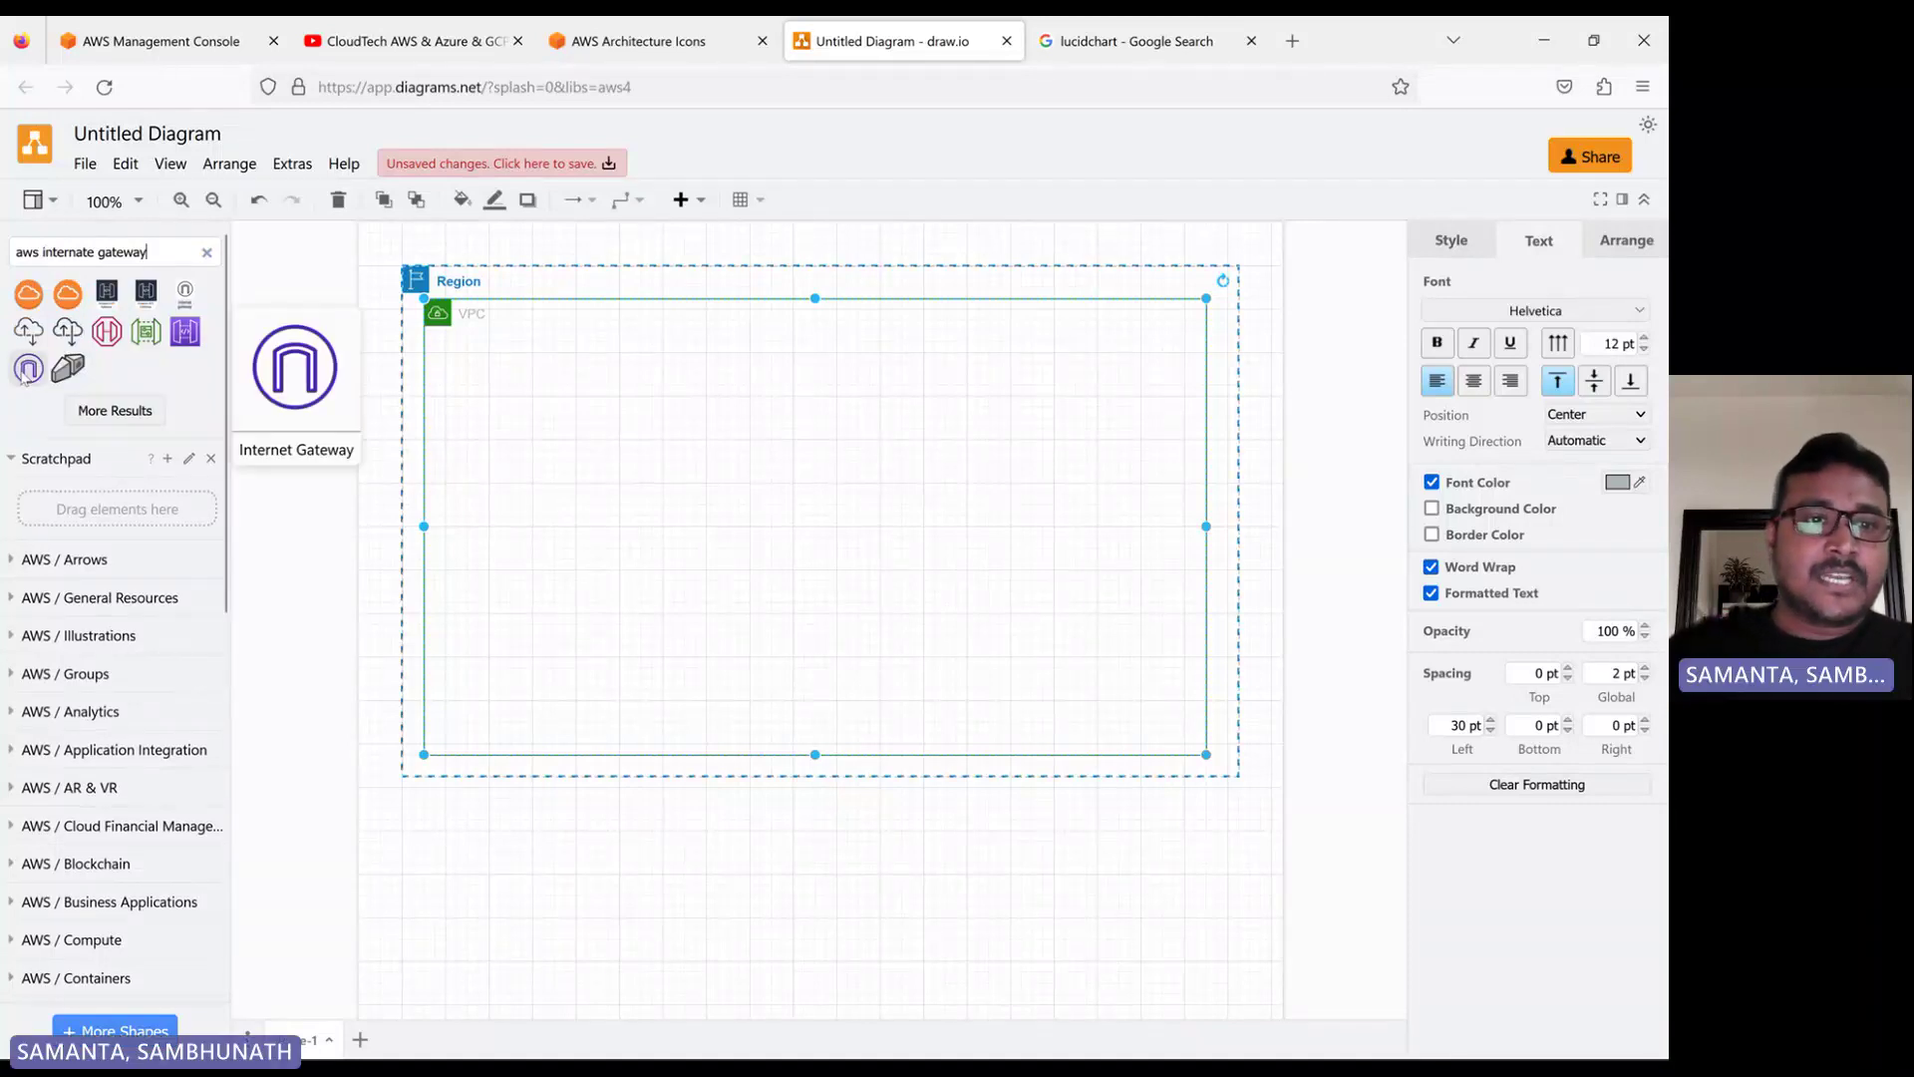
pyautogui.moveTo(27, 371); pyautogui.dragTo(778, 227)
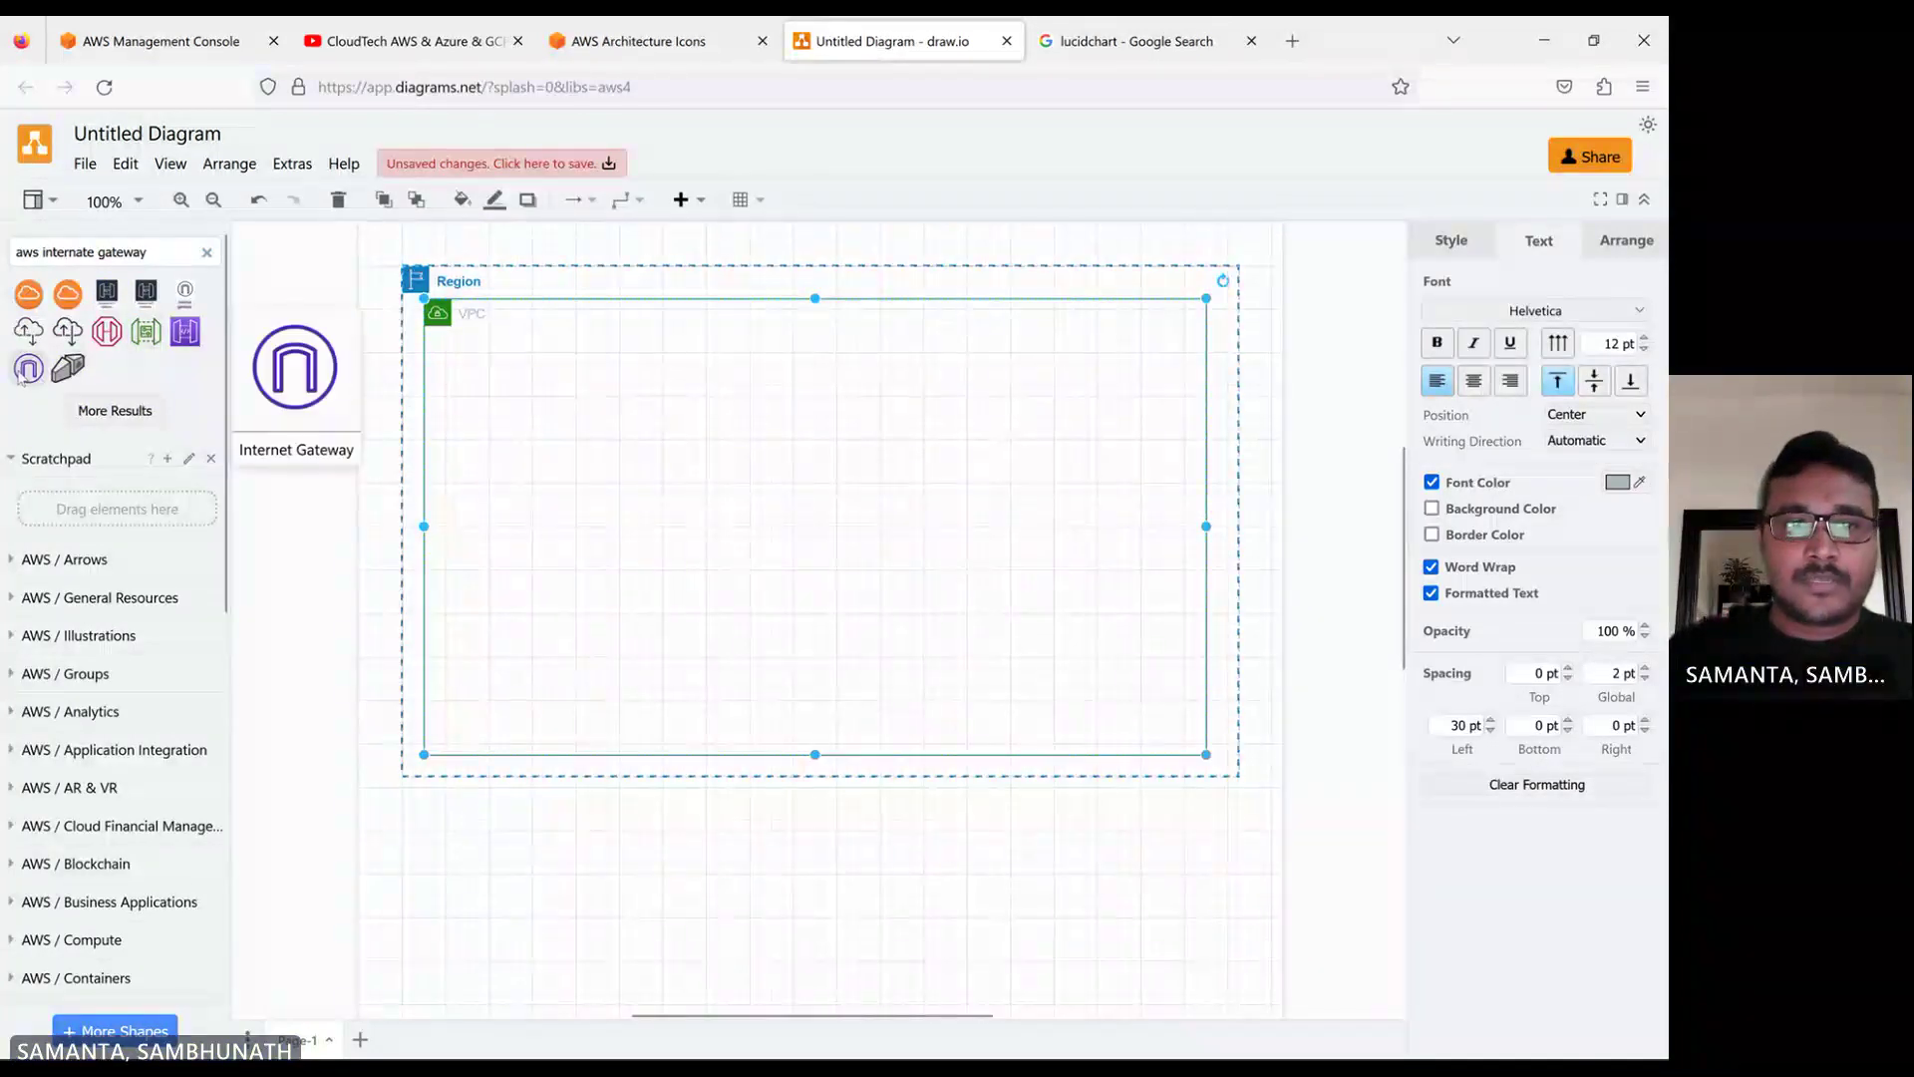
pyautogui.moveTo(28, 368); pyautogui.dragTo(816, 287)
pyautogui.click(927, 283)
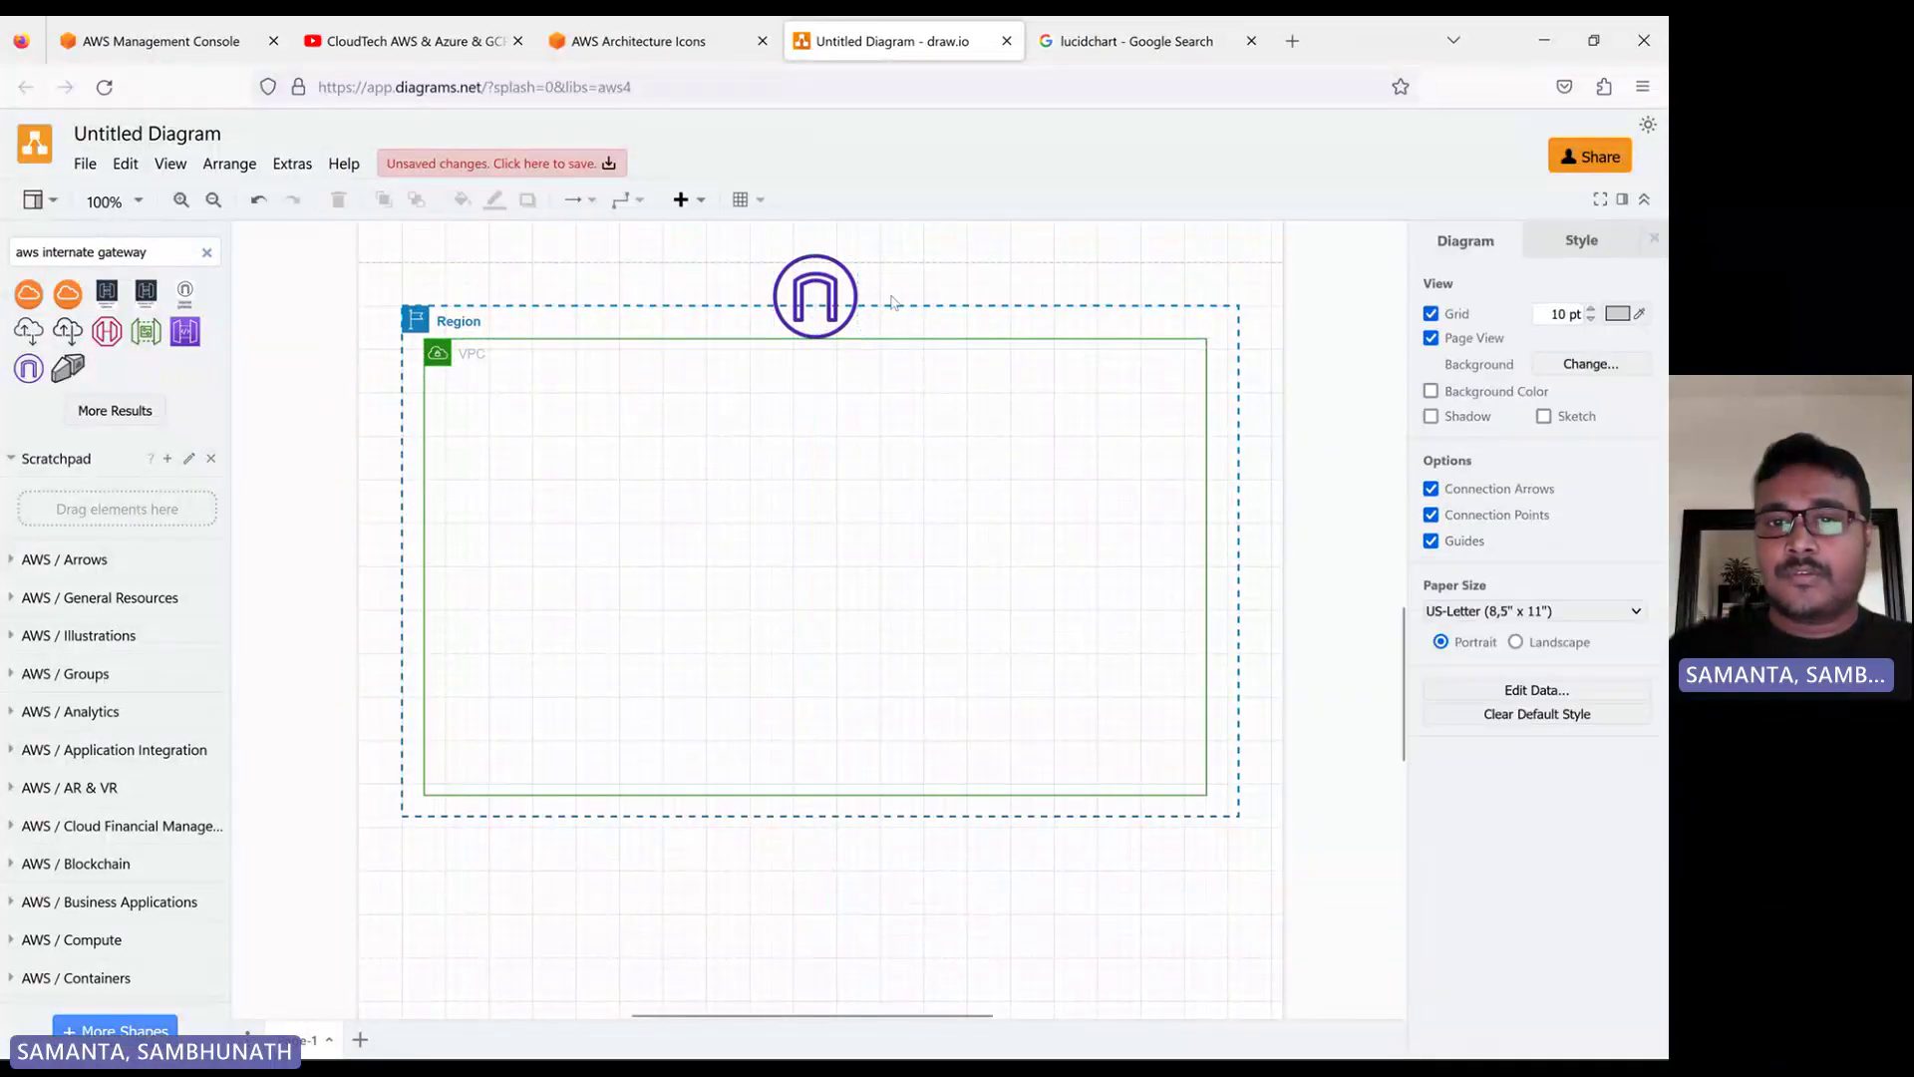
pyautogui.click(833, 304)
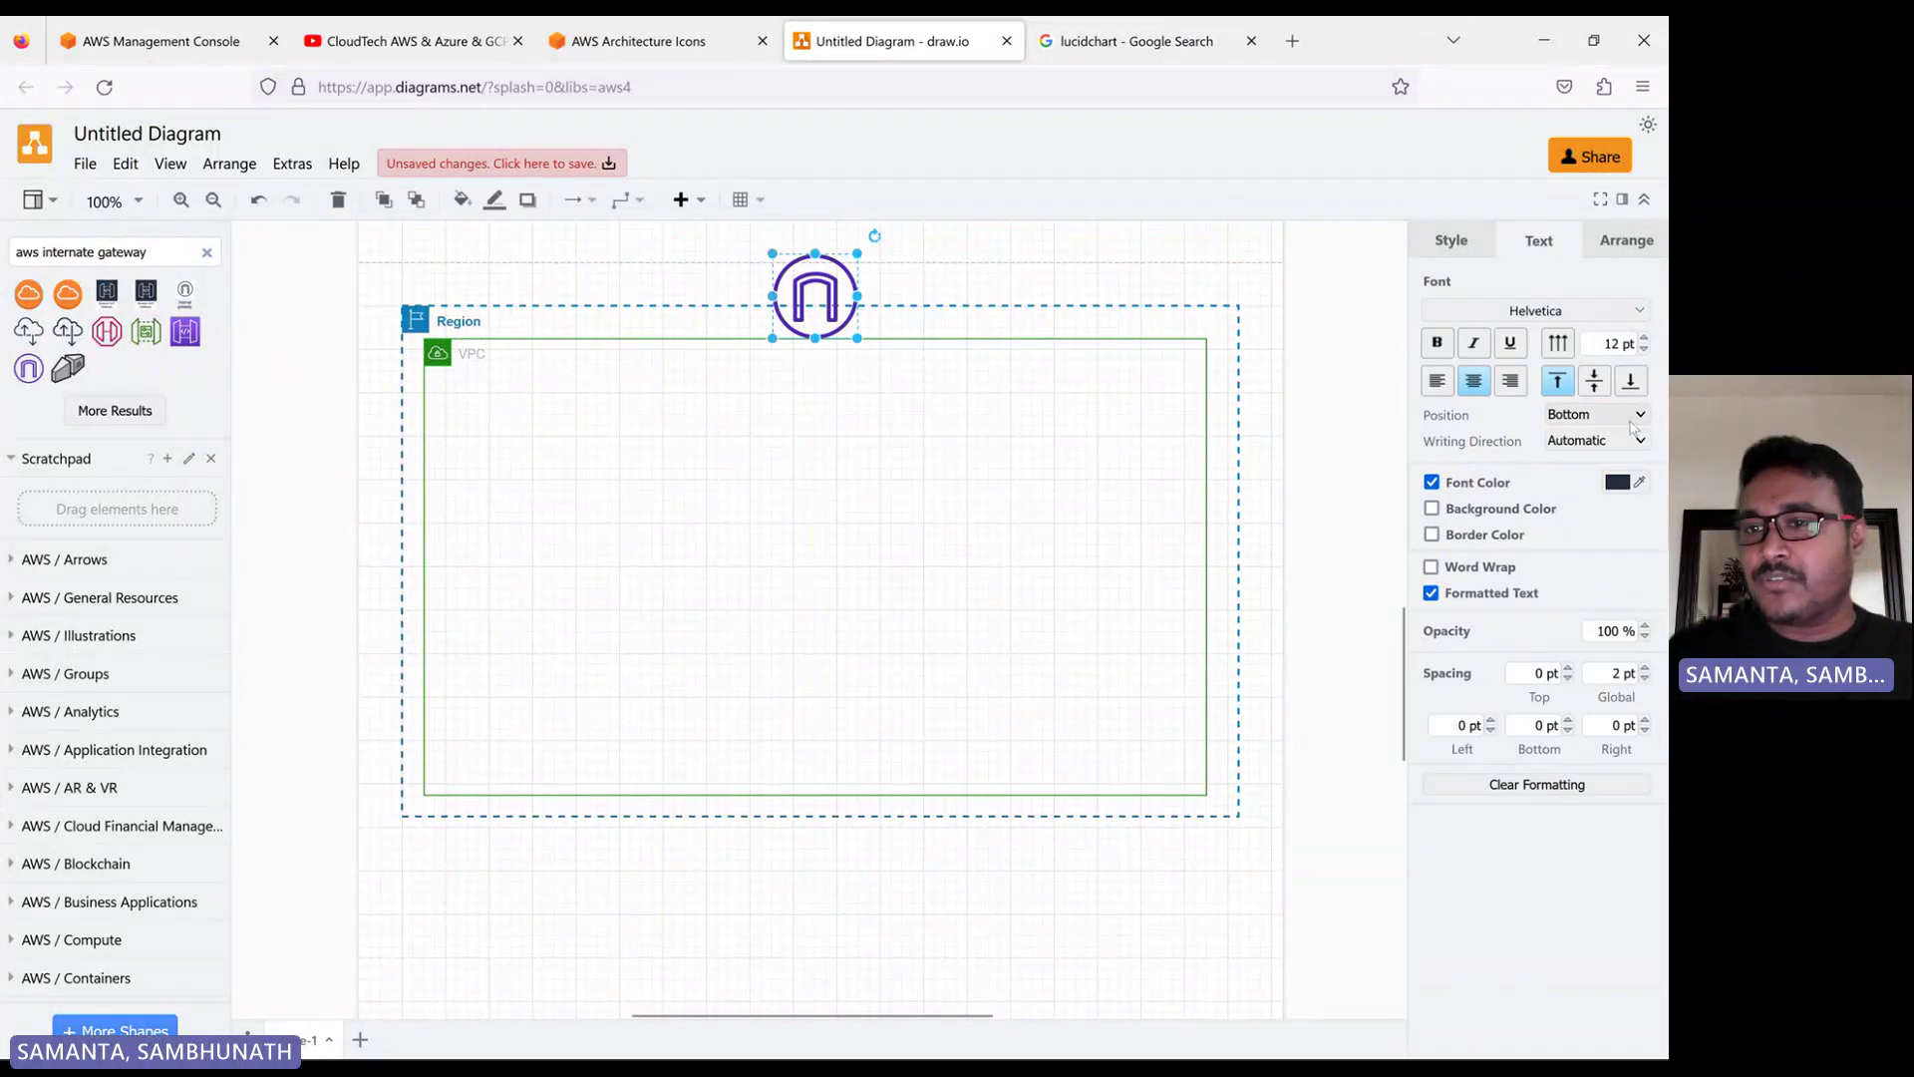
pyautogui.click(1428, 243)
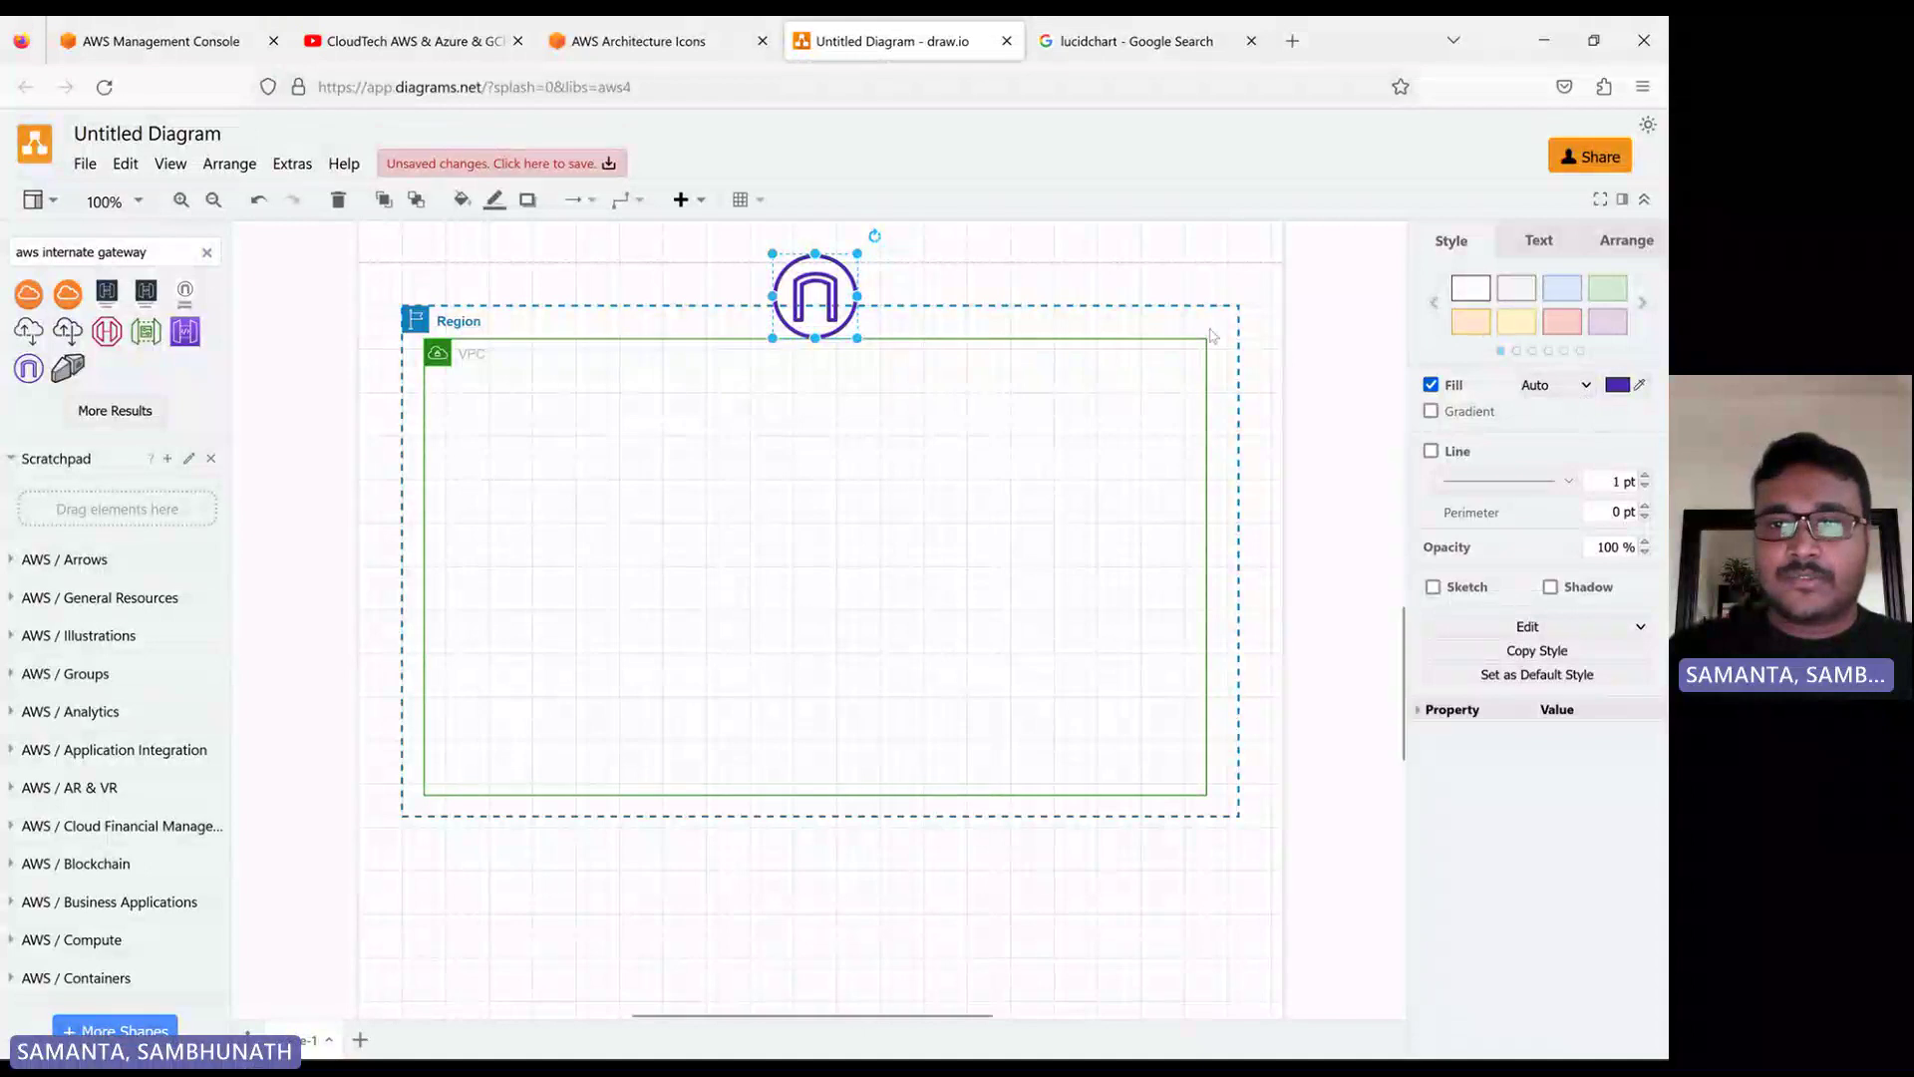
pyautogui.click(618, 883)
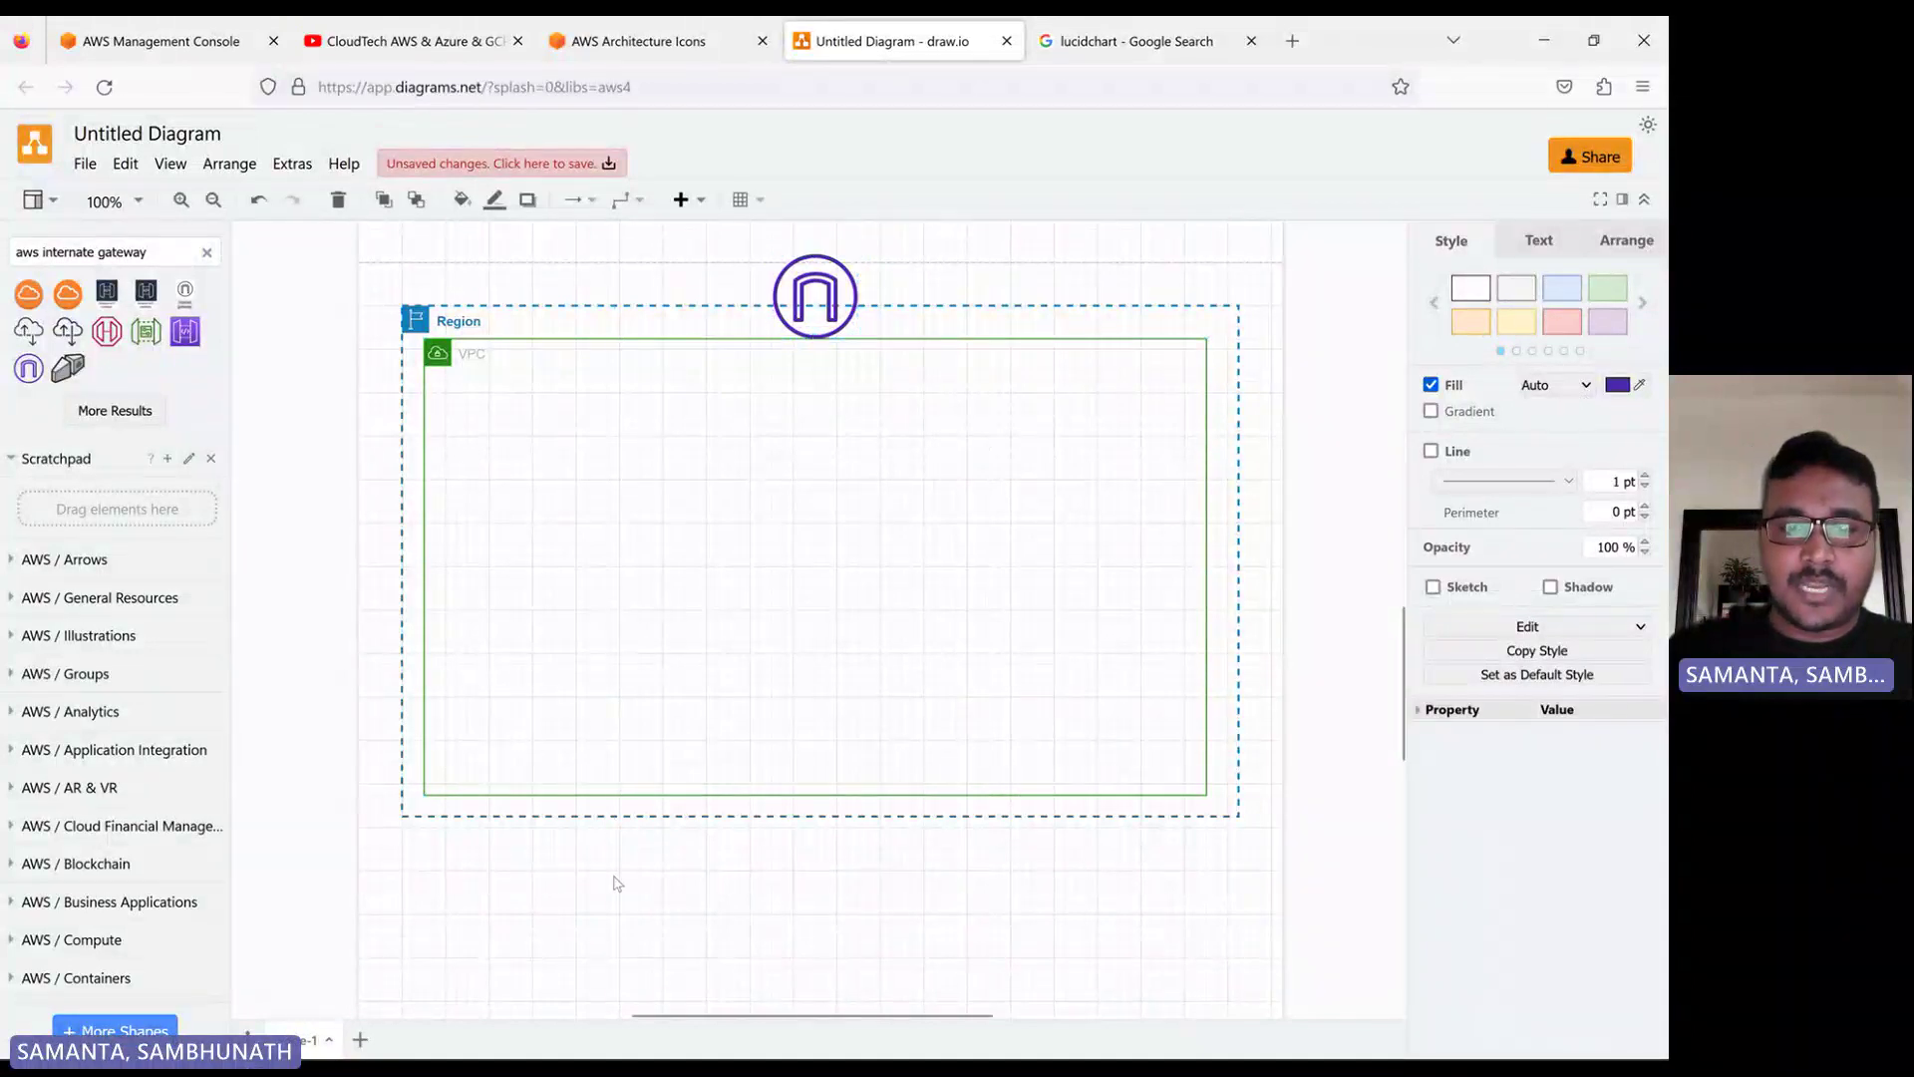
# Set the line width of the VPC container and the Internet Gateway icon to 2 pt
pyautogui.click(636, 795)
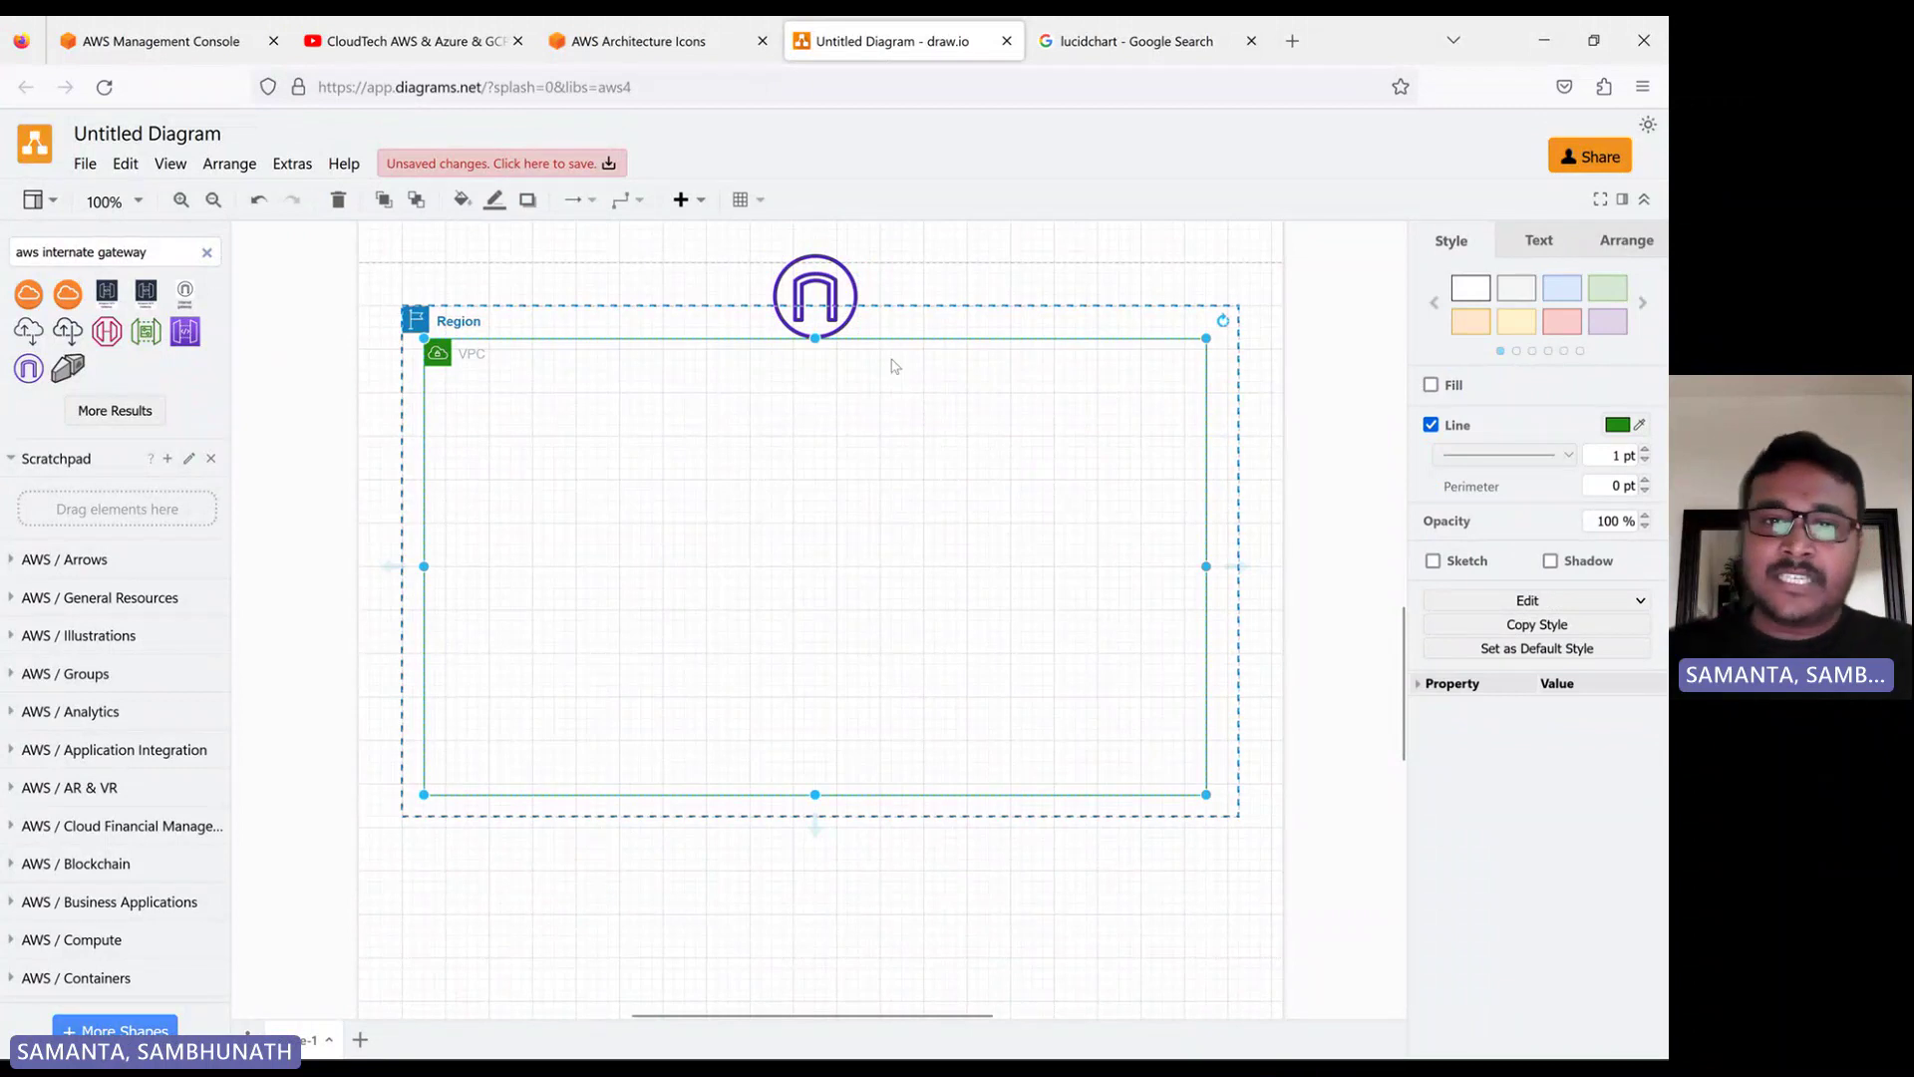
pyautogui.click(1644, 450)
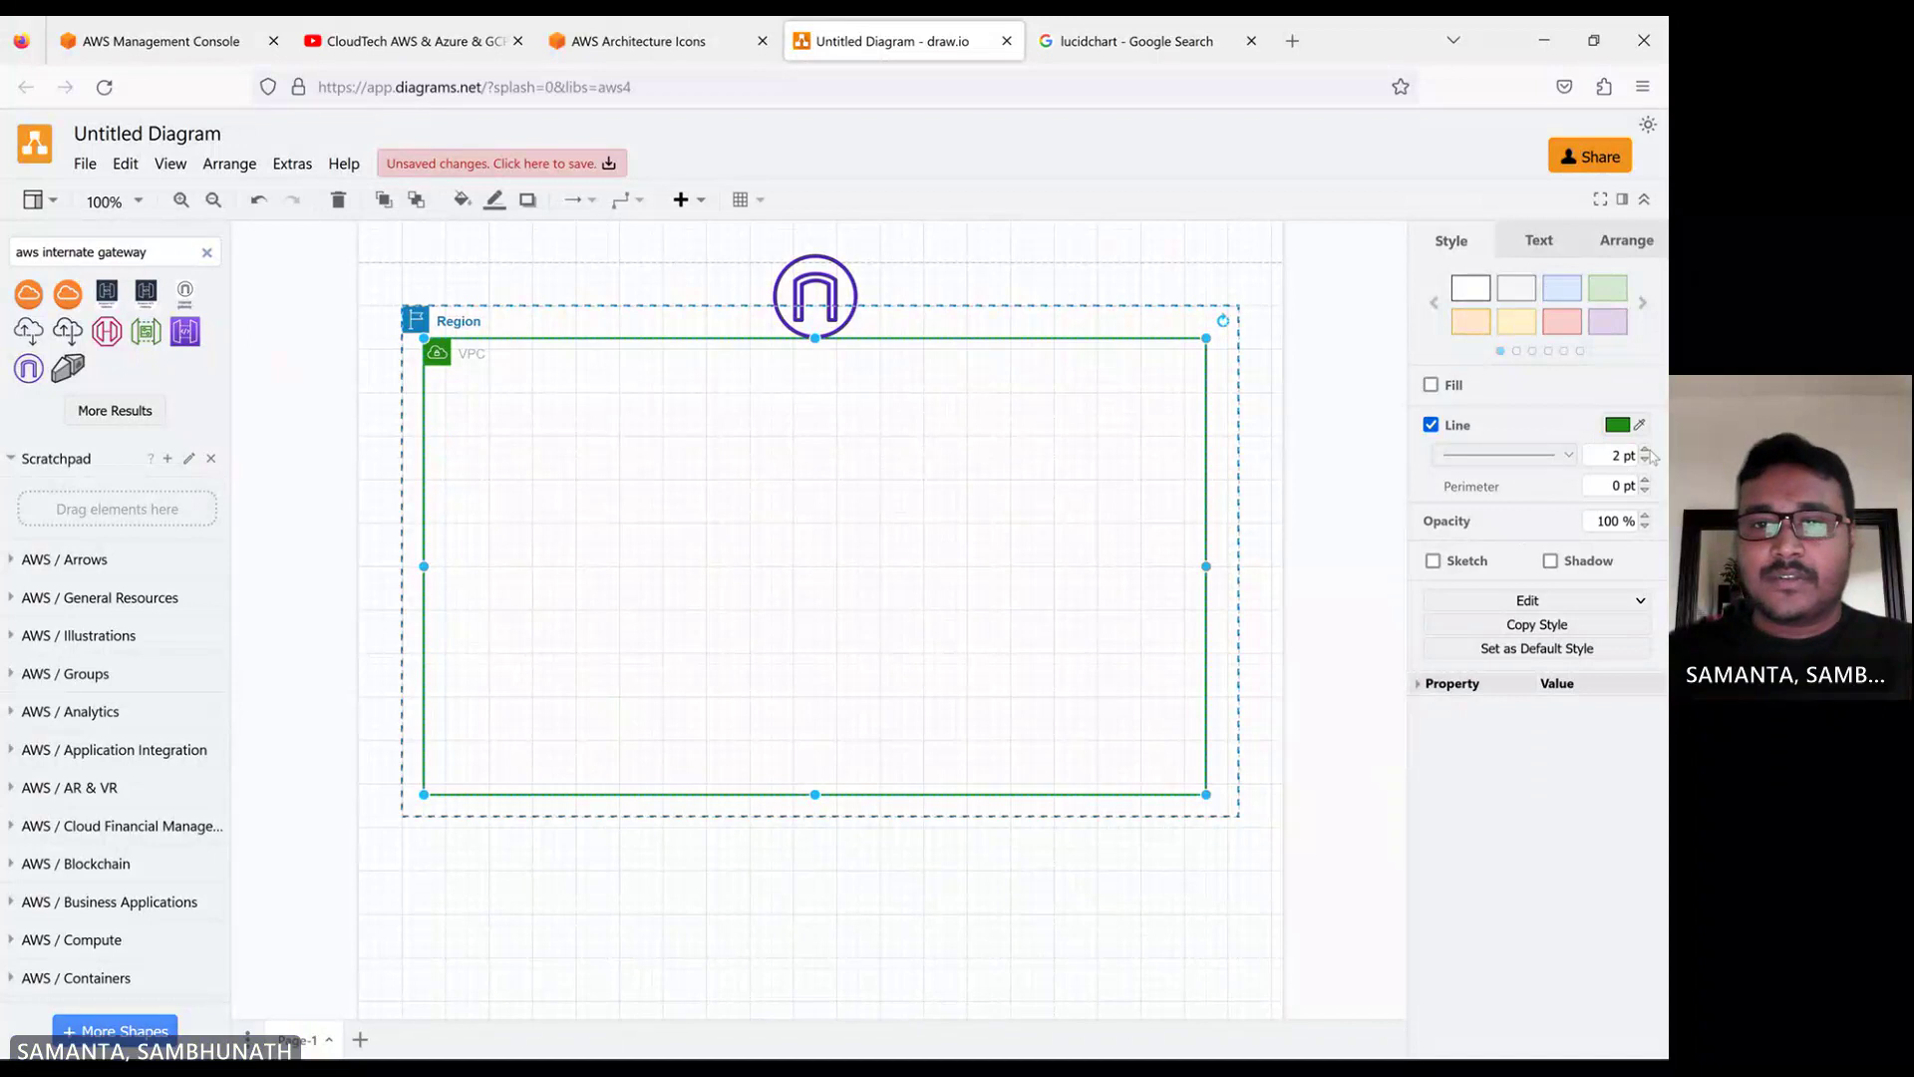
pyautogui.click(800, 270)
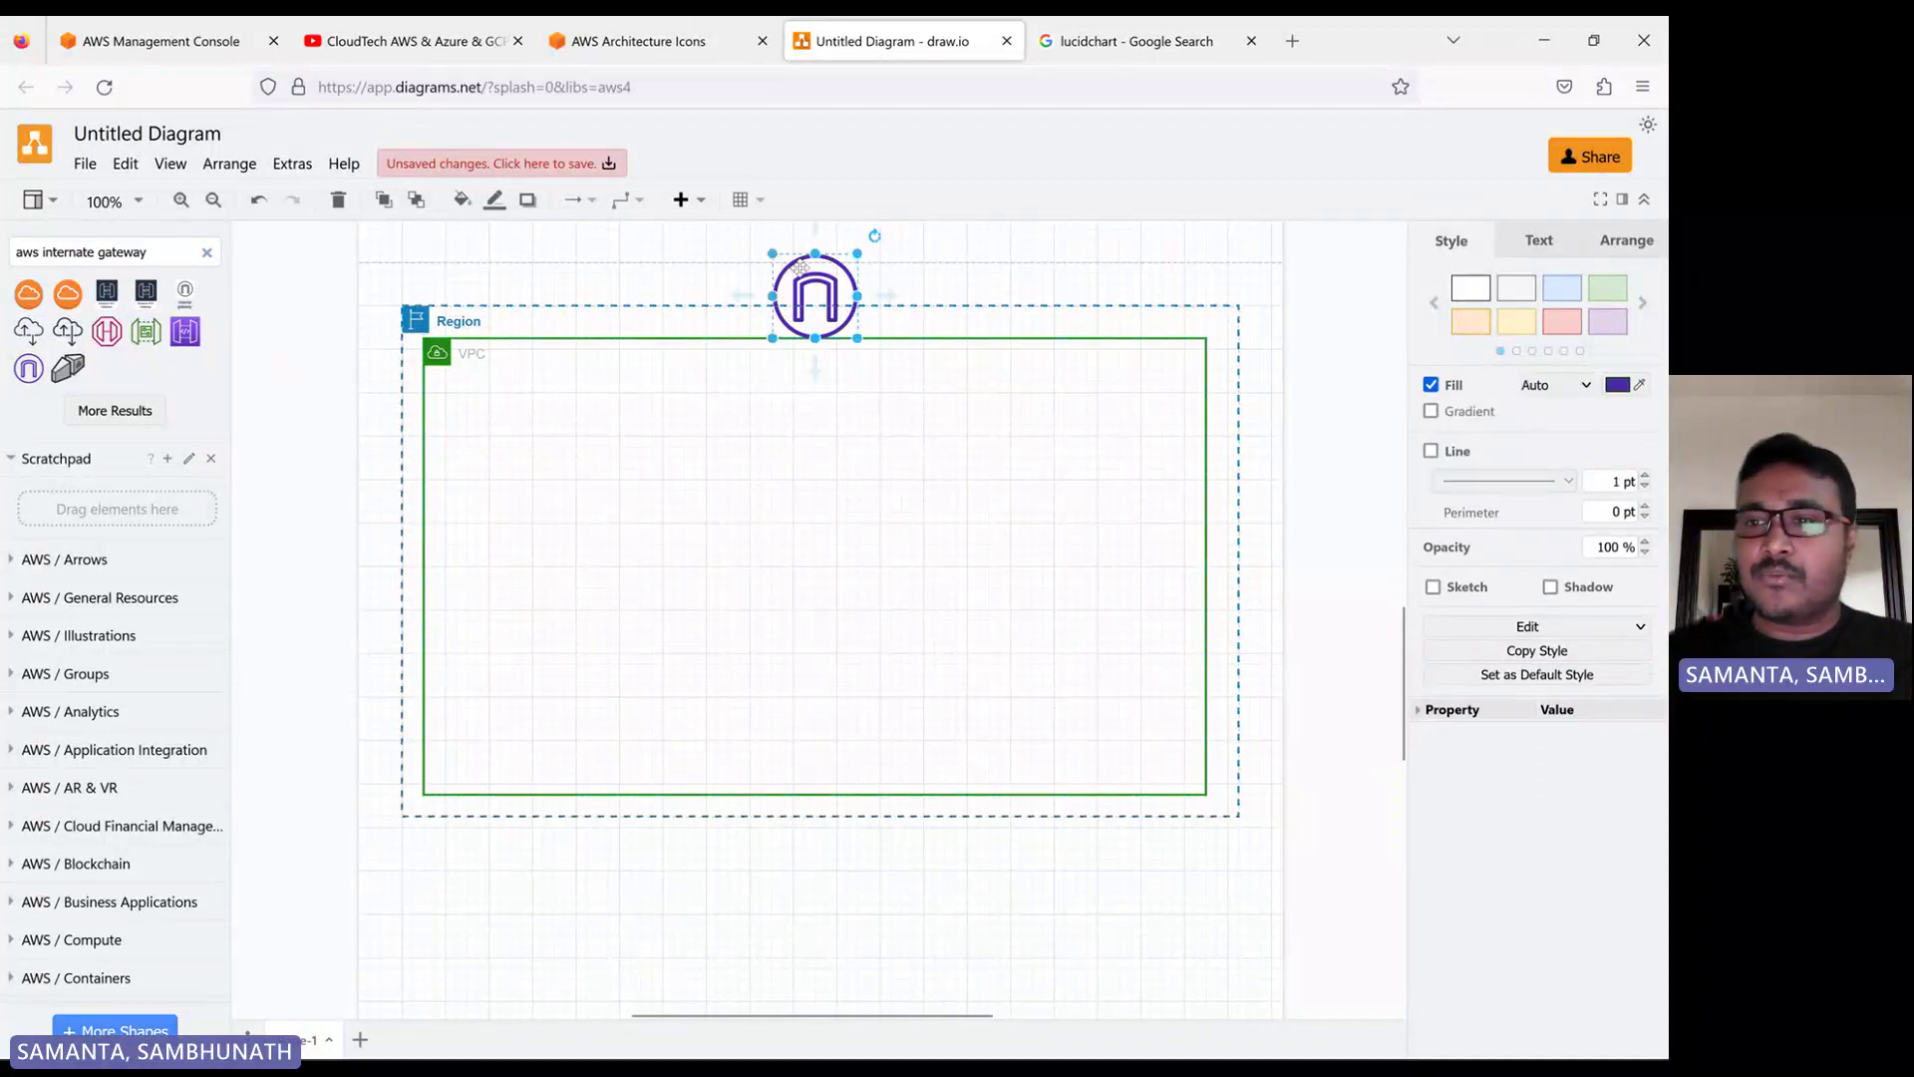
pyautogui.click(1644, 476)
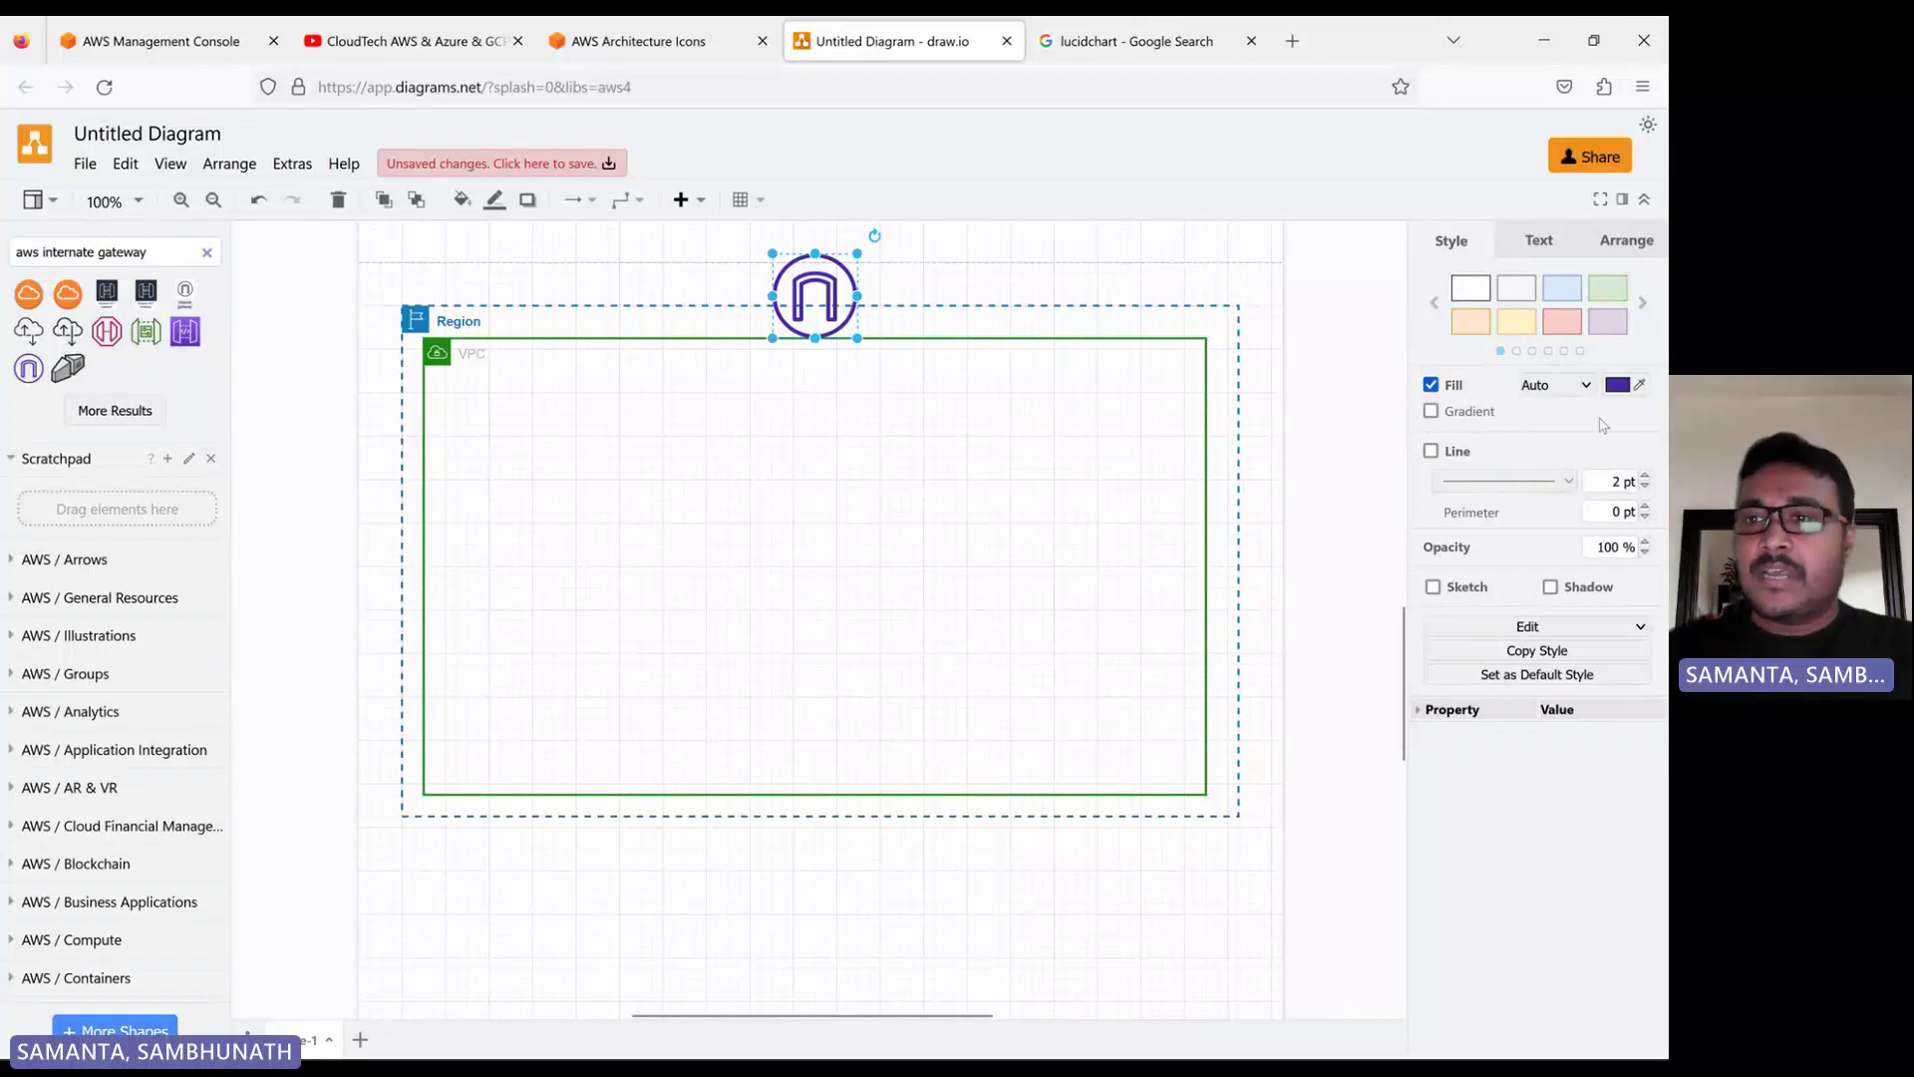
pyautogui.click(1581, 250)
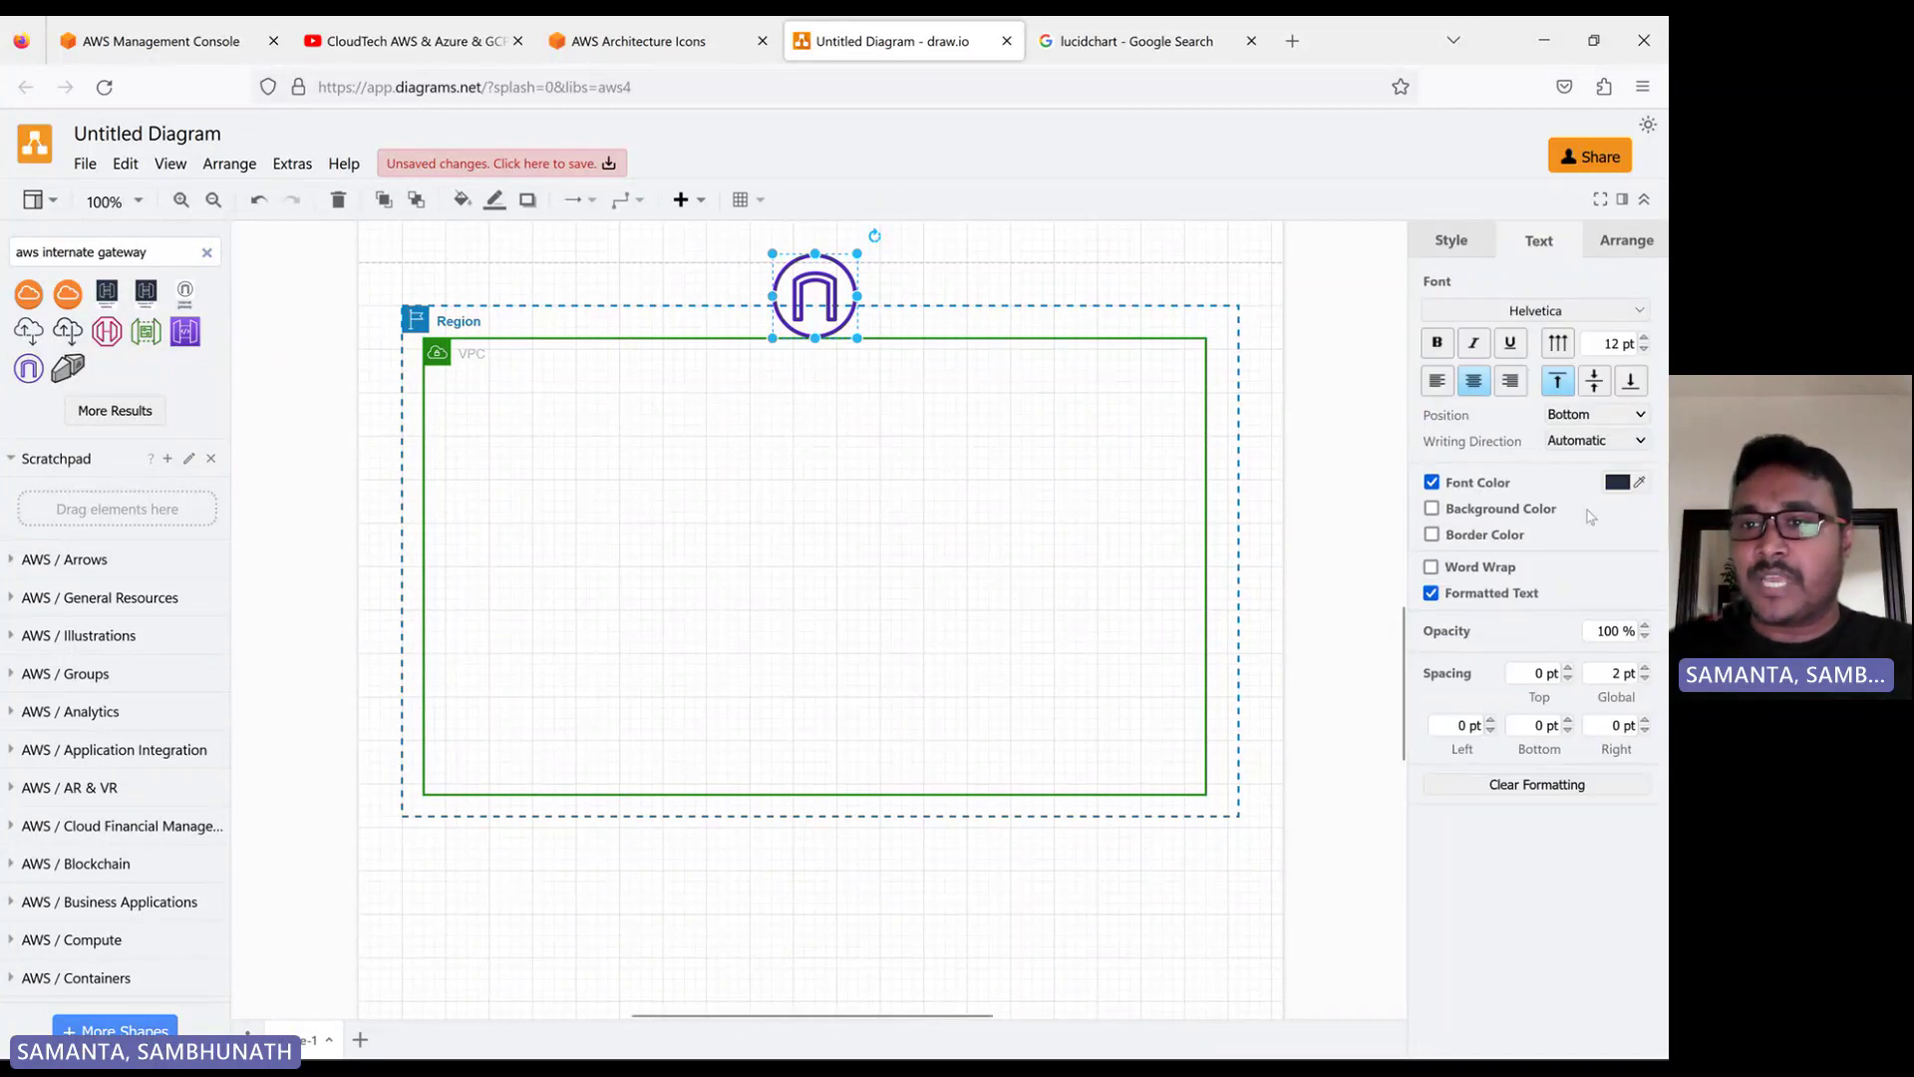
pyautogui.click(1462, 240)
pyautogui.click(1156, 272)
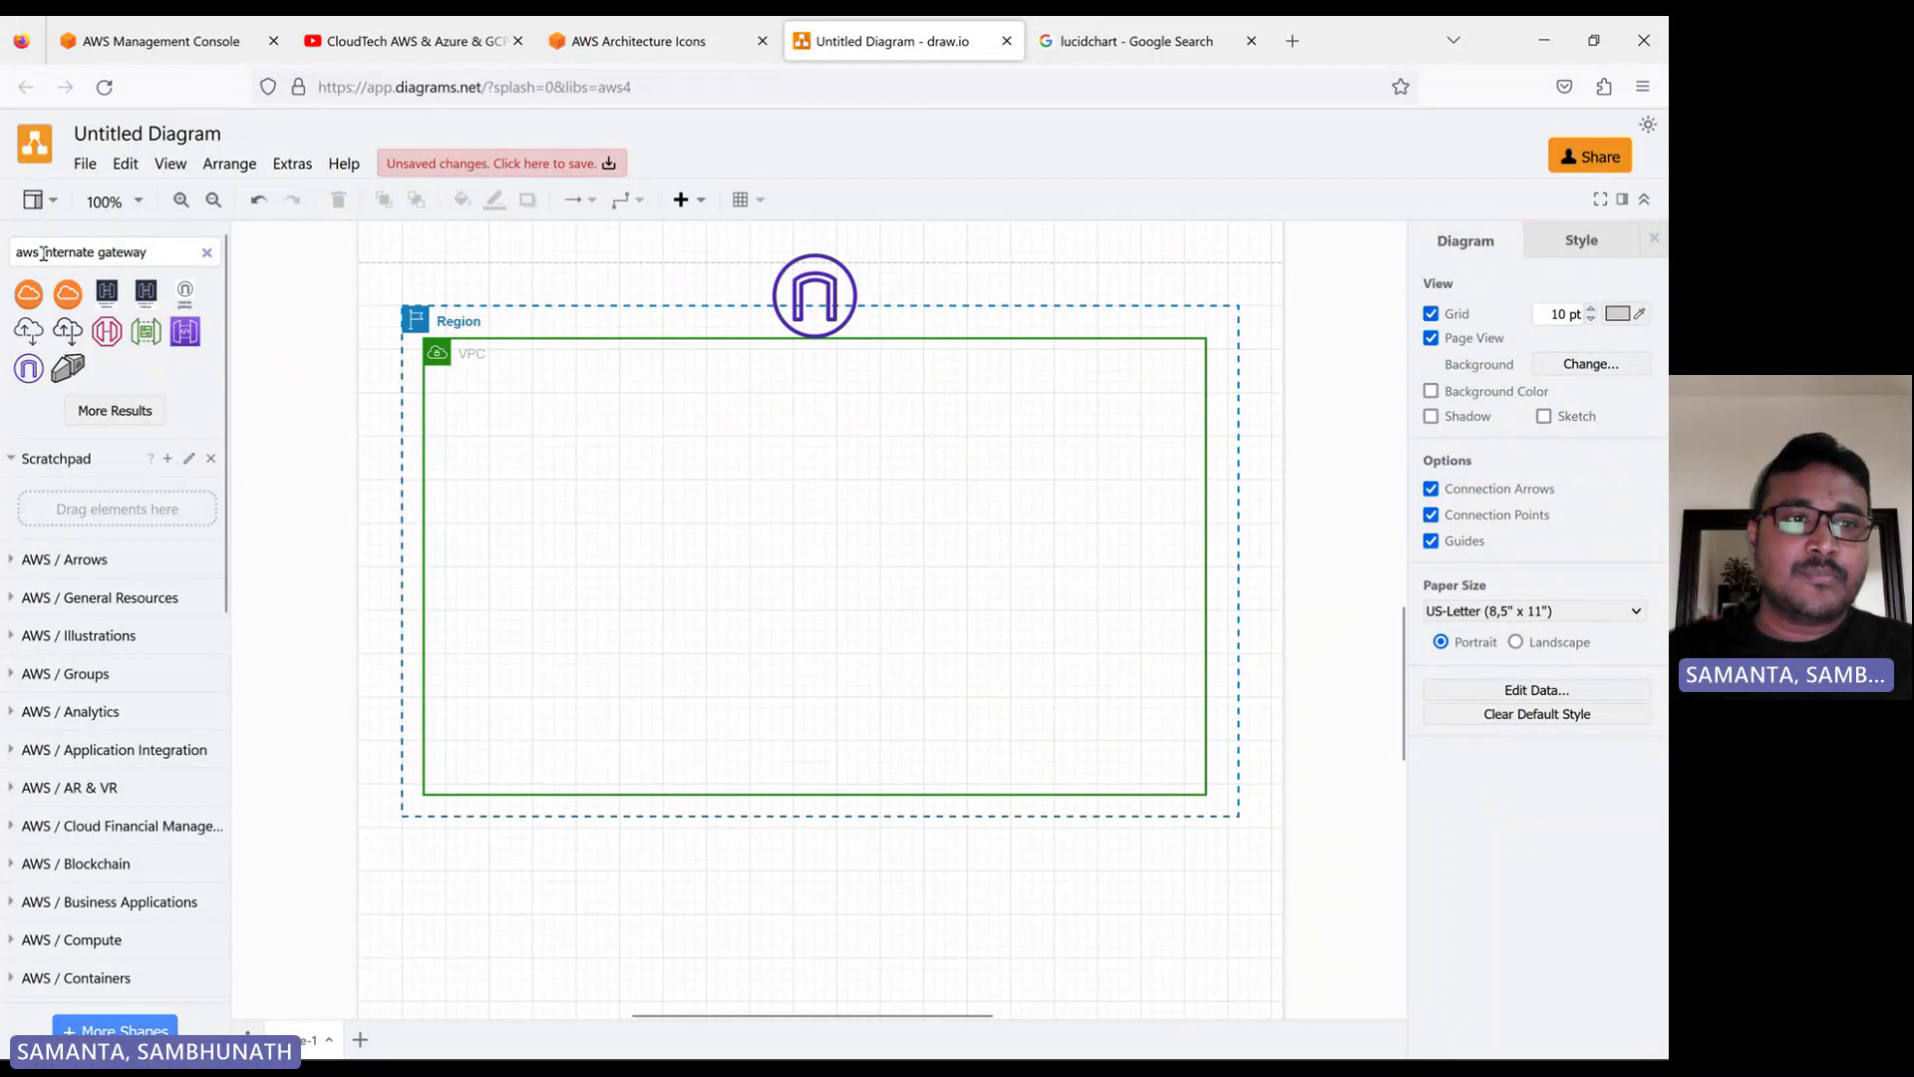
# Search the shapes for "aws available zoon" and place the orange dashed availability zone container in the left half of the VPC
pyautogui.moveTo(43, 254); pyautogui.dragTo(155, 260)
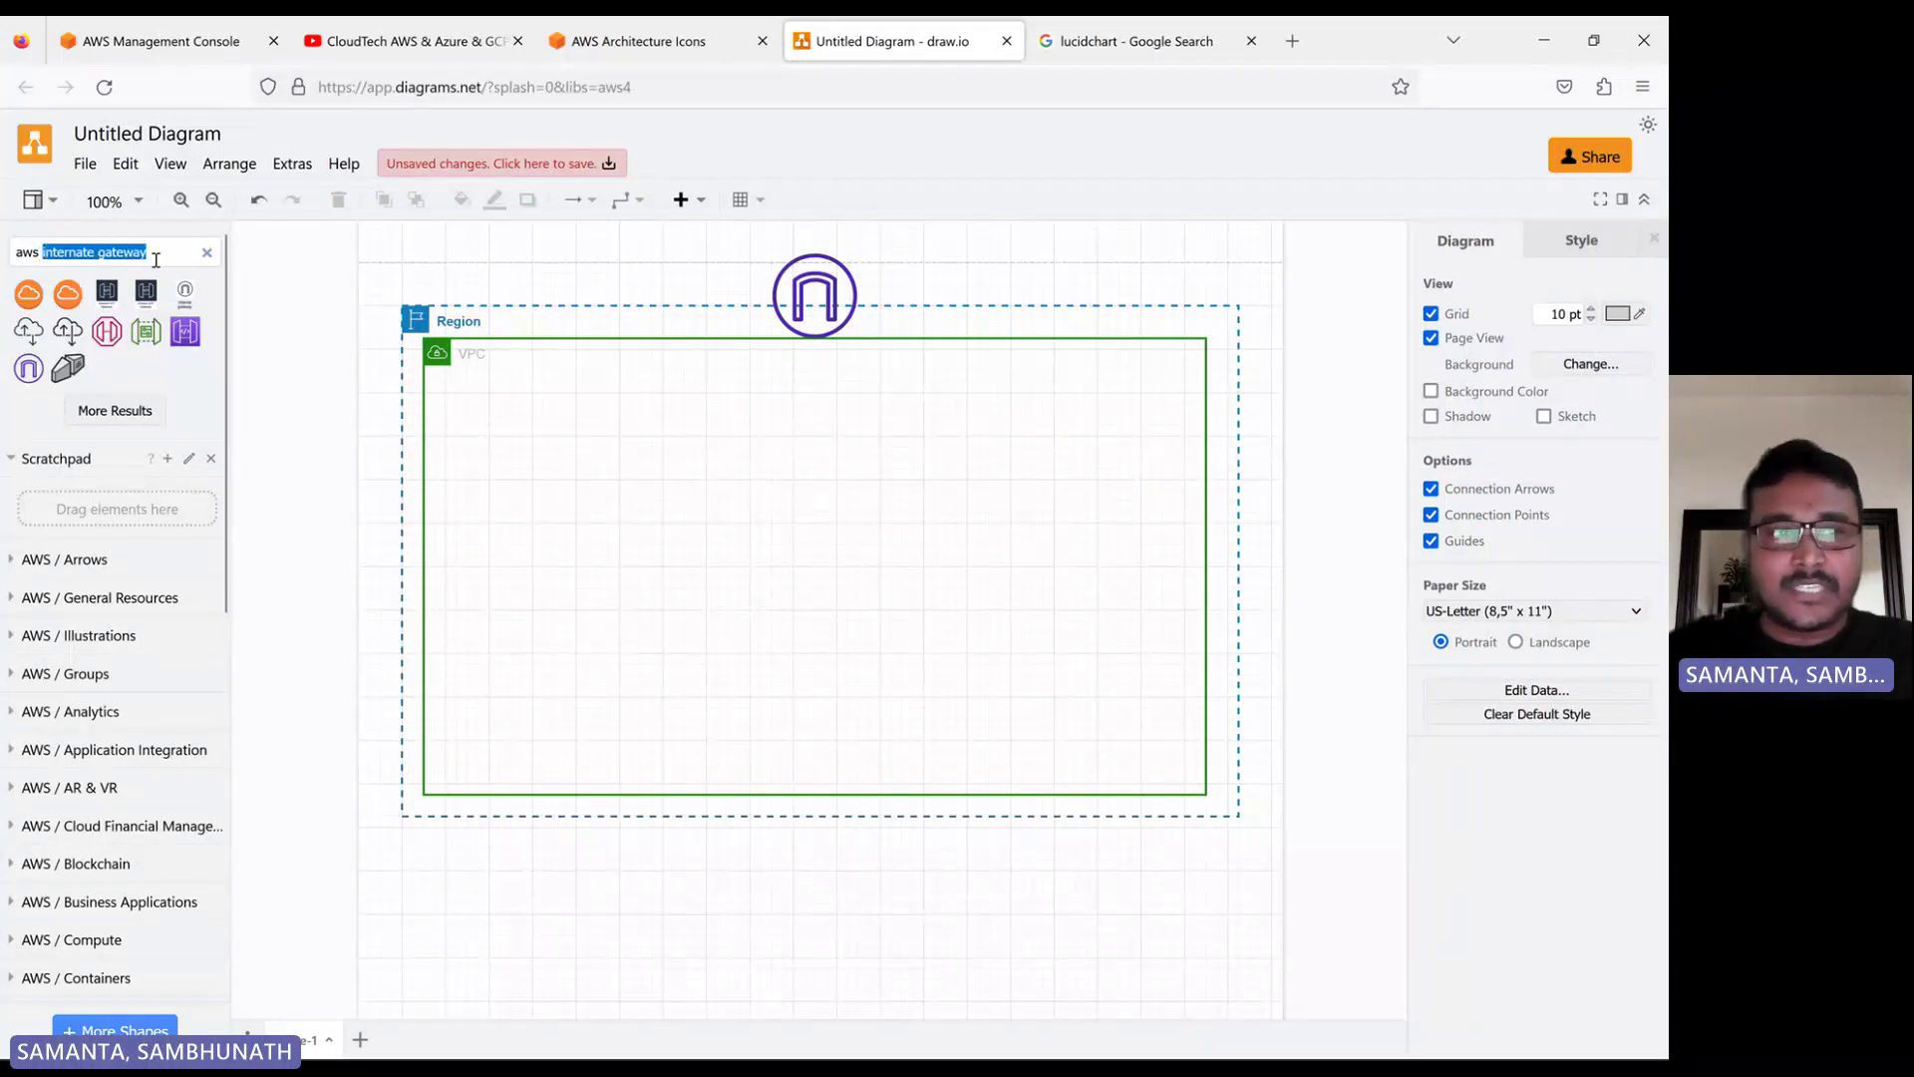
pyautogui.write('a')
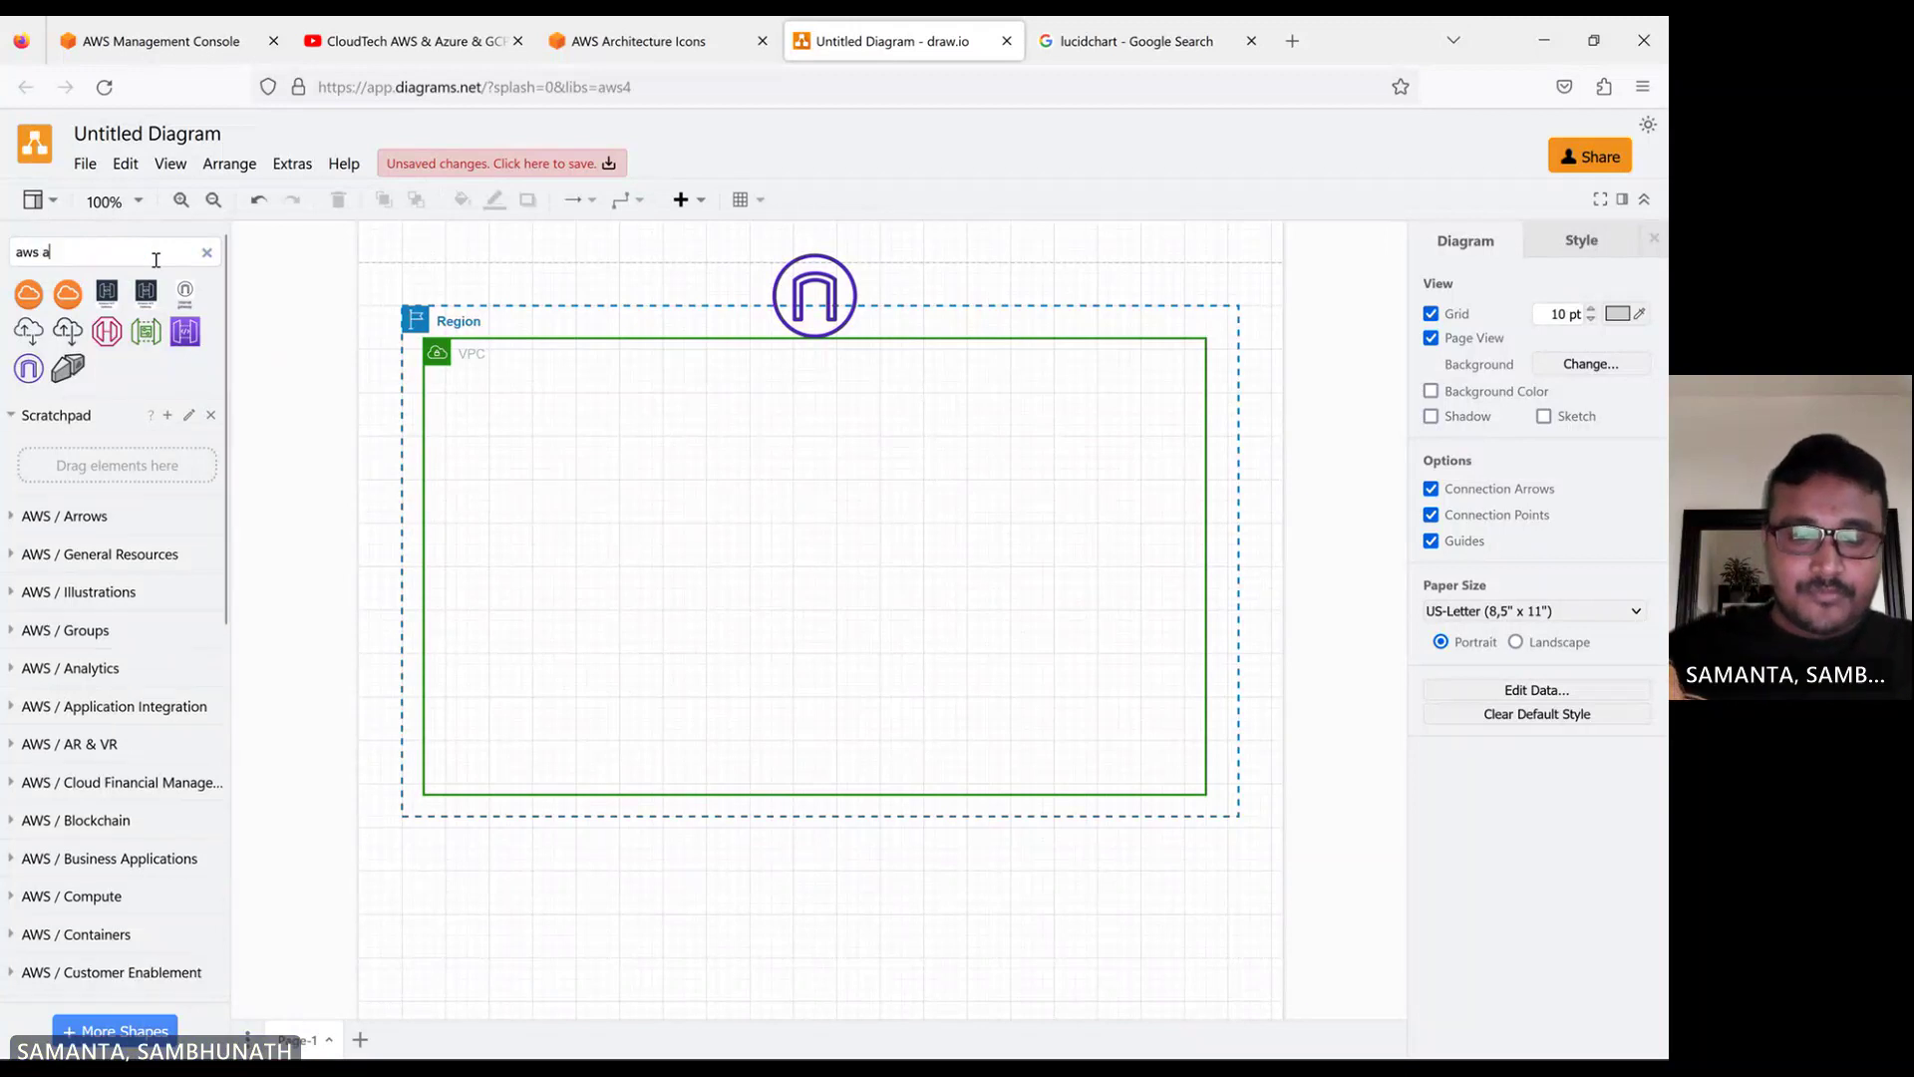
pyautogui.write('vailable ')
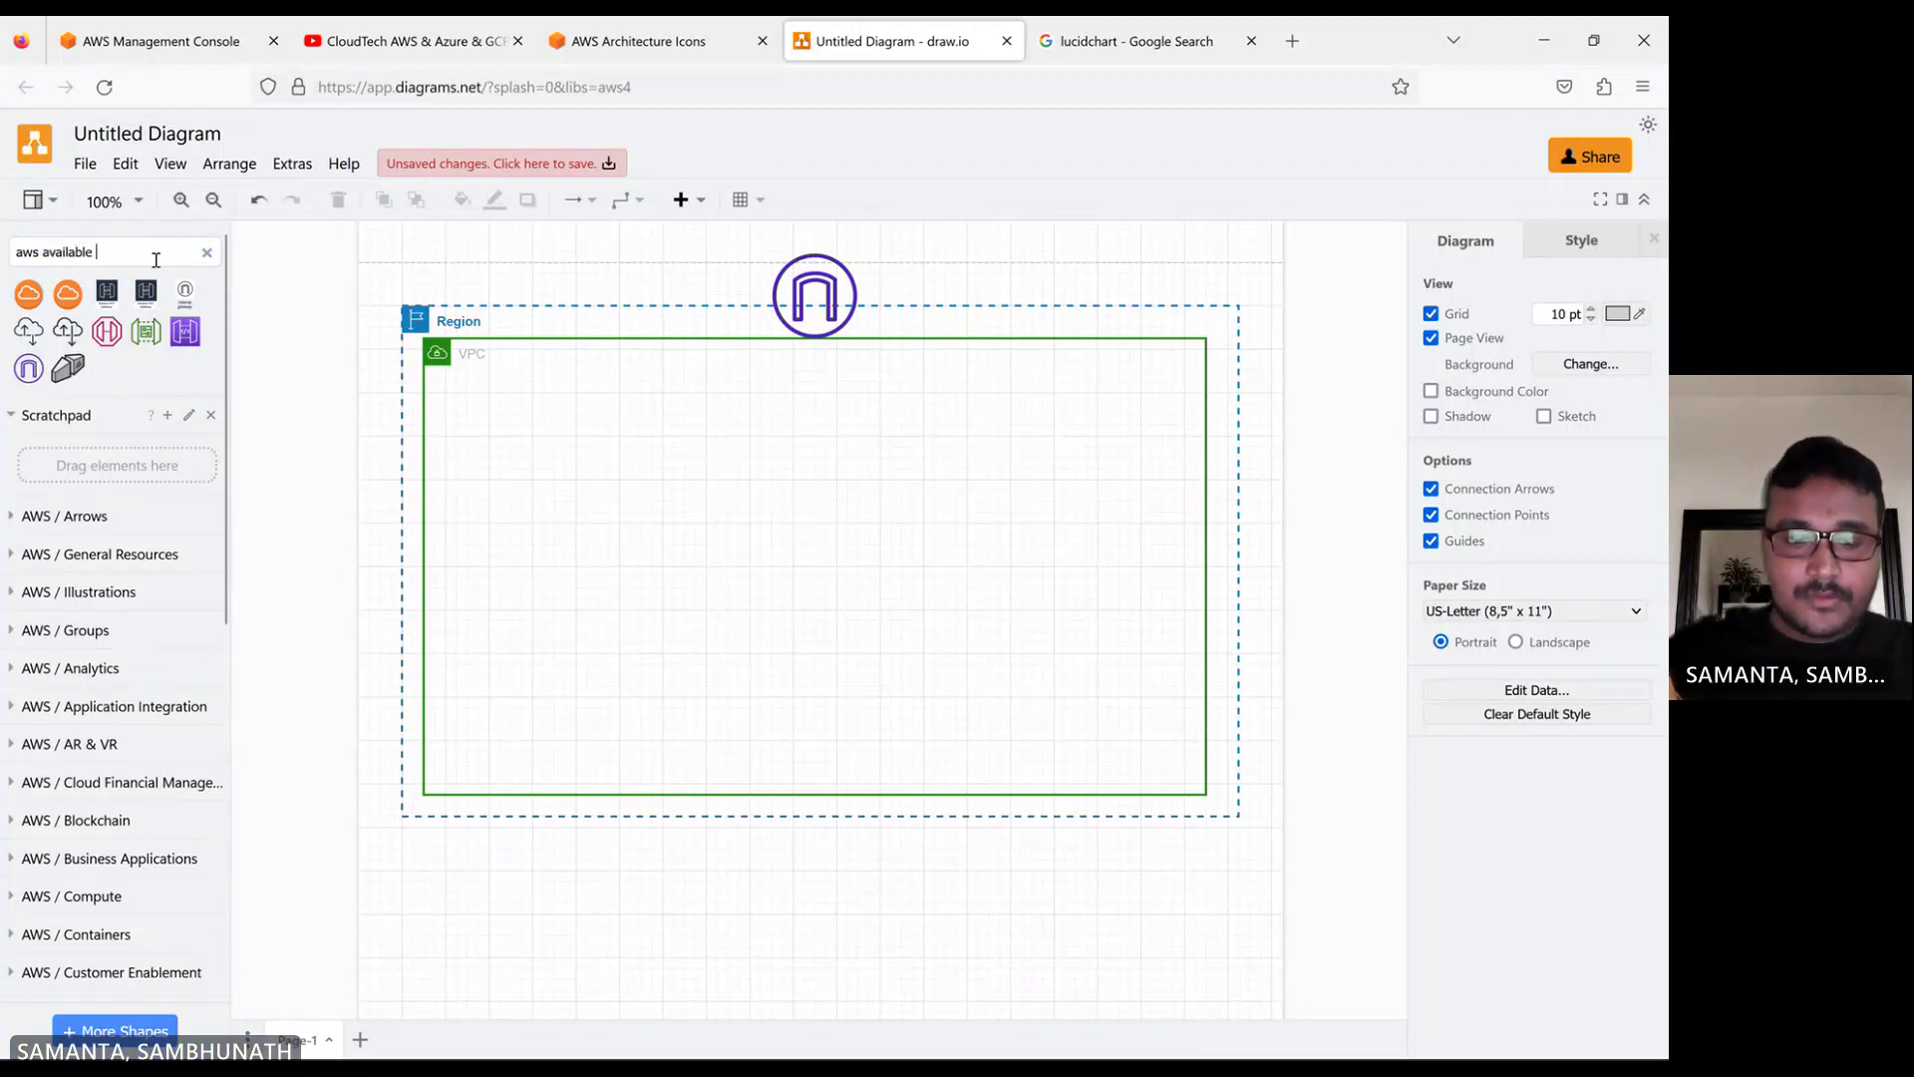
pyautogui.write('zon')
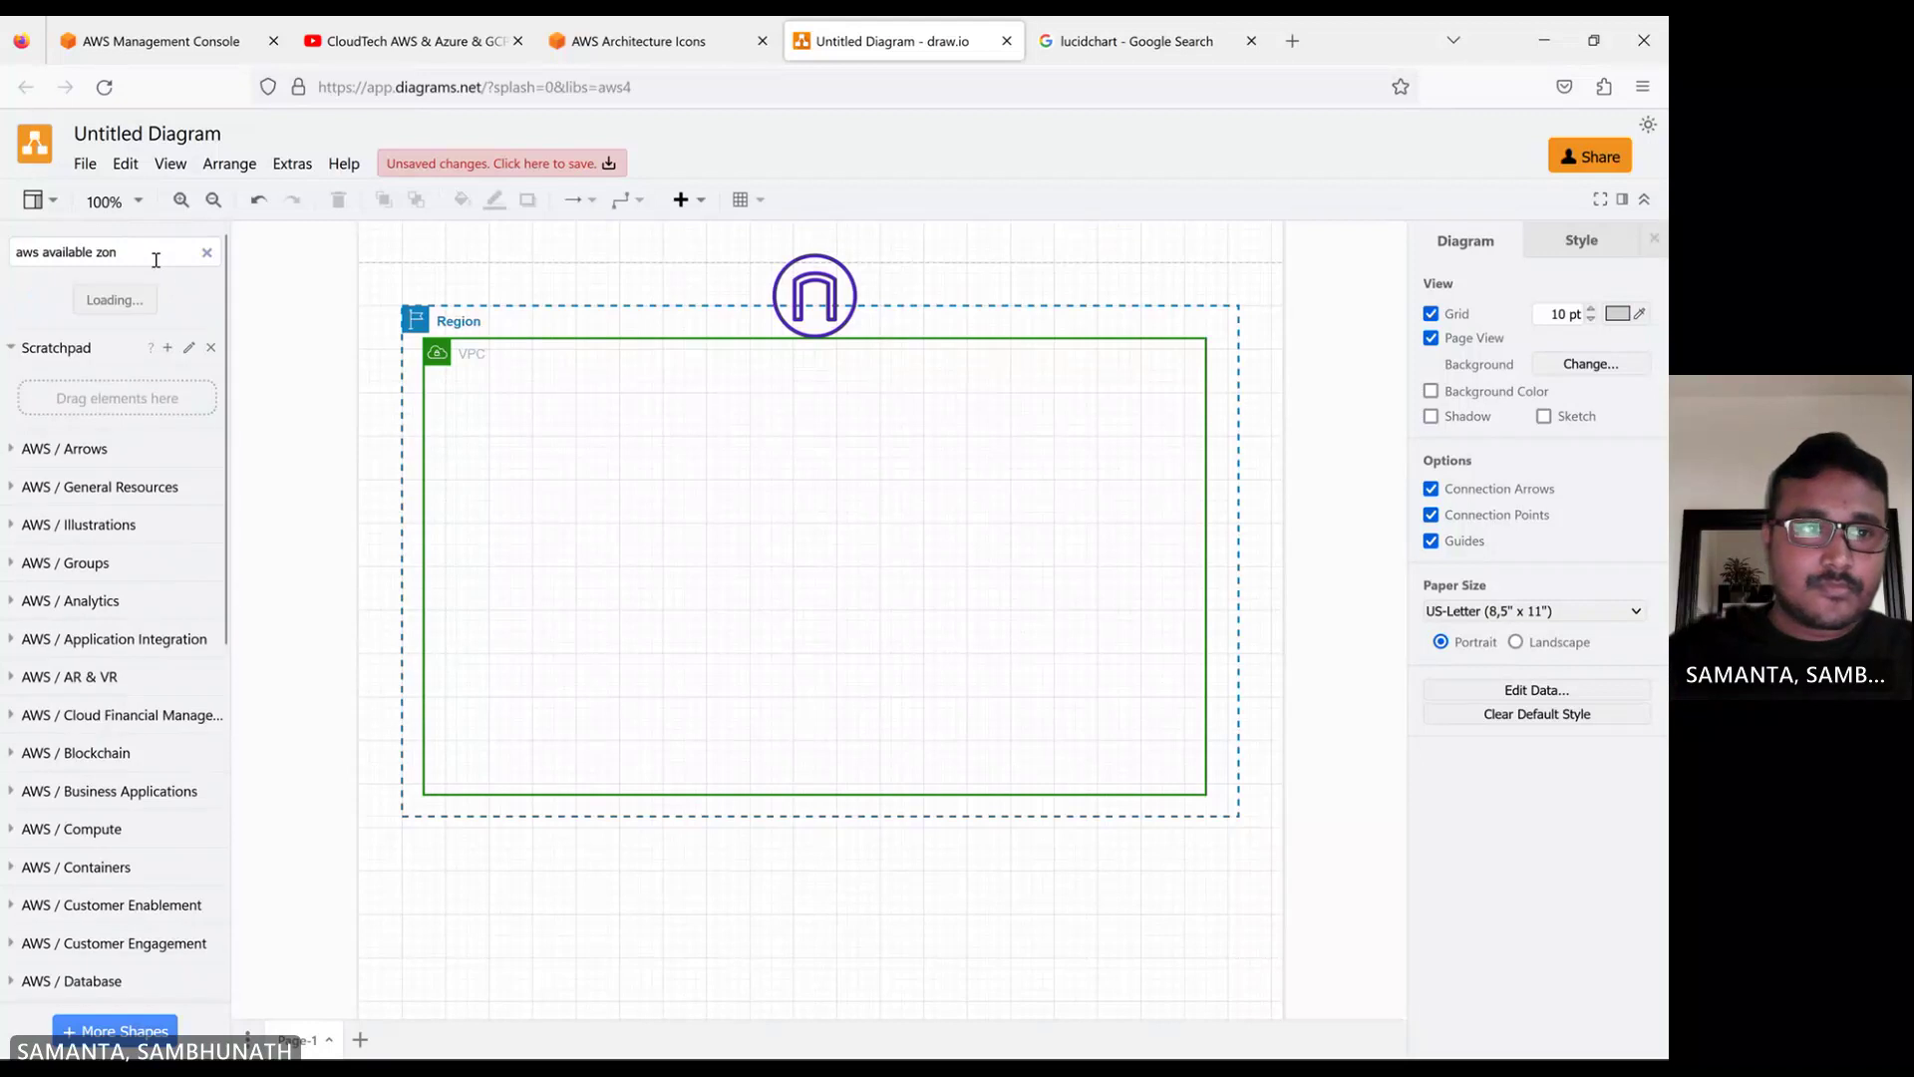
pyautogui.press('BackSpace')
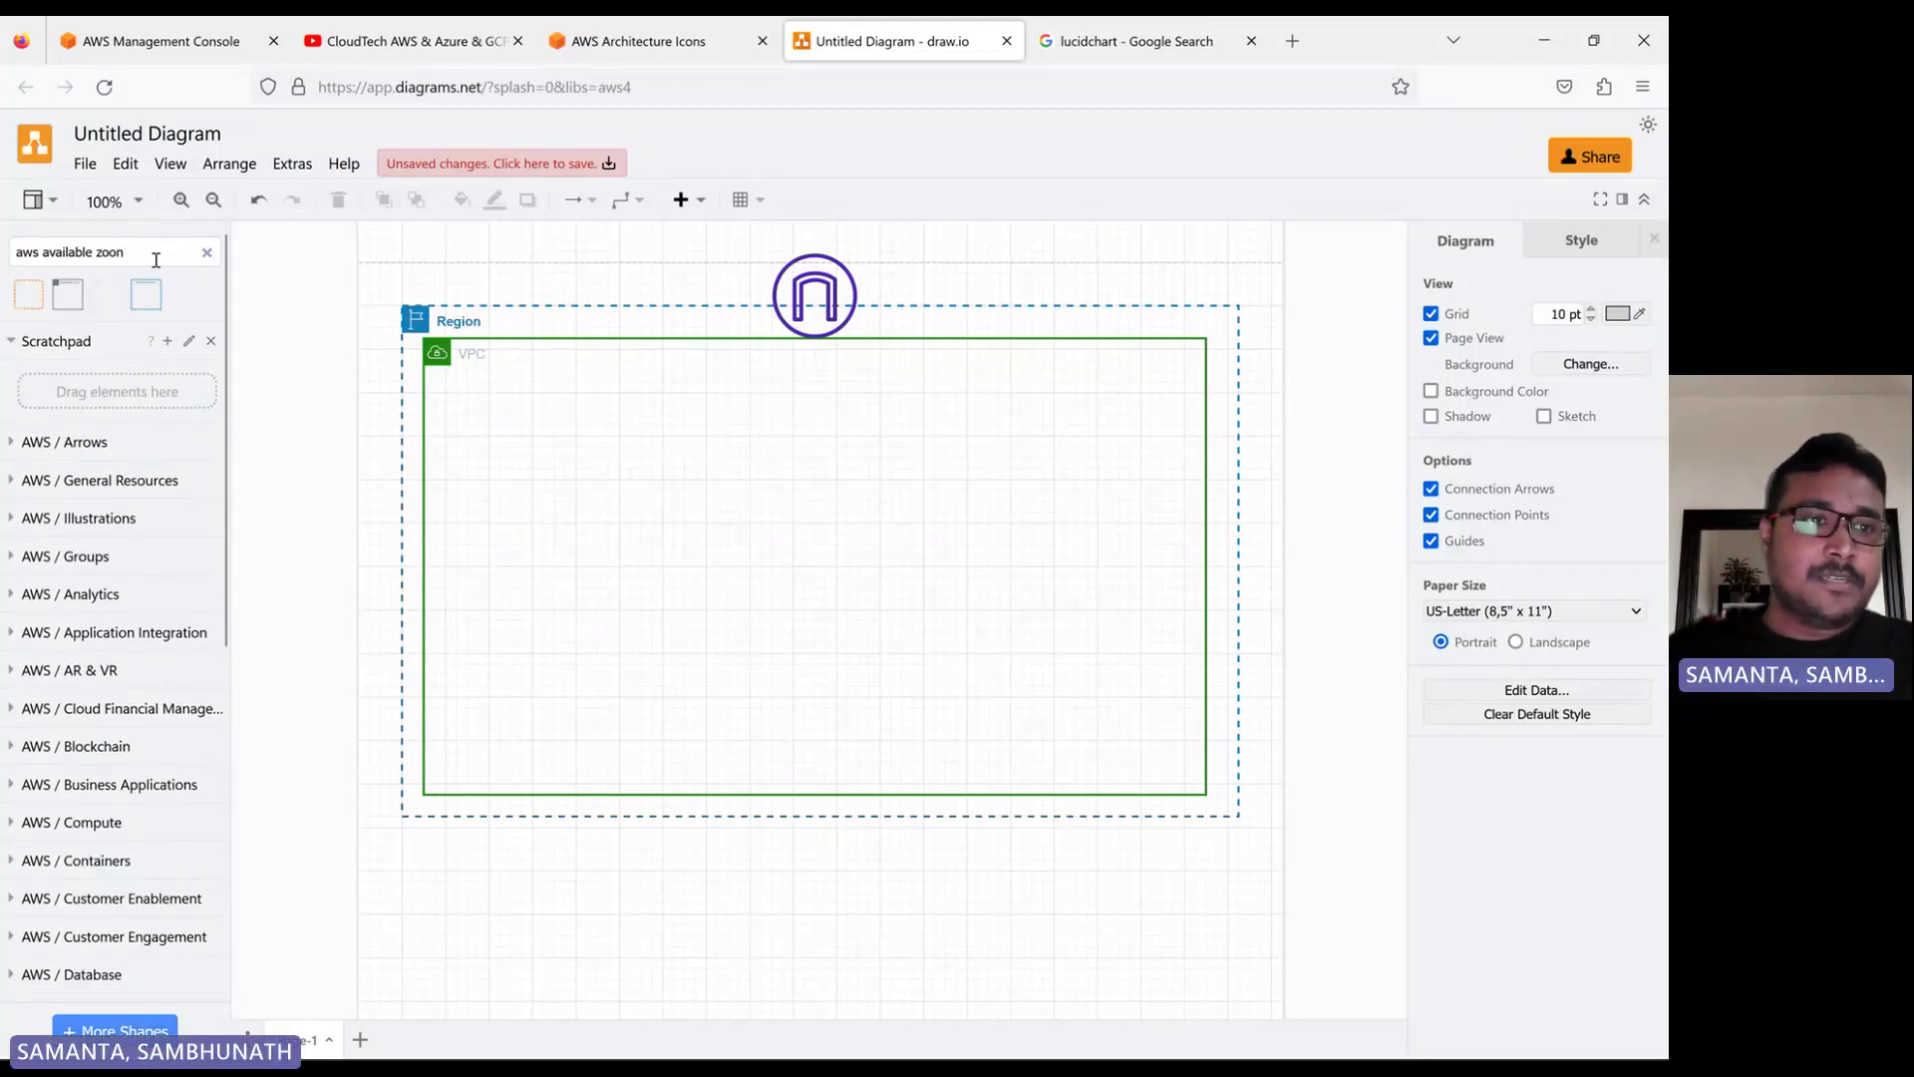
pyautogui.moveTo(28, 290)
pyautogui.moveTo(28, 294); pyautogui.dragTo(498, 414)
# Enlarge the availability zone container rightward, downward and upward so it fills most of the VPC's left half
pyautogui.moveTo(717, 523); pyautogui.dragTo(739, 521)
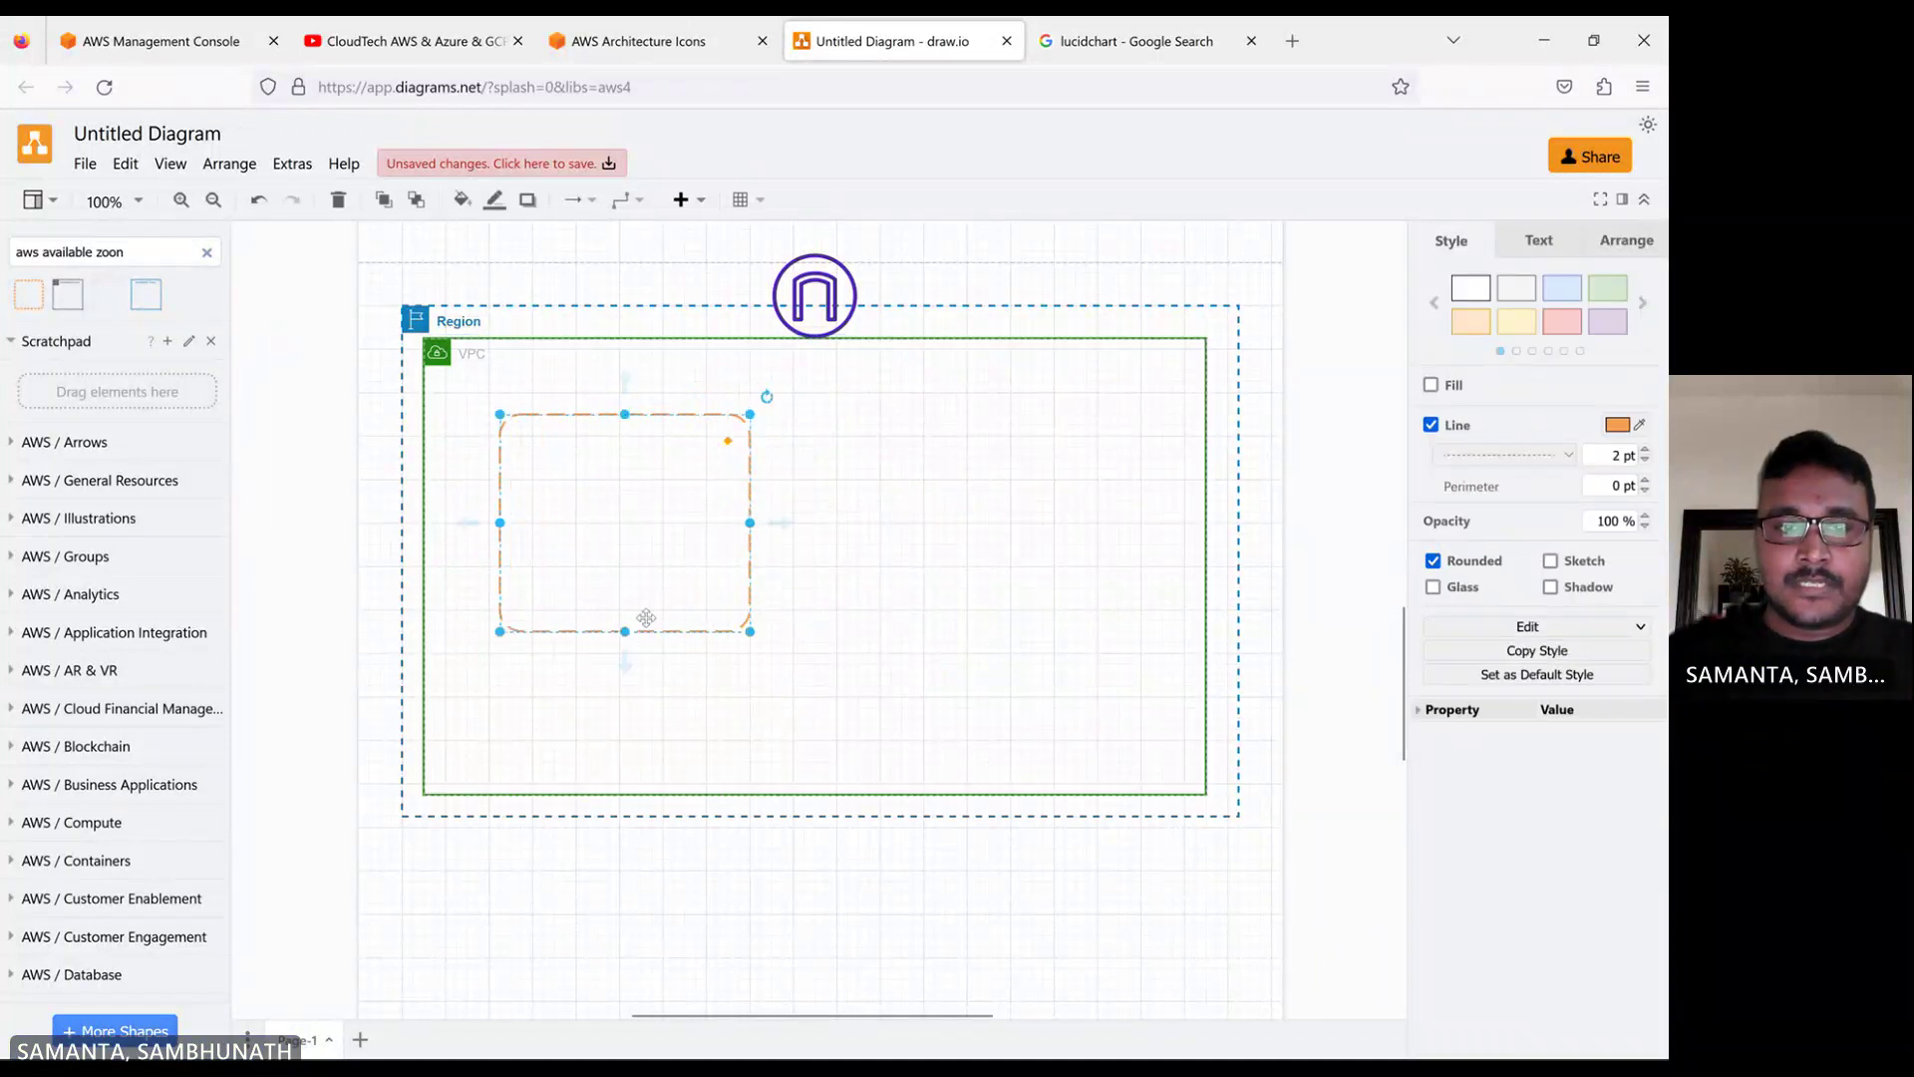
pyautogui.moveTo(624, 631); pyautogui.dragTo(626, 695)
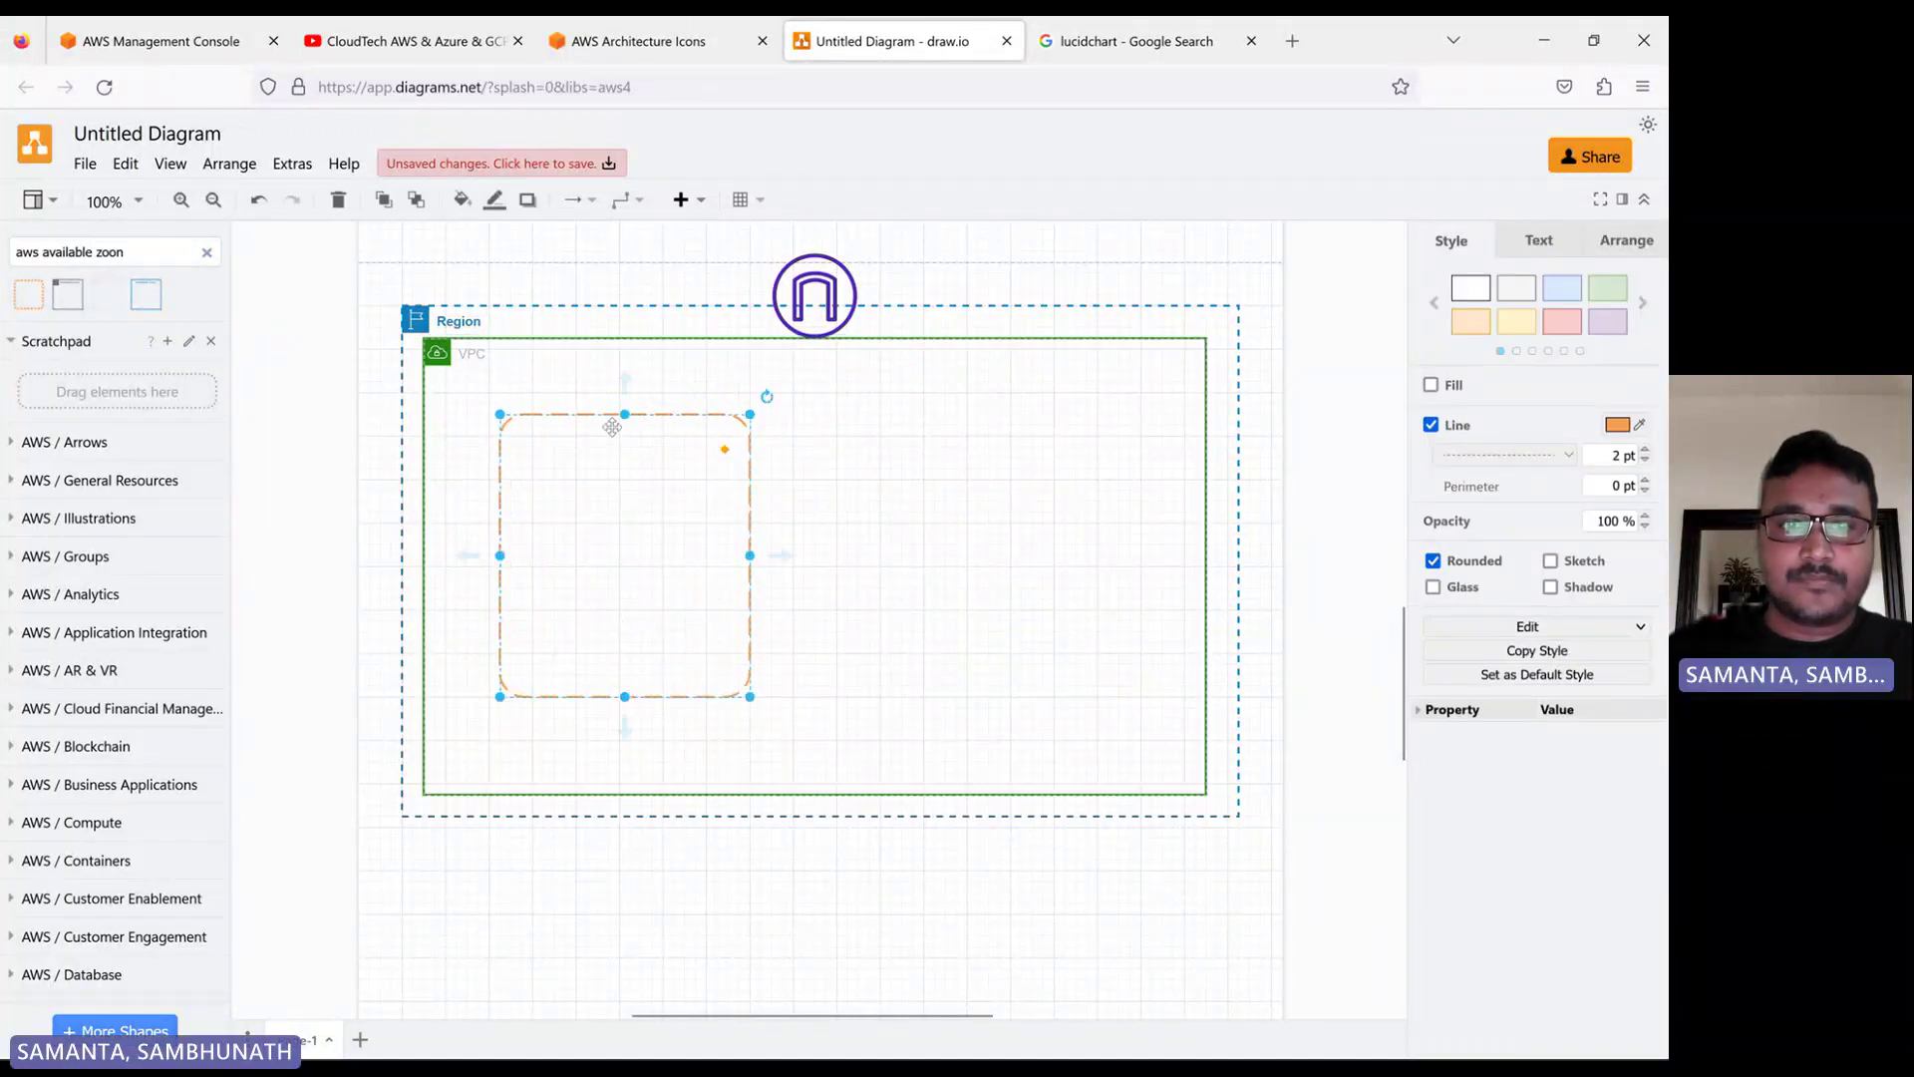
pyautogui.moveTo(624, 415); pyautogui.dragTo(622, 381)
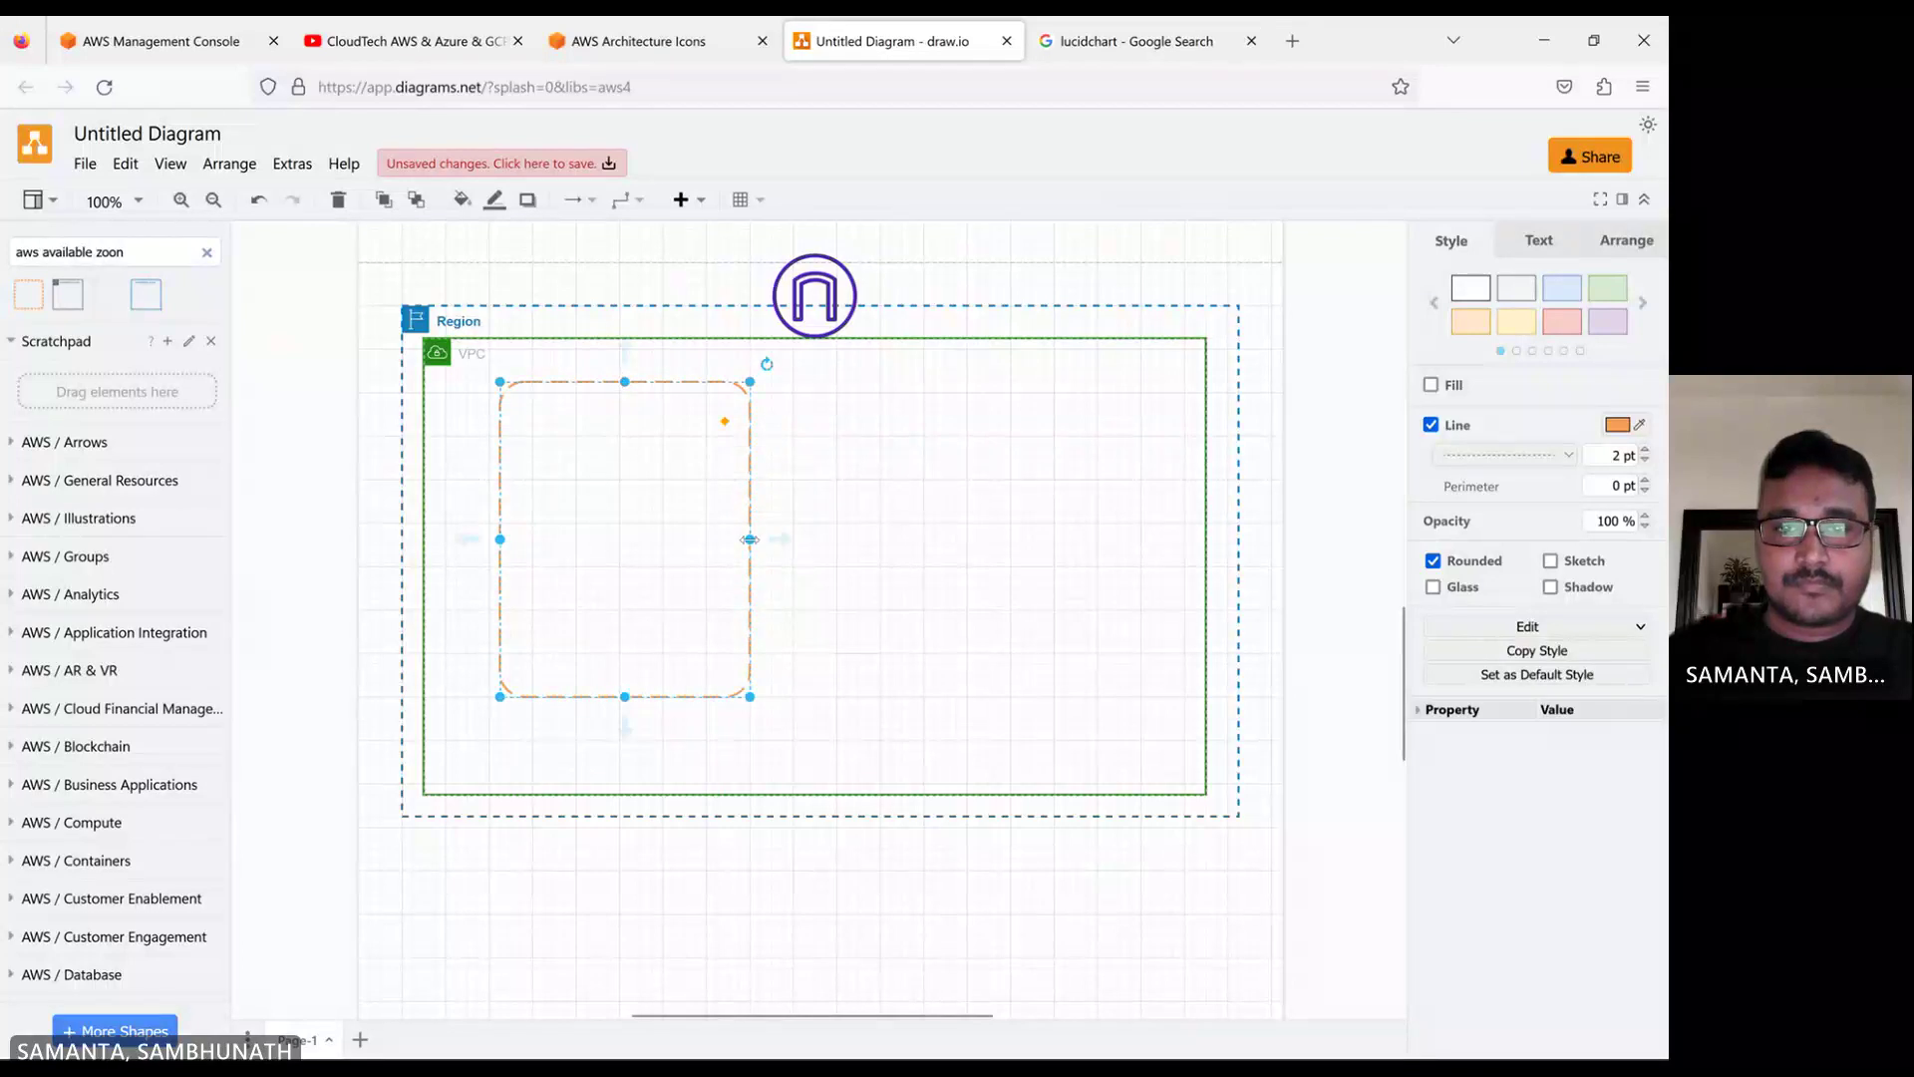
pyautogui.moveTo(749, 539); pyautogui.dragTo(782, 540)
pyautogui.click(814, 538)
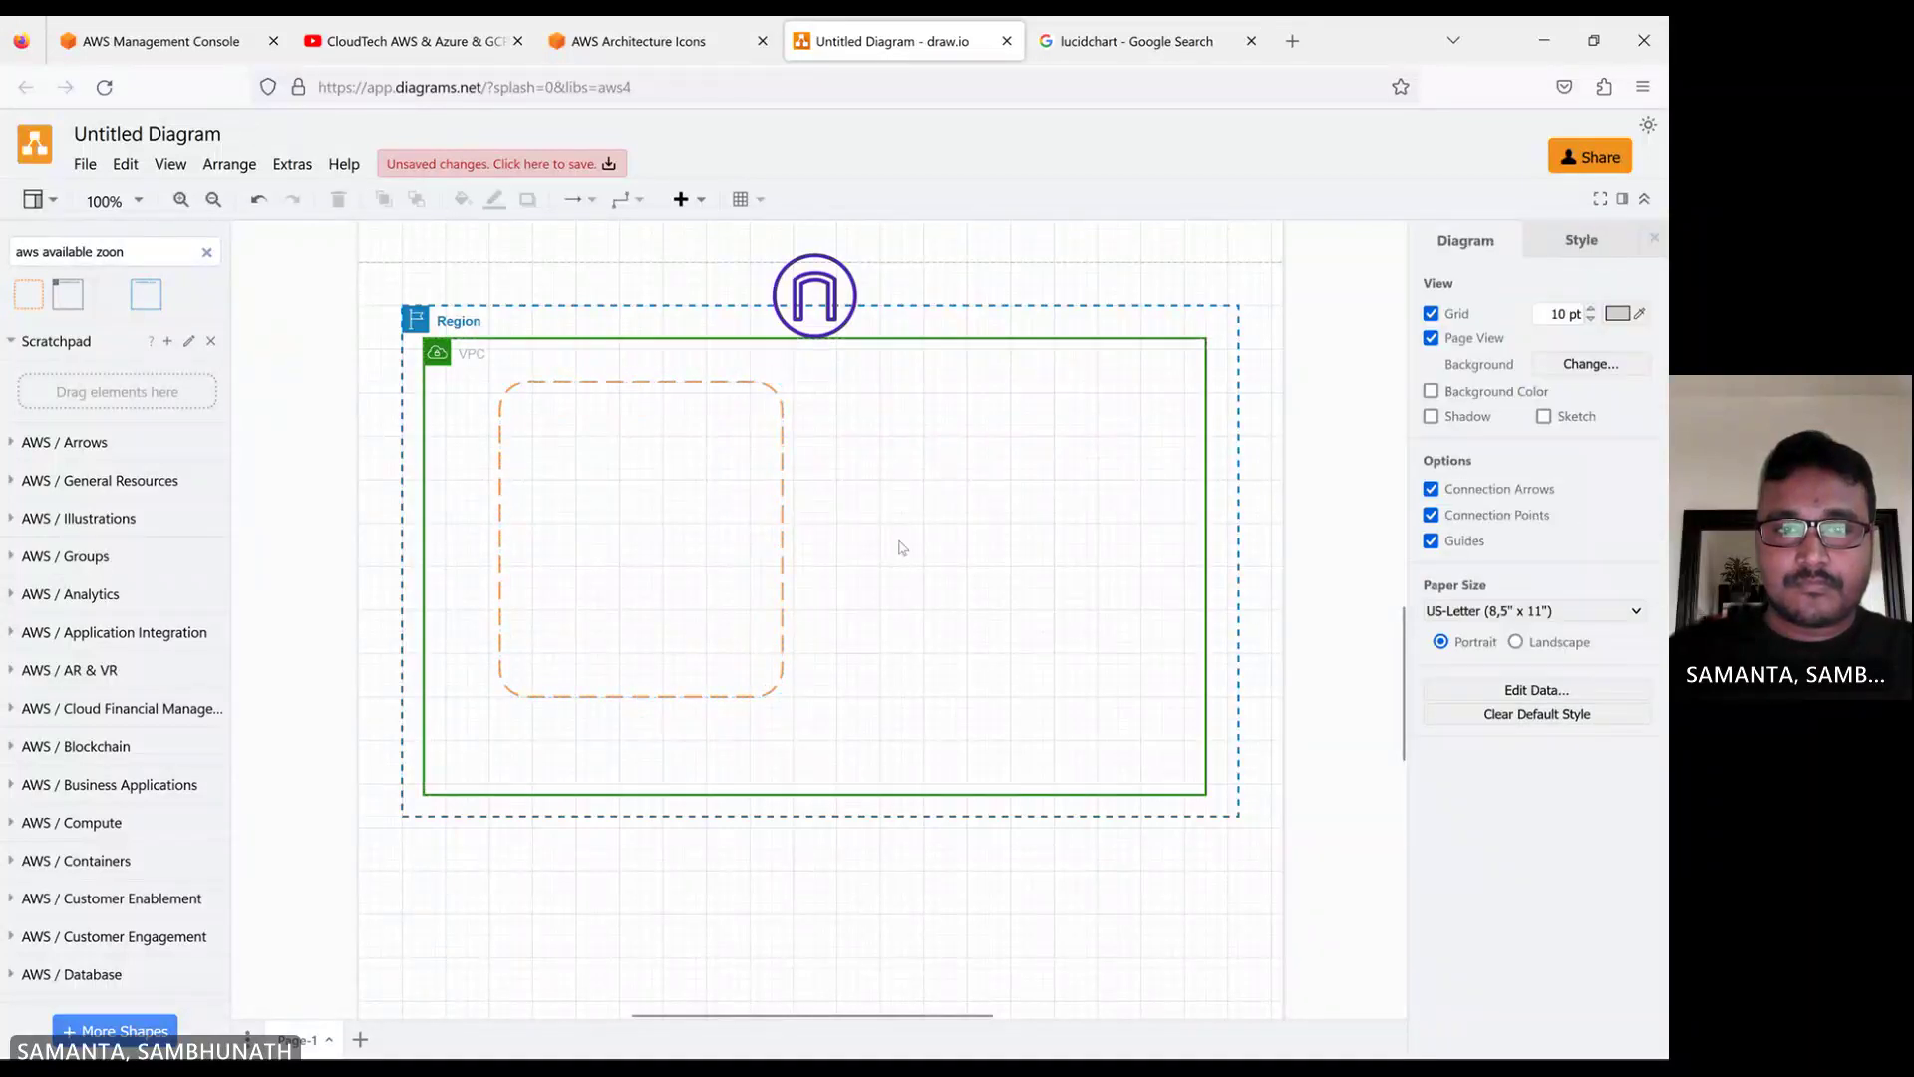
# Left-align the text of the availability zone container
pyautogui.click(681, 556)
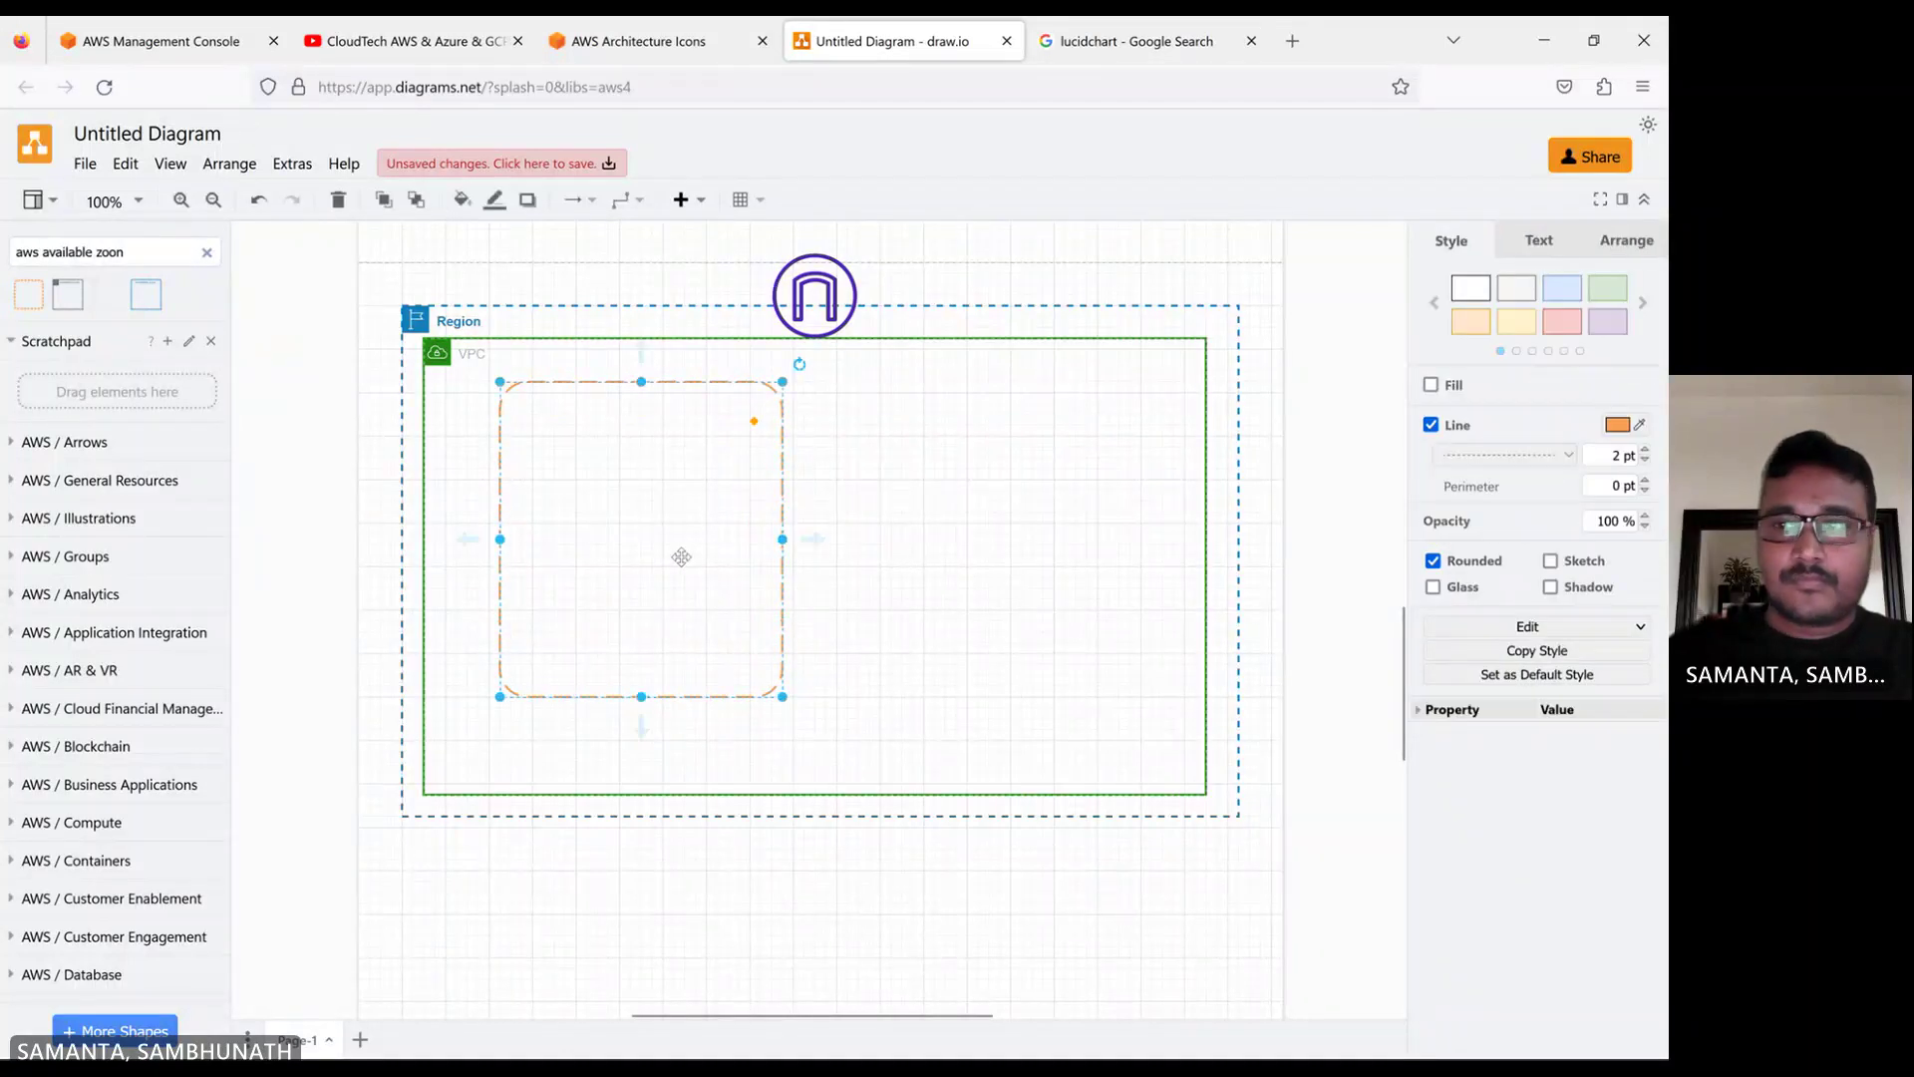
pyautogui.click(1534, 252)
pyautogui.click(1432, 386)
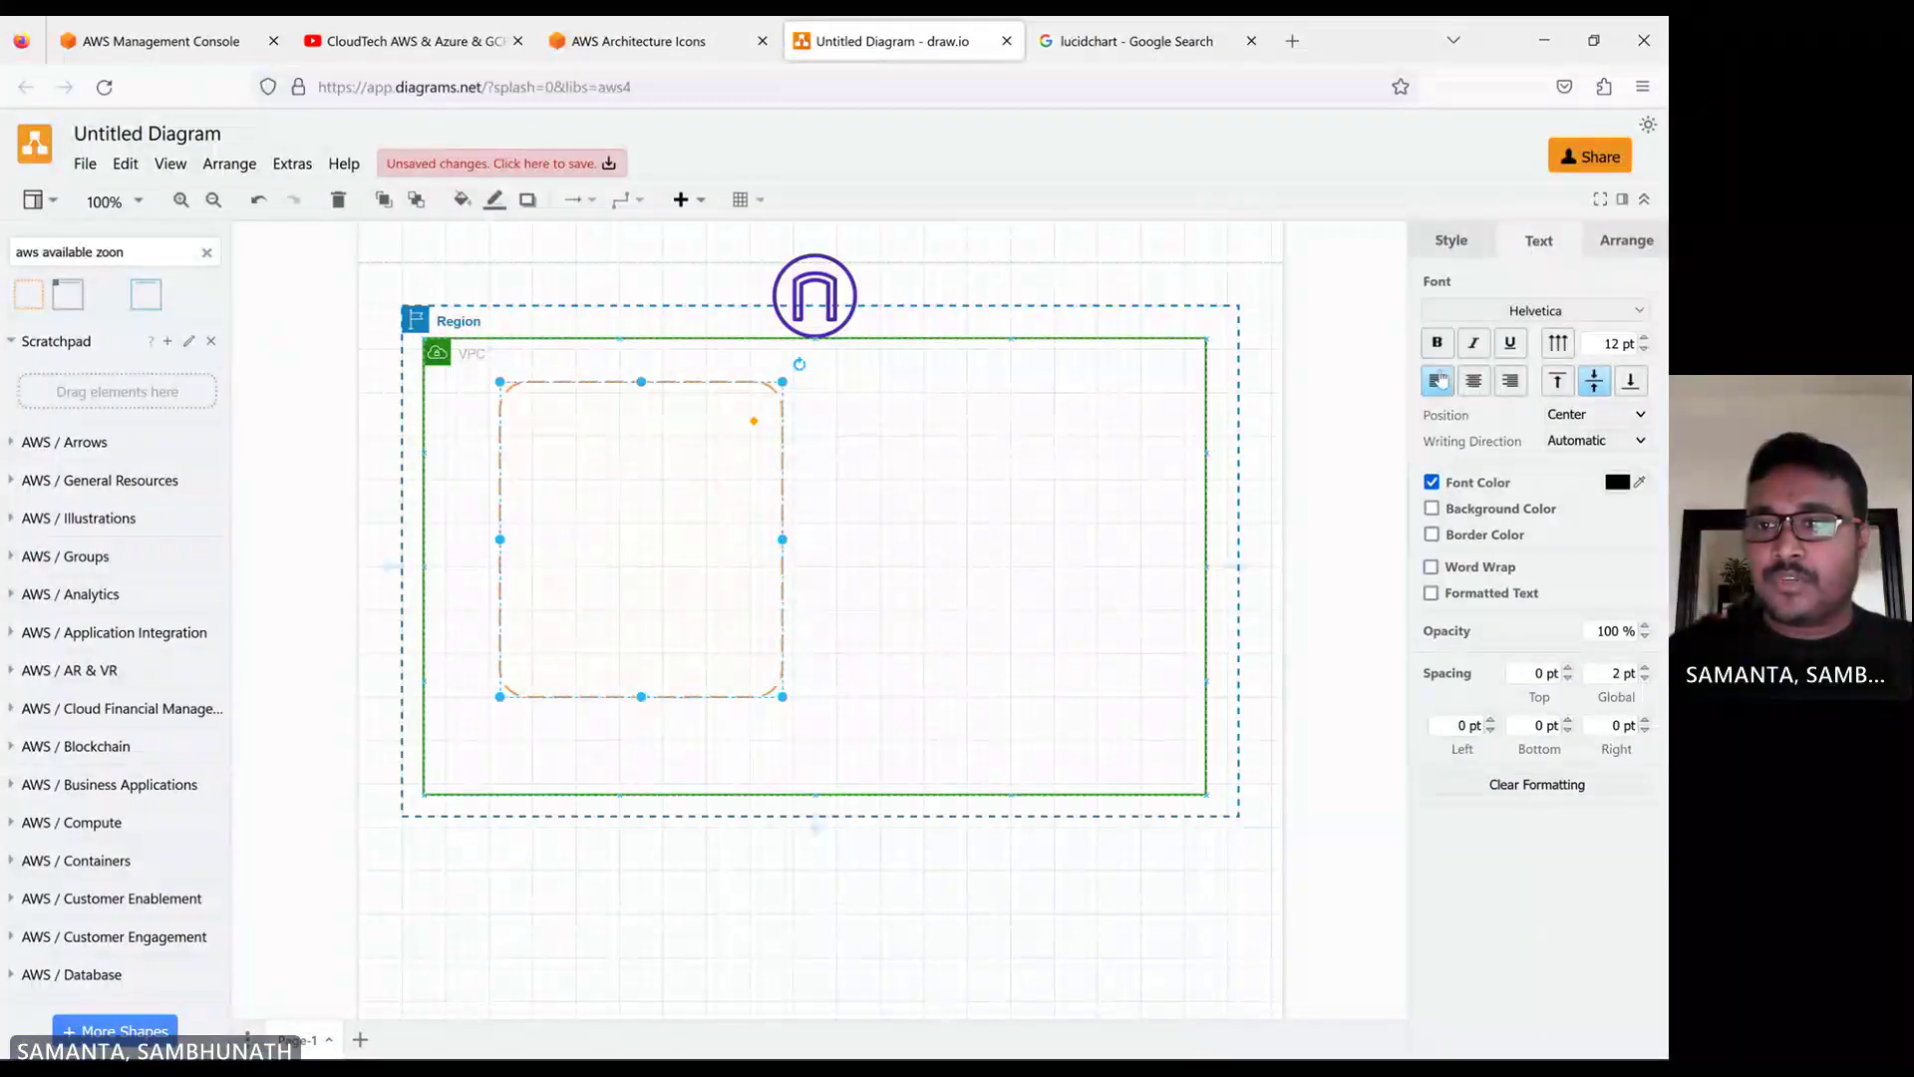
pyautogui.click(710, 493)
pyautogui.rightClick(710, 493)
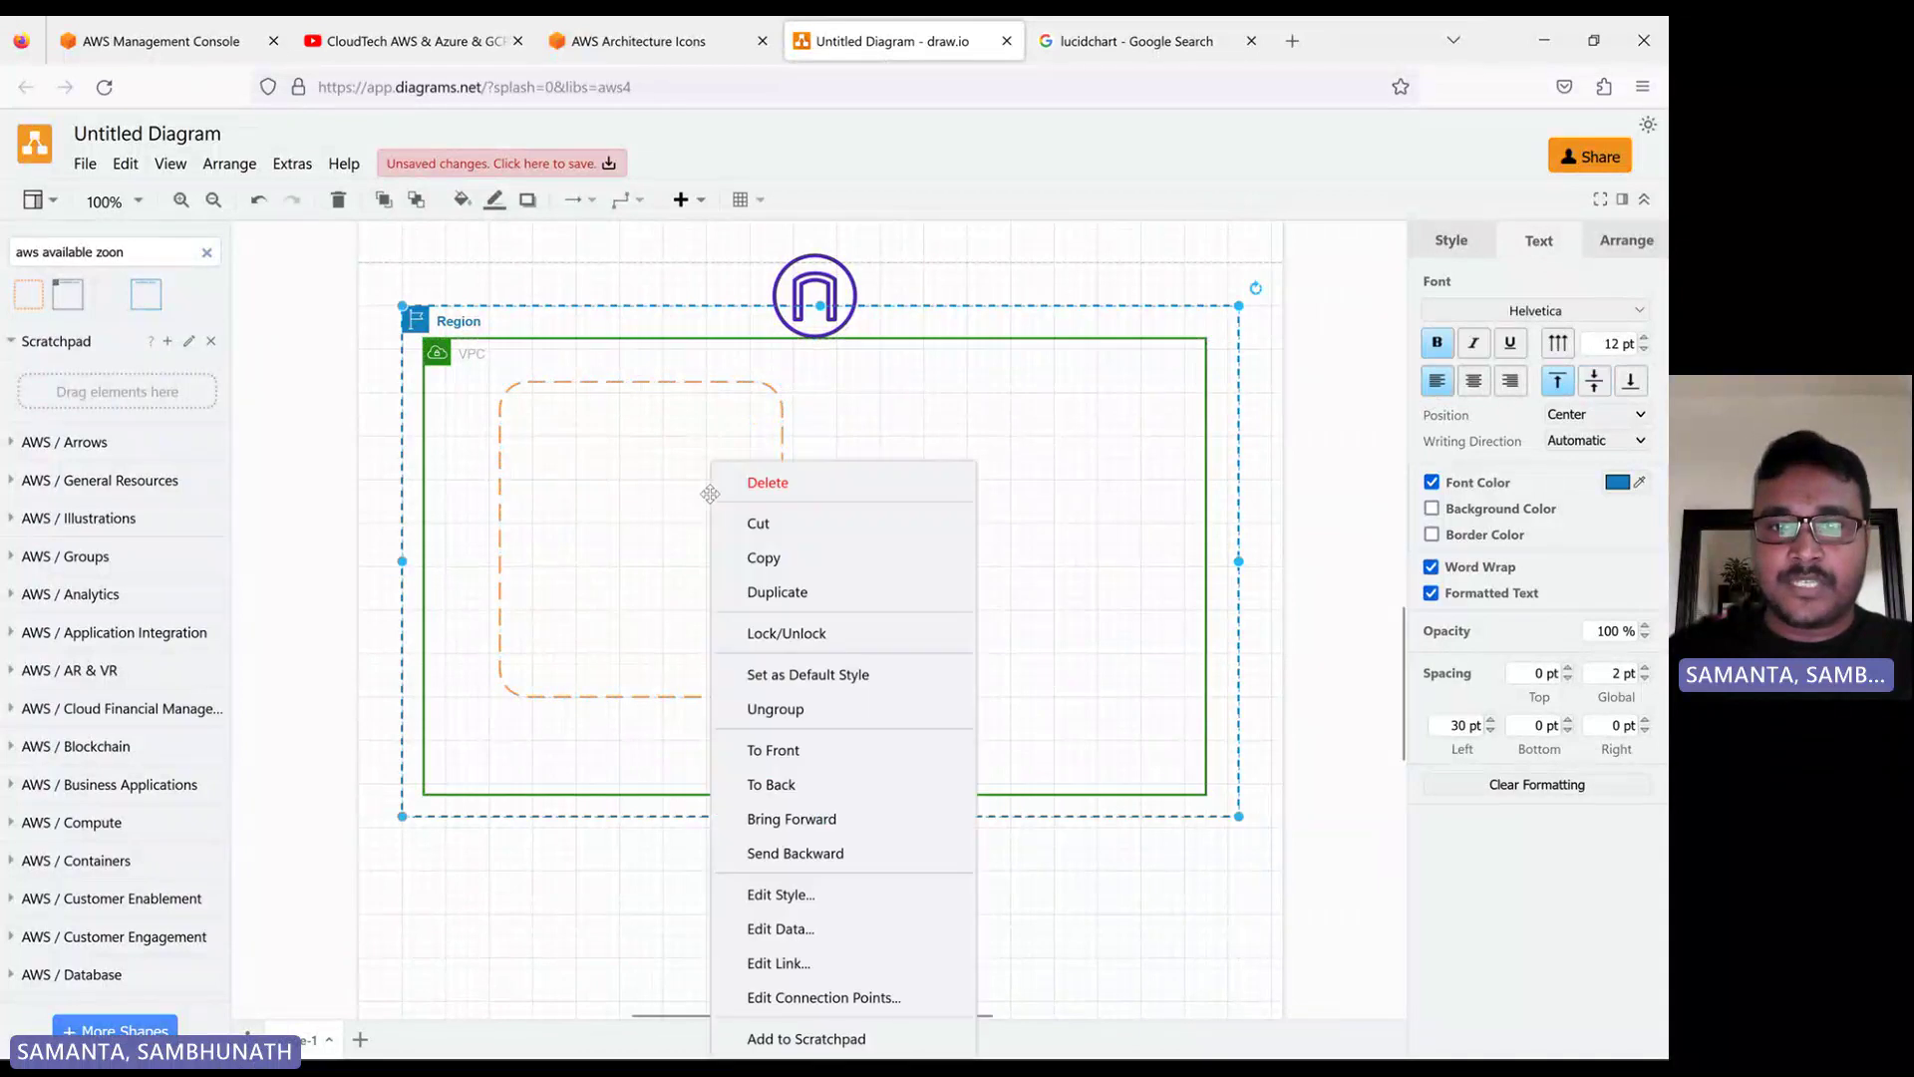
pyautogui.click(769, 589)
pyautogui.moveTo(701, 522); pyautogui.dragTo(1013, 516)
pyautogui.click(1012, 516)
pyautogui.hotkey('ctrl', 'z')
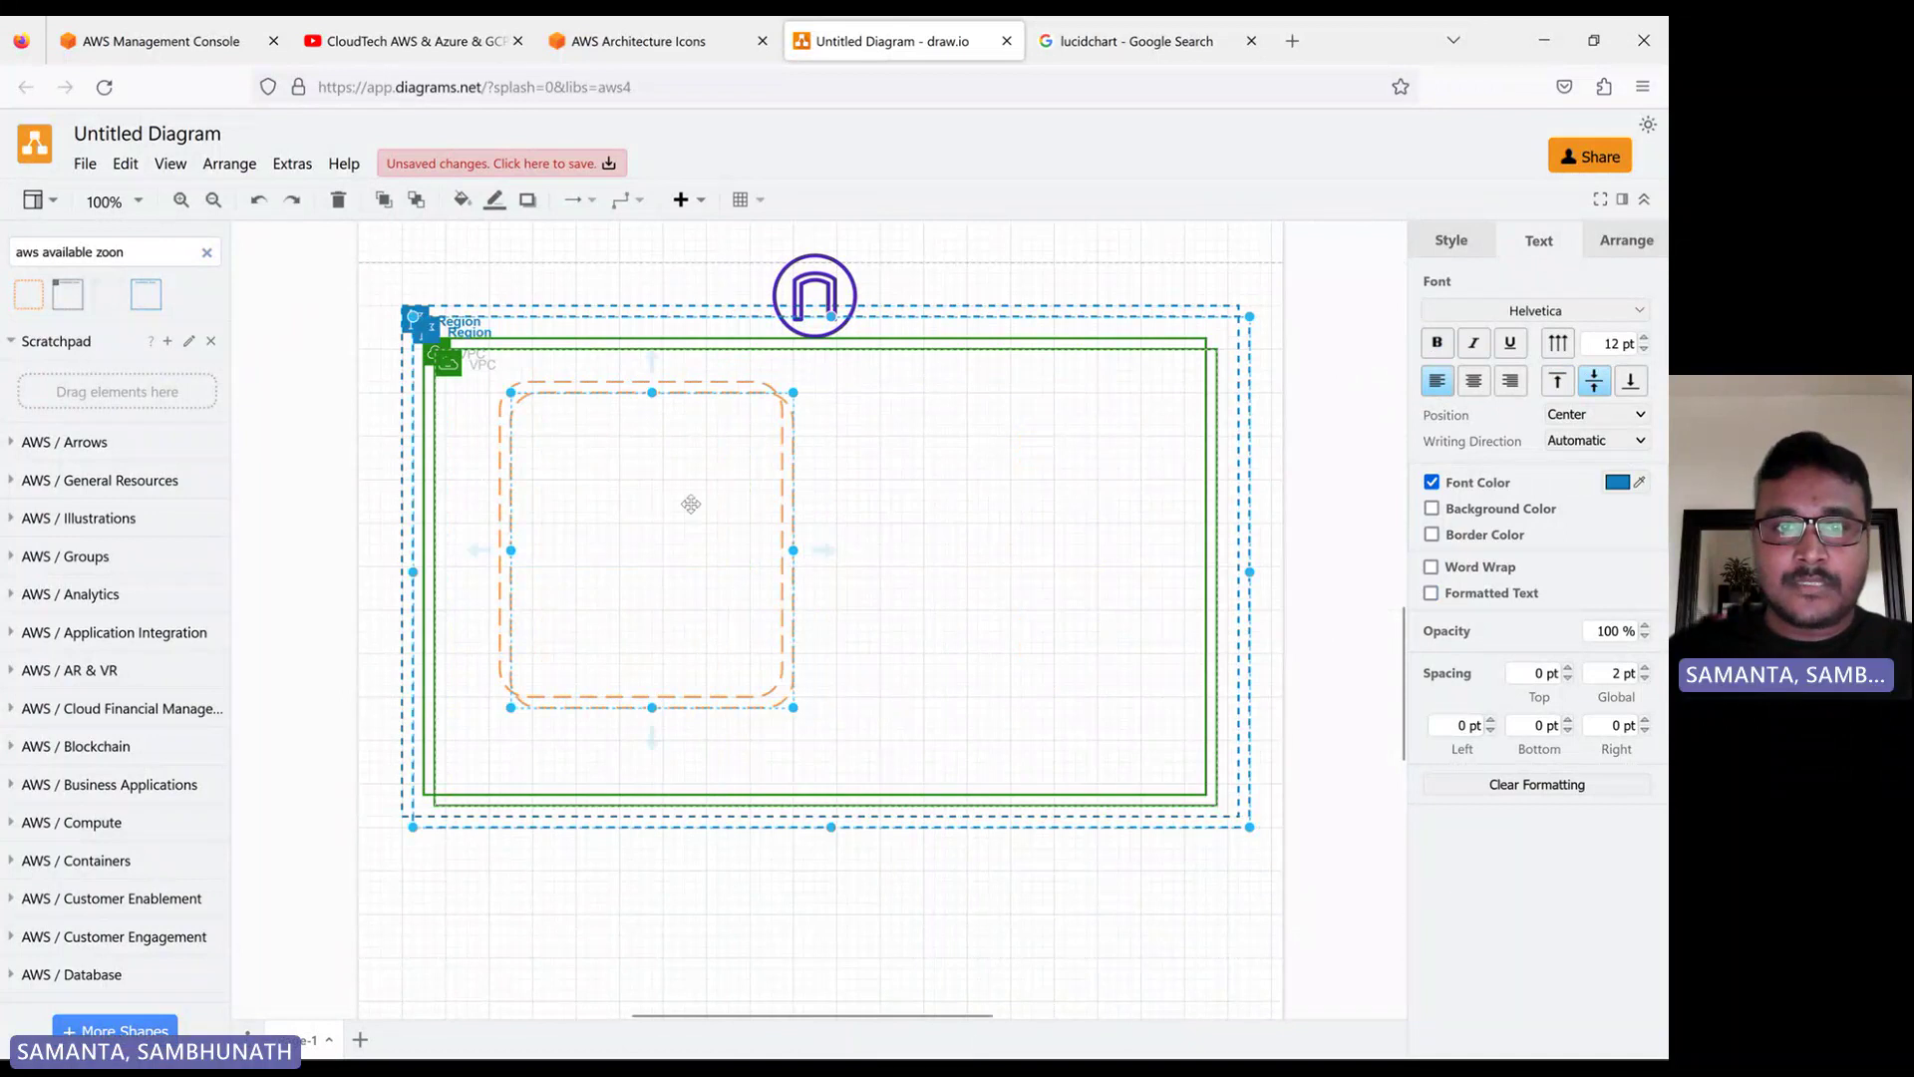
pyautogui.click(688, 504)
pyautogui.click(695, 516)
pyautogui.moveTo(747, 521); pyautogui.dragTo(1061, 509)
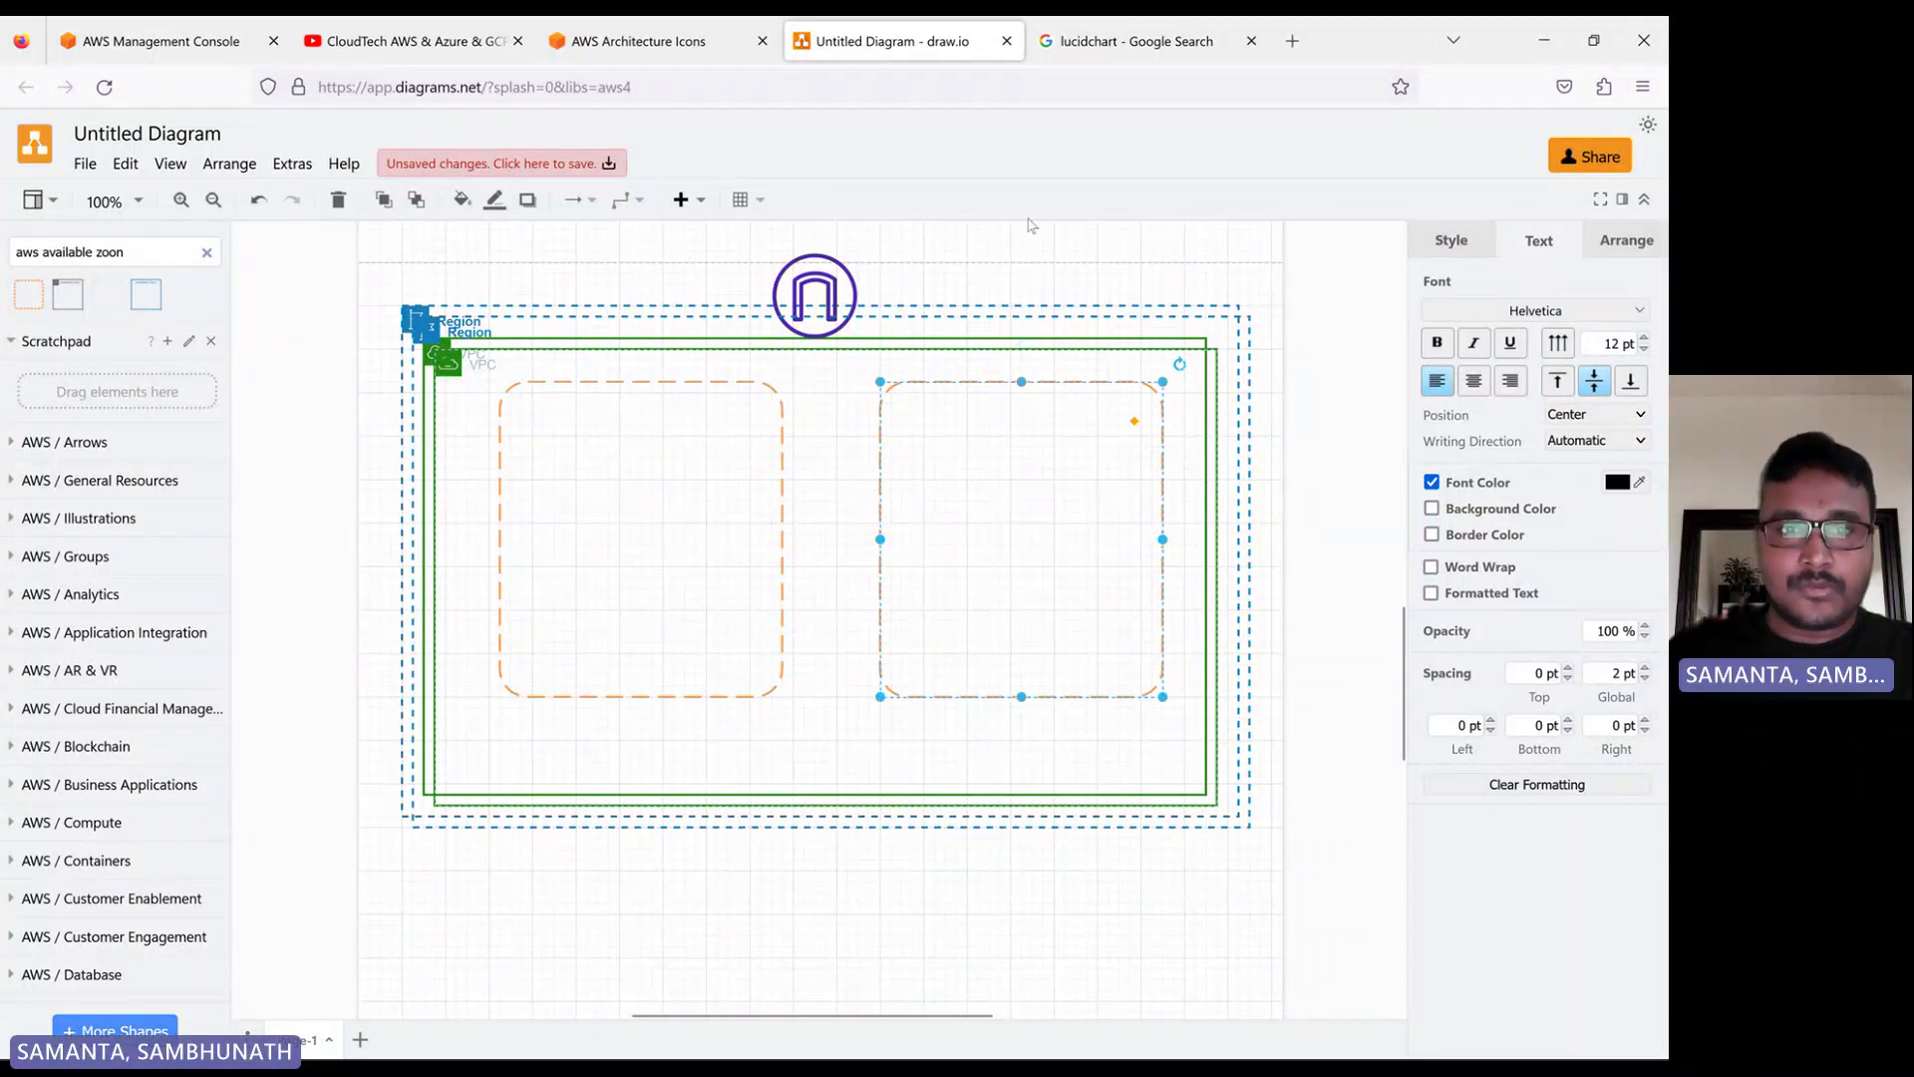
pyautogui.hotkey('ctrl', 'z')
# Duplicate only the availability zone container and place the copy in the VPC's right half, level with the original
pyautogui.click(664, 501)
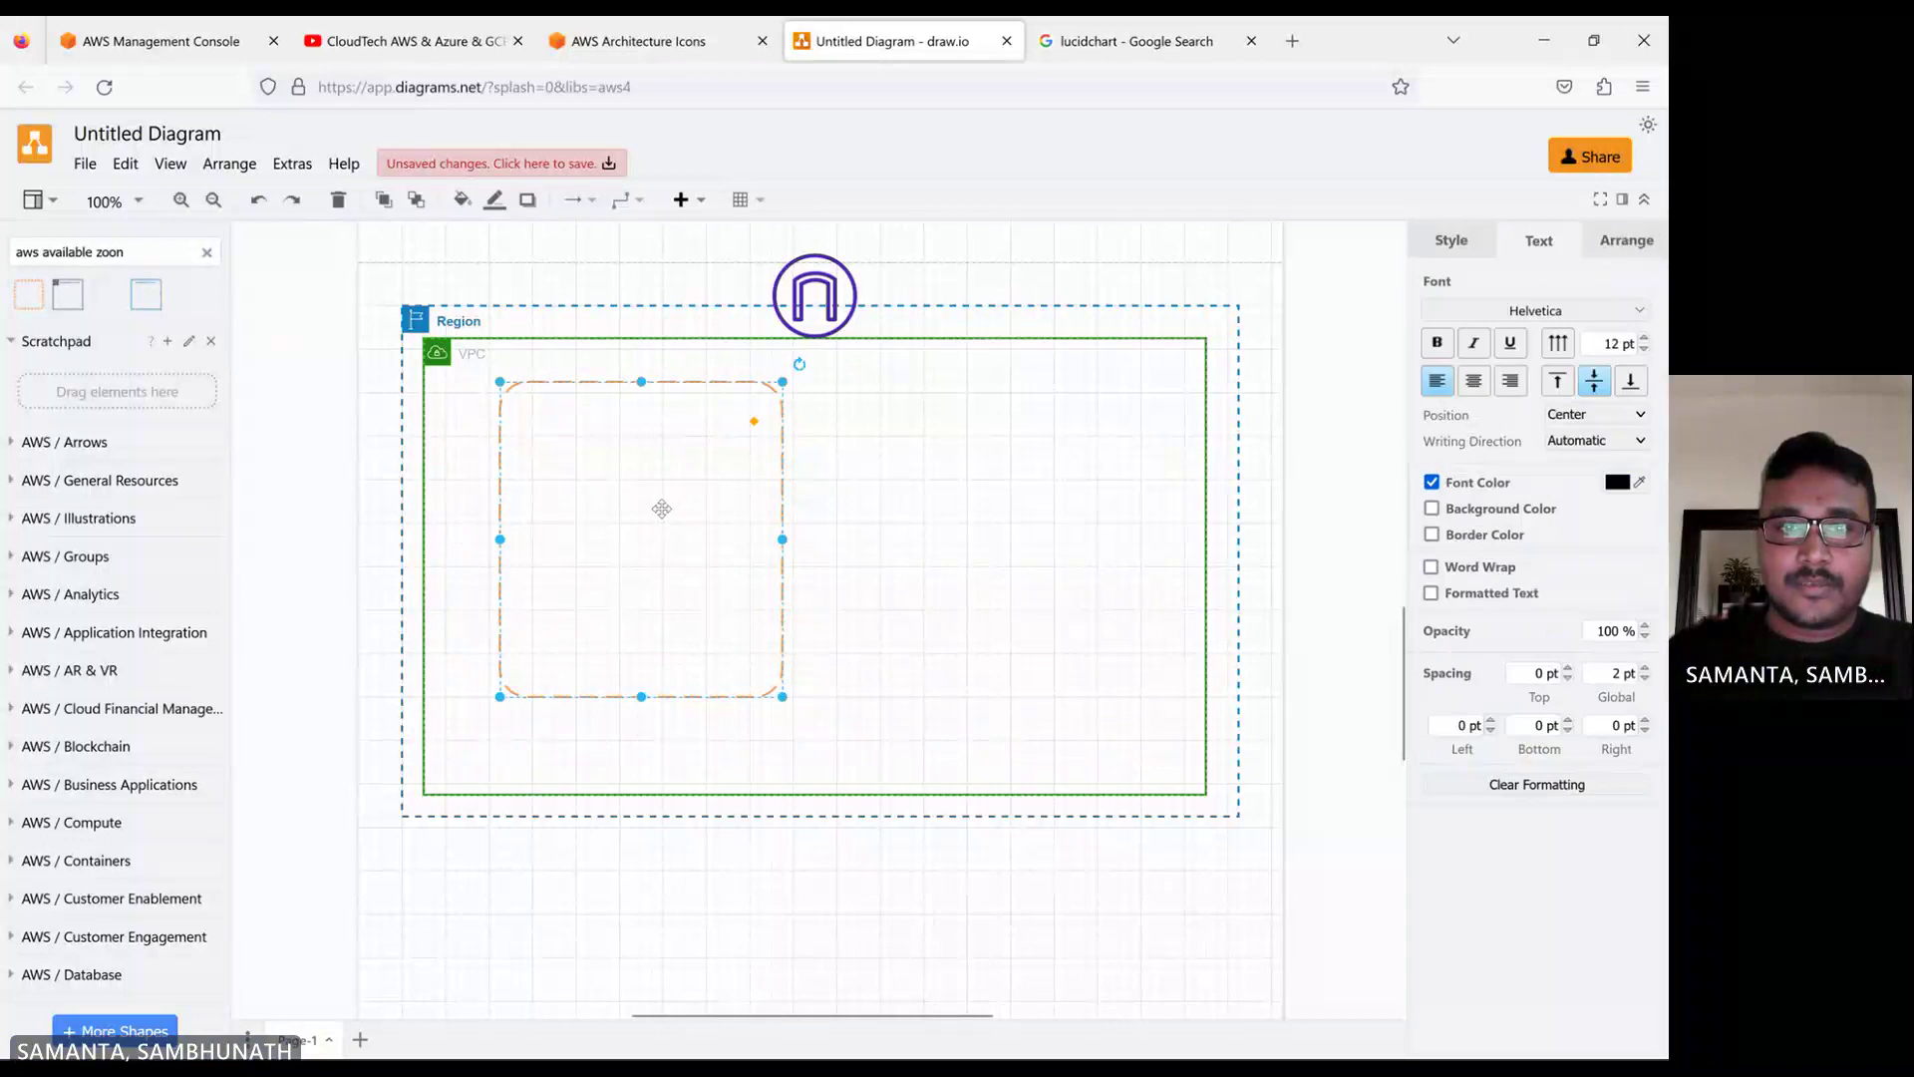
pyautogui.rightClick(664, 501)
pyautogui.click(730, 626)
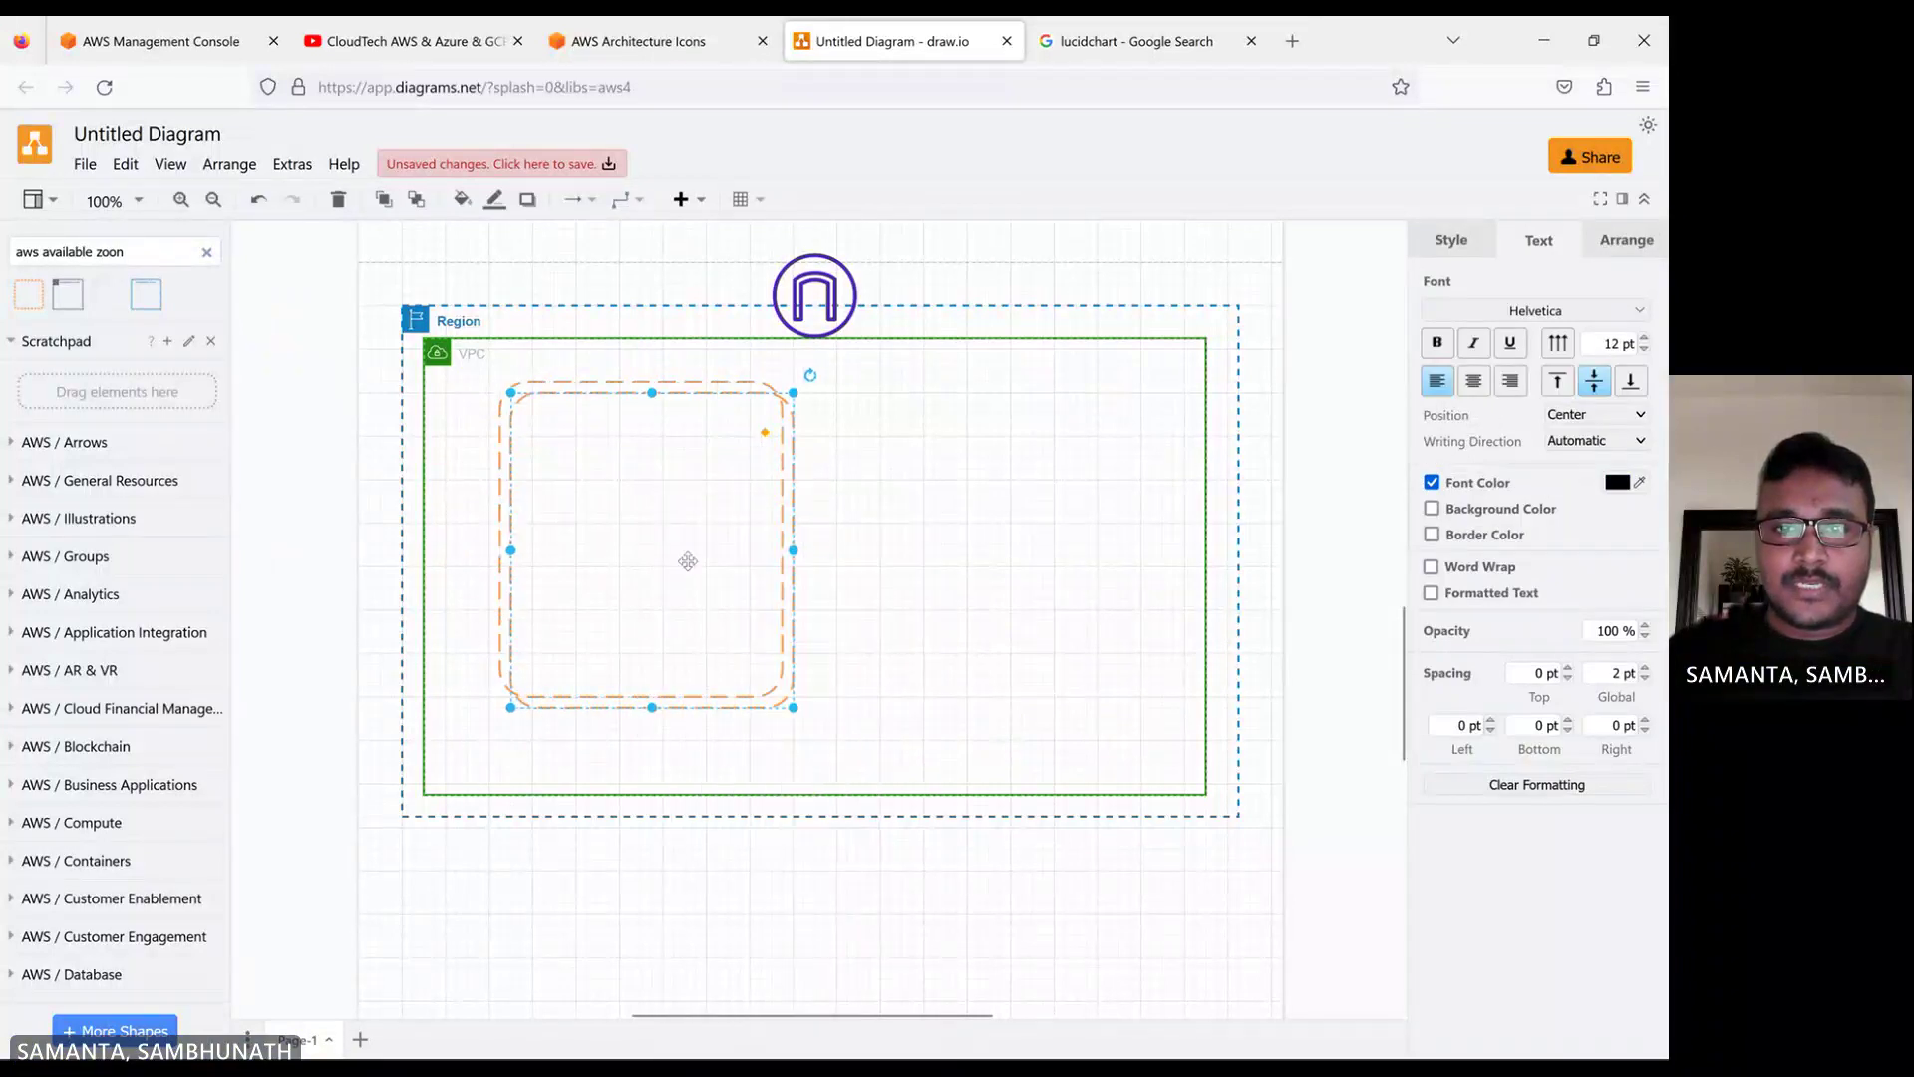
pyautogui.moveTo(623, 543); pyautogui.dragTo(988, 543)
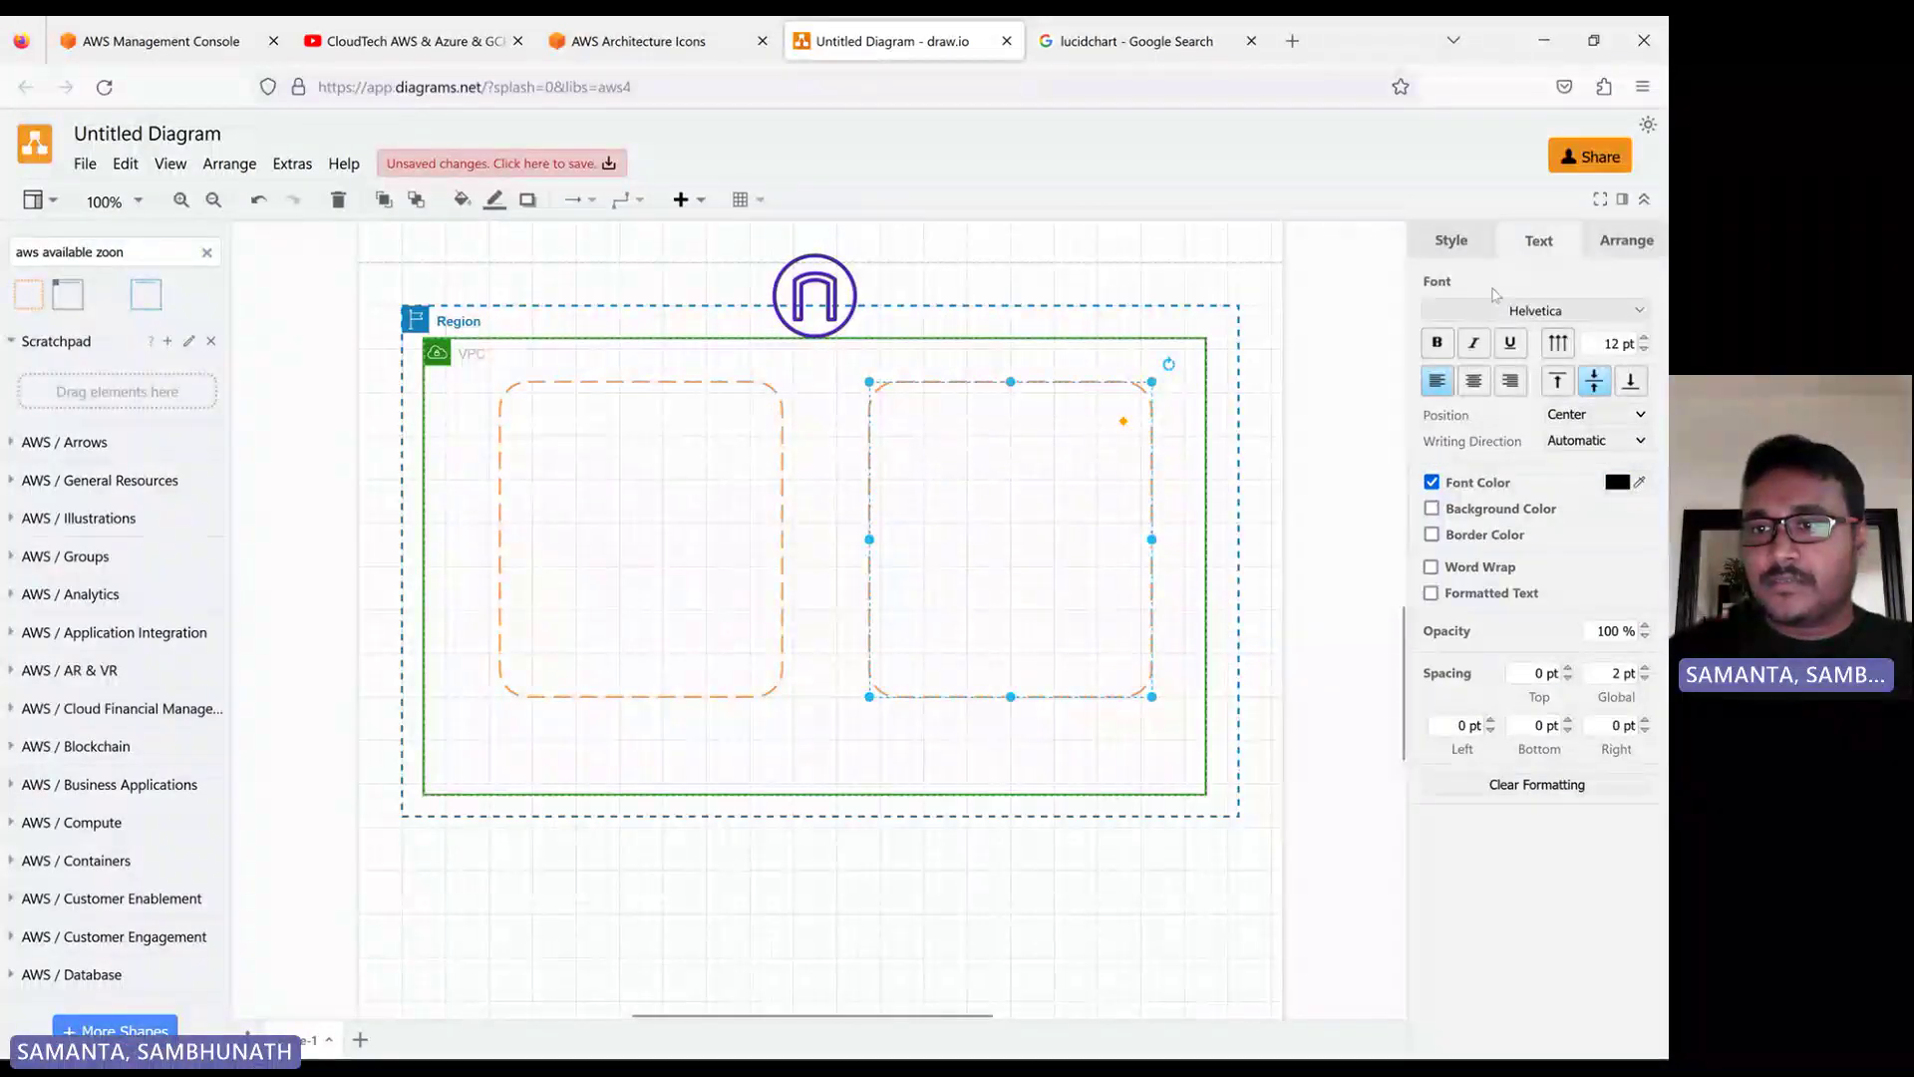
# Thicken the dashed borders of both availability zone containers to 4 pt
pyautogui.click(1452, 240)
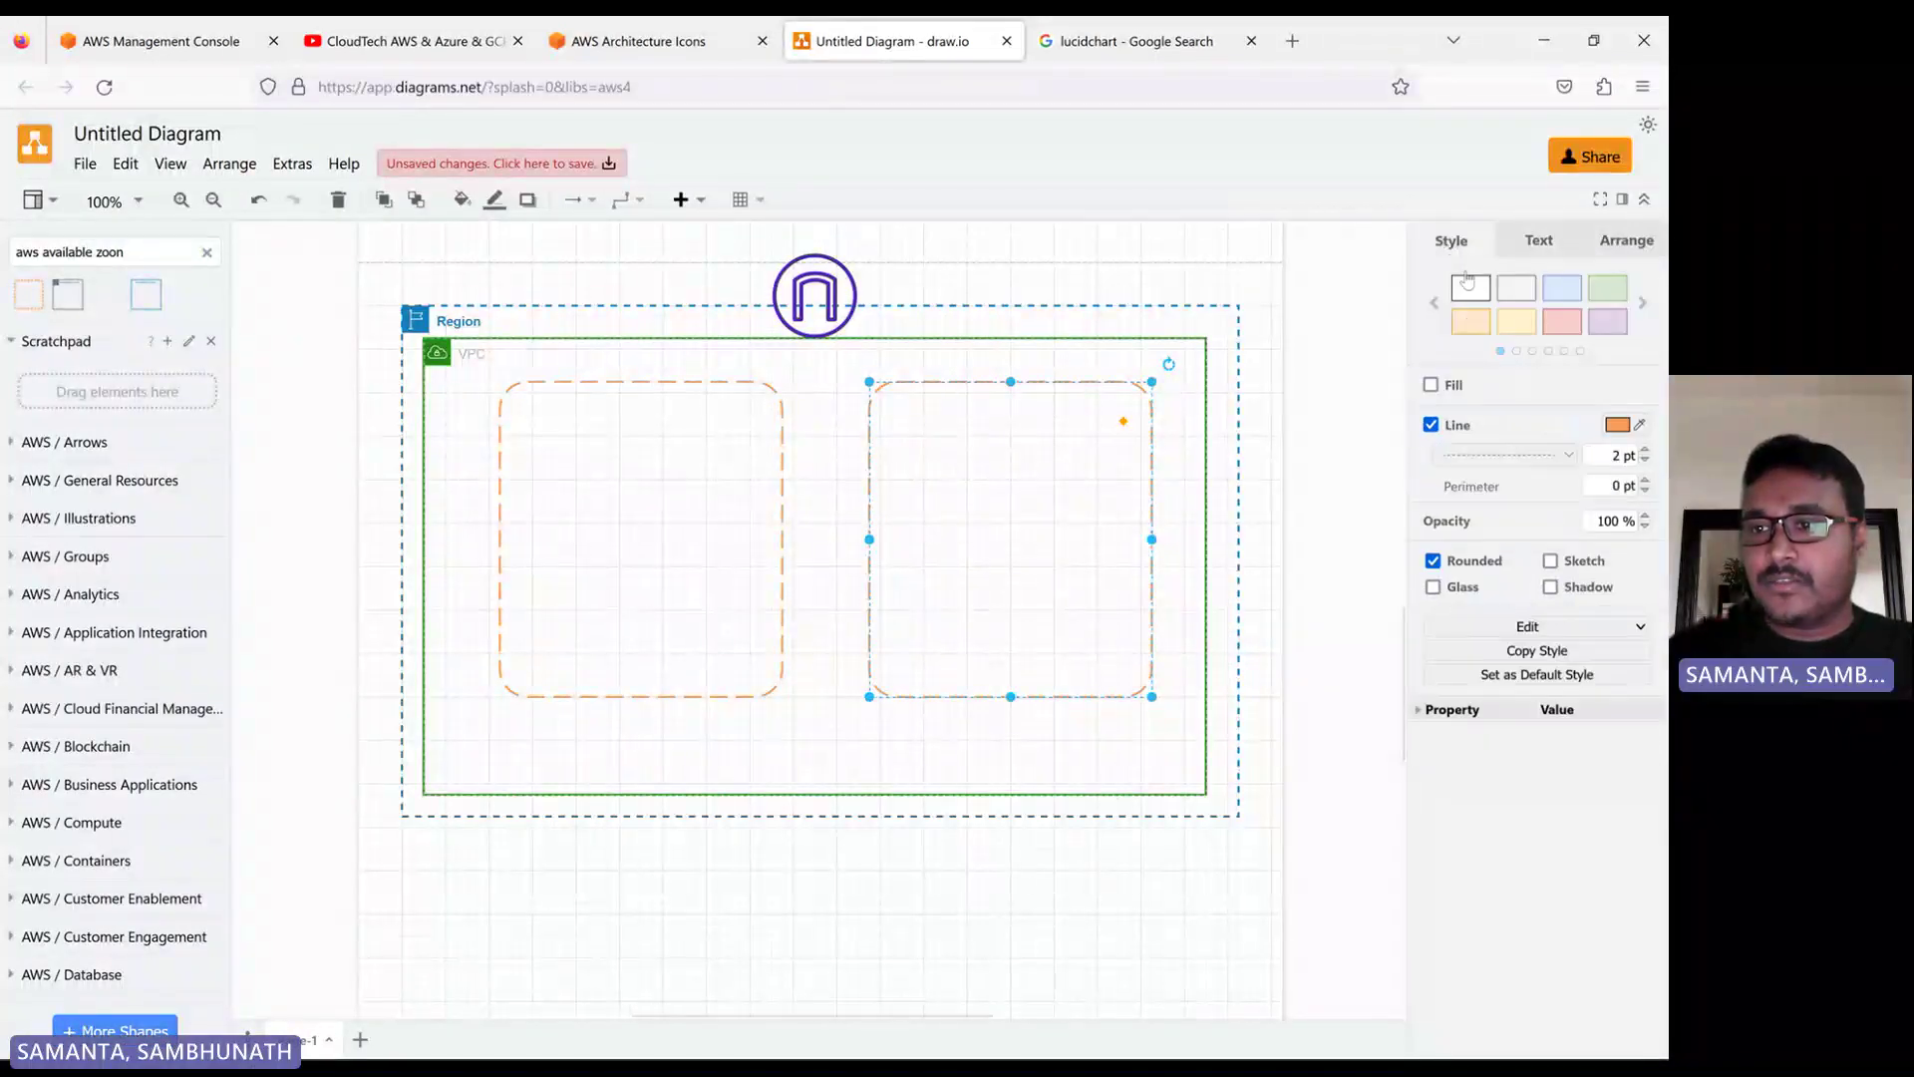
pyautogui.click(1646, 450)
pyautogui.click(610, 481)
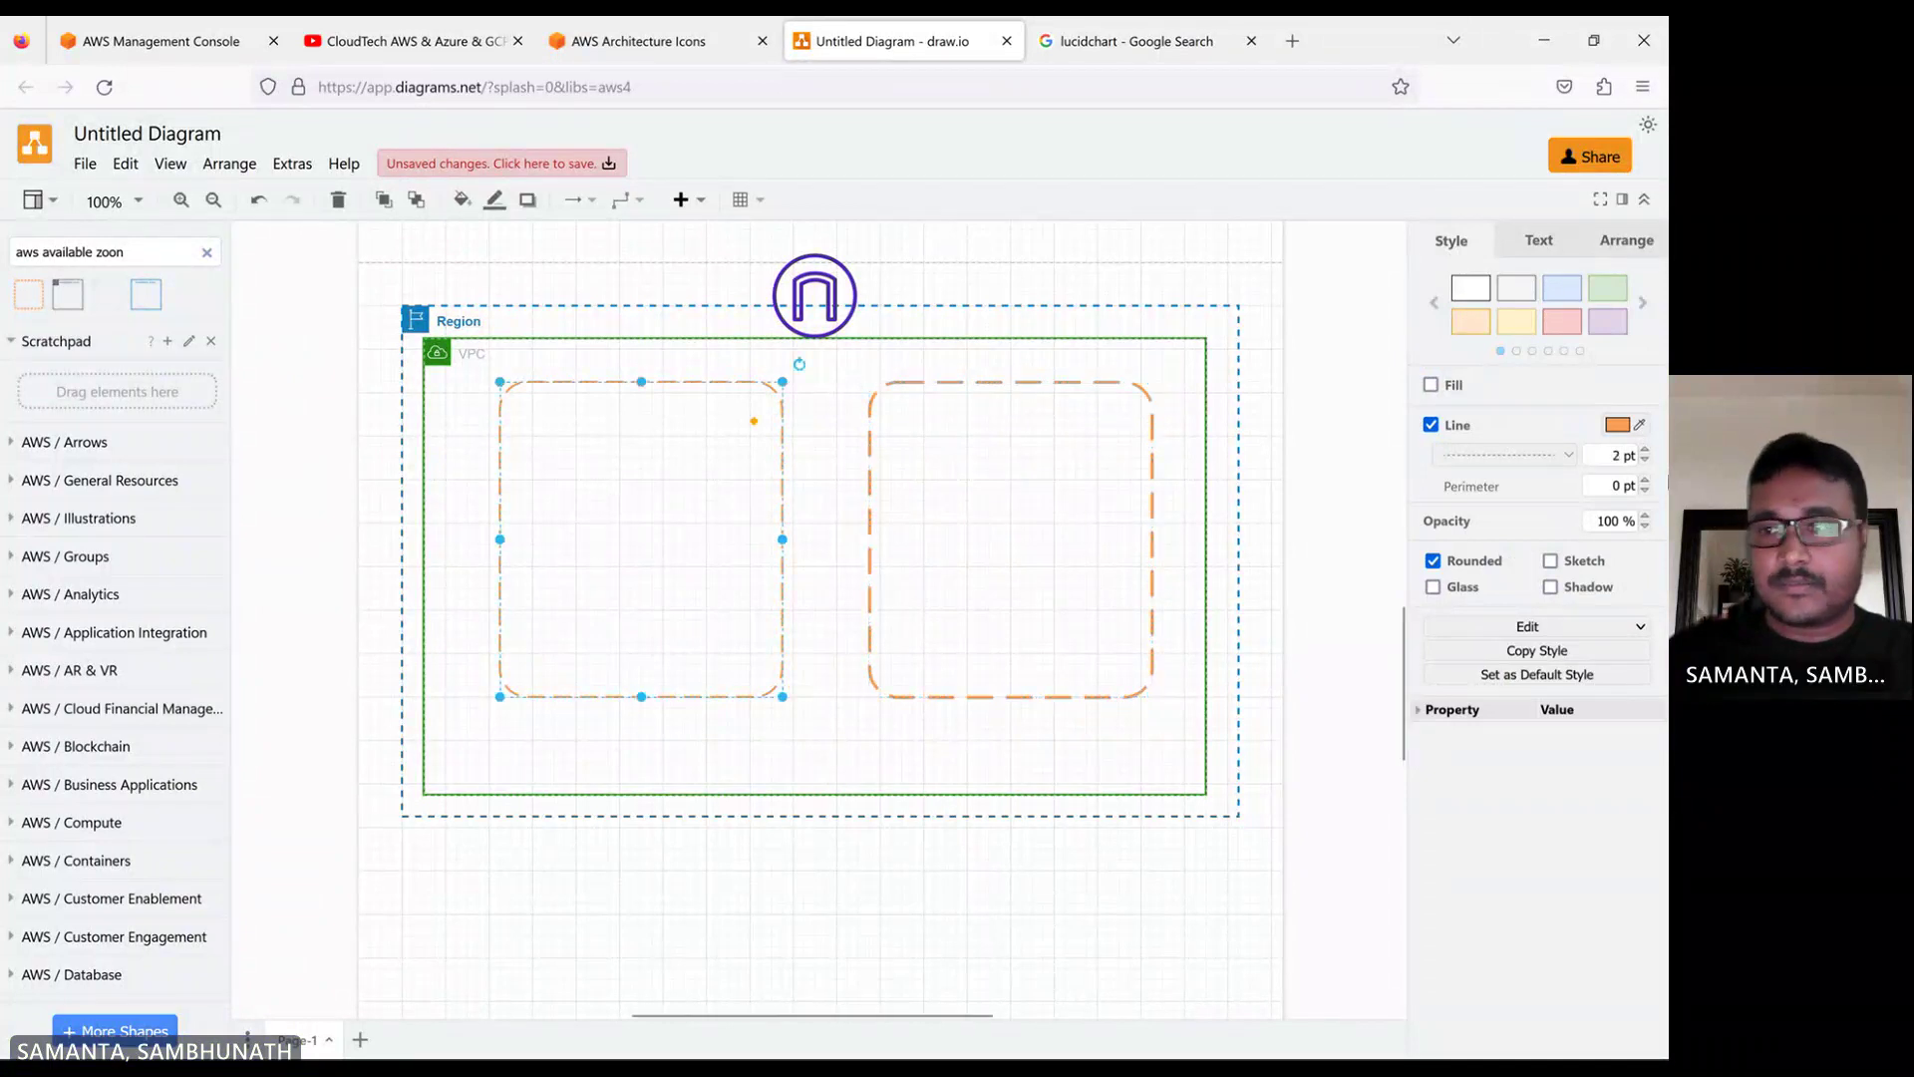
pyautogui.click(1645, 450)
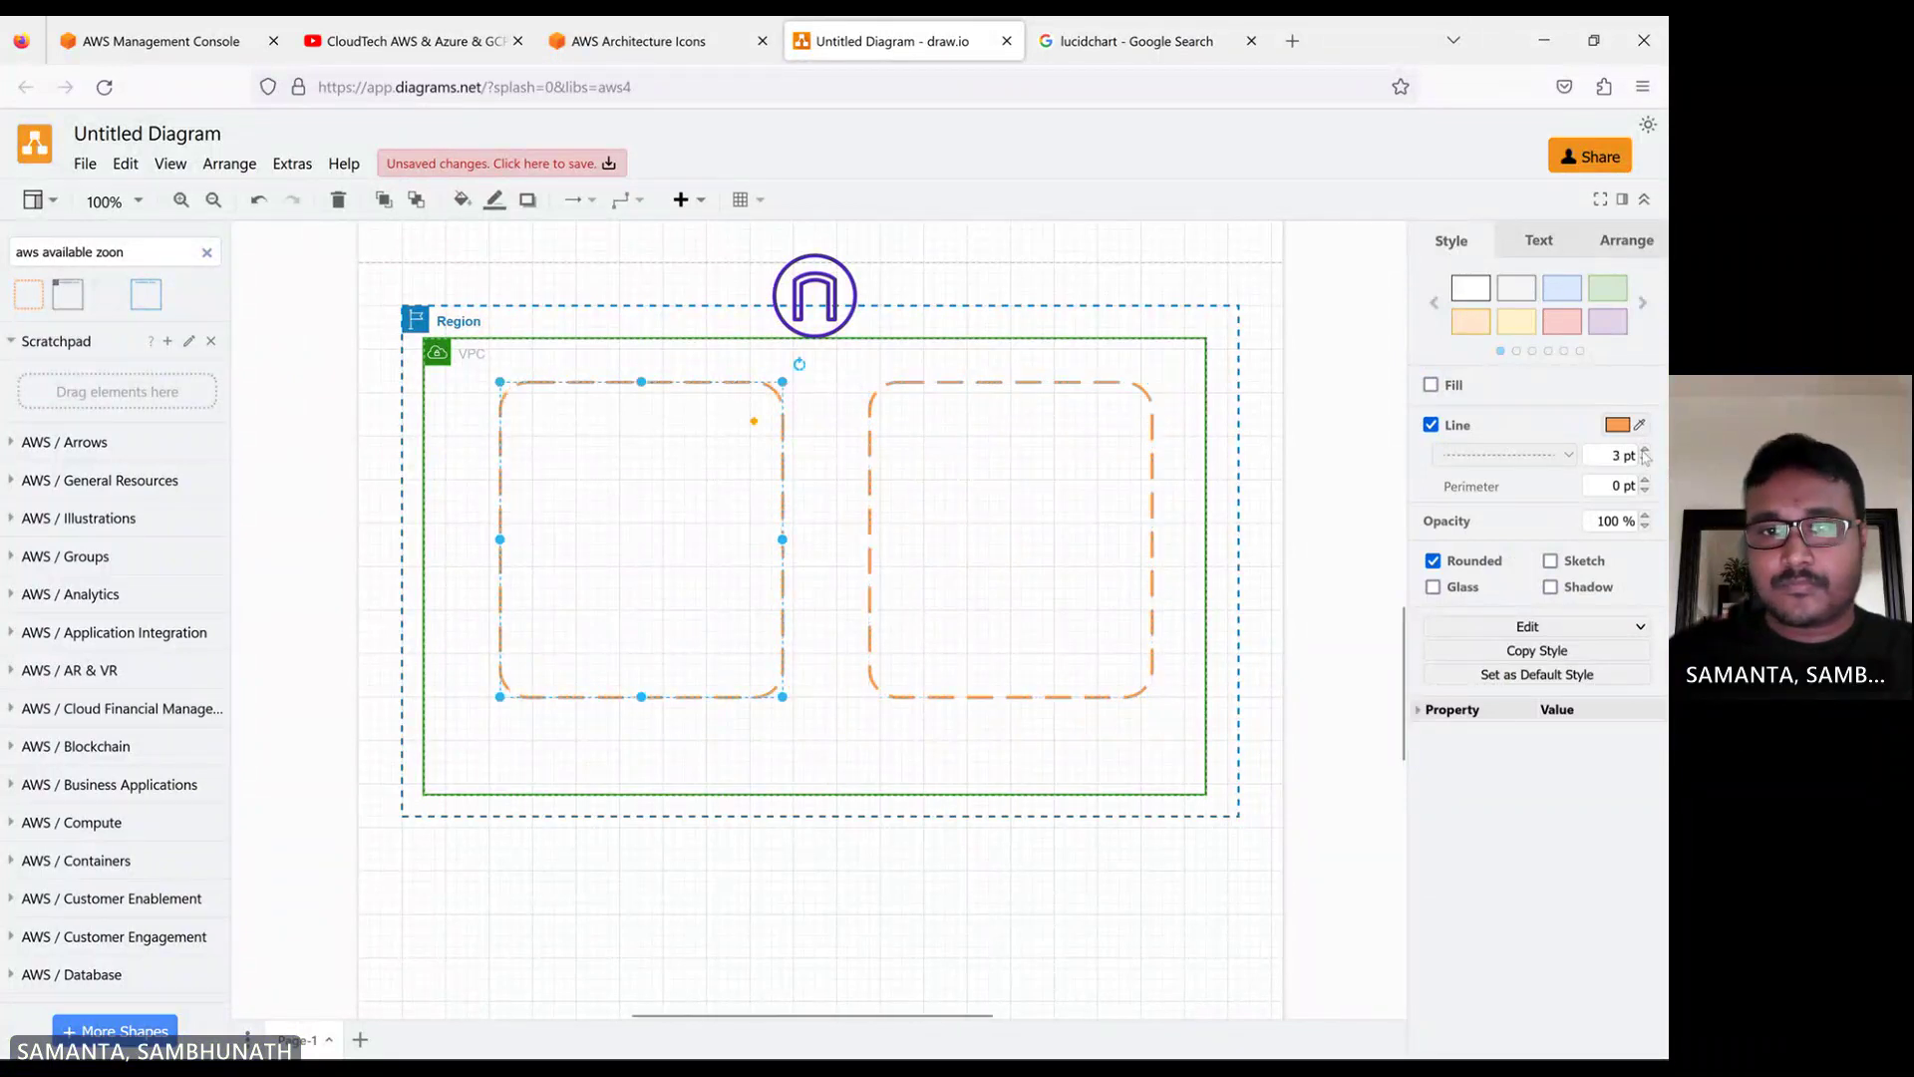
pyautogui.click(994, 514)
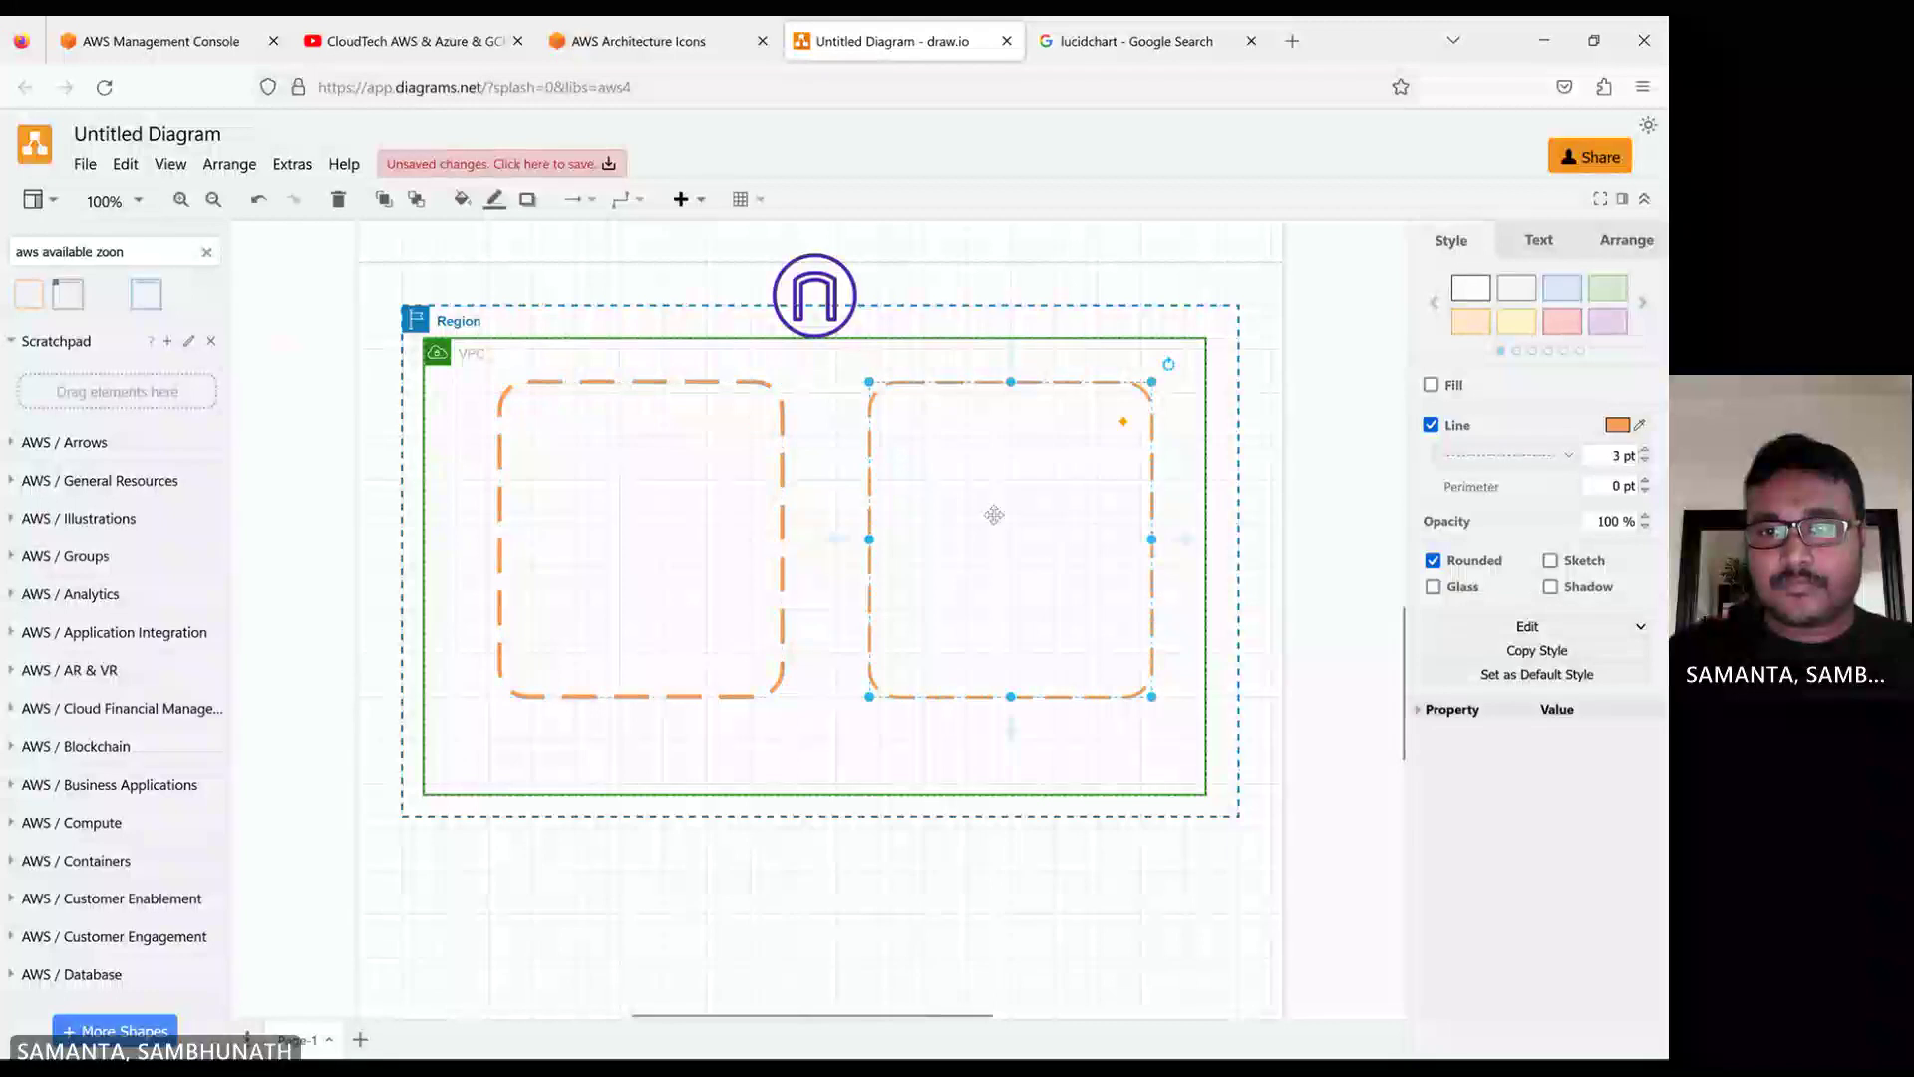
pyautogui.click(1646, 449)
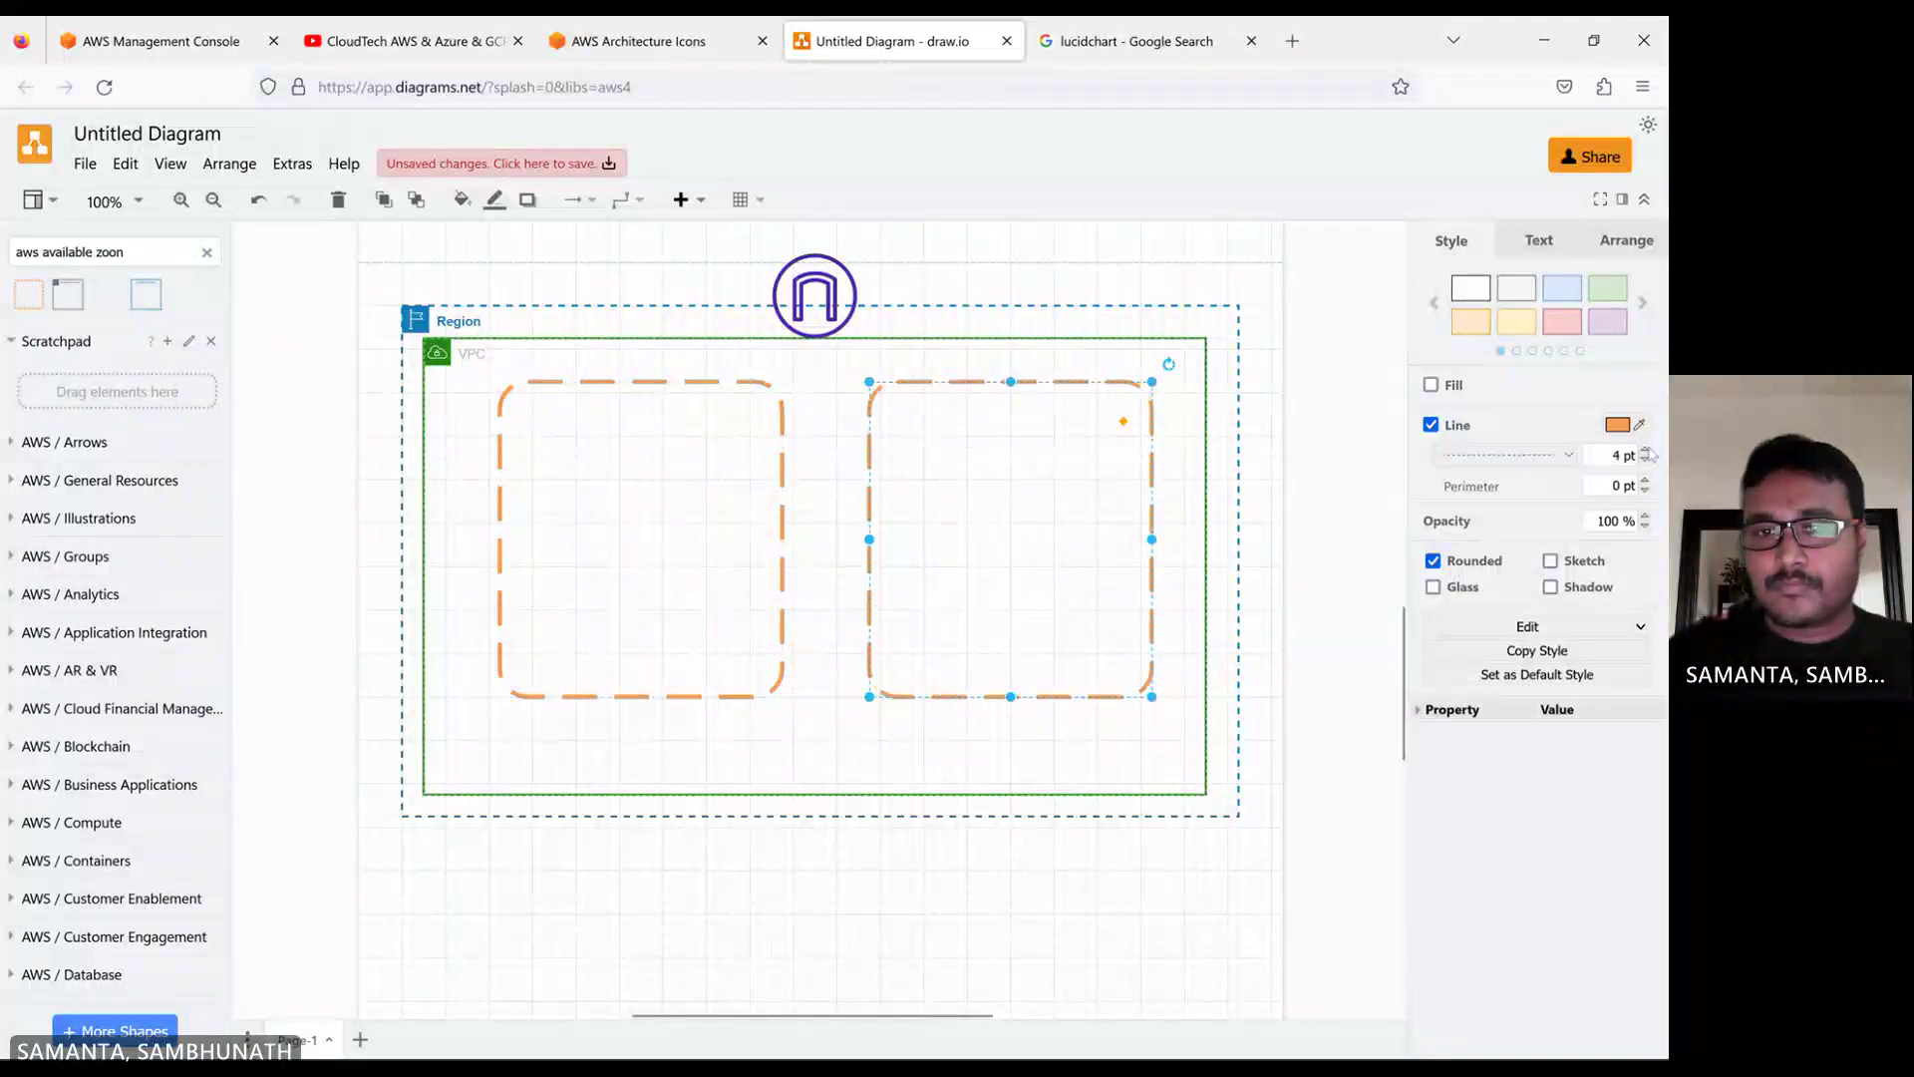
pyautogui.click(1351, 319)
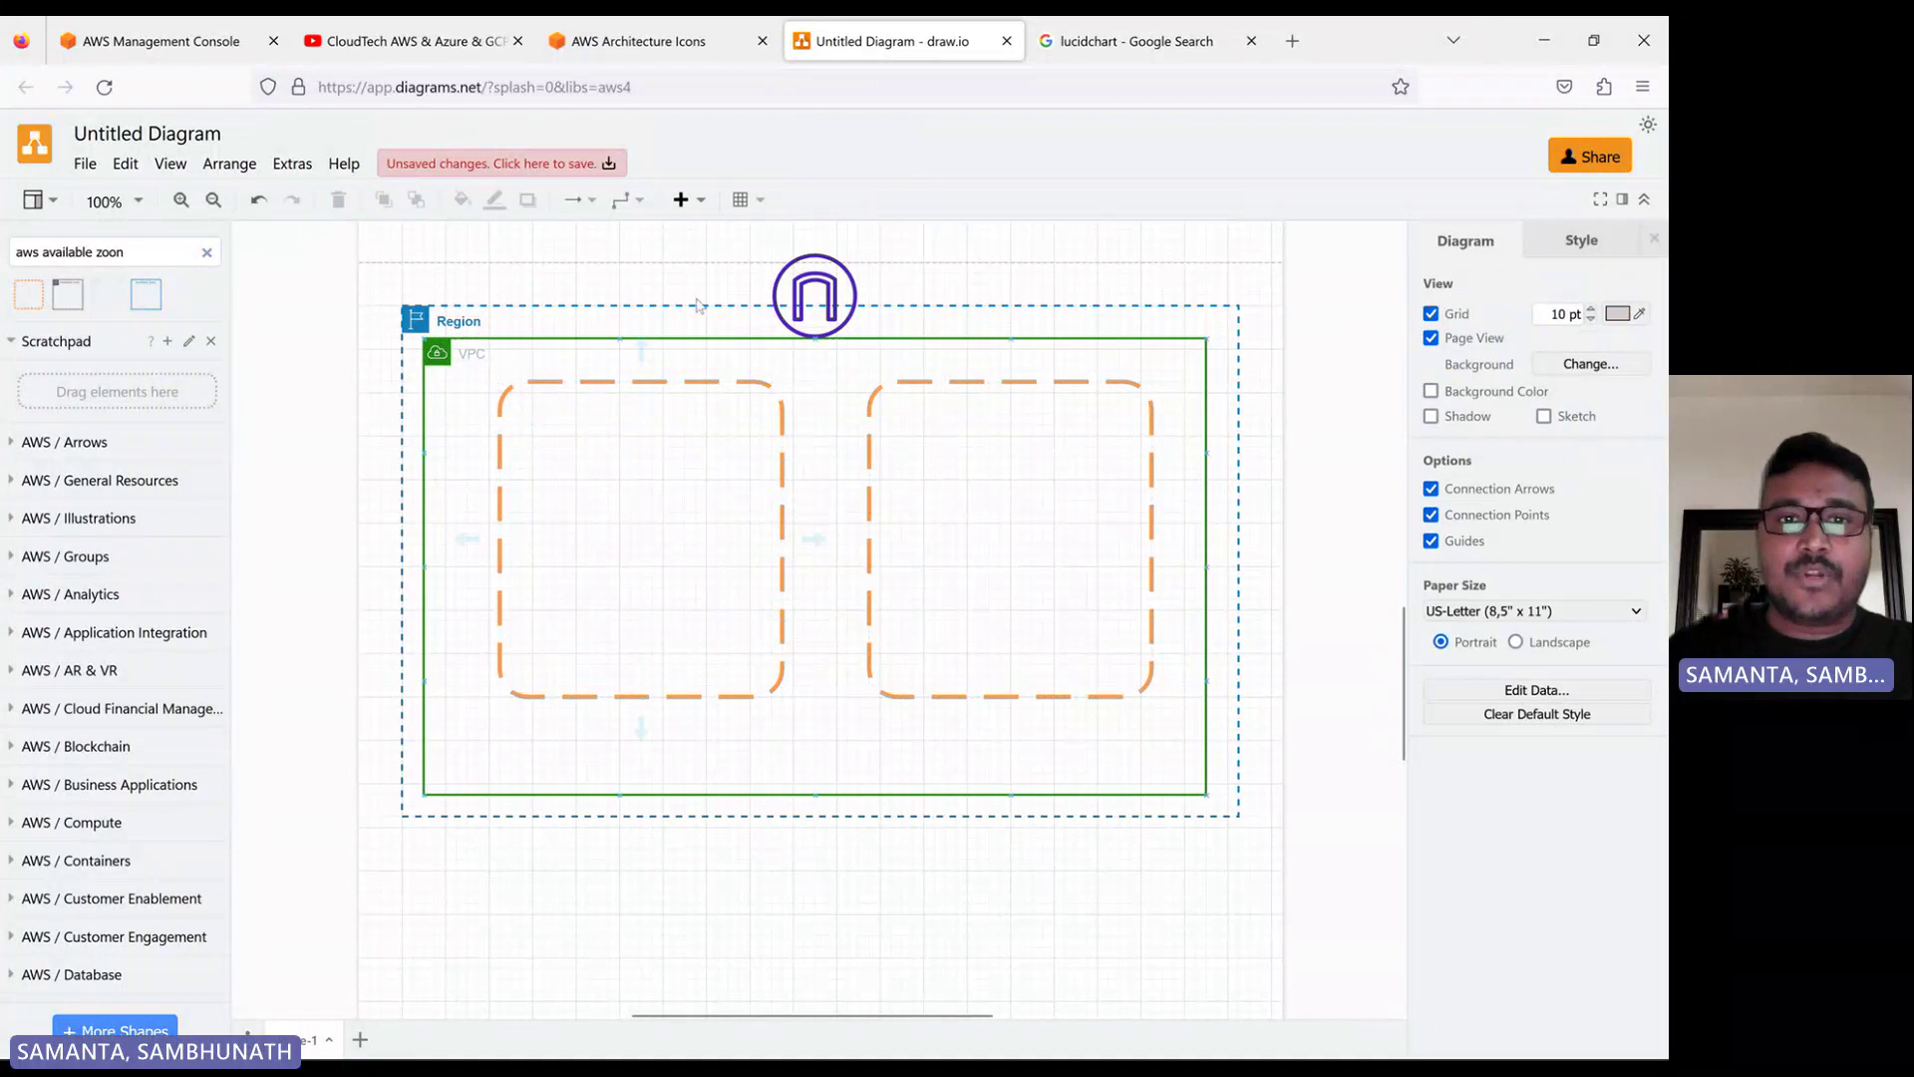
# Insert a text label reading "AZ" in the gap between the two availability zone containers
pyautogui.click(697, 207)
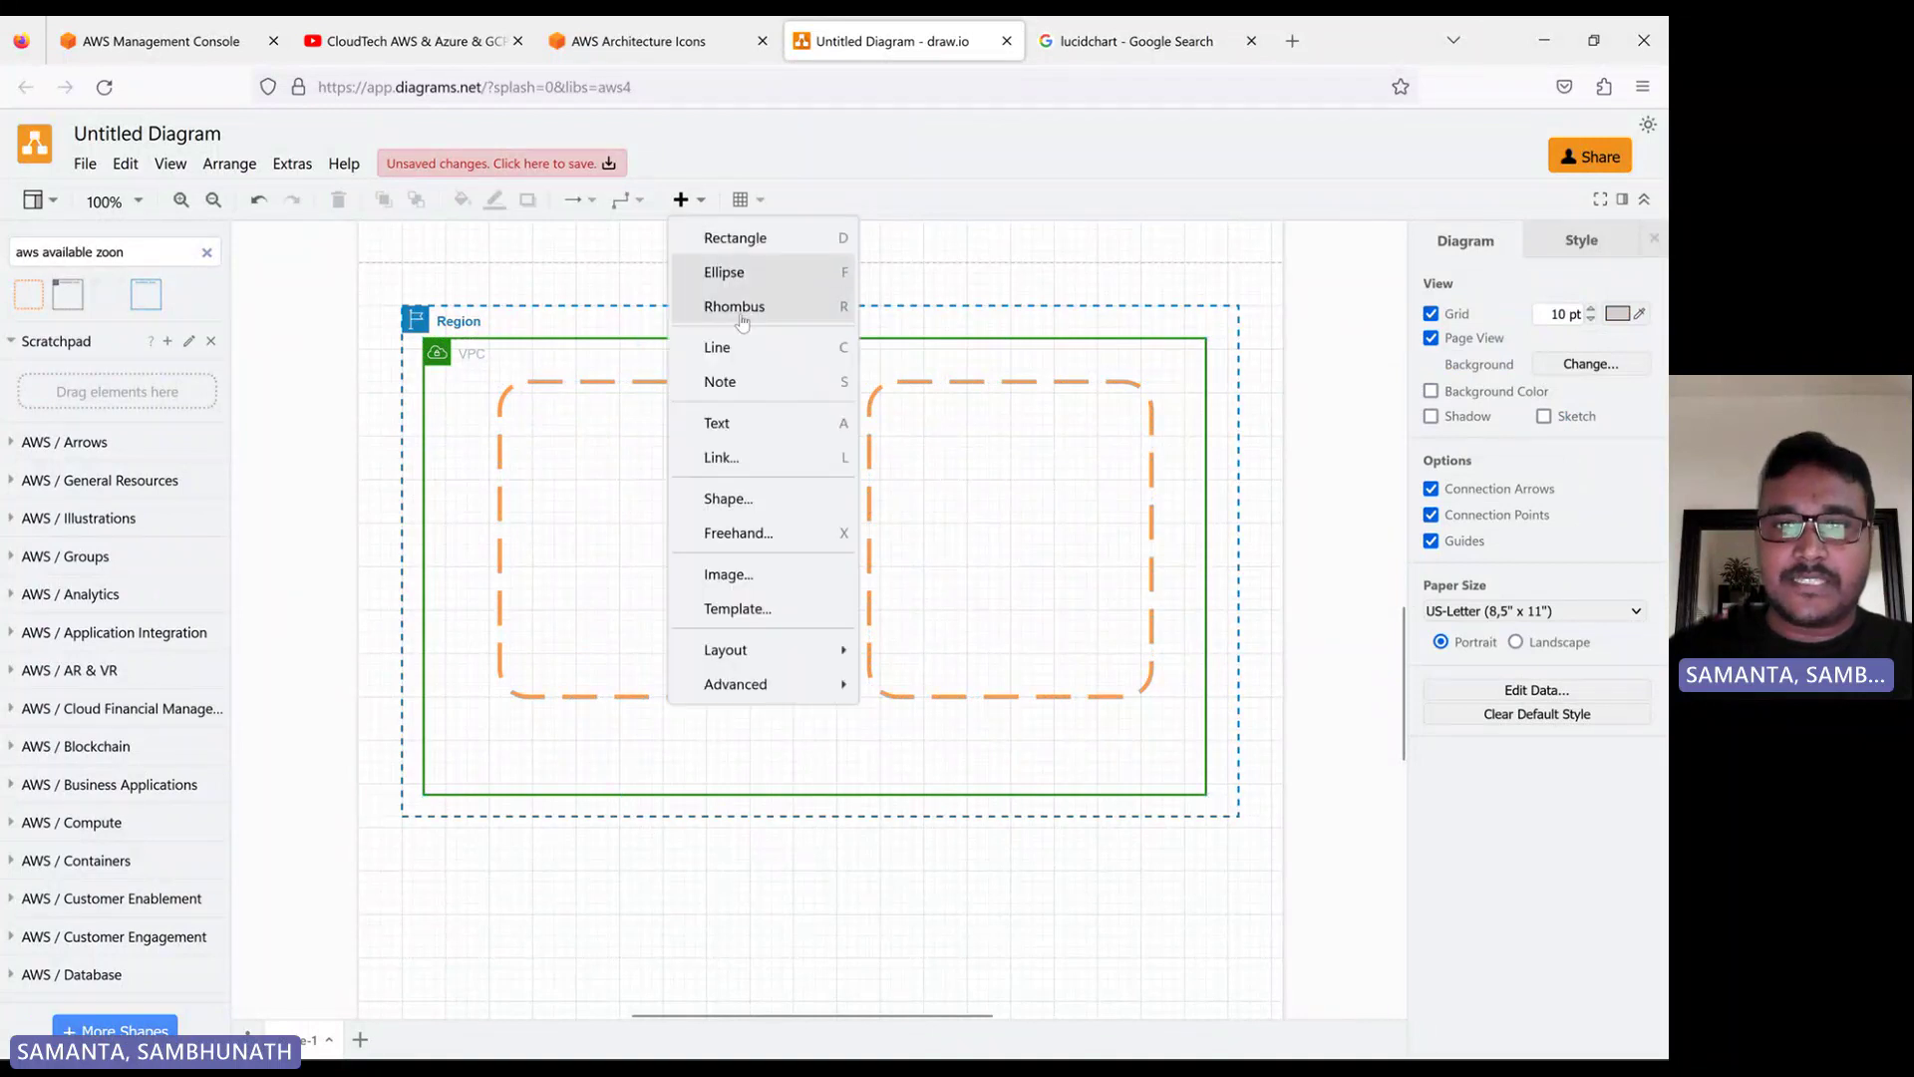
pyautogui.click(740, 420)
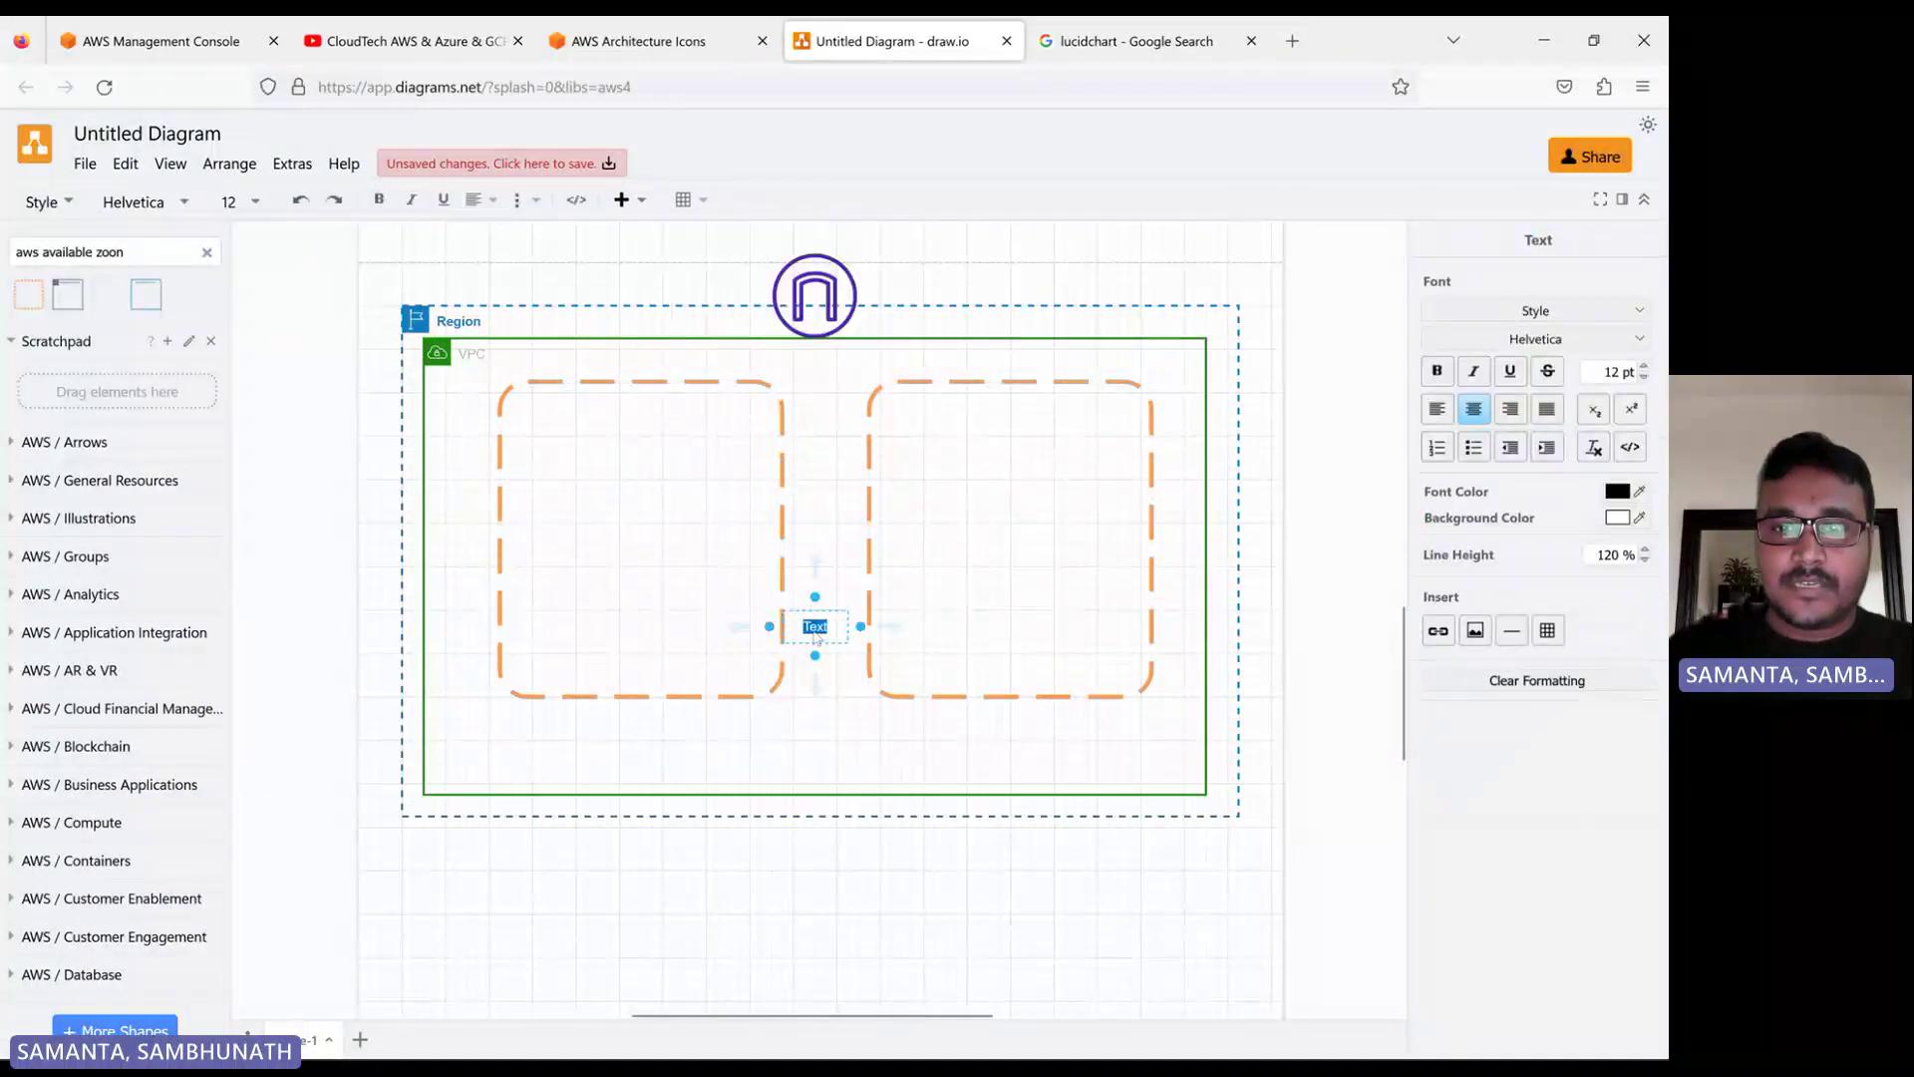
pyautogui.write('AZ')
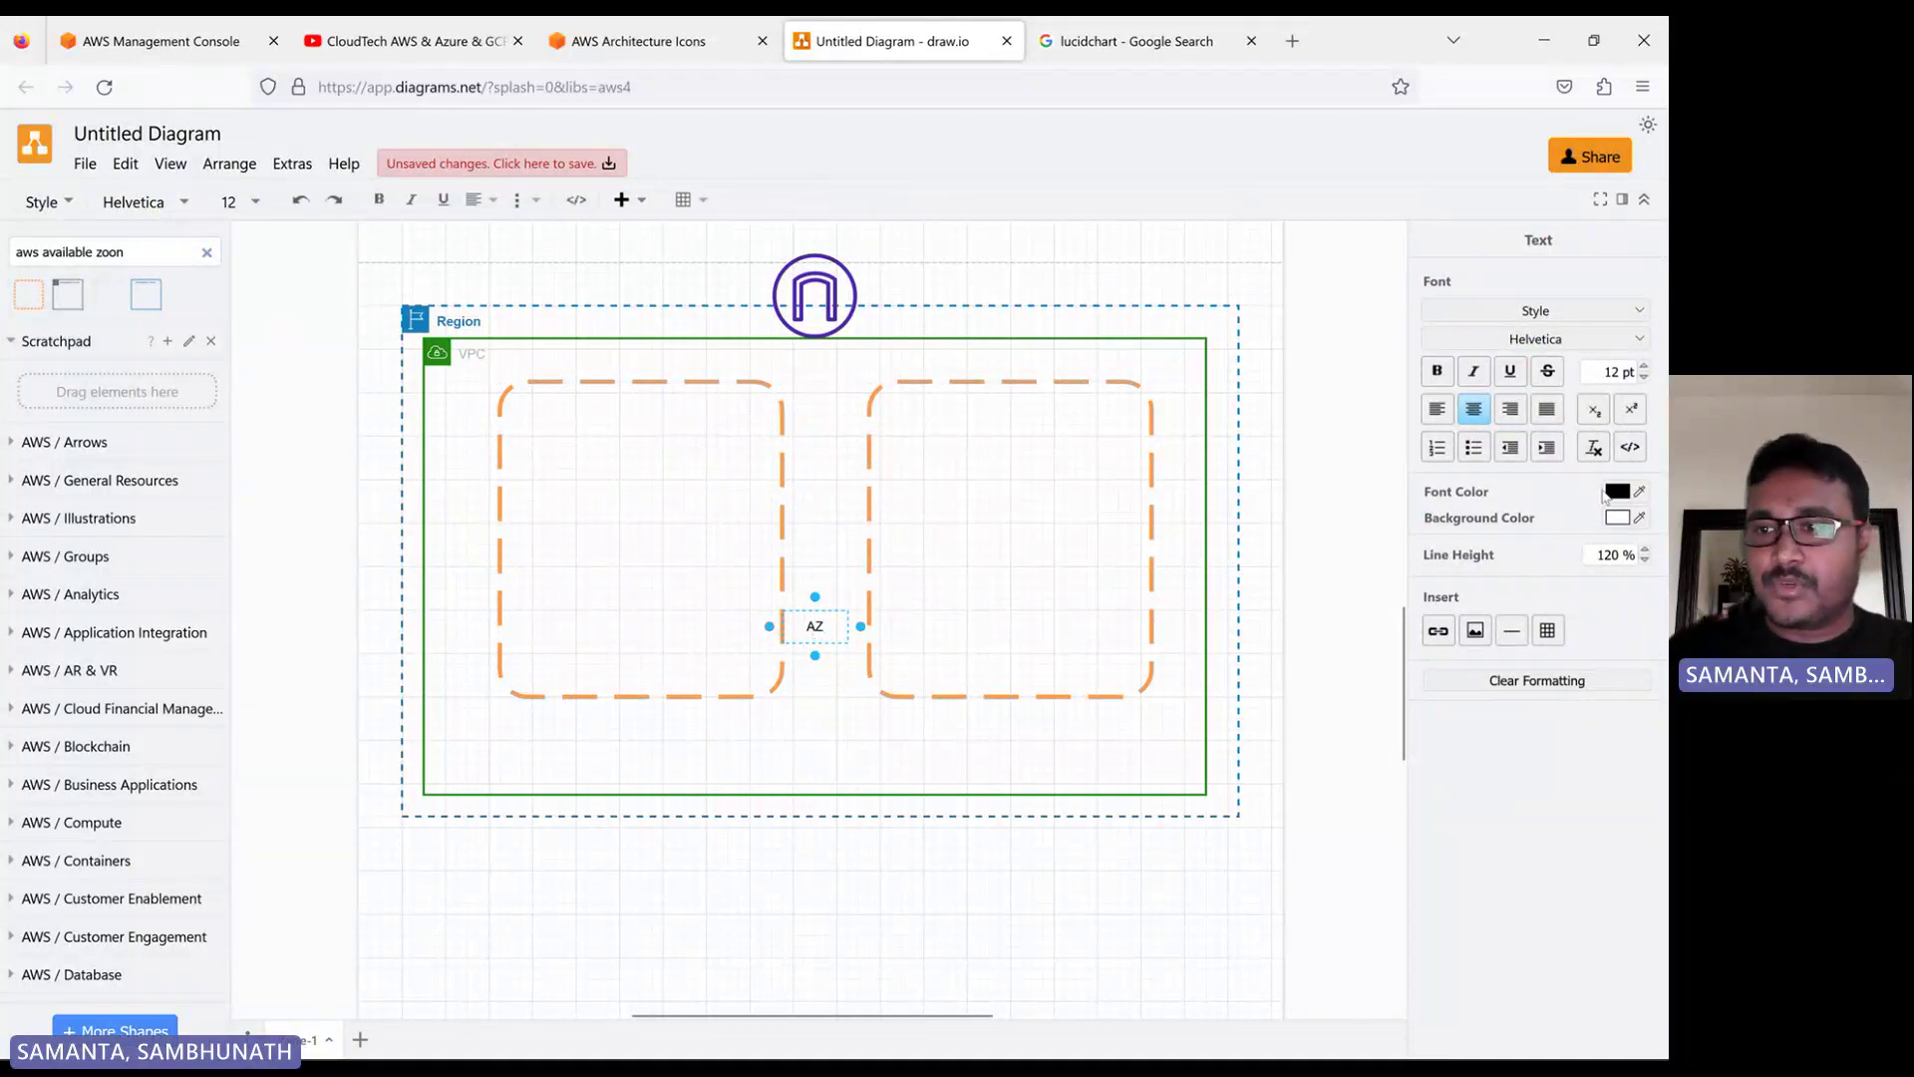
# Try to set the font color of the "AZ" label to a custom orange with hue 20 and saturation 225
pyautogui.click(1640, 493)
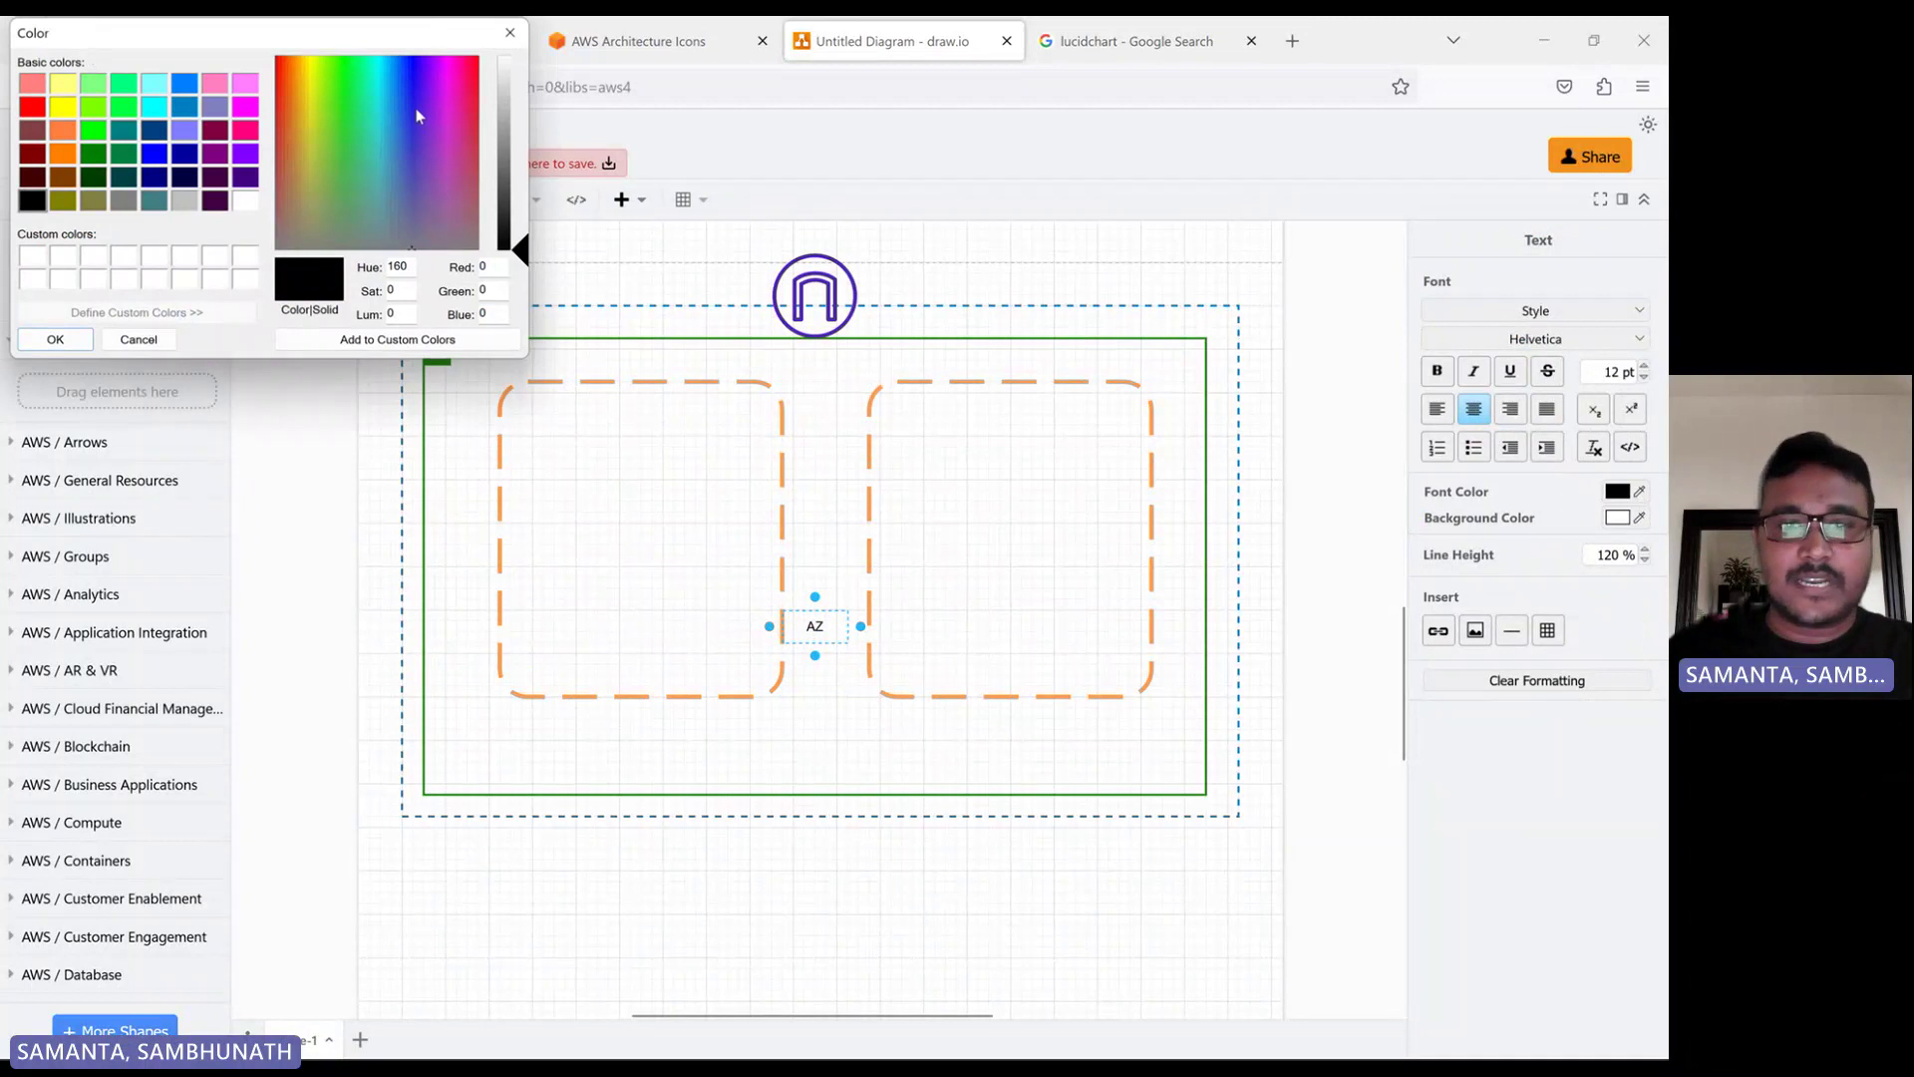
pyautogui.click(436, 130)
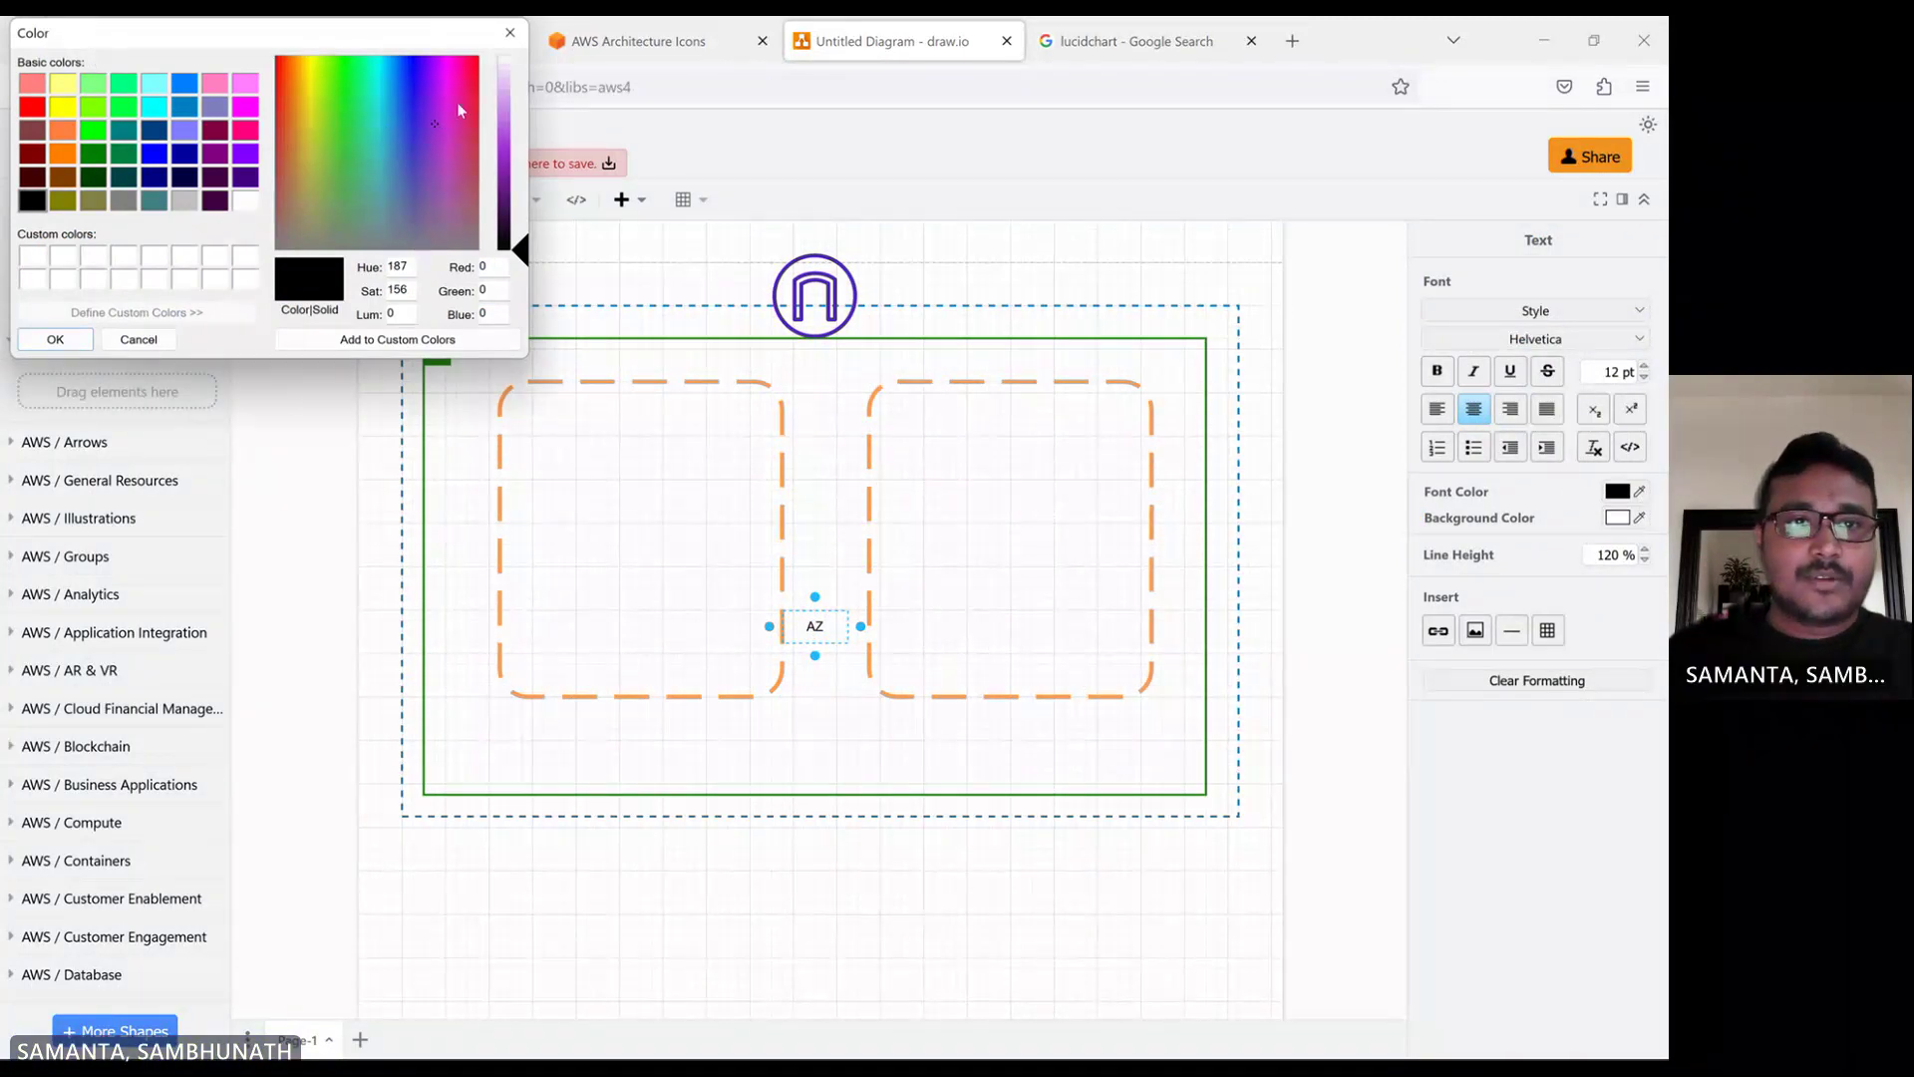
pyautogui.click(292, 68)
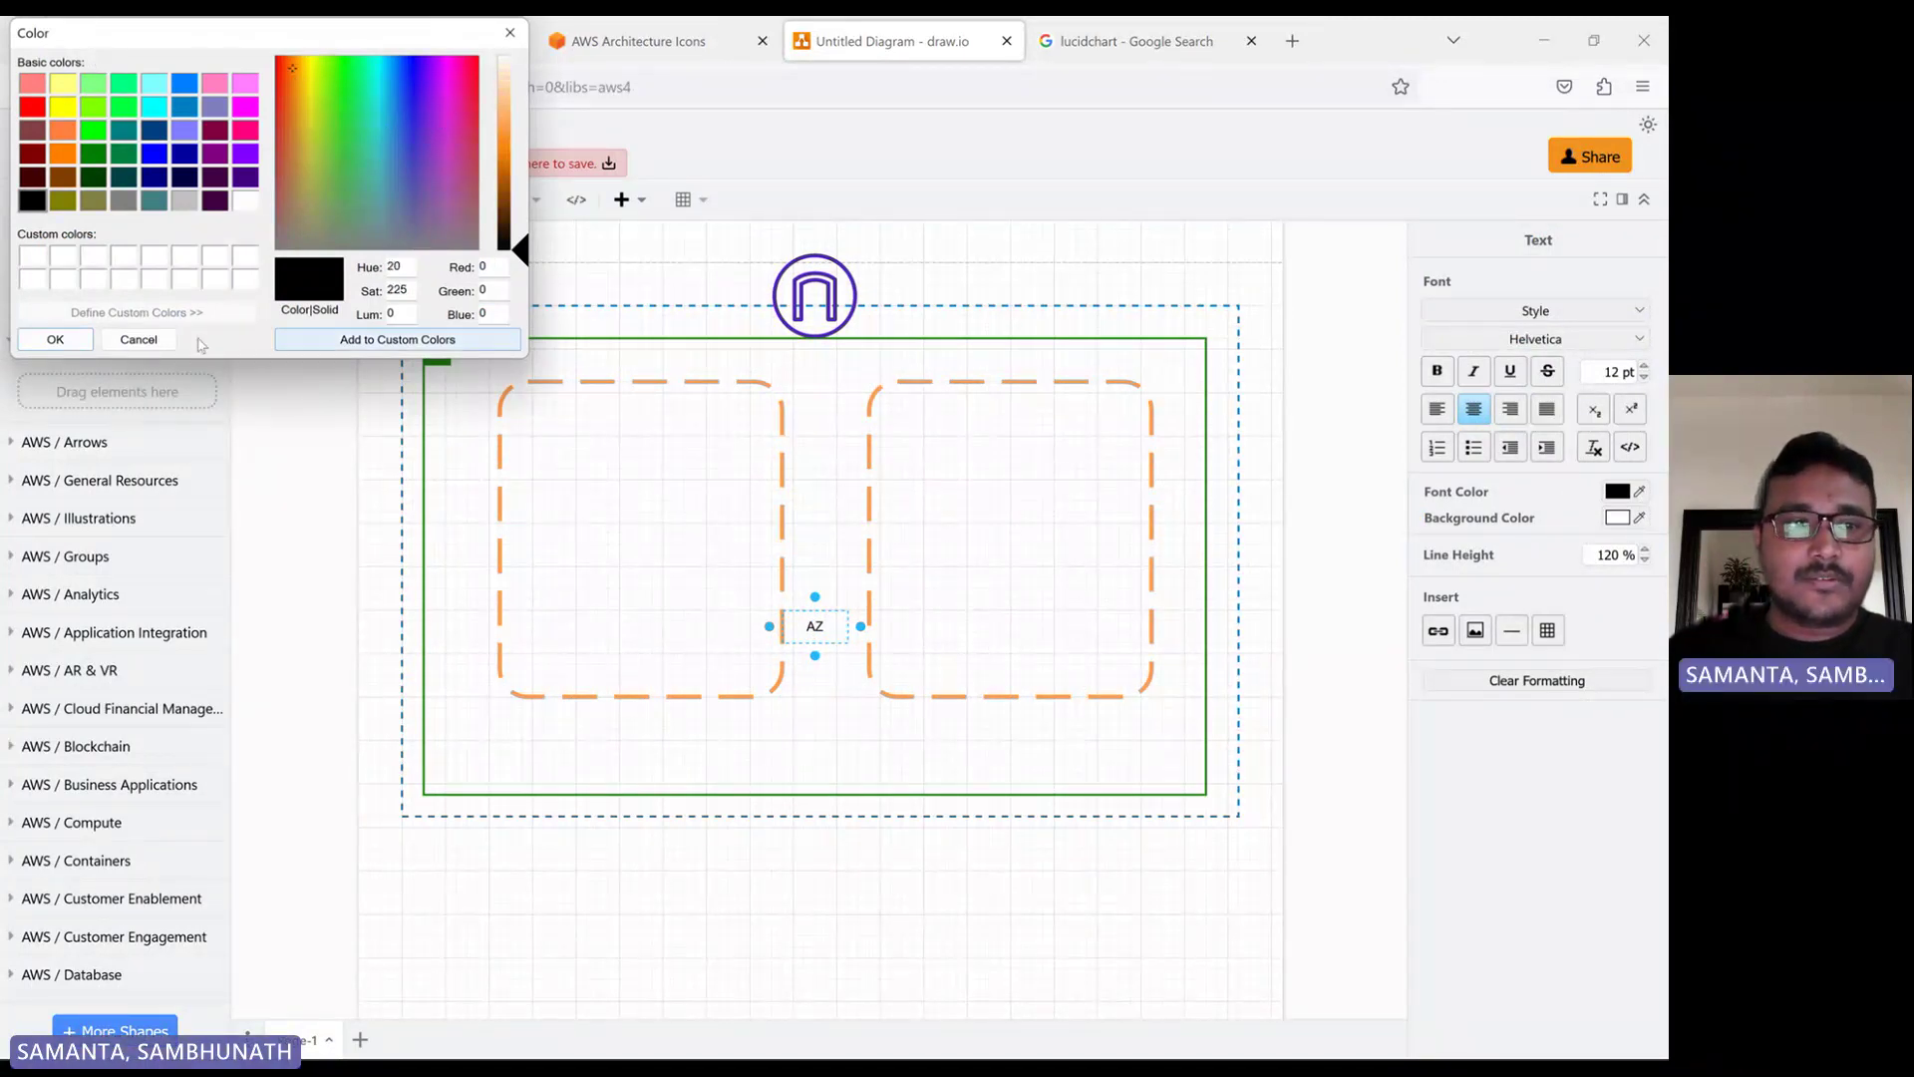
pyautogui.click(56, 340)
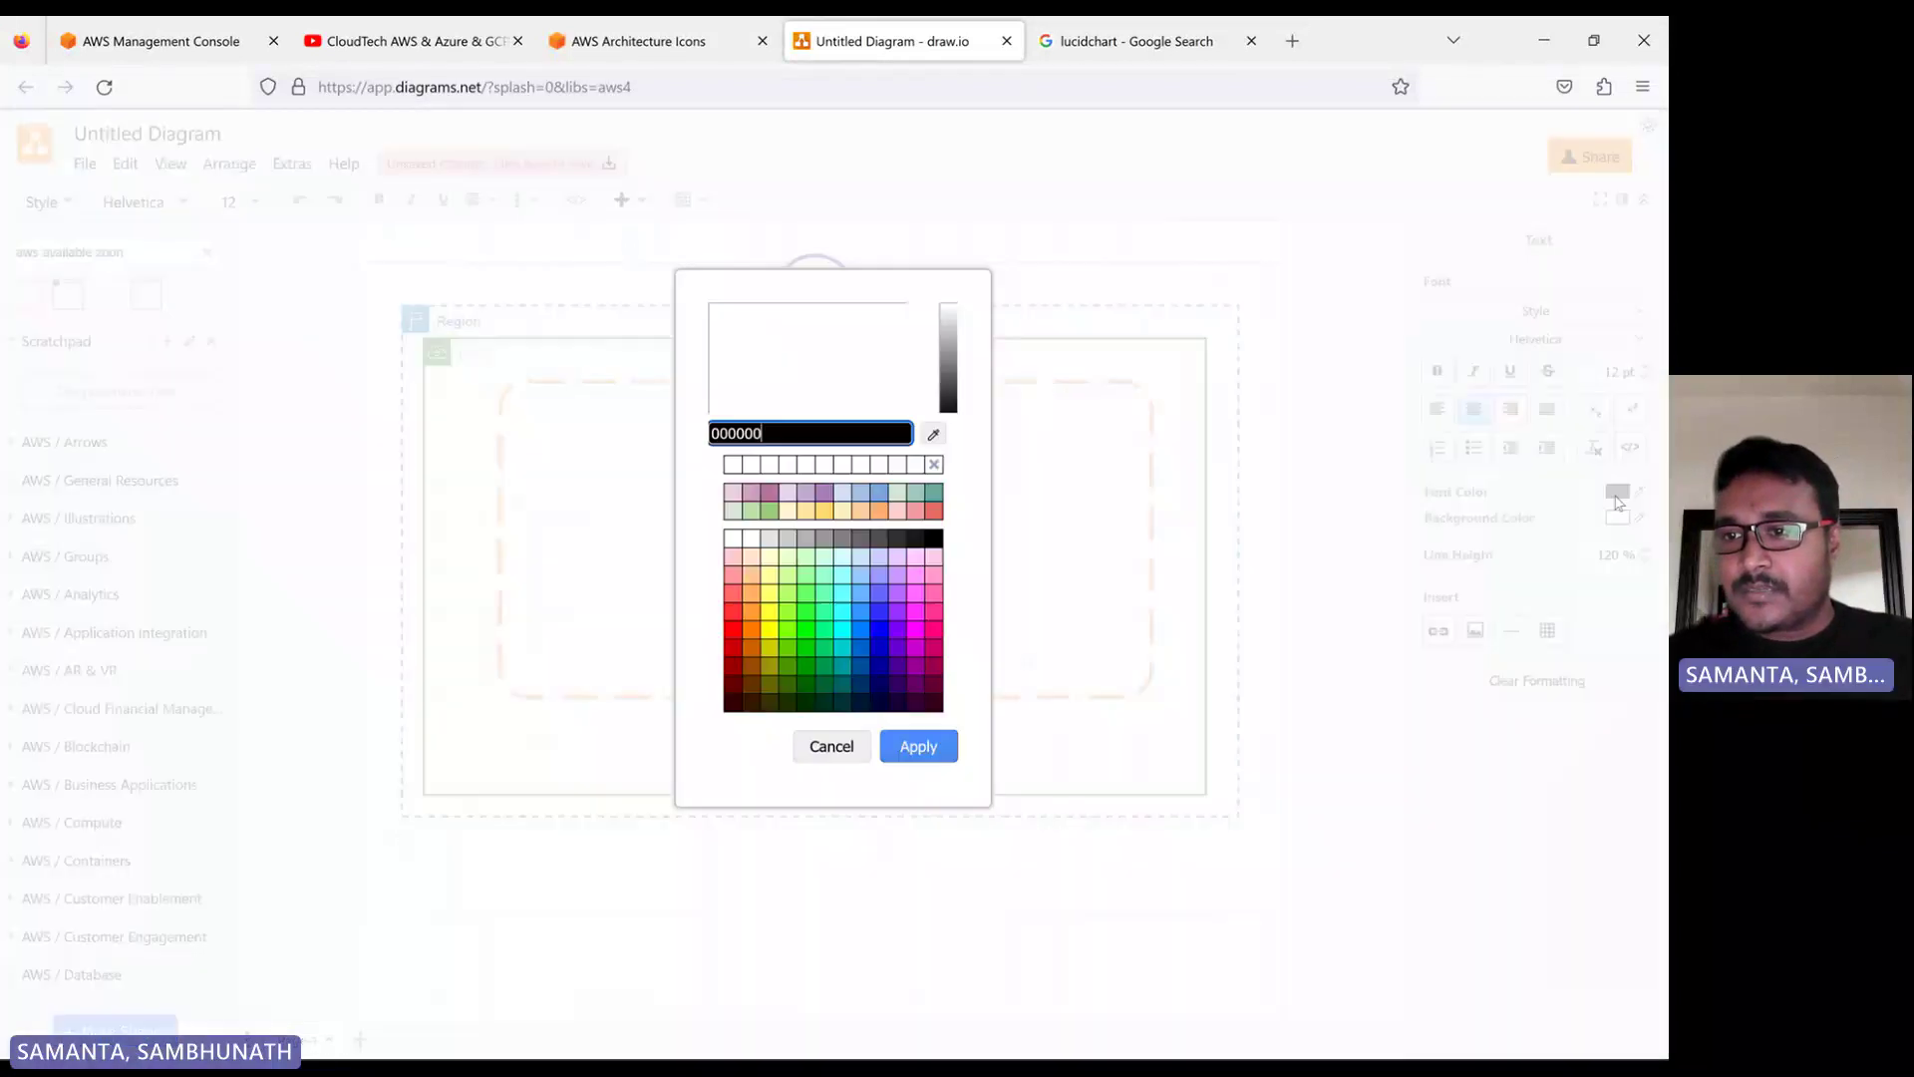
# Try to recolor the "AZ" label's text with a red from the color palette
pyautogui.click(1617, 491)
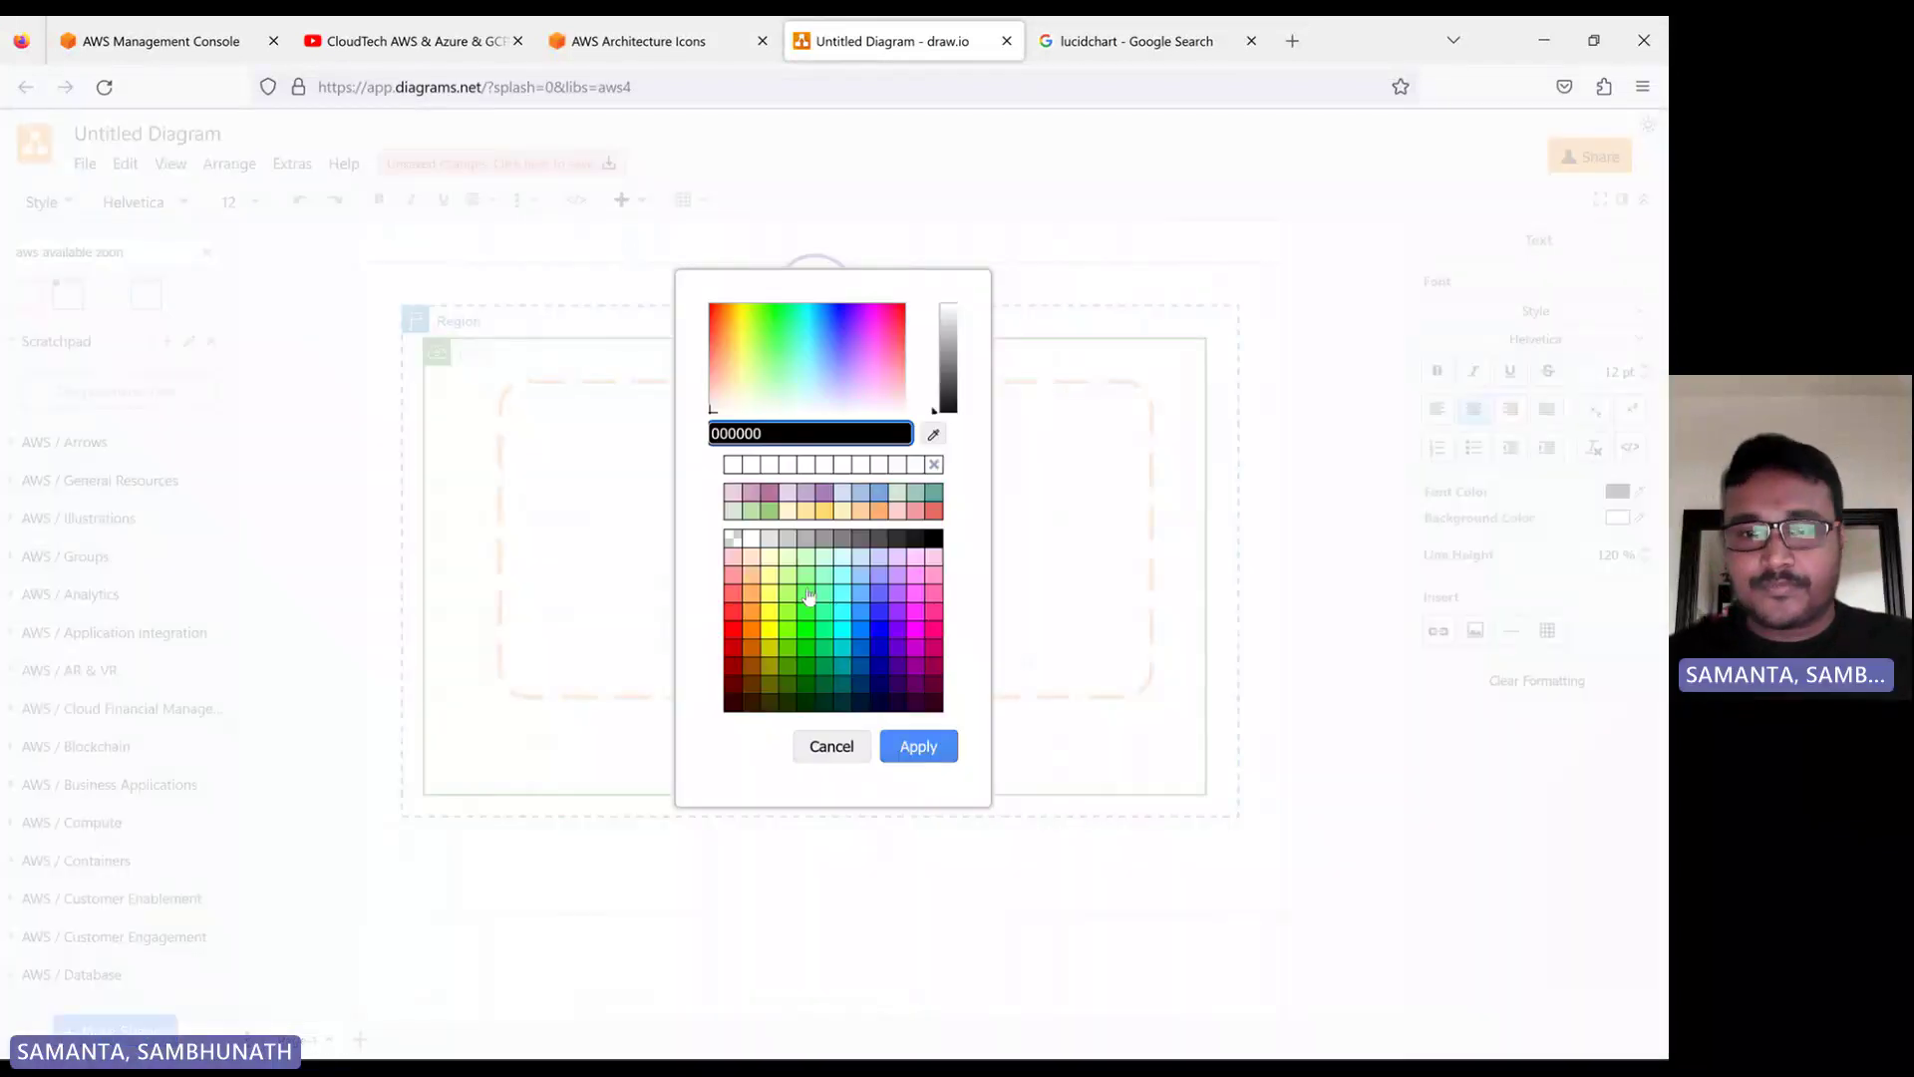
pyautogui.click(882, 335)
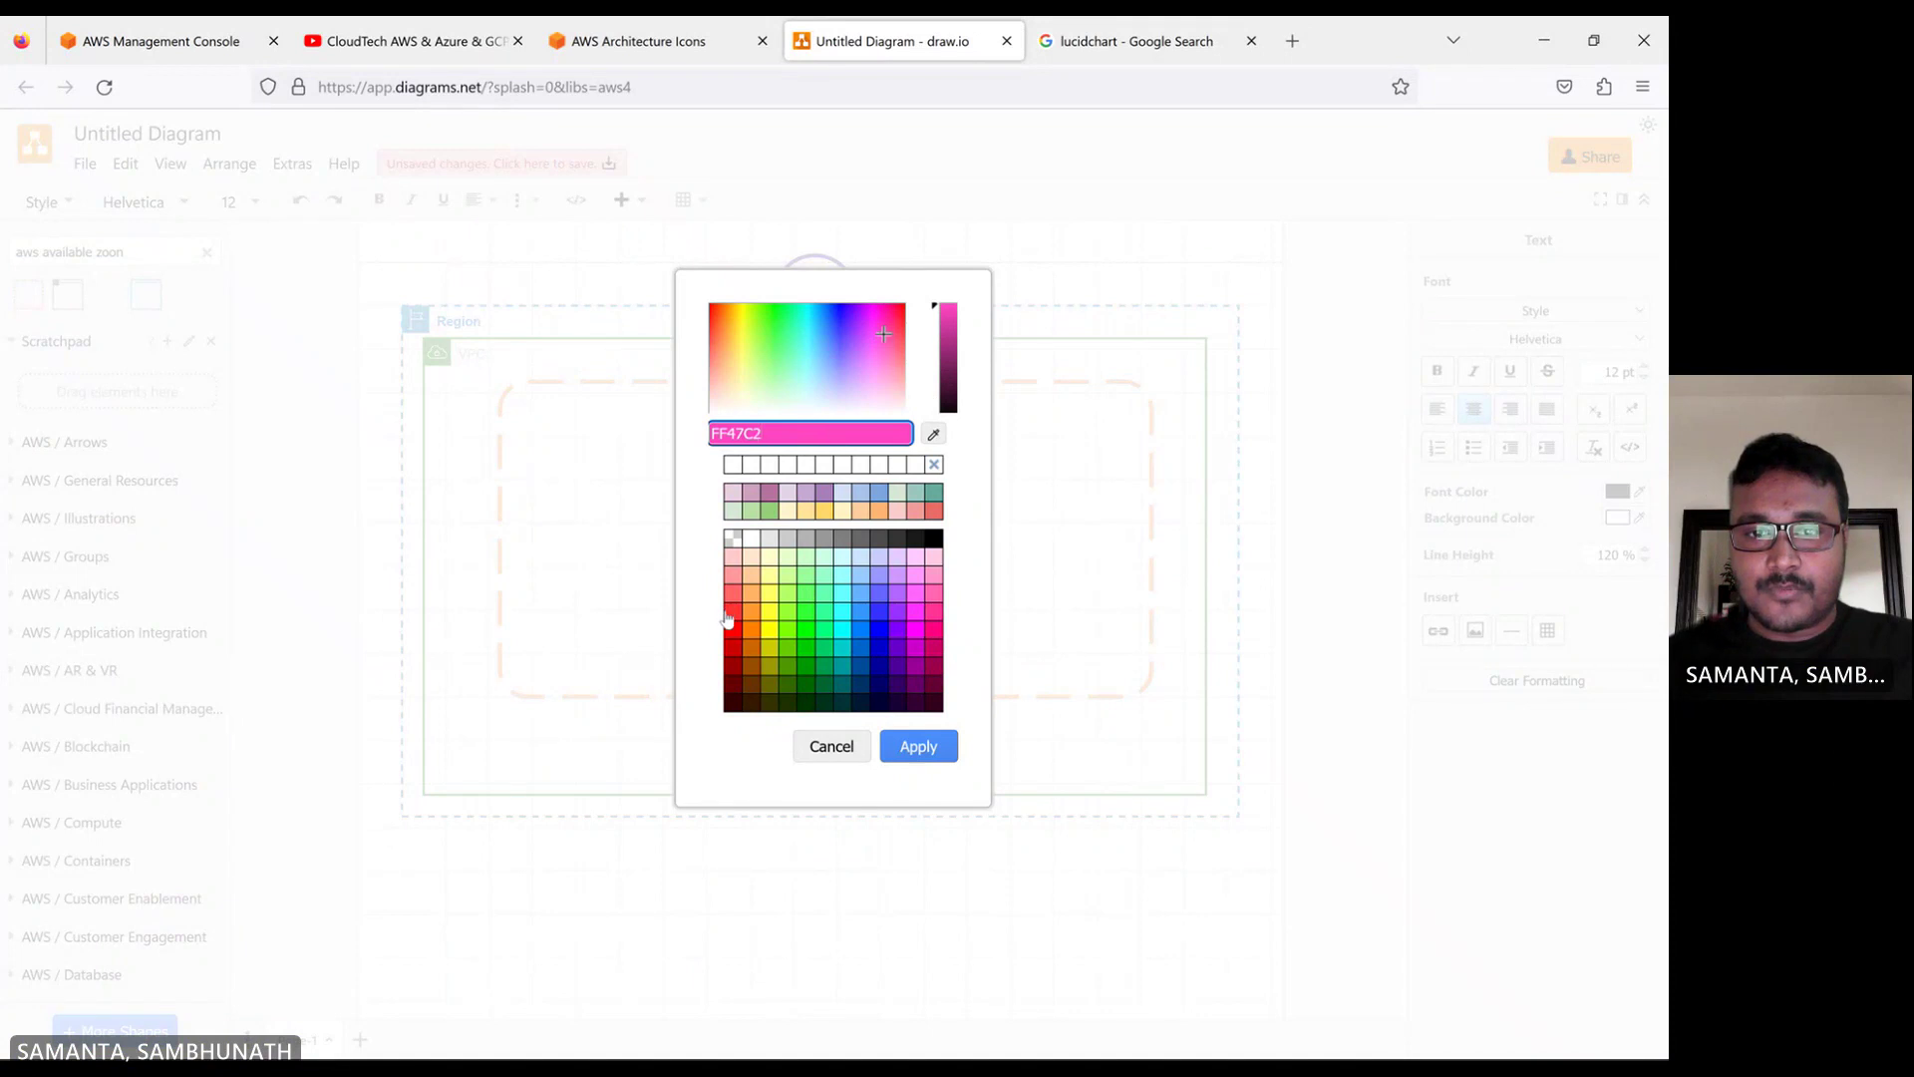
pyautogui.click(727, 620)
pyautogui.click(918, 746)
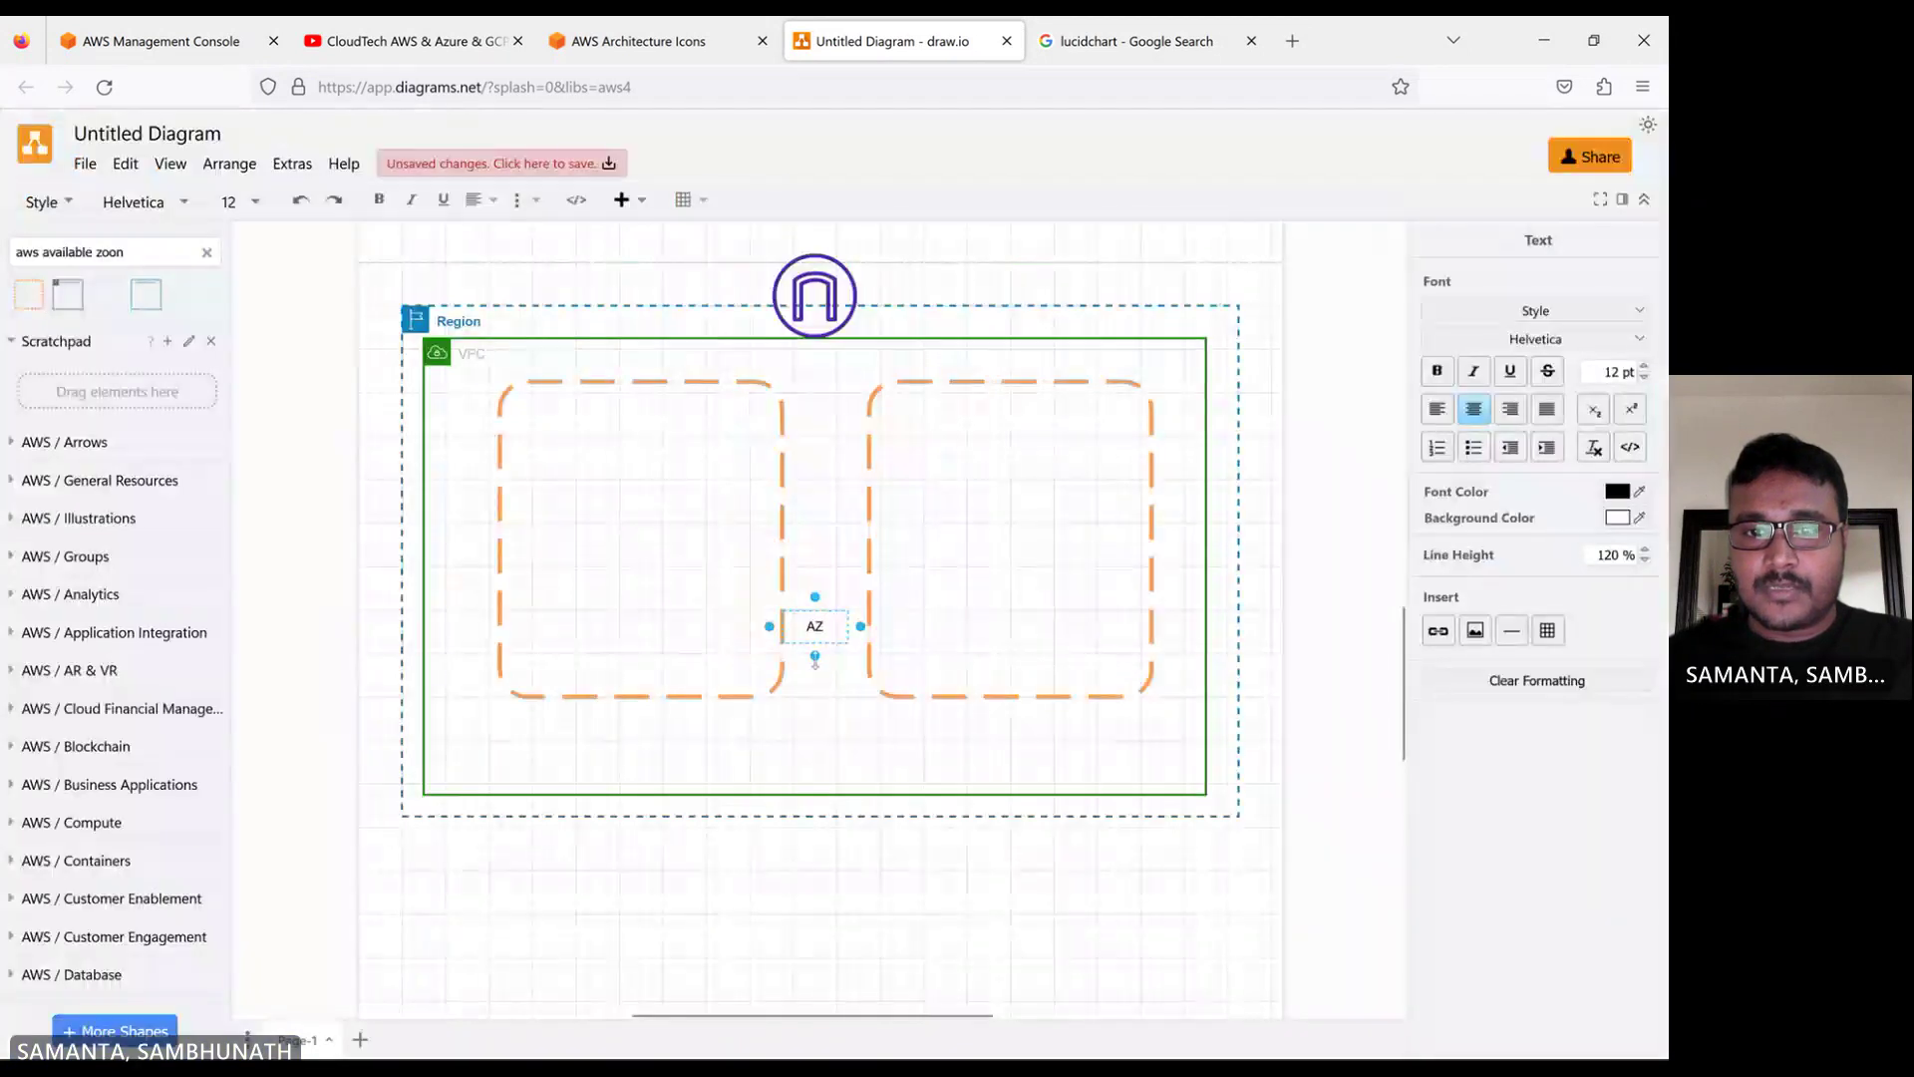
# Move the "AZ" label to the top inside of the left availability zone container and apply the light orange fill style
pyautogui.click(818, 630)
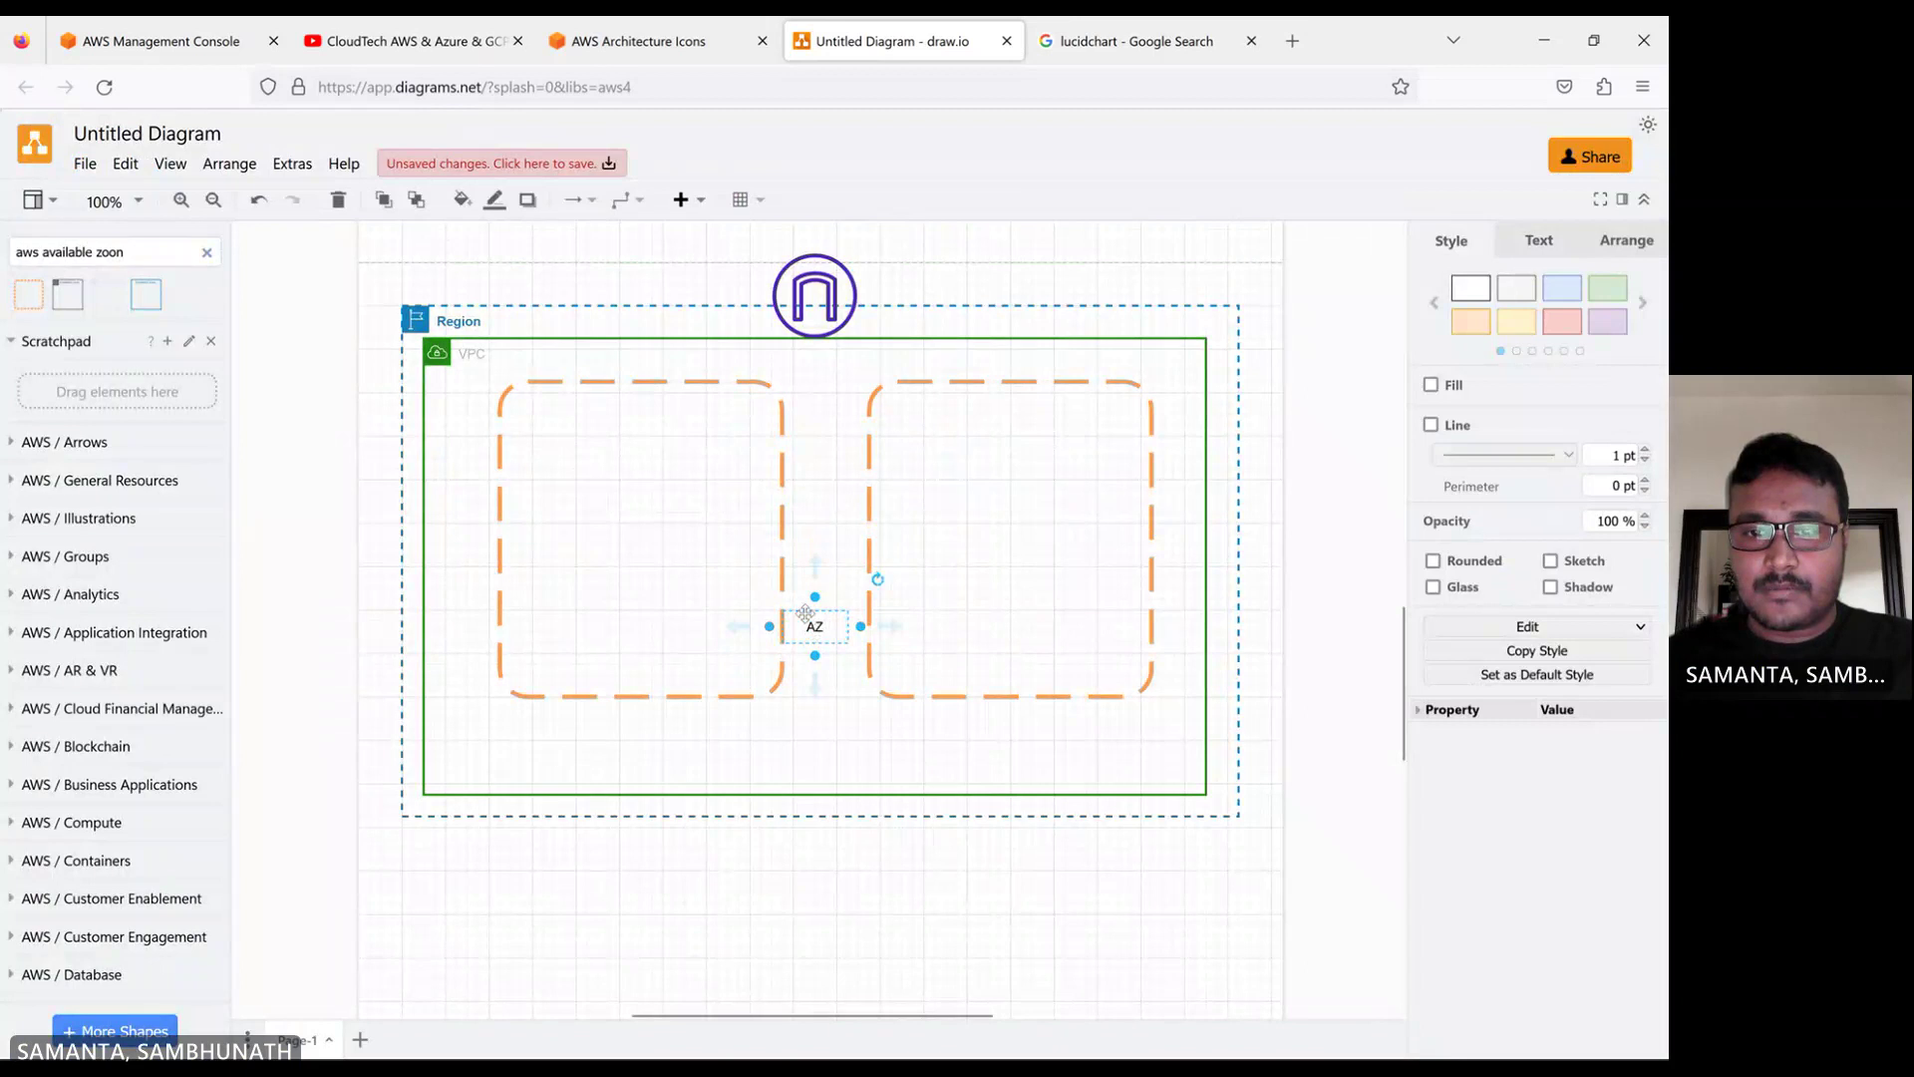
pyautogui.moveTo(806, 612); pyautogui.dragTo(632, 409)
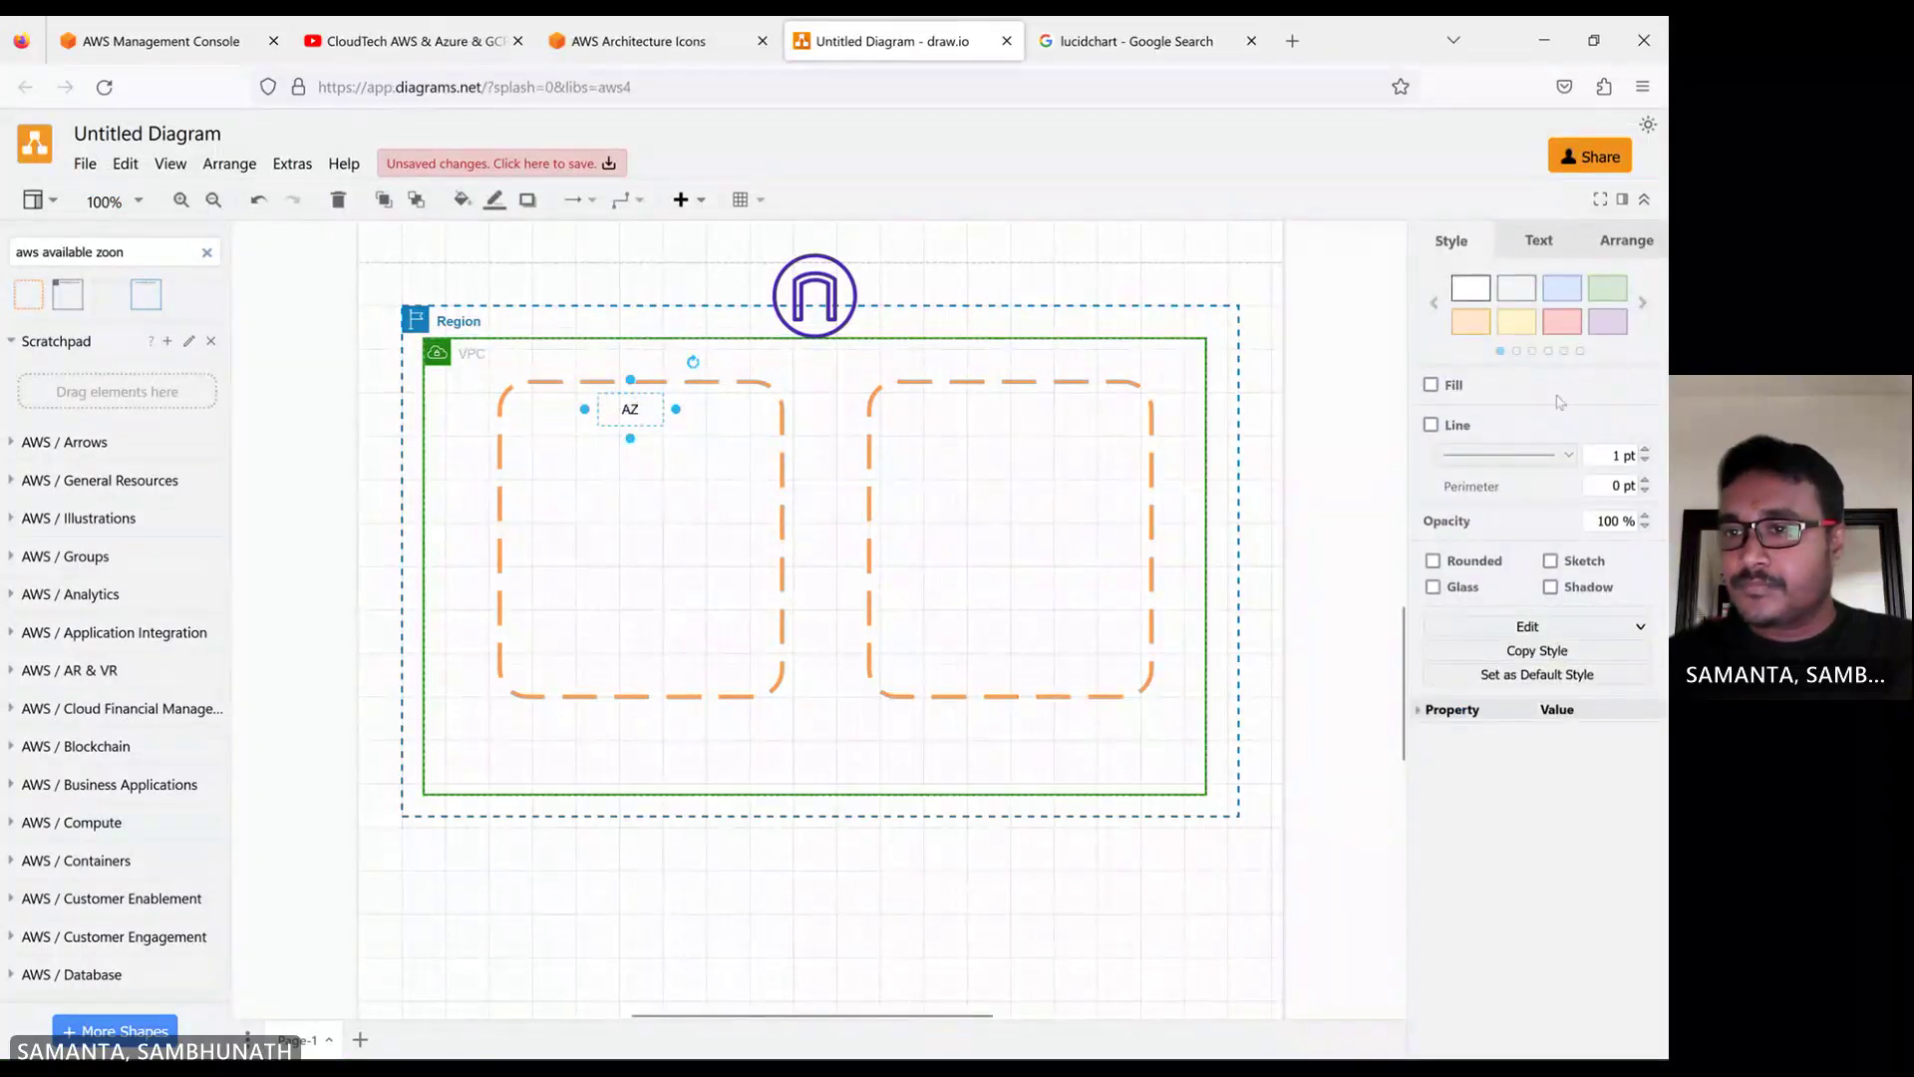
pyautogui.click(1562, 322)
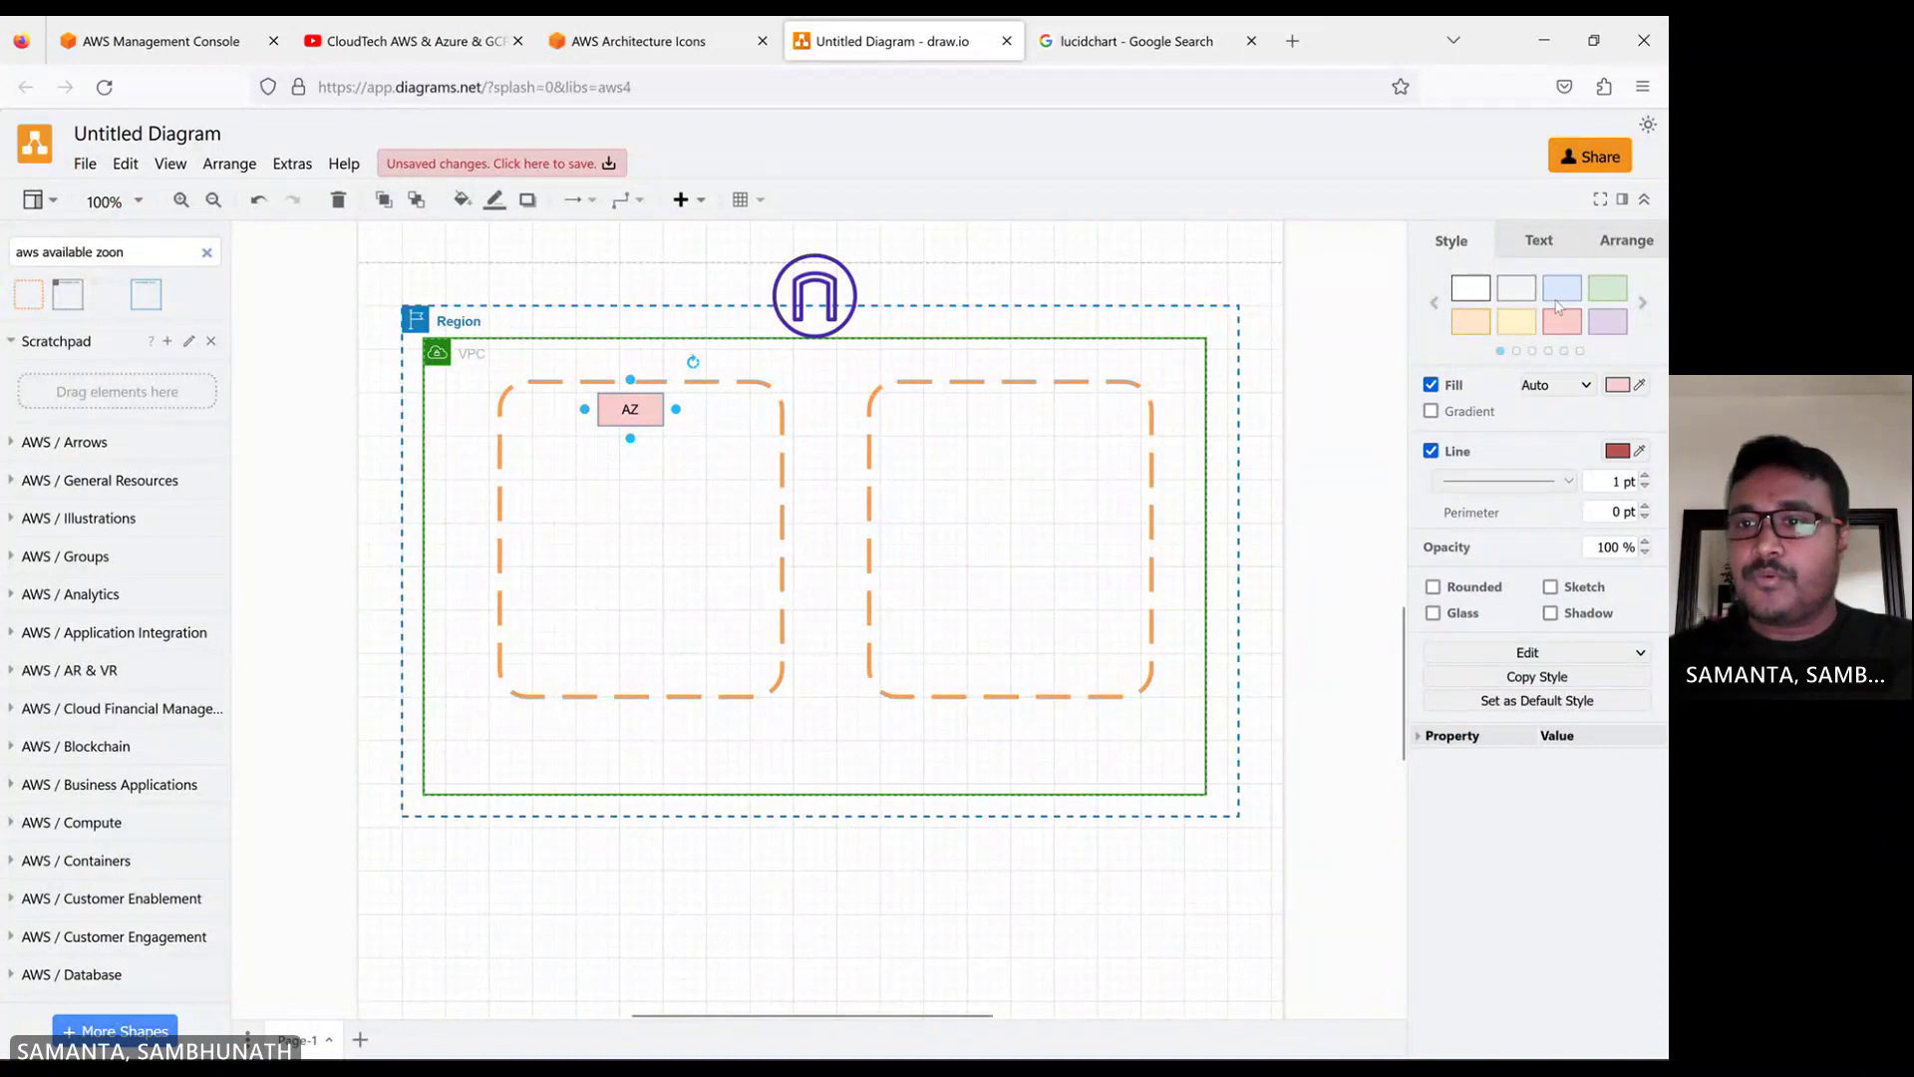
pyautogui.click(1470, 327)
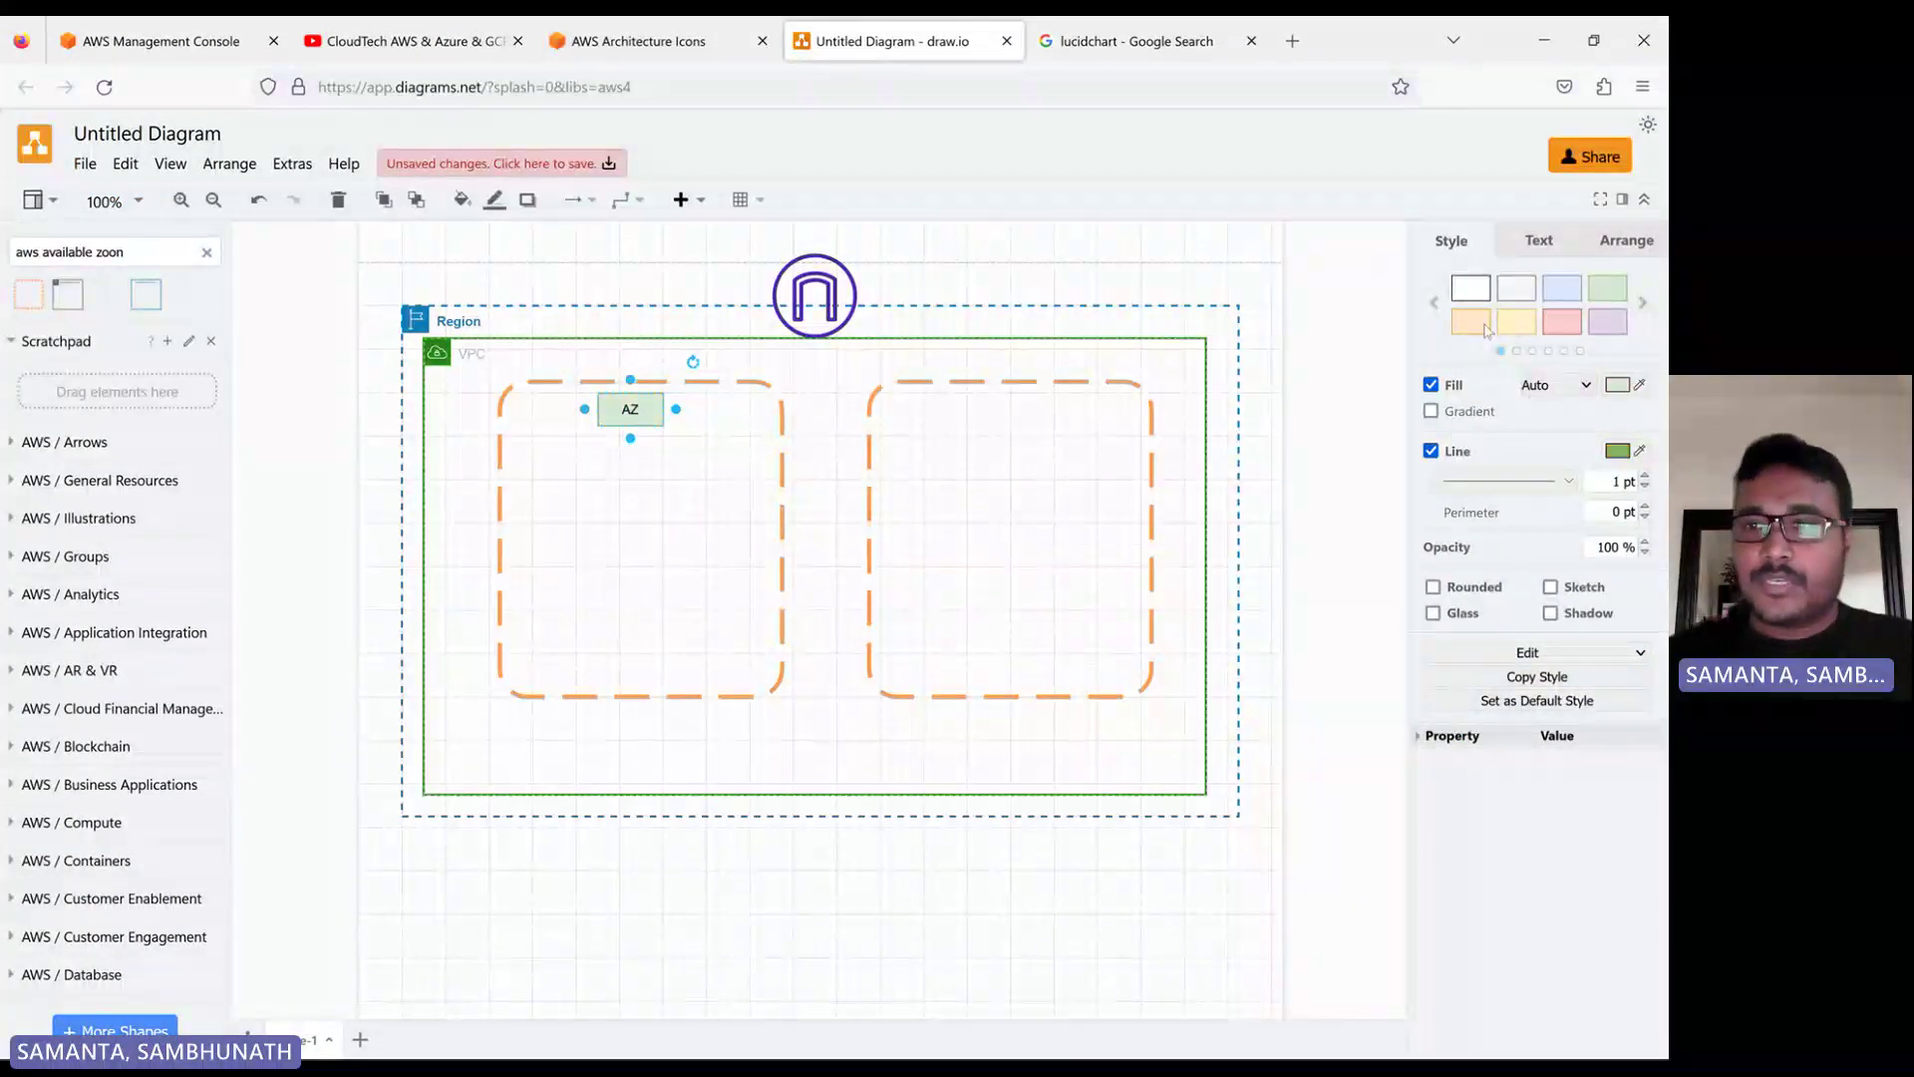
pyautogui.click(681, 543)
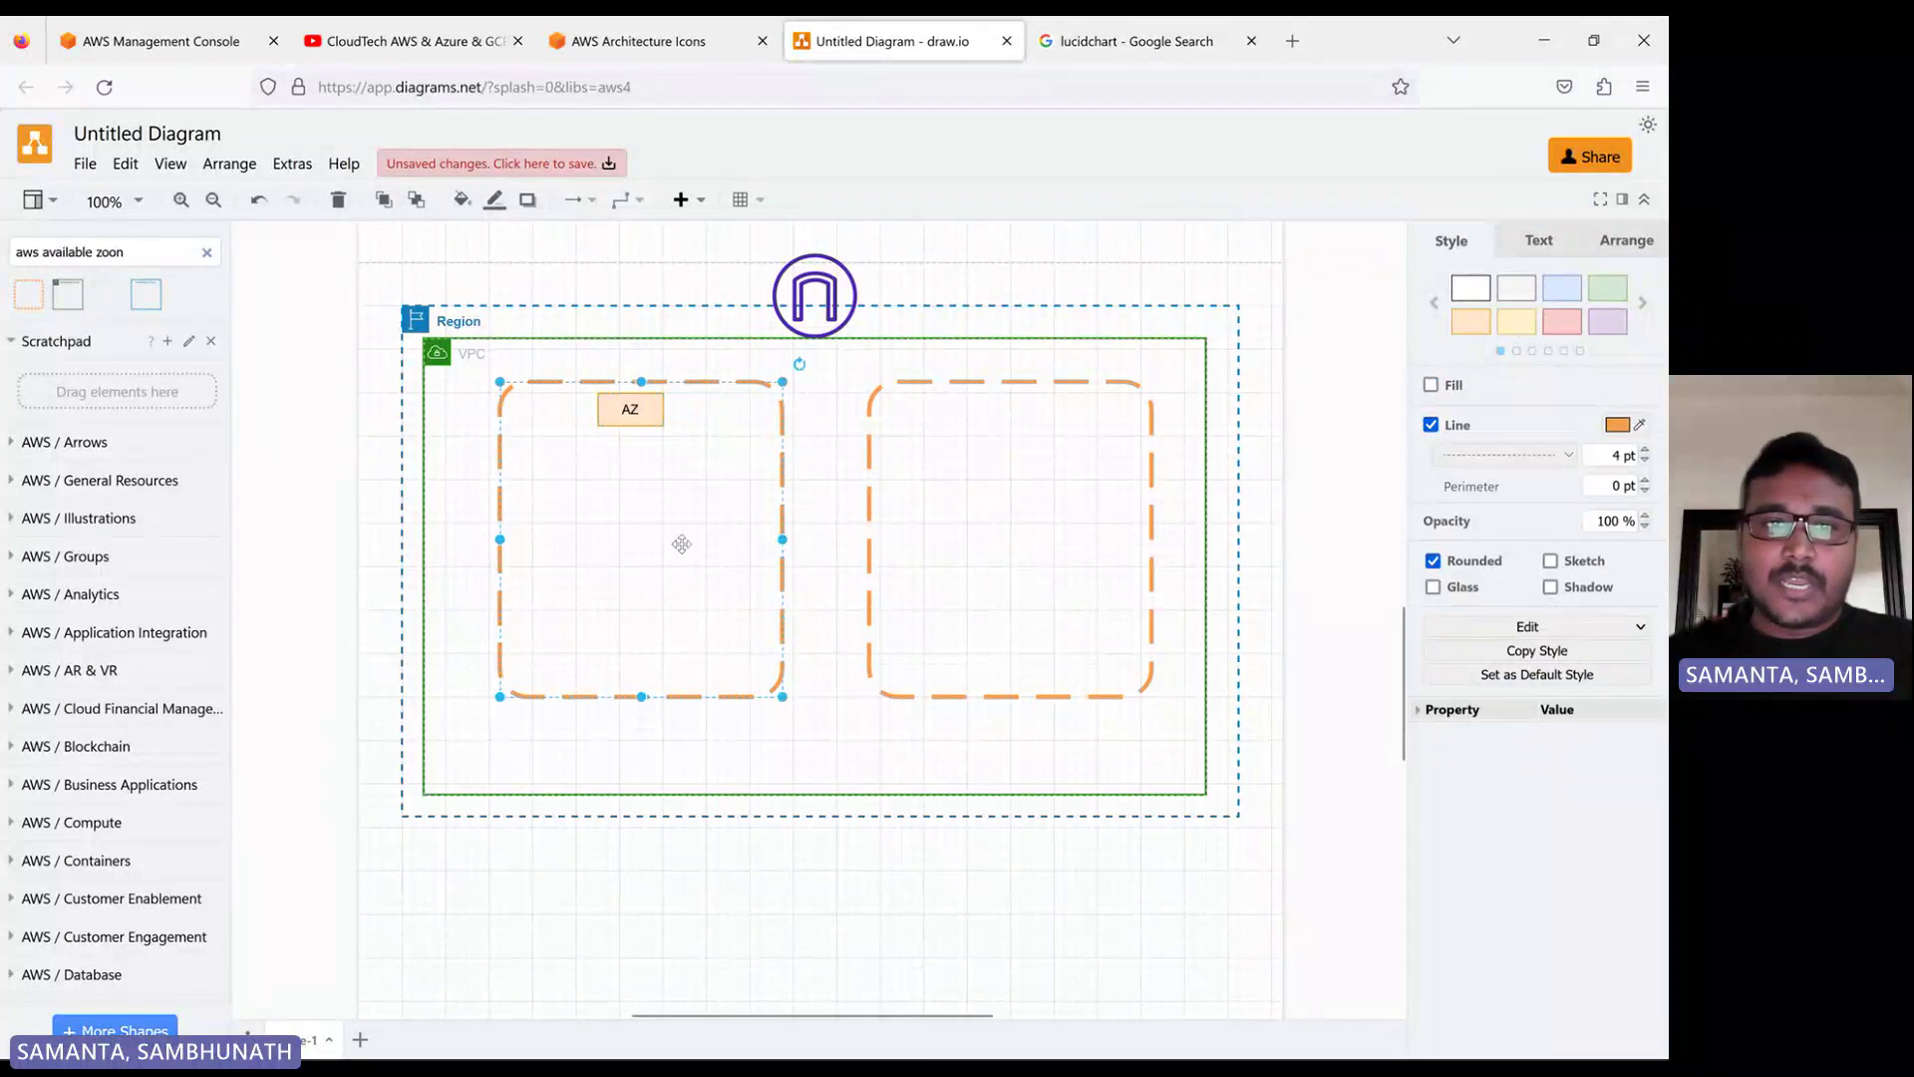
# Duplicate the orange "AZ" label and place the copy at the top center of the right availability zone container
pyautogui.click(631, 411)
pyautogui.rightClick(631, 410)
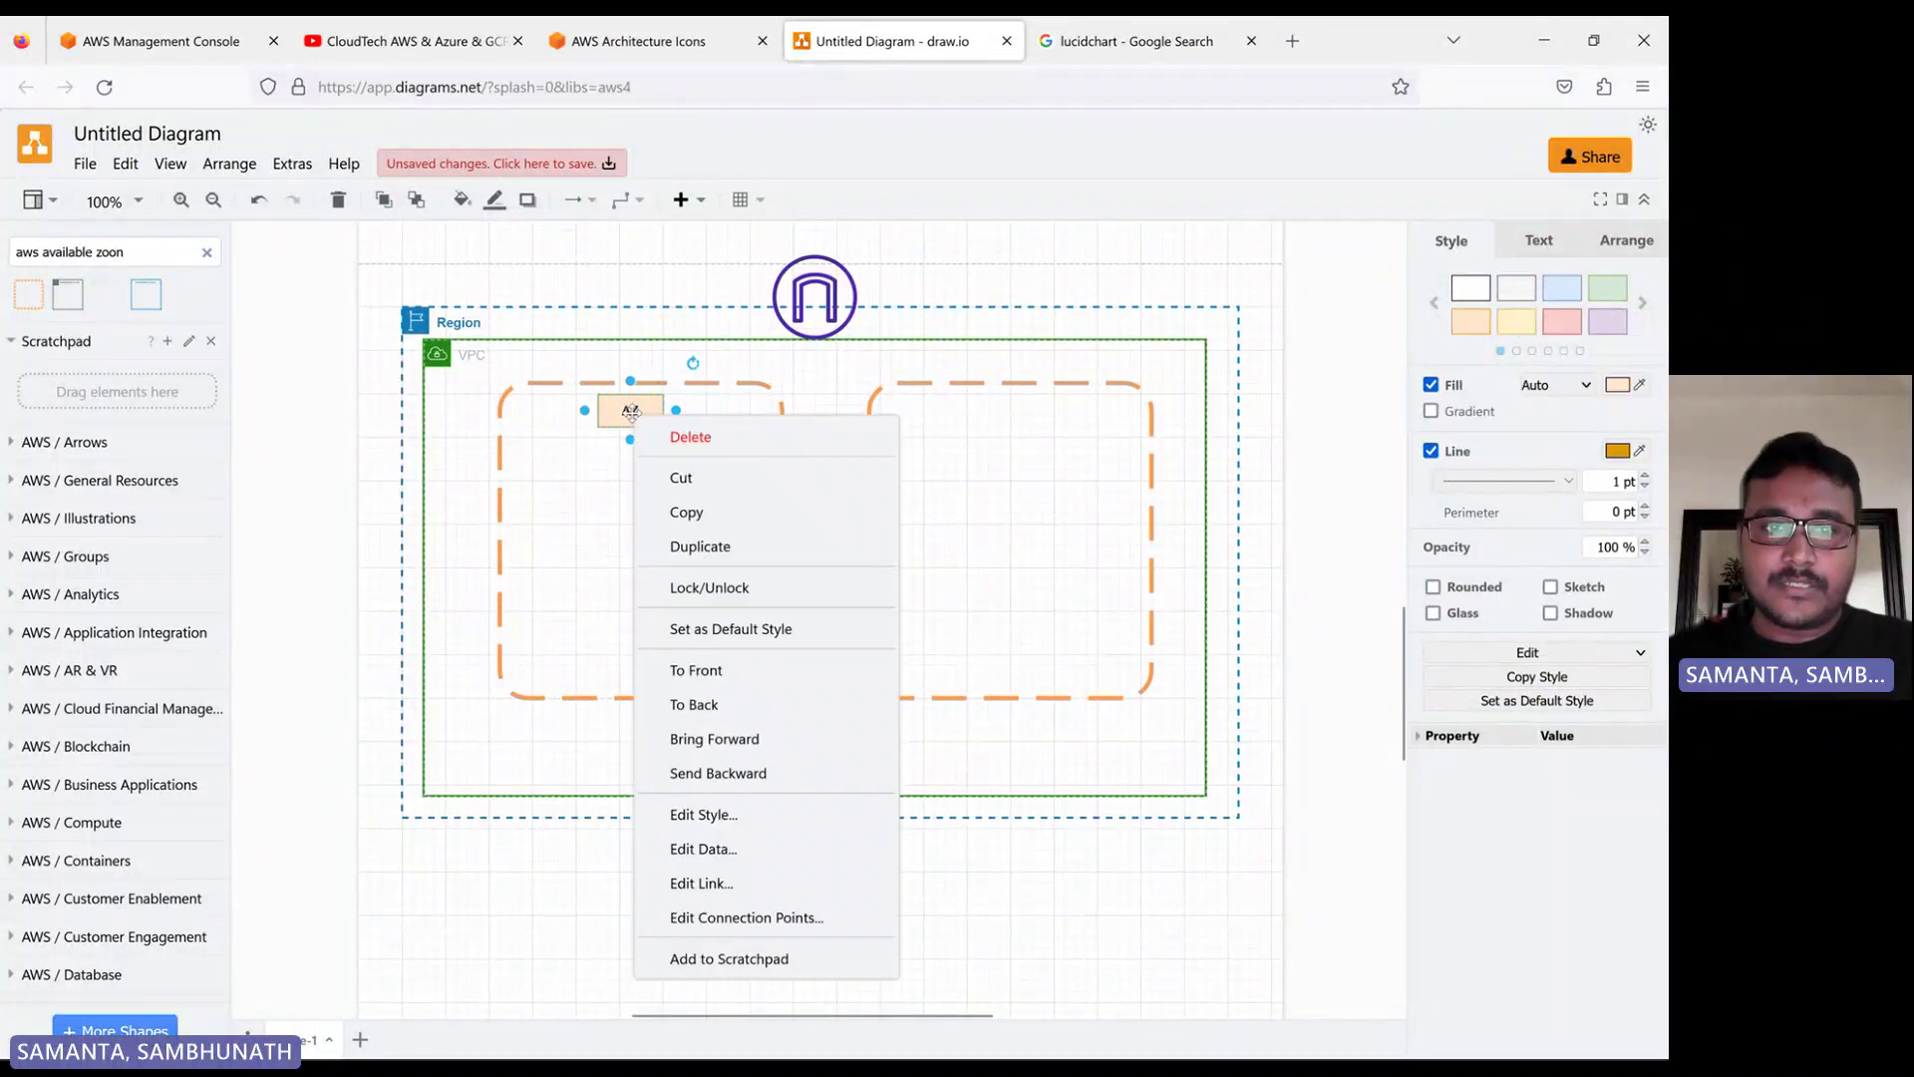
pyautogui.click(708, 546)
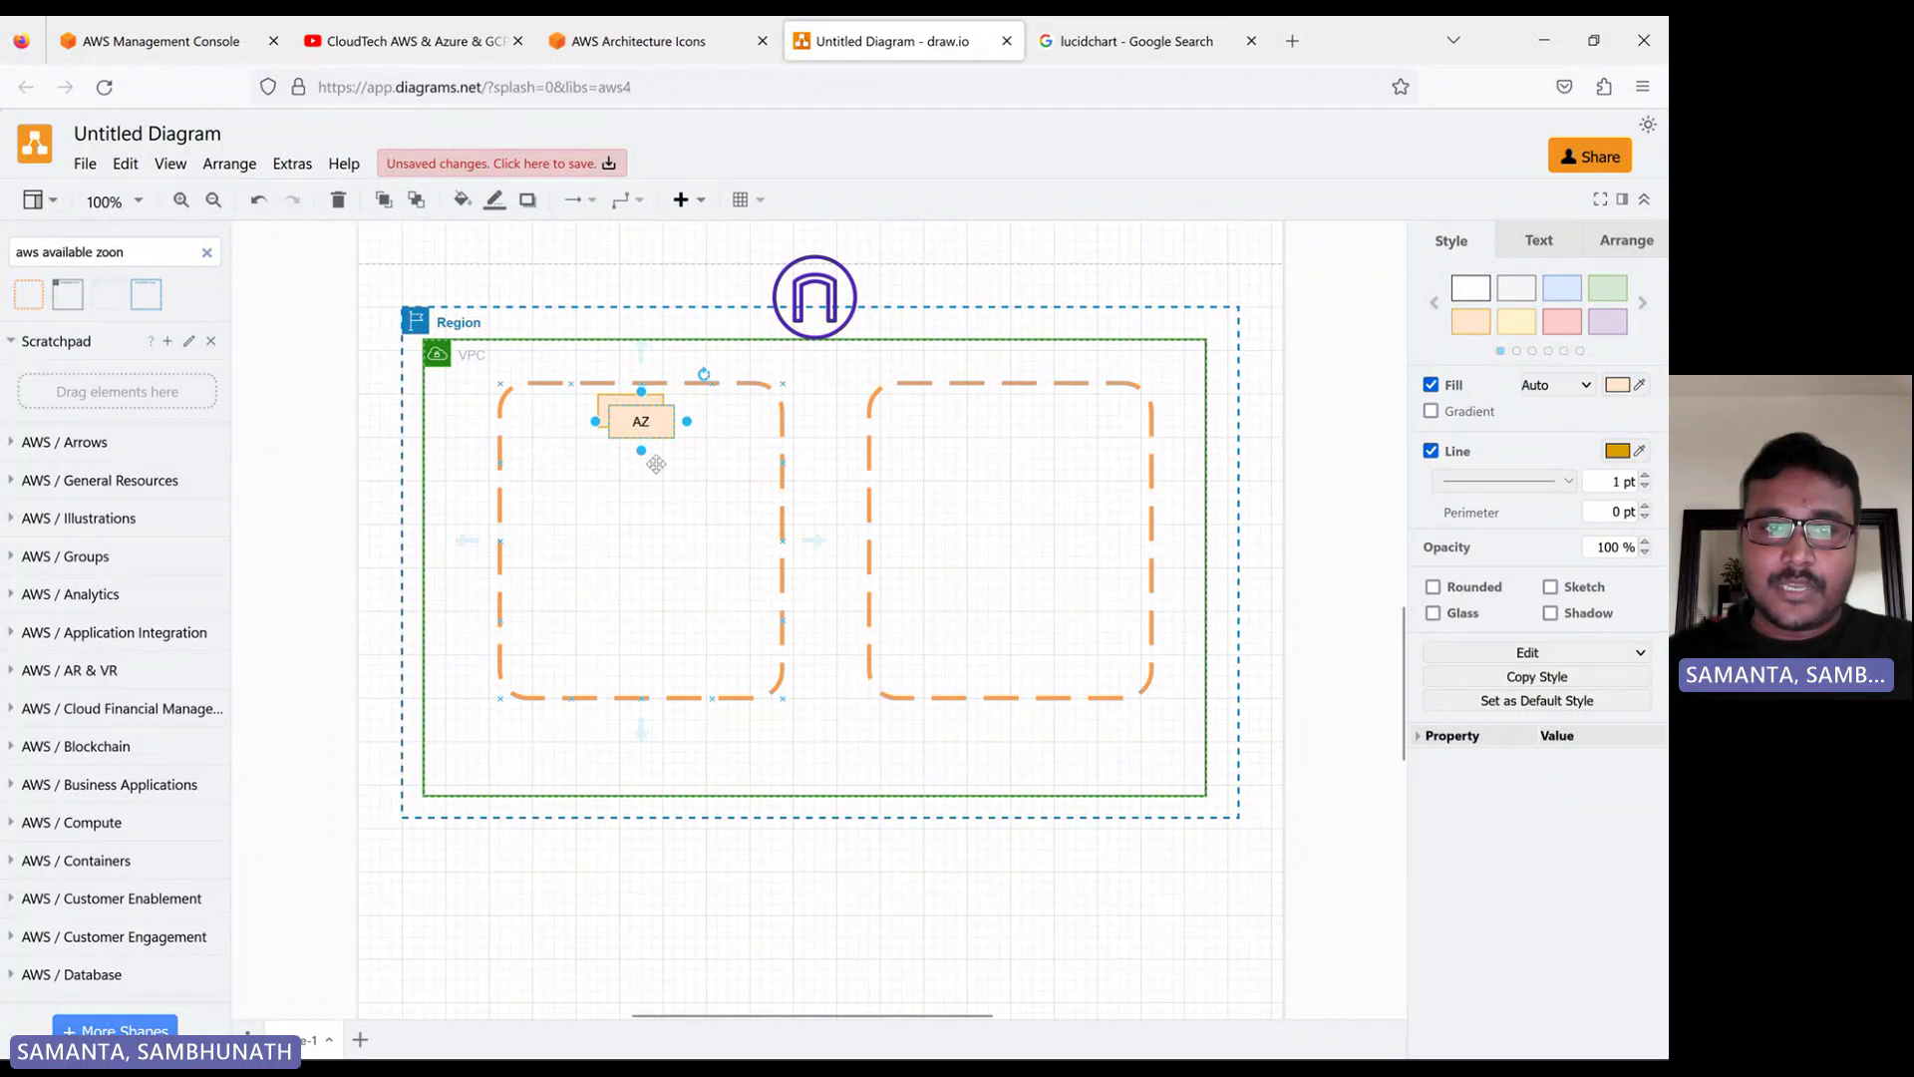
pyautogui.click(634, 514)
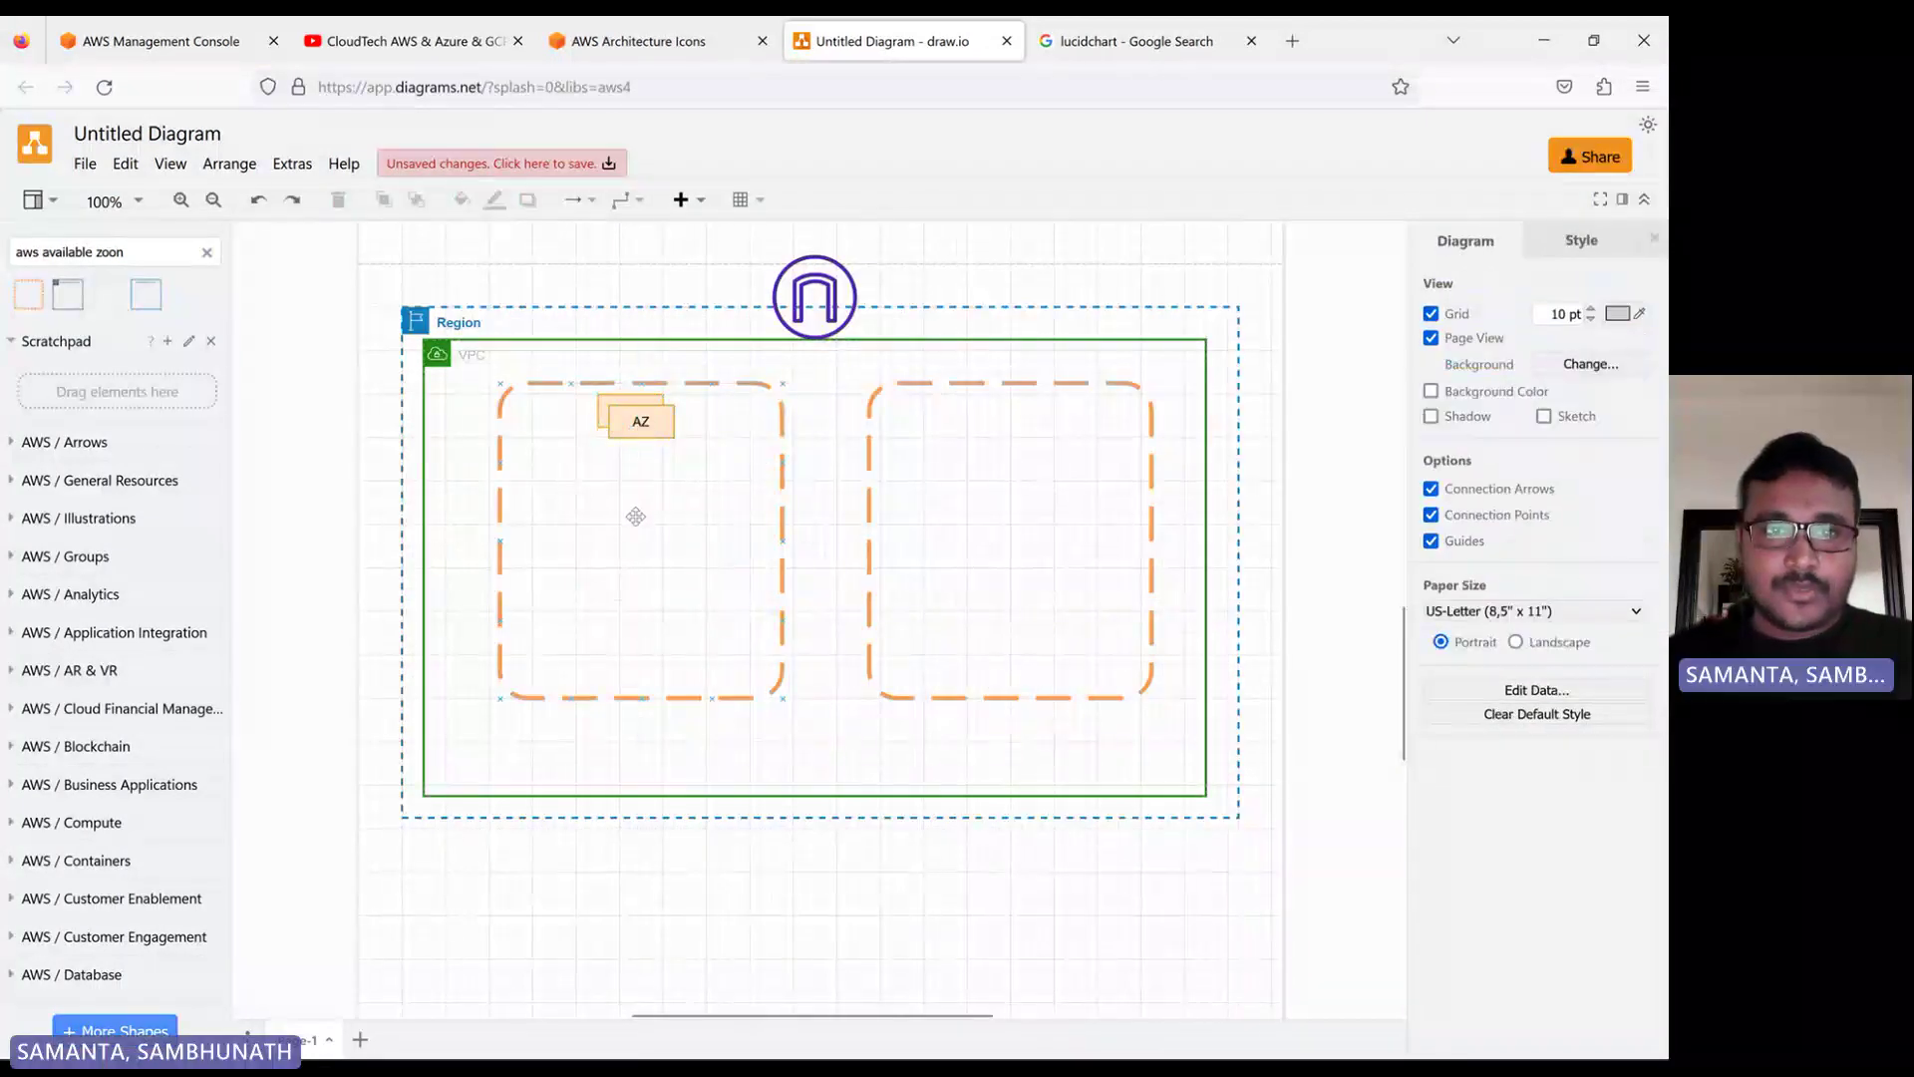
pyautogui.moveTo(636, 426); pyautogui.dragTo(1012, 403)
pyautogui.click(561, 482)
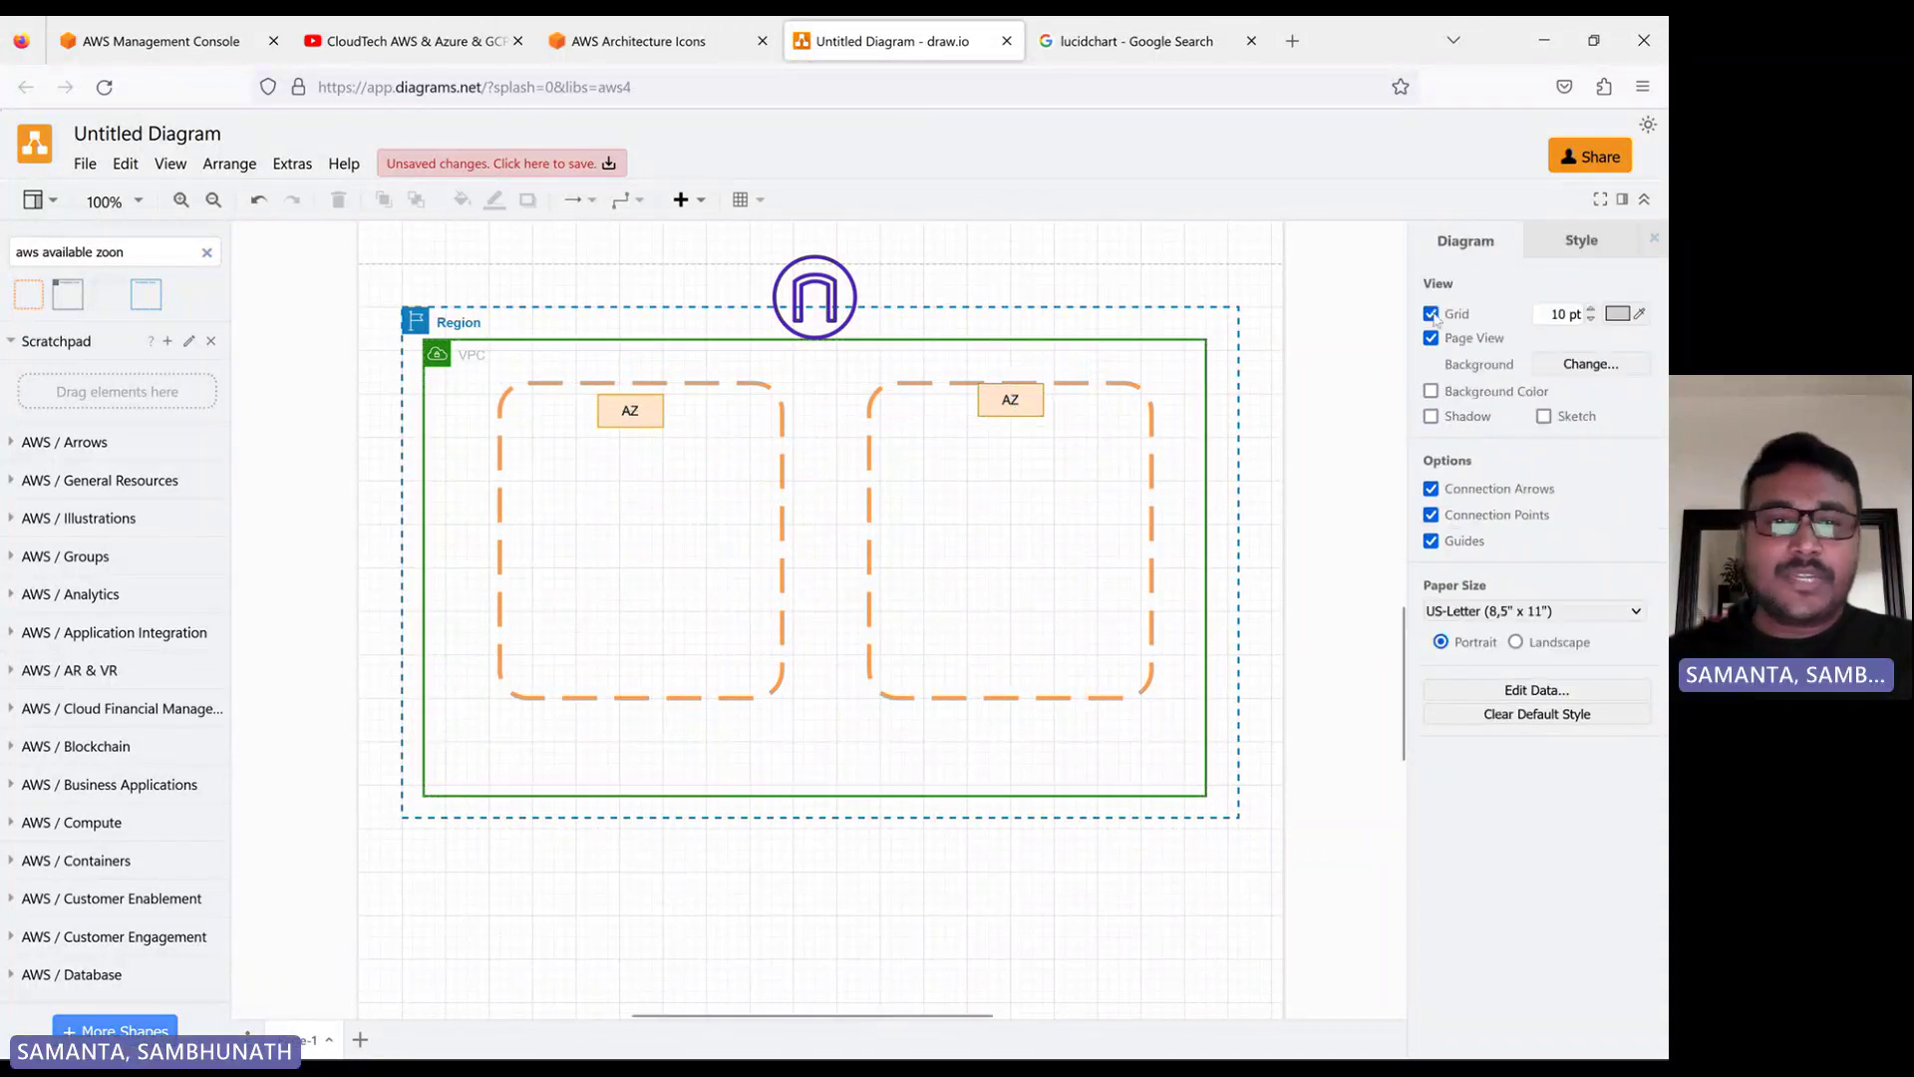
pyautogui.click(631, 425)
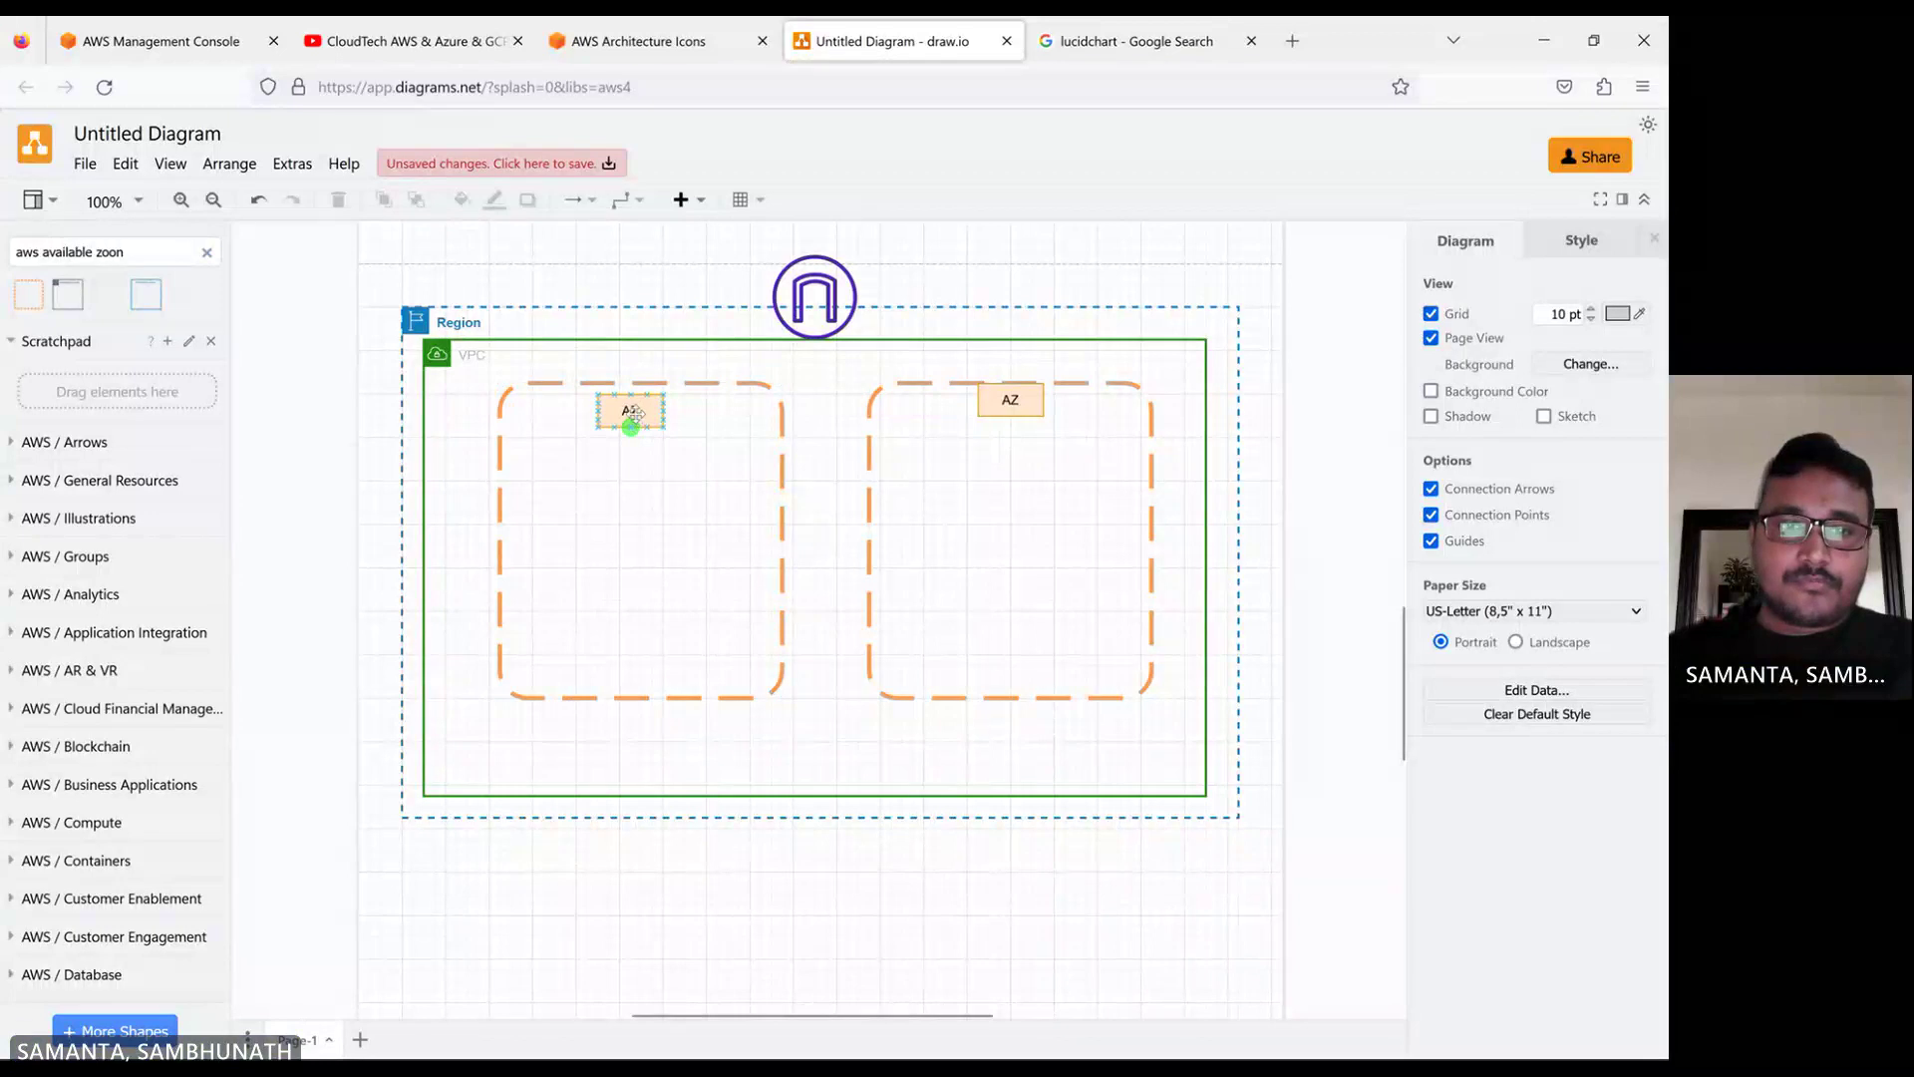
pyautogui.moveTo(631, 410); pyautogui.dragTo(630, 410)
pyautogui.click(859, 818)
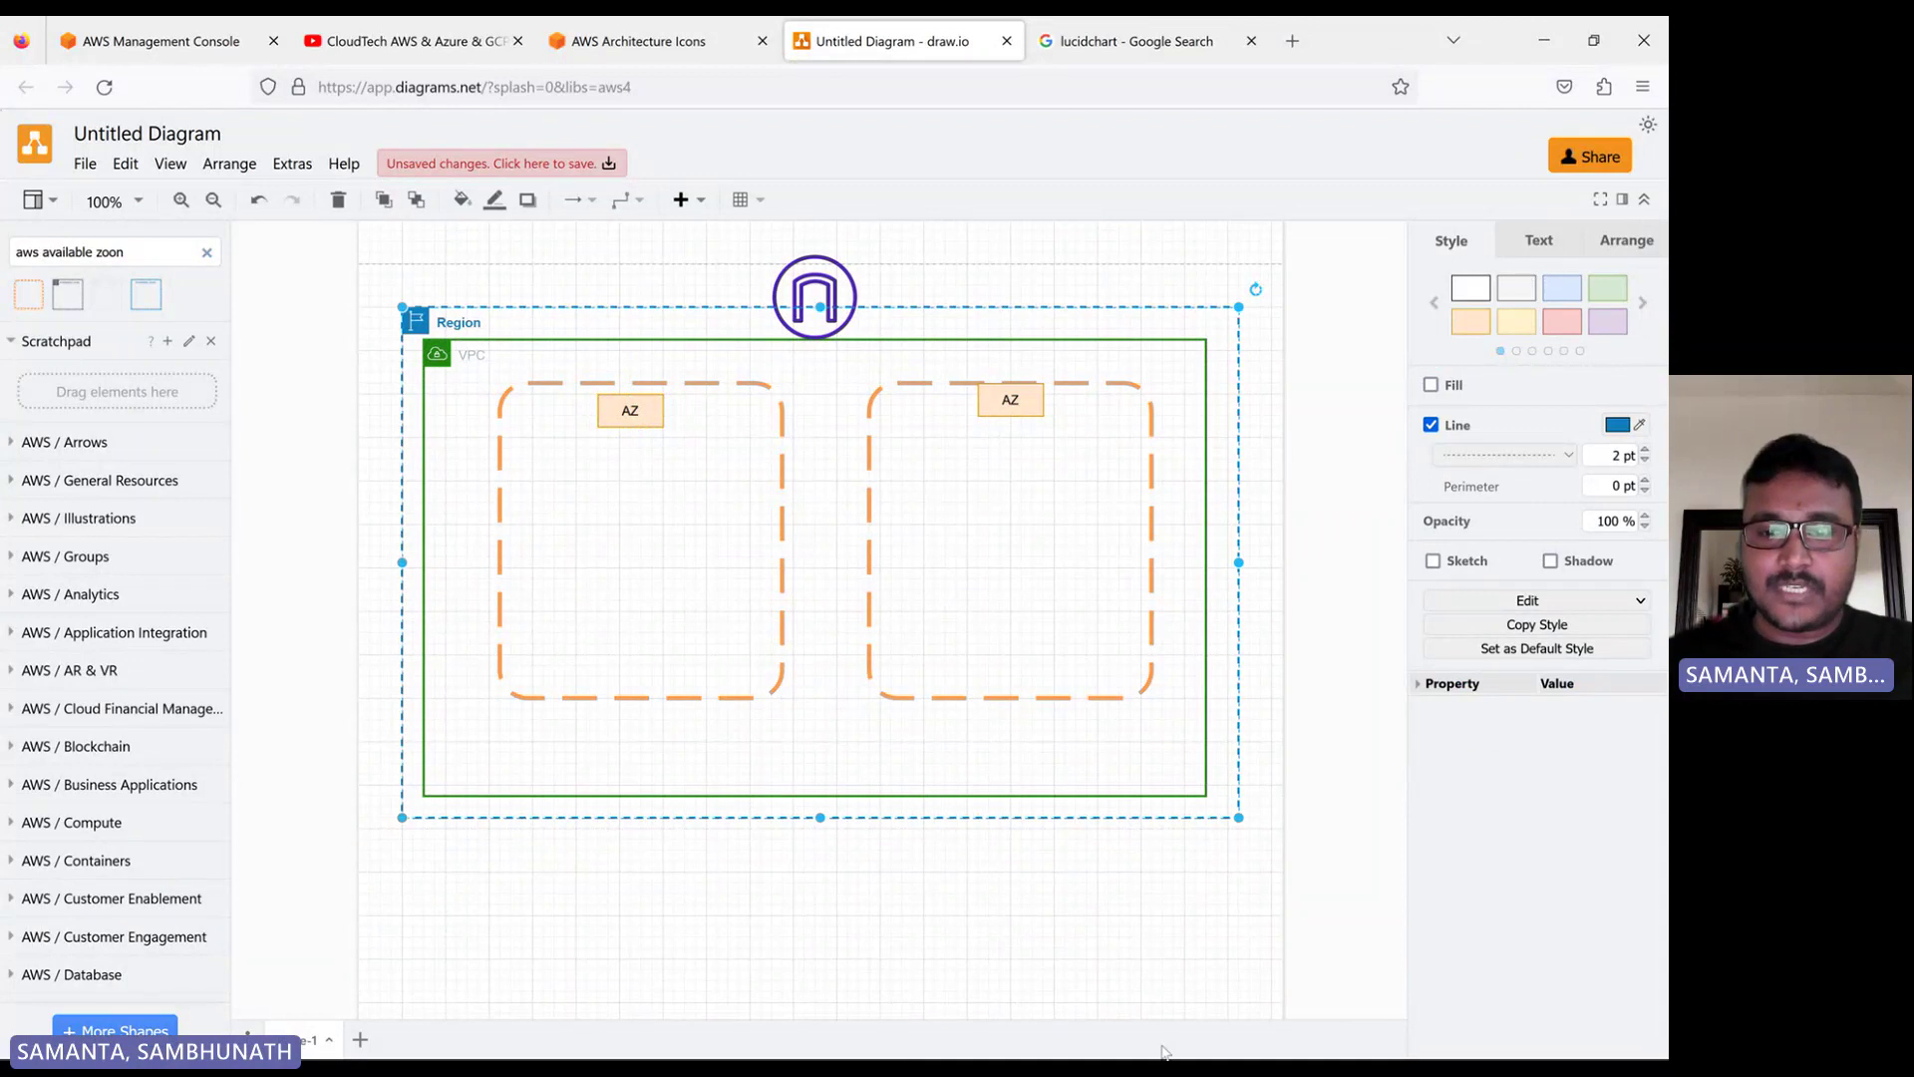
# Check the reference VPC diagram in Microsoft Whiteboard and return to the draw.io diagram
pyautogui.hotkey('alt', 'Tab')
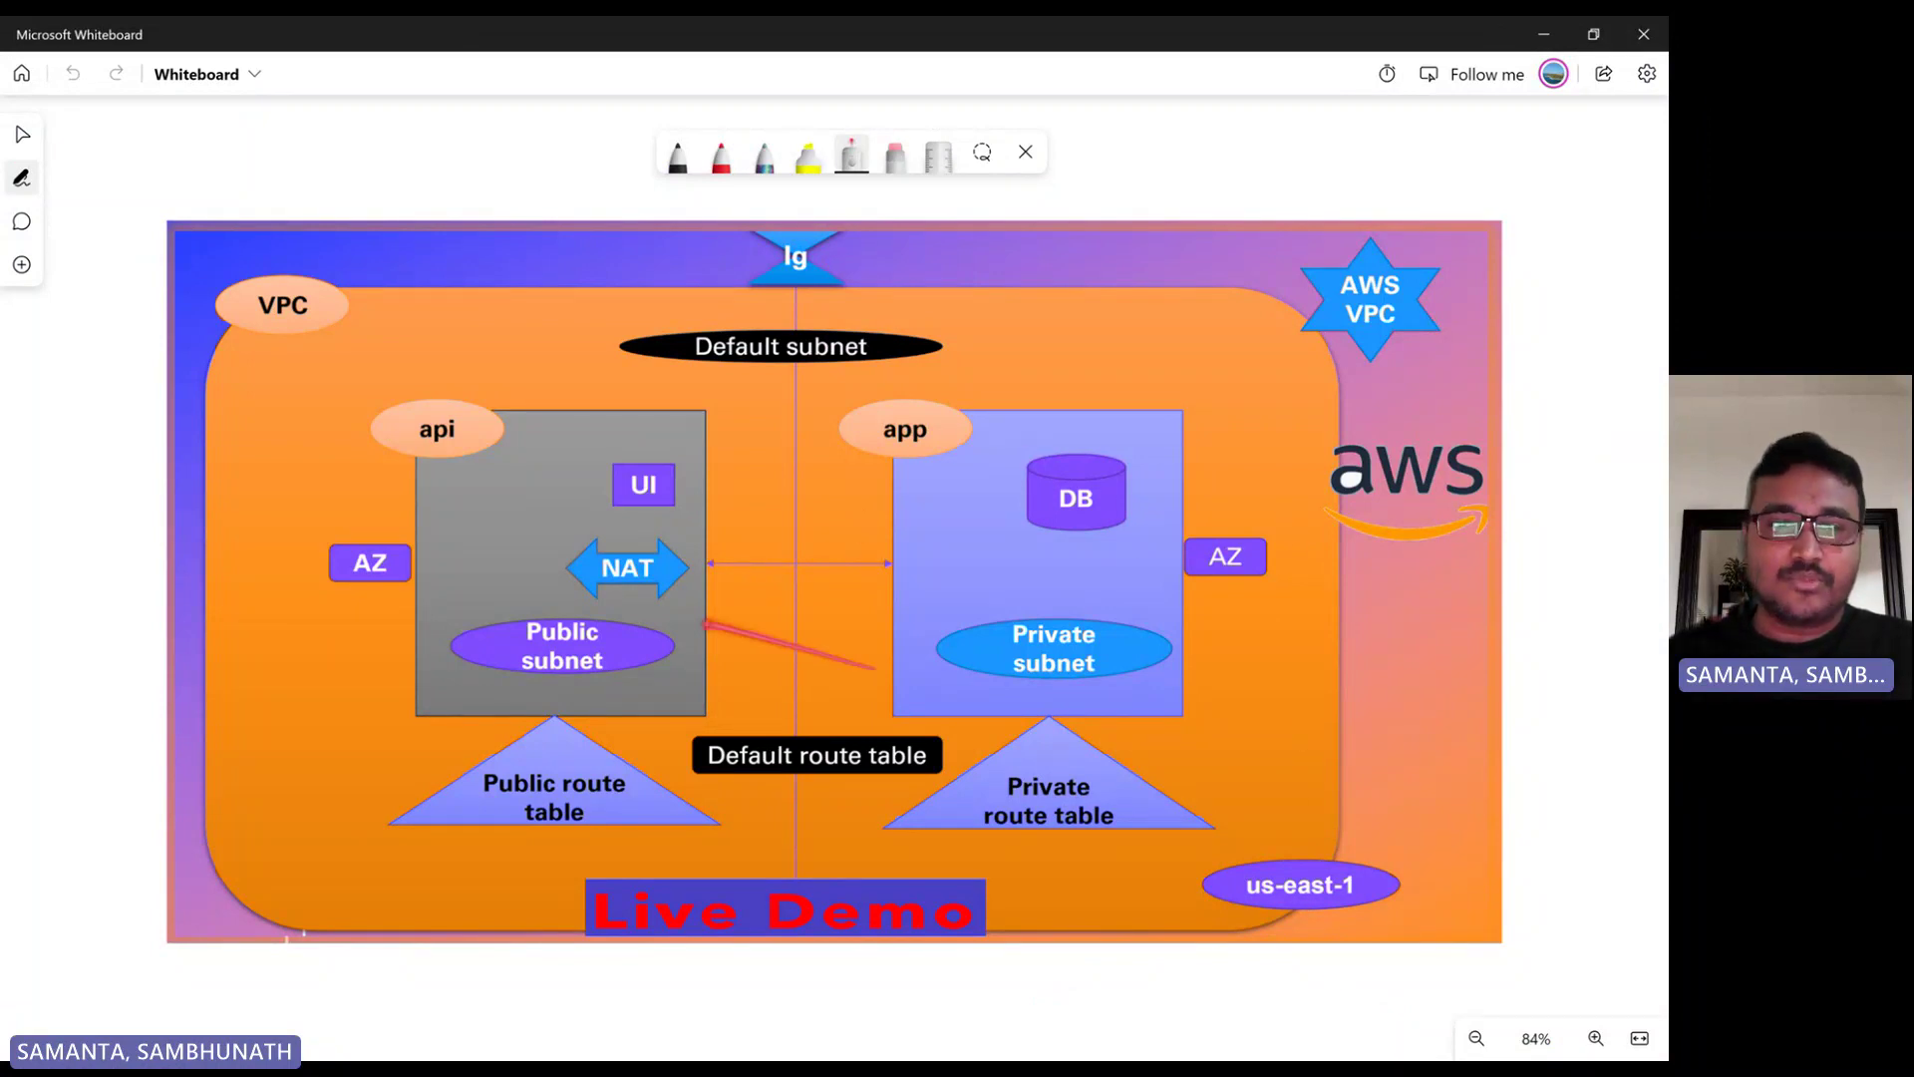
pyautogui.click(1548, 33)
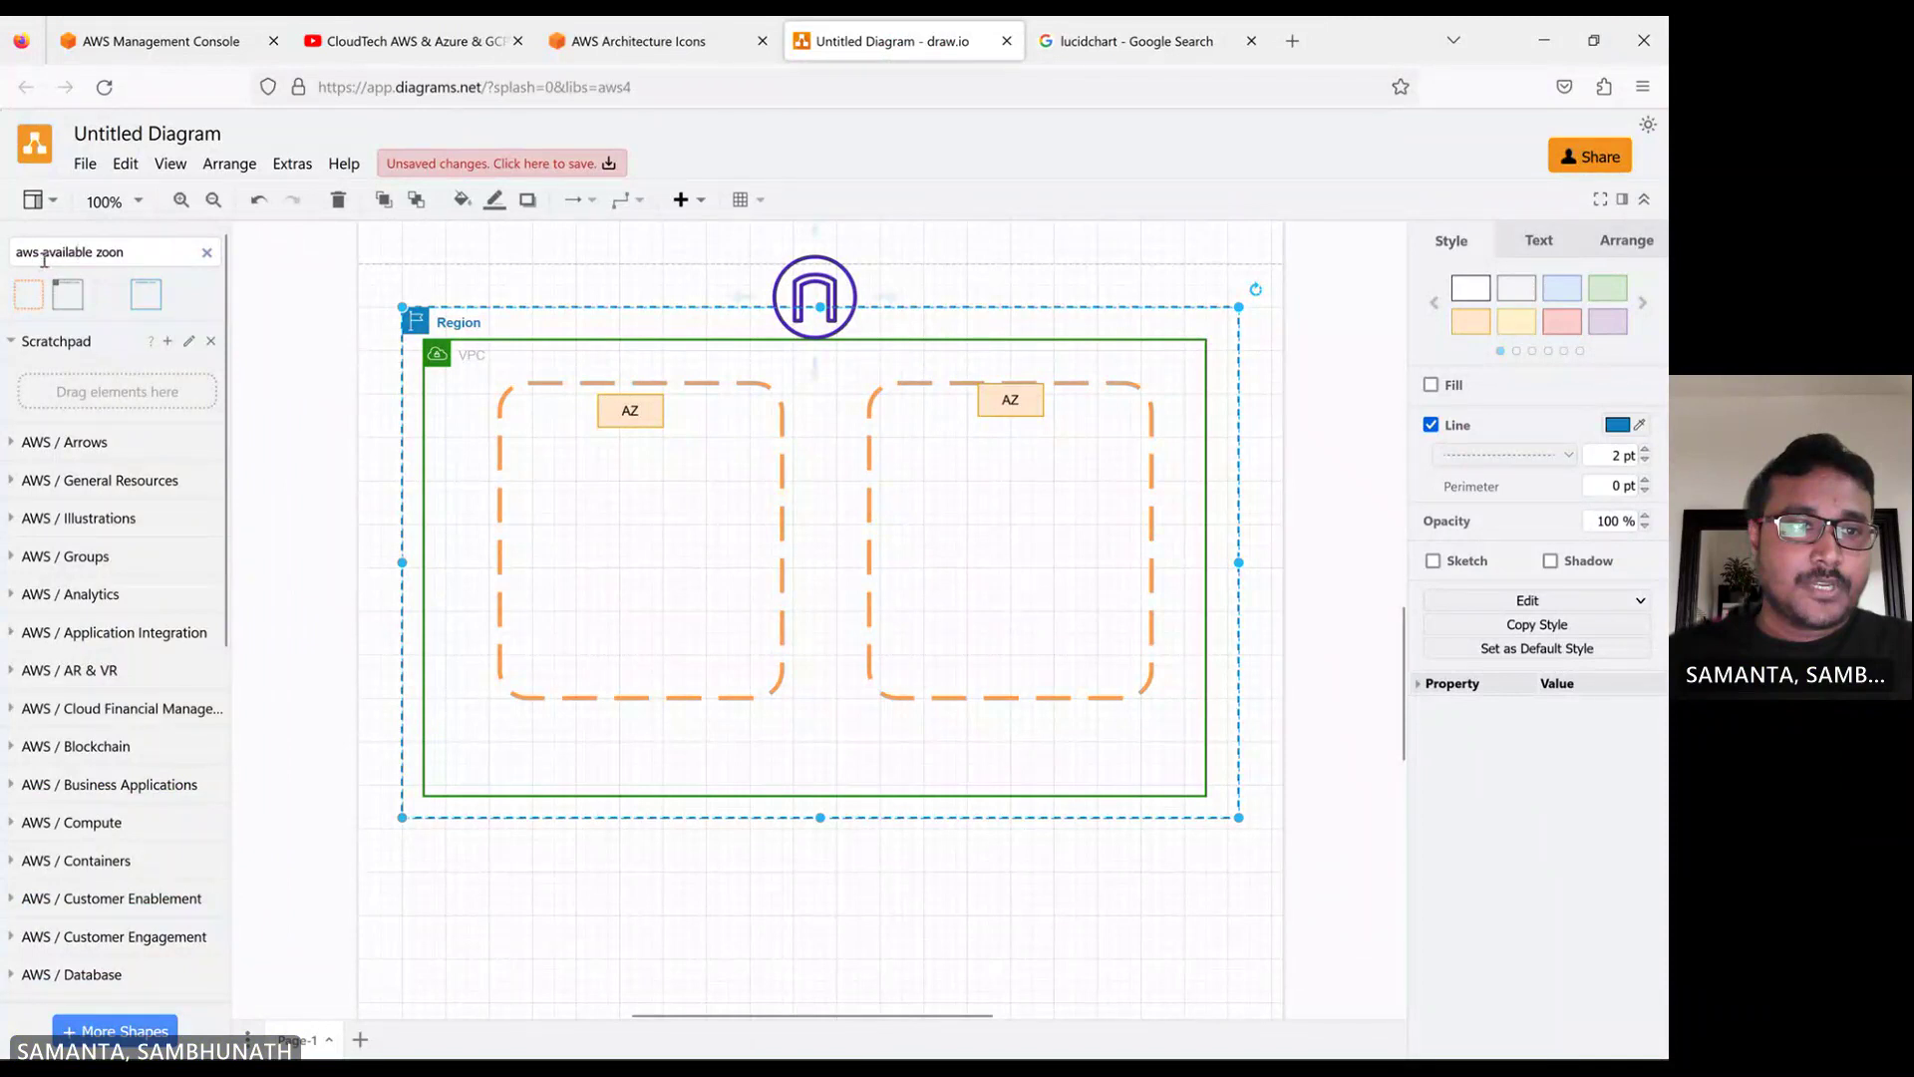
# Search the shape library for "aws public subnet" and place the Public subnet group inside the left availability zone
pyautogui.moveTo(44, 261); pyautogui.dragTo(129, 259)
pyautogui.write('public subnet')
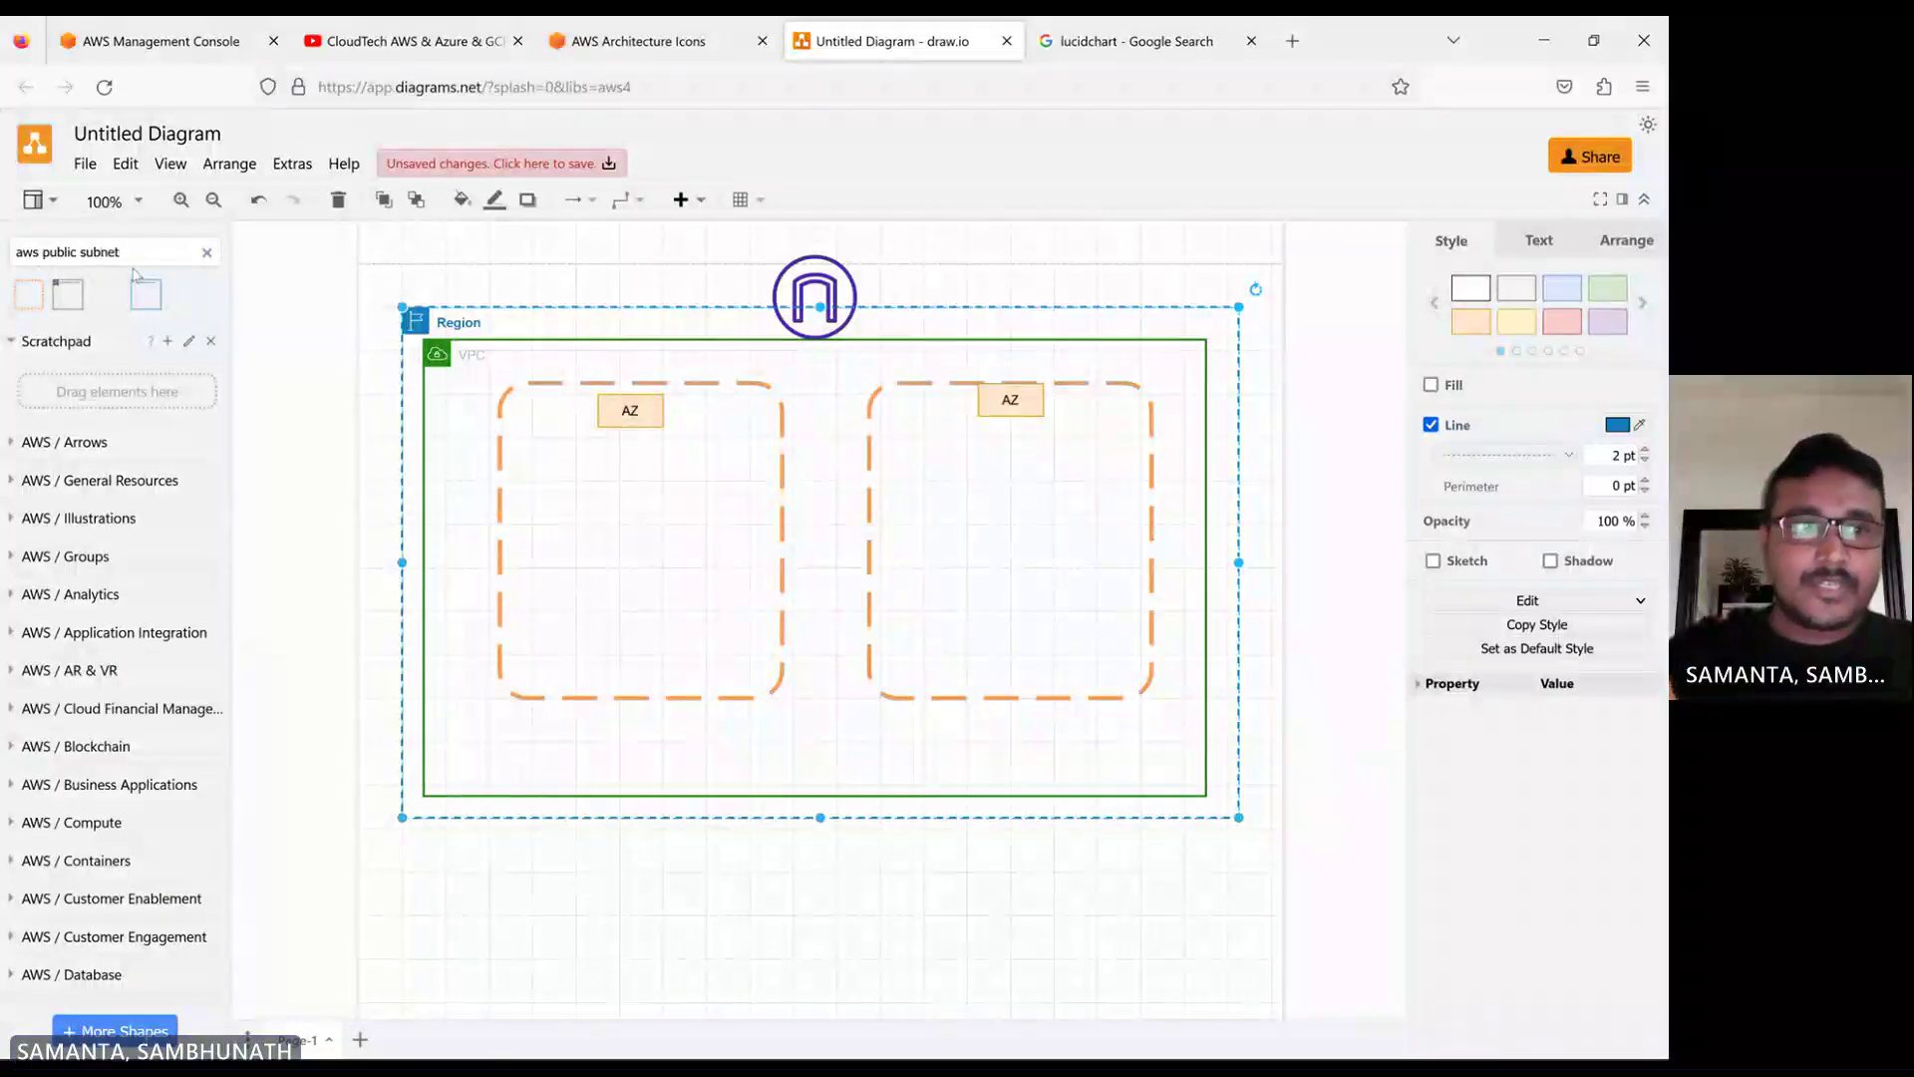
pyautogui.press('Return')
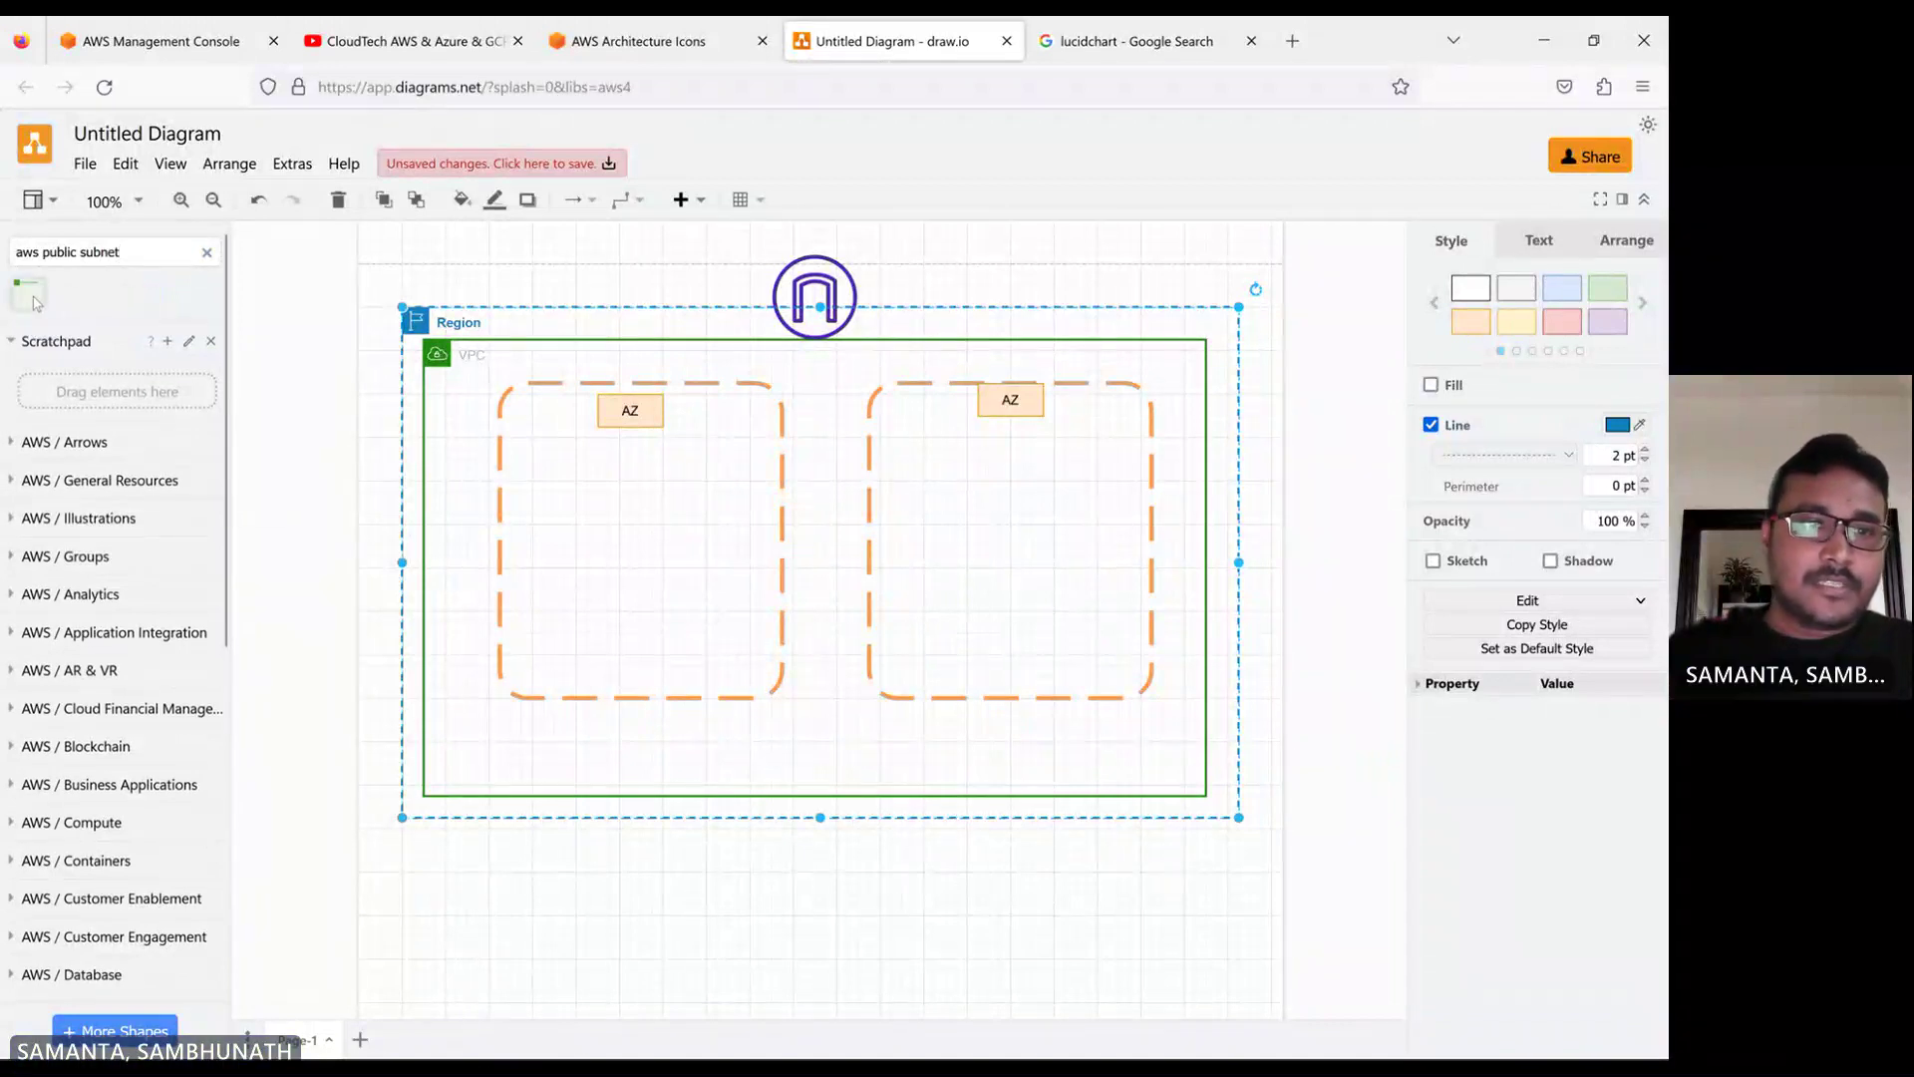
pyautogui.moveTo(34, 302); pyautogui.dragTo(572, 476)
# Enlarge the Public subnet group on all sides to fill the left availability zone below its "AZ" label
pyautogui.moveTo(712, 550); pyautogui.dragTo(760, 548)
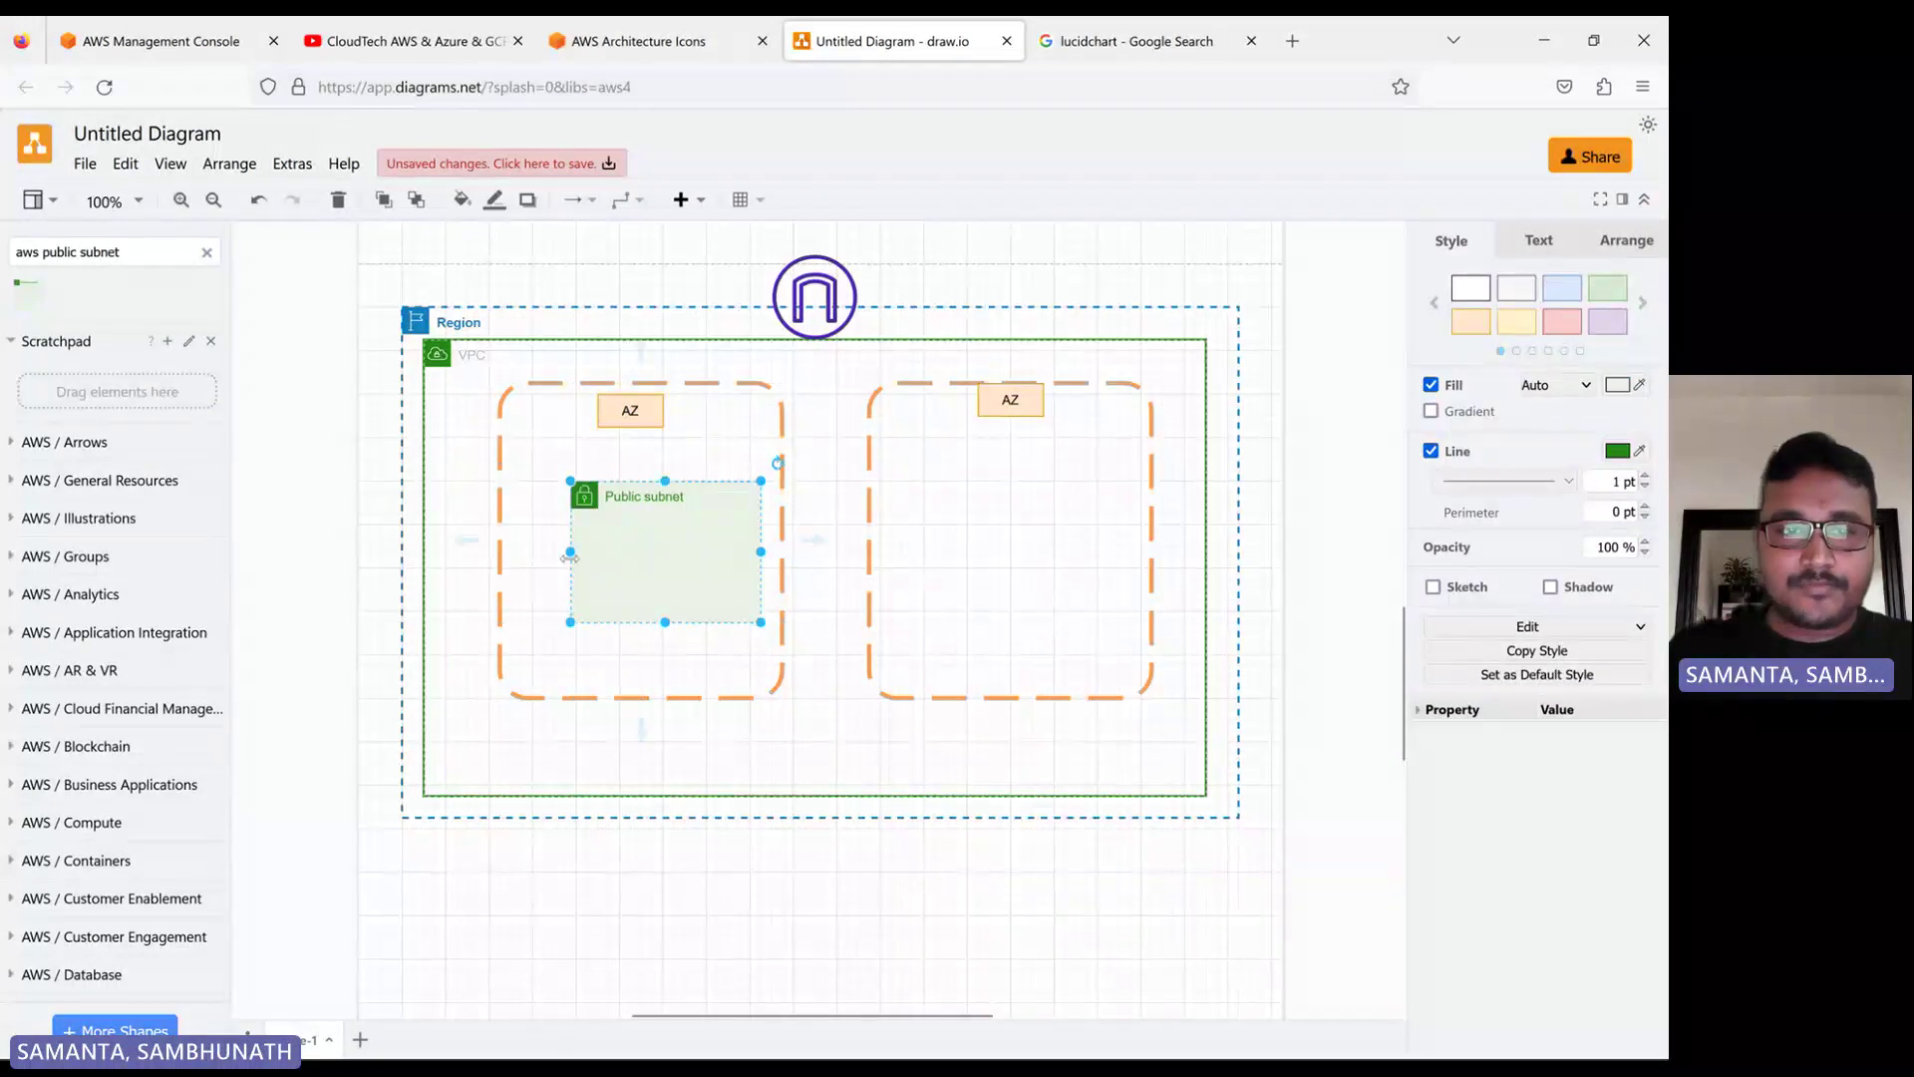
pyautogui.moveTo(570, 553); pyautogui.dragTo(521, 552)
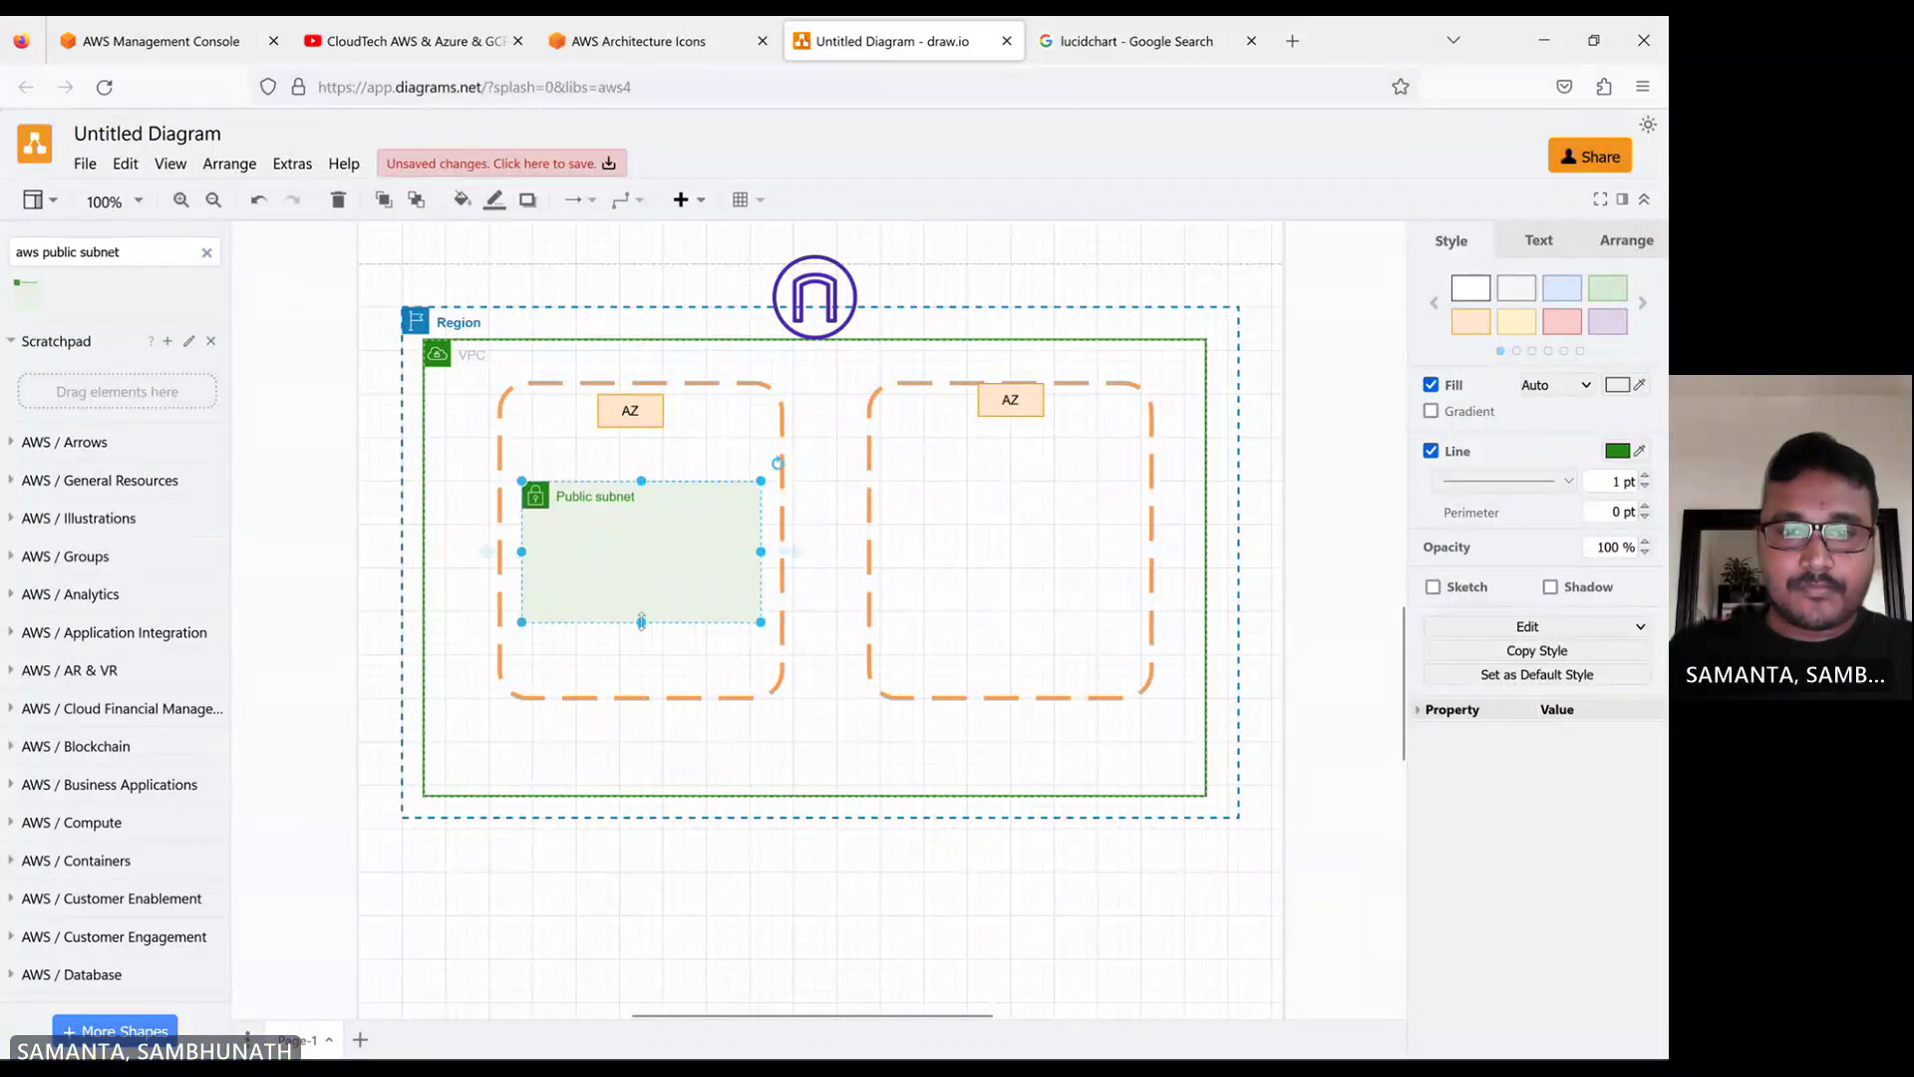
pyautogui.moveTo(641, 622); pyautogui.dragTo(640, 676)
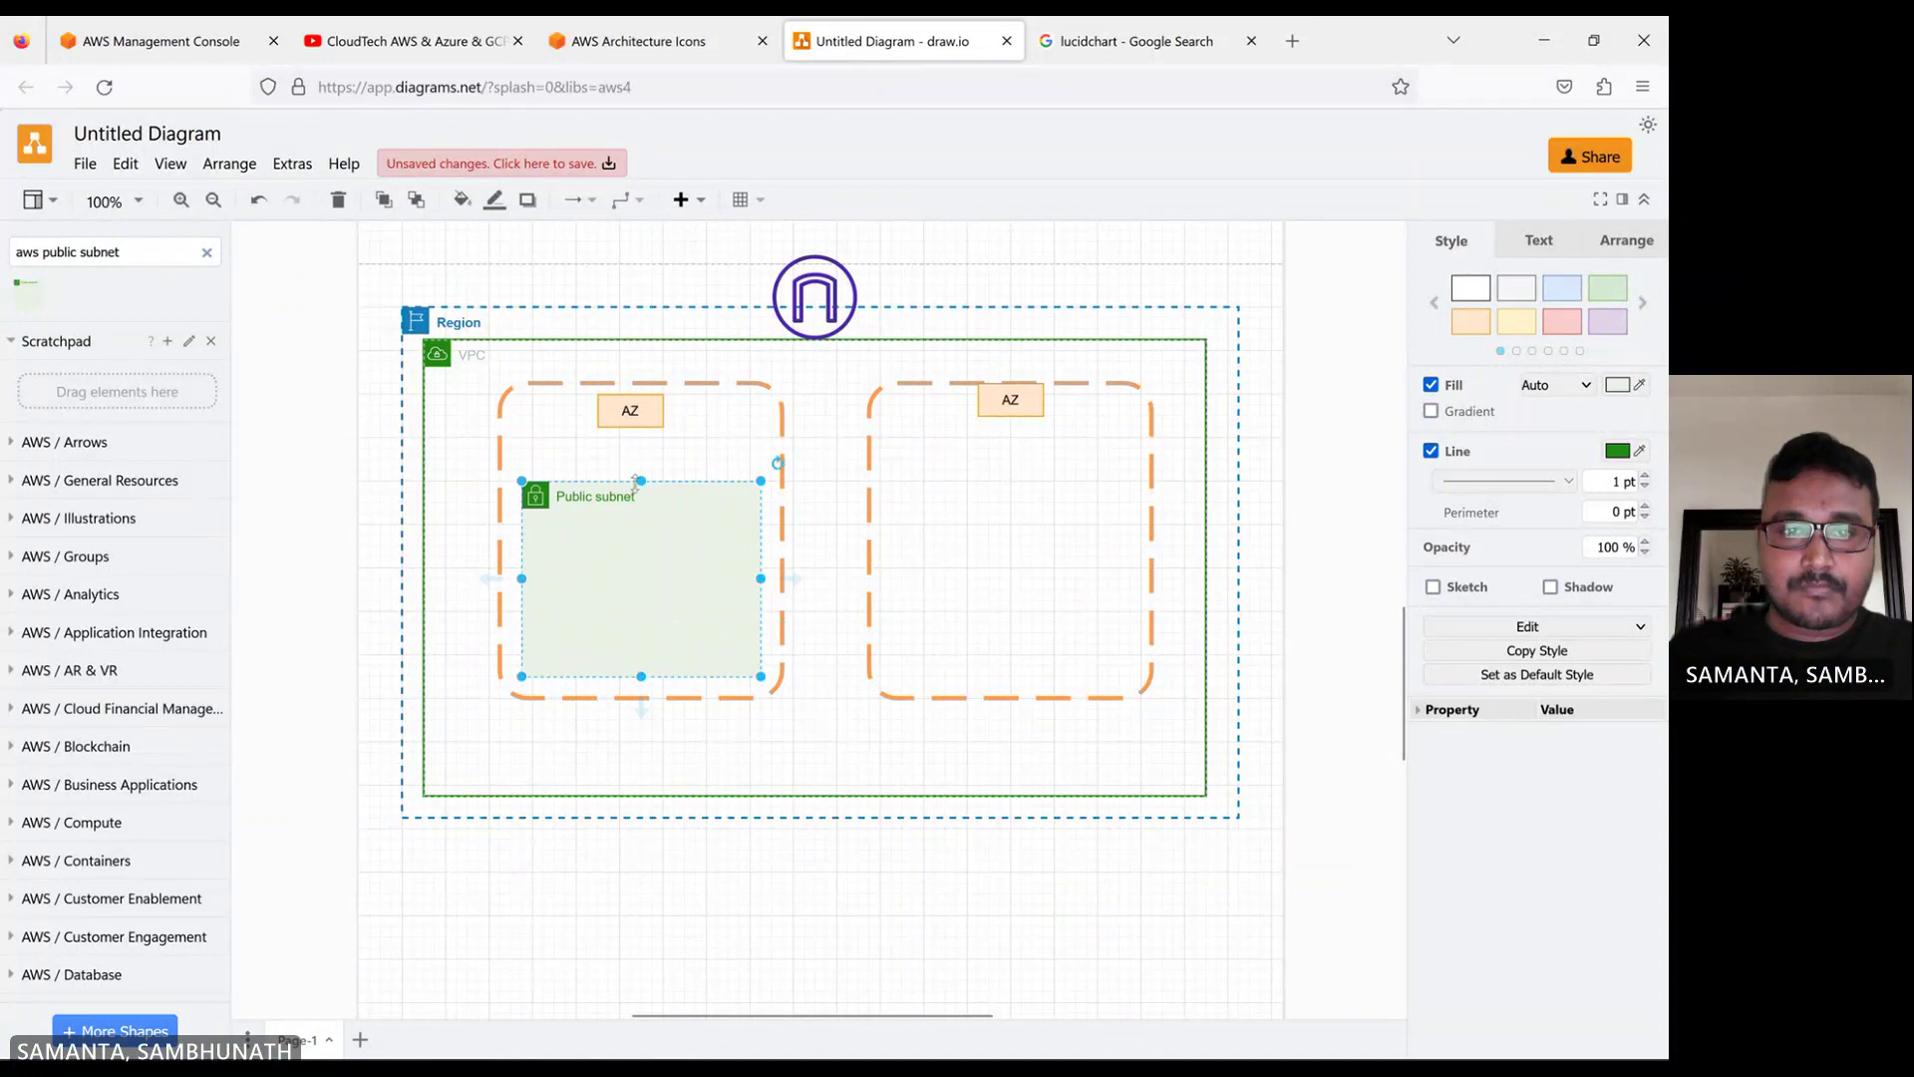
pyautogui.moveTo(639, 479); pyautogui.dragTo(643, 438)
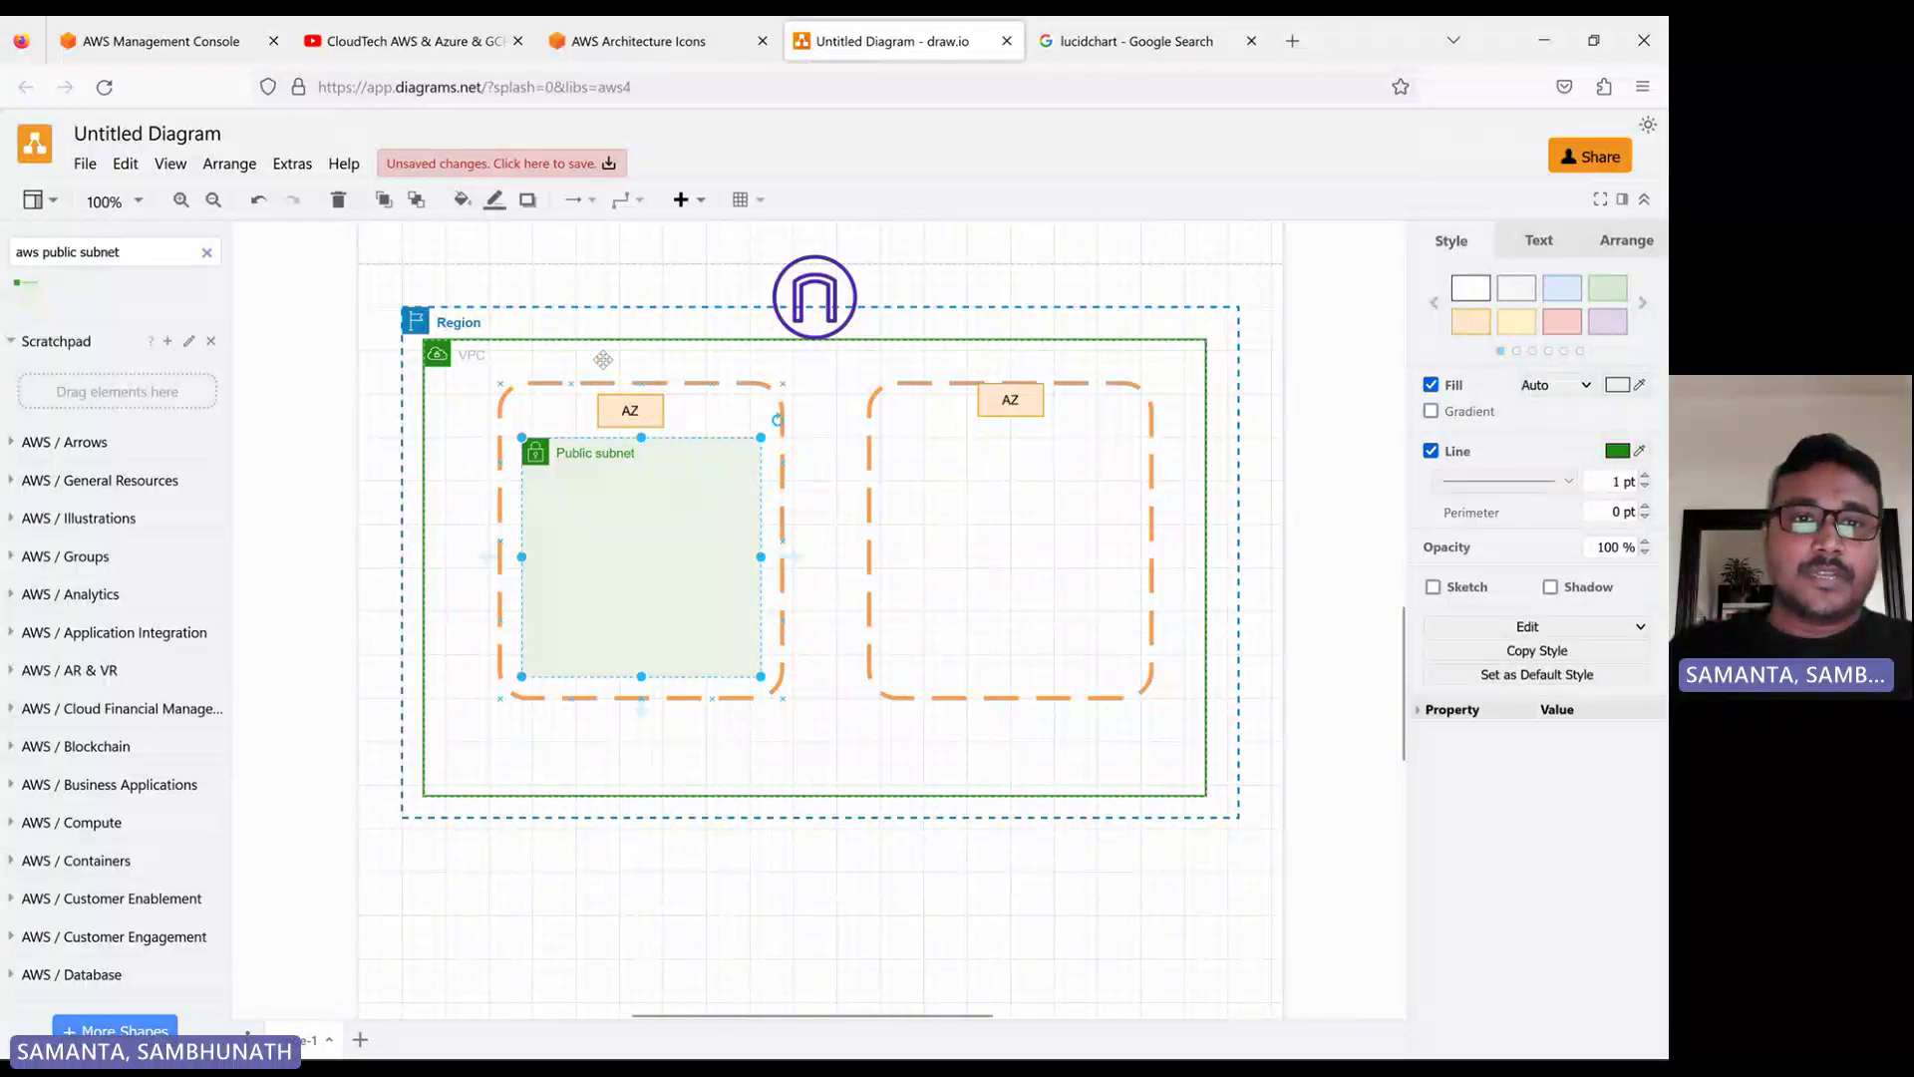
# Search the shape library for "aws private subnet" and place the Private subnet group inside the right availability zone
pyautogui.doubleClick(62, 250)
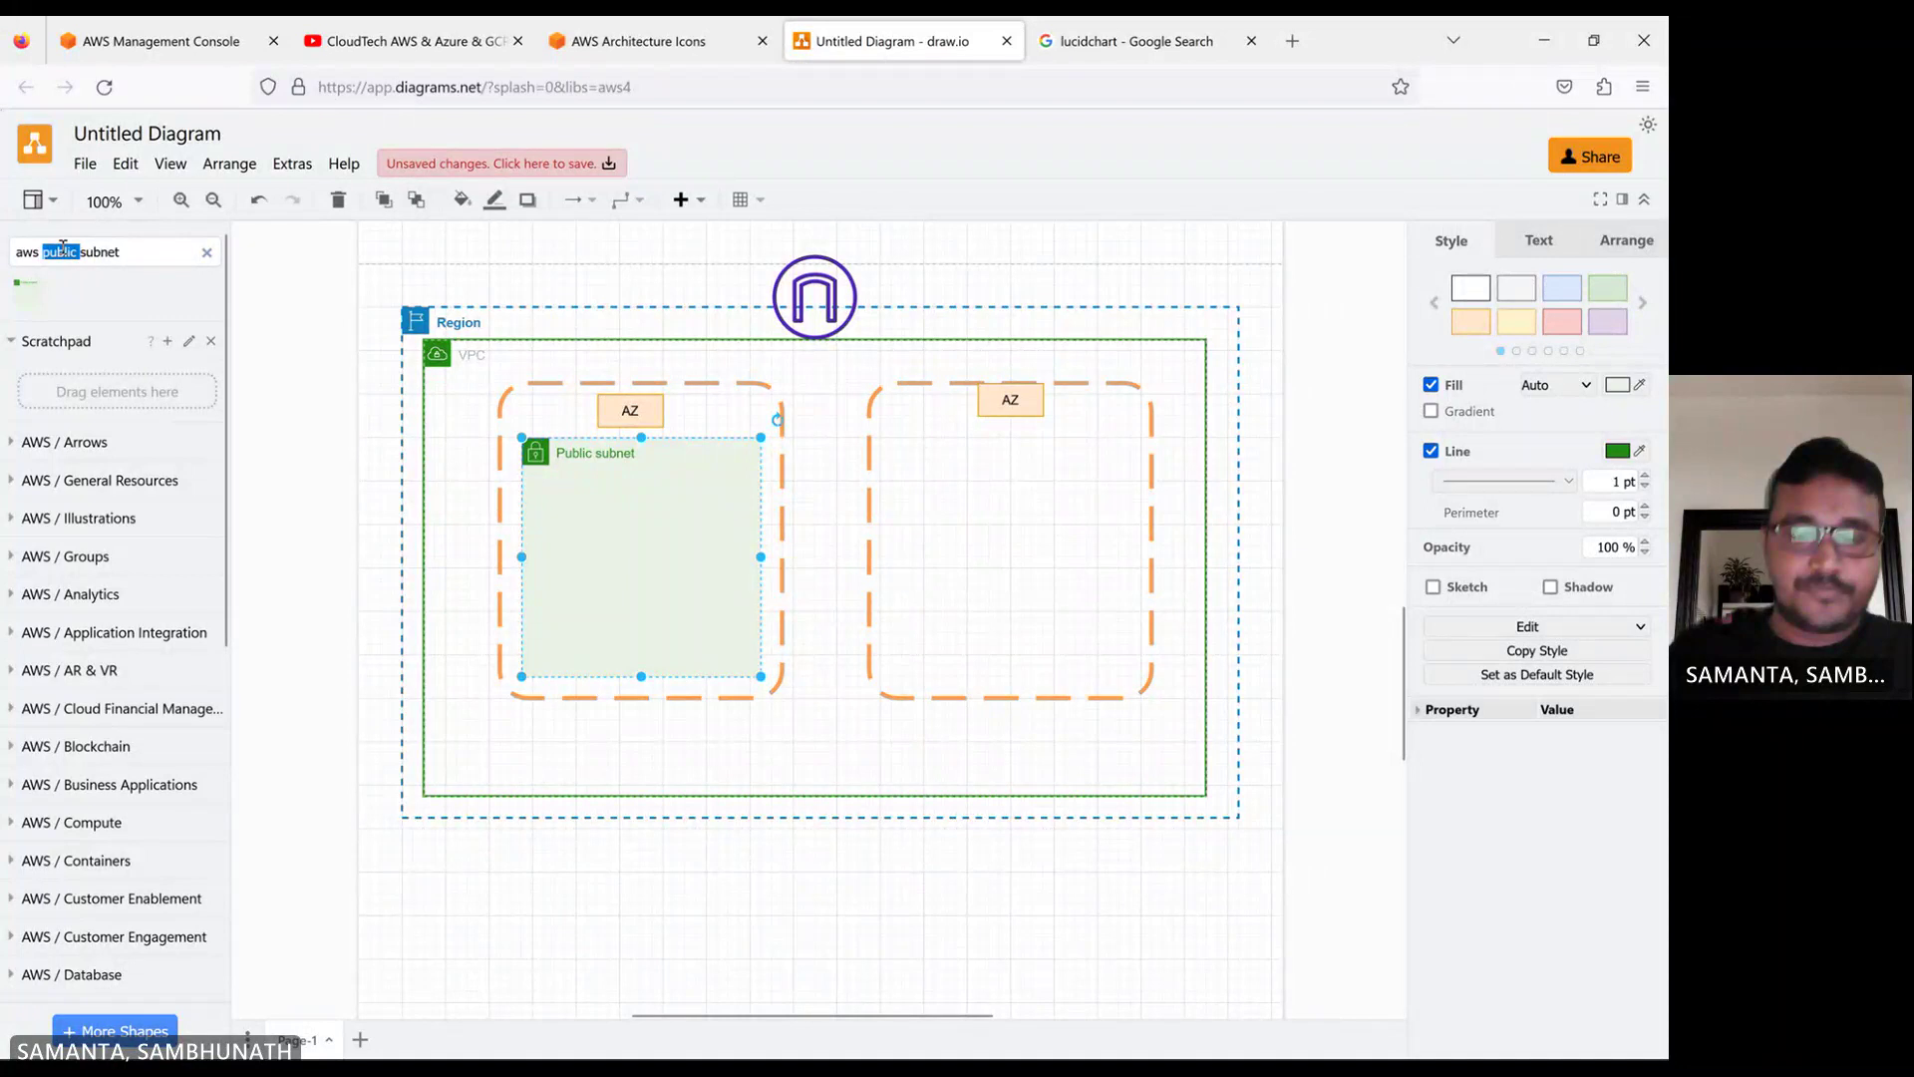
pyautogui.write('private')
pyautogui.press('Return')
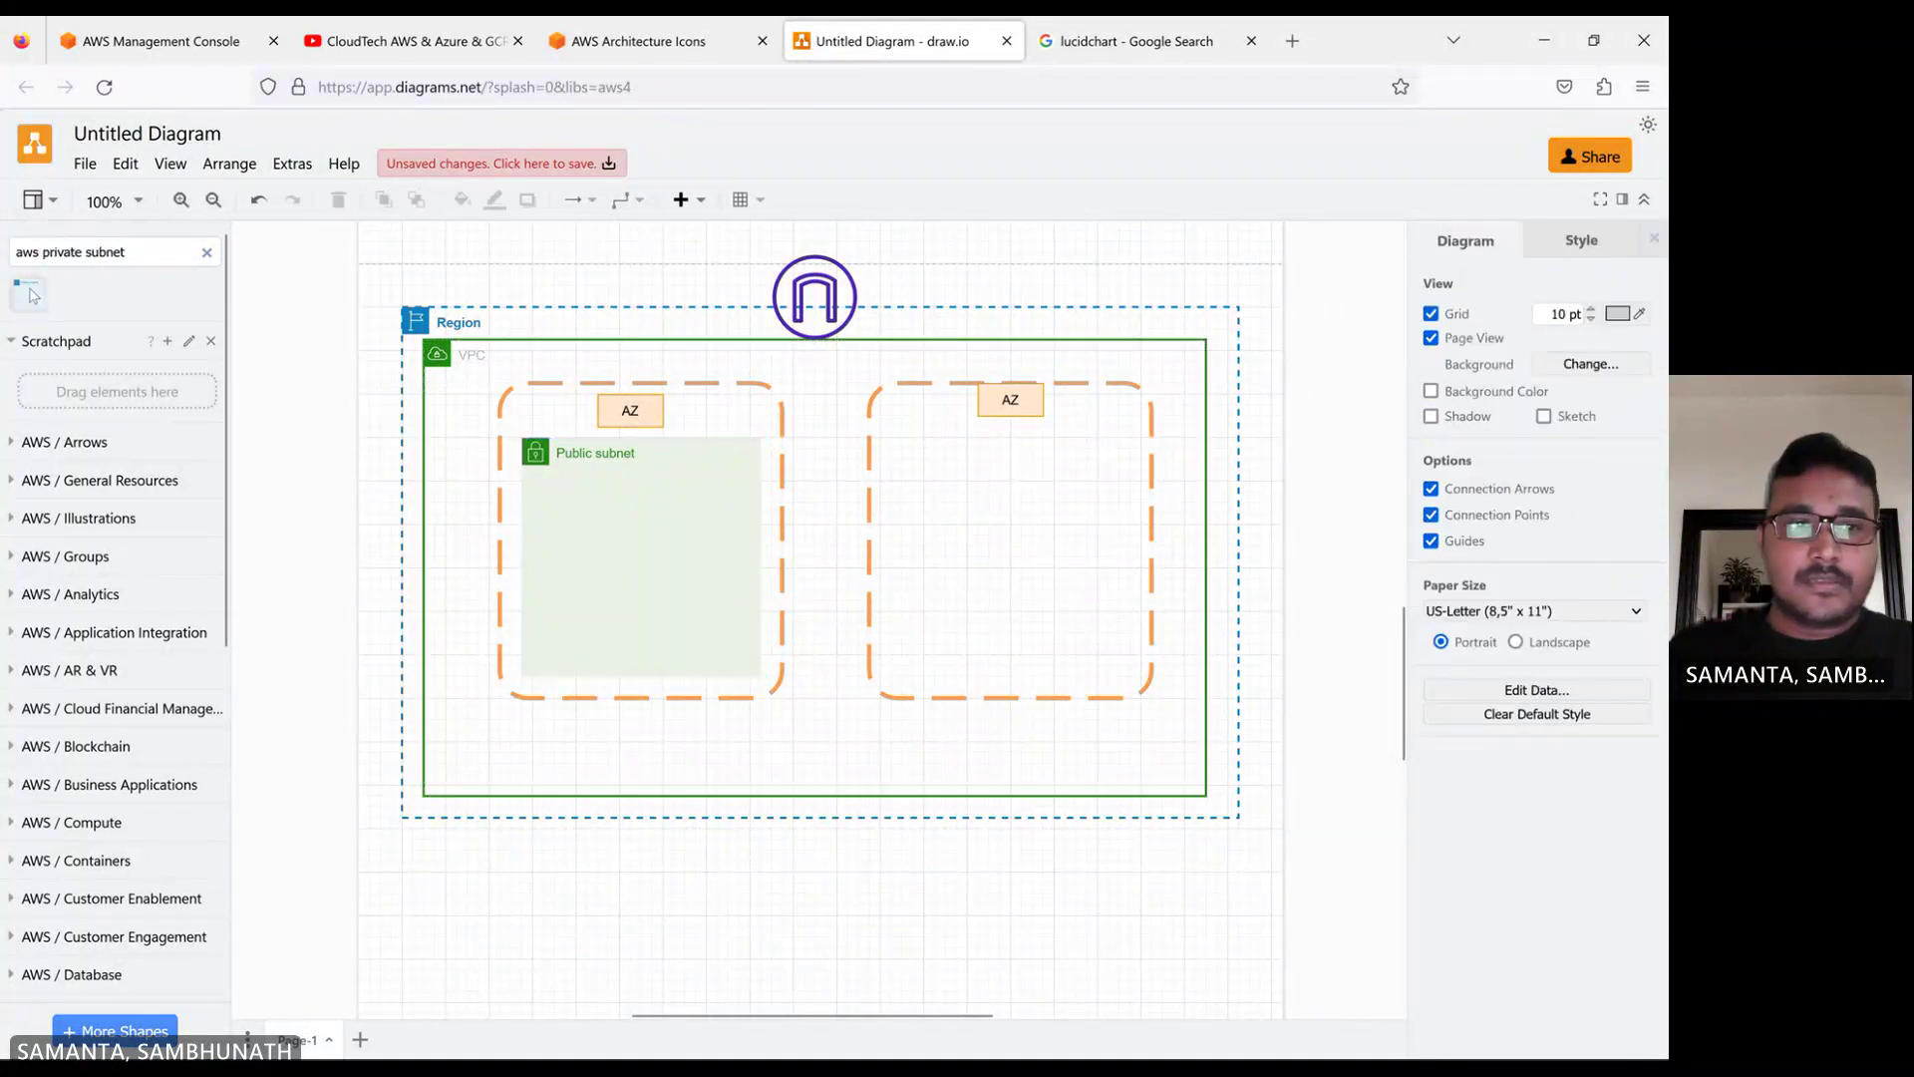
pyautogui.moveTo(30, 294); pyautogui.dragTo(958, 471)
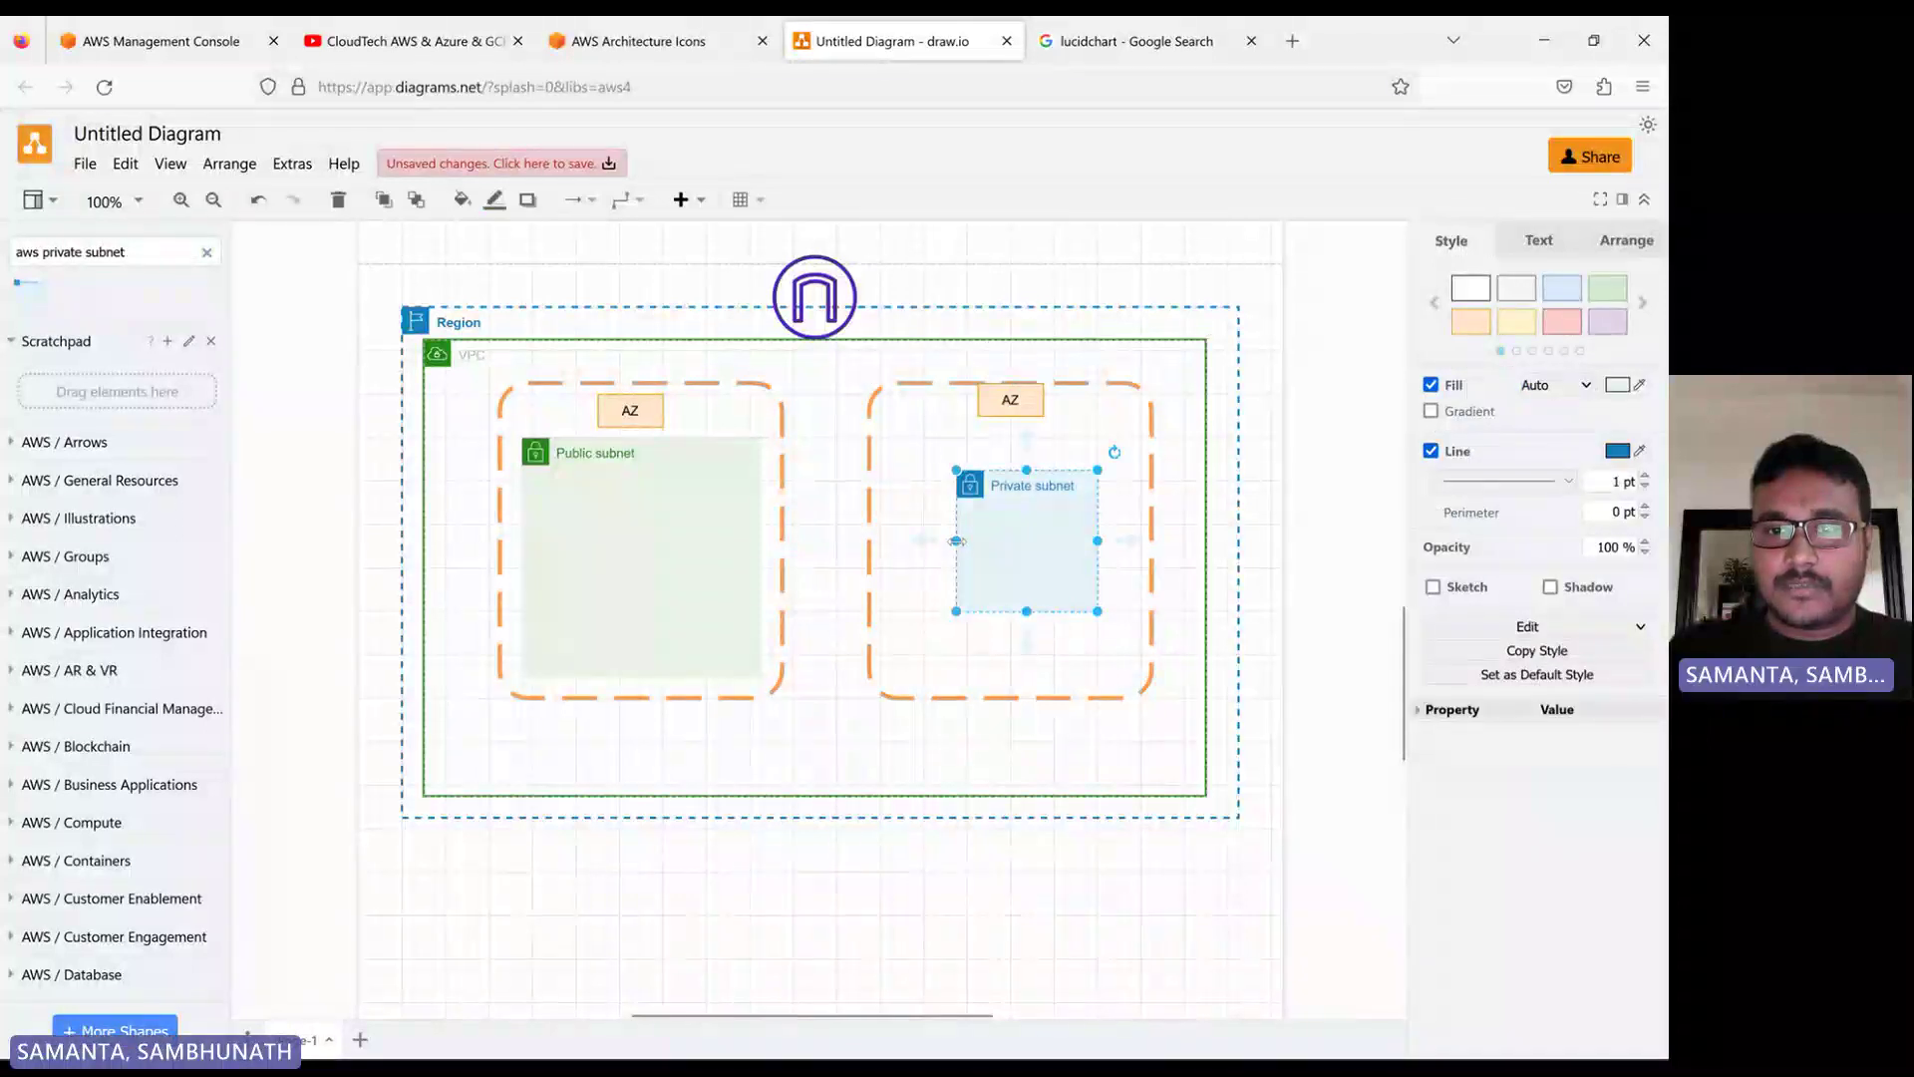
# Enlarge the Private subnet group to fill most of the right availability zone, with its upper edge level with the Public subnet
pyautogui.moveTo(956, 540); pyautogui.dragTo(898, 542)
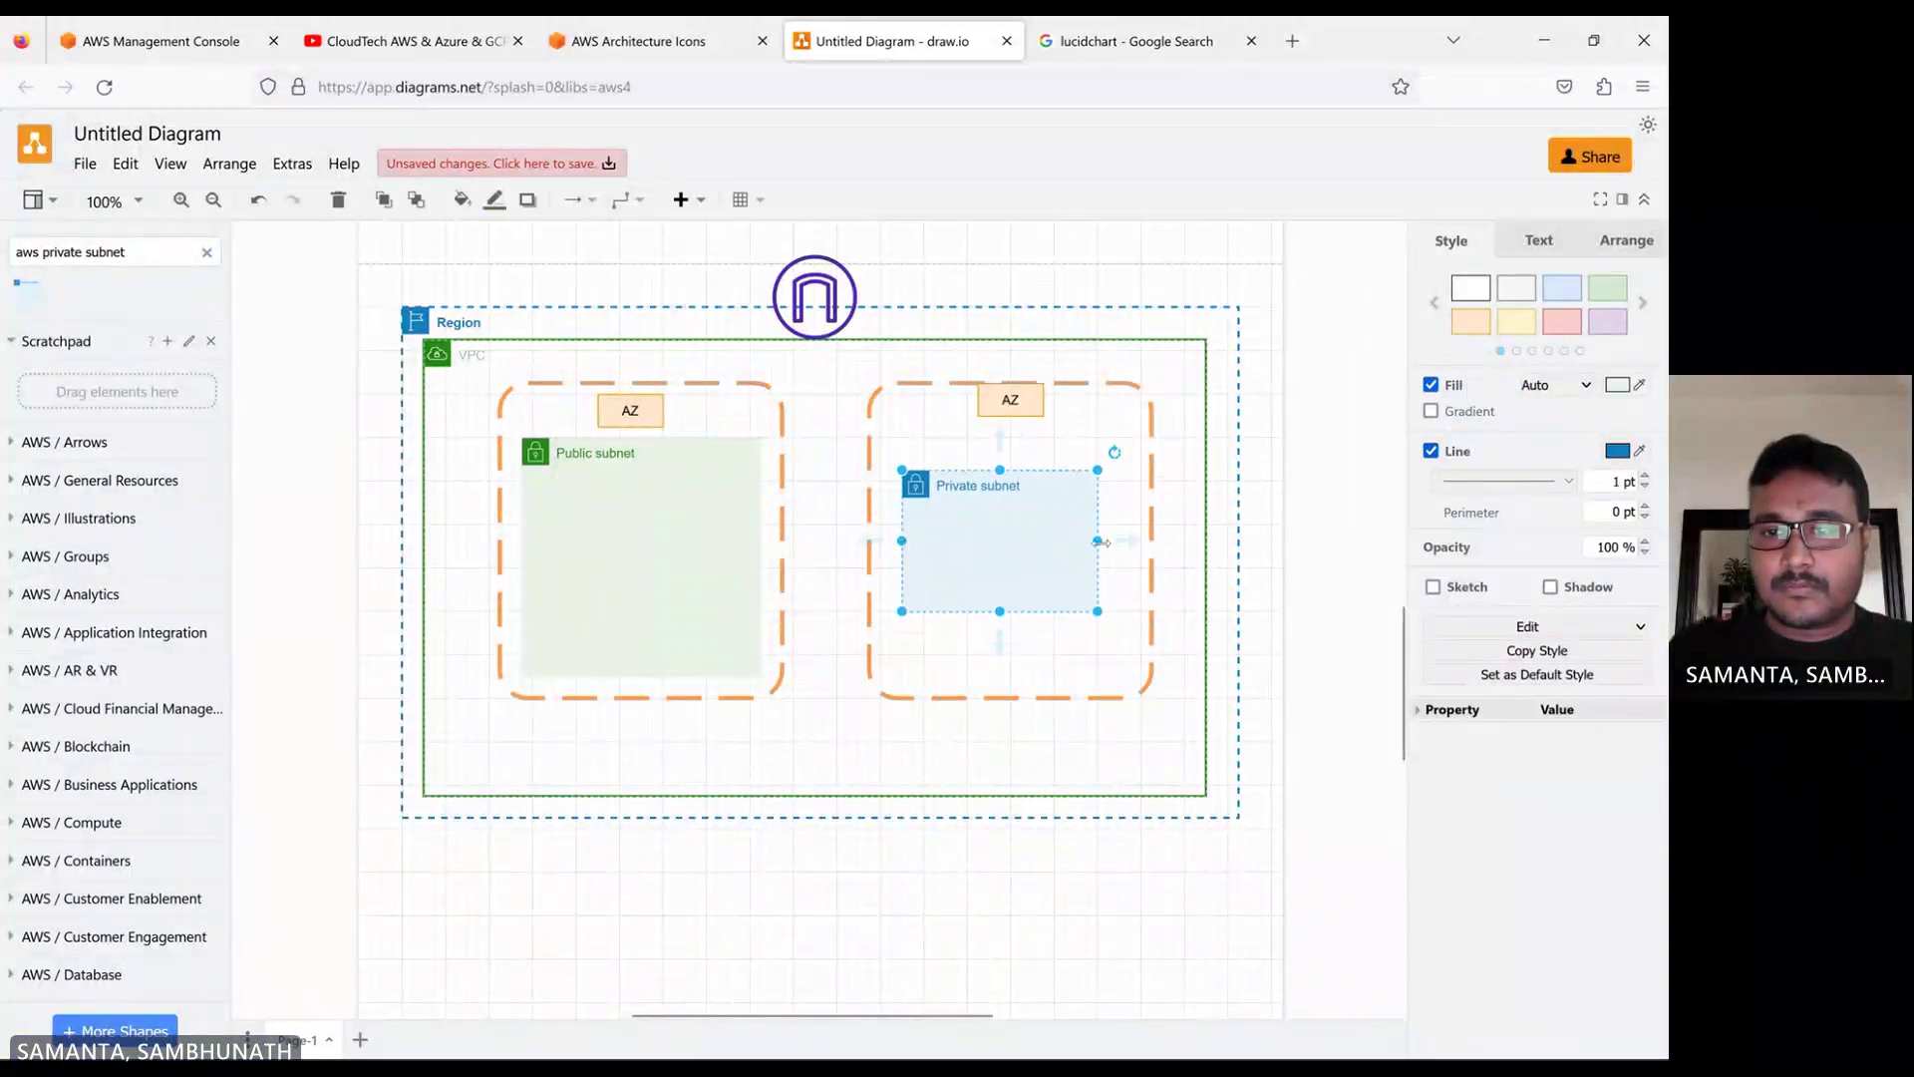
pyautogui.moveTo(1099, 541); pyautogui.dragTo(1131, 541)
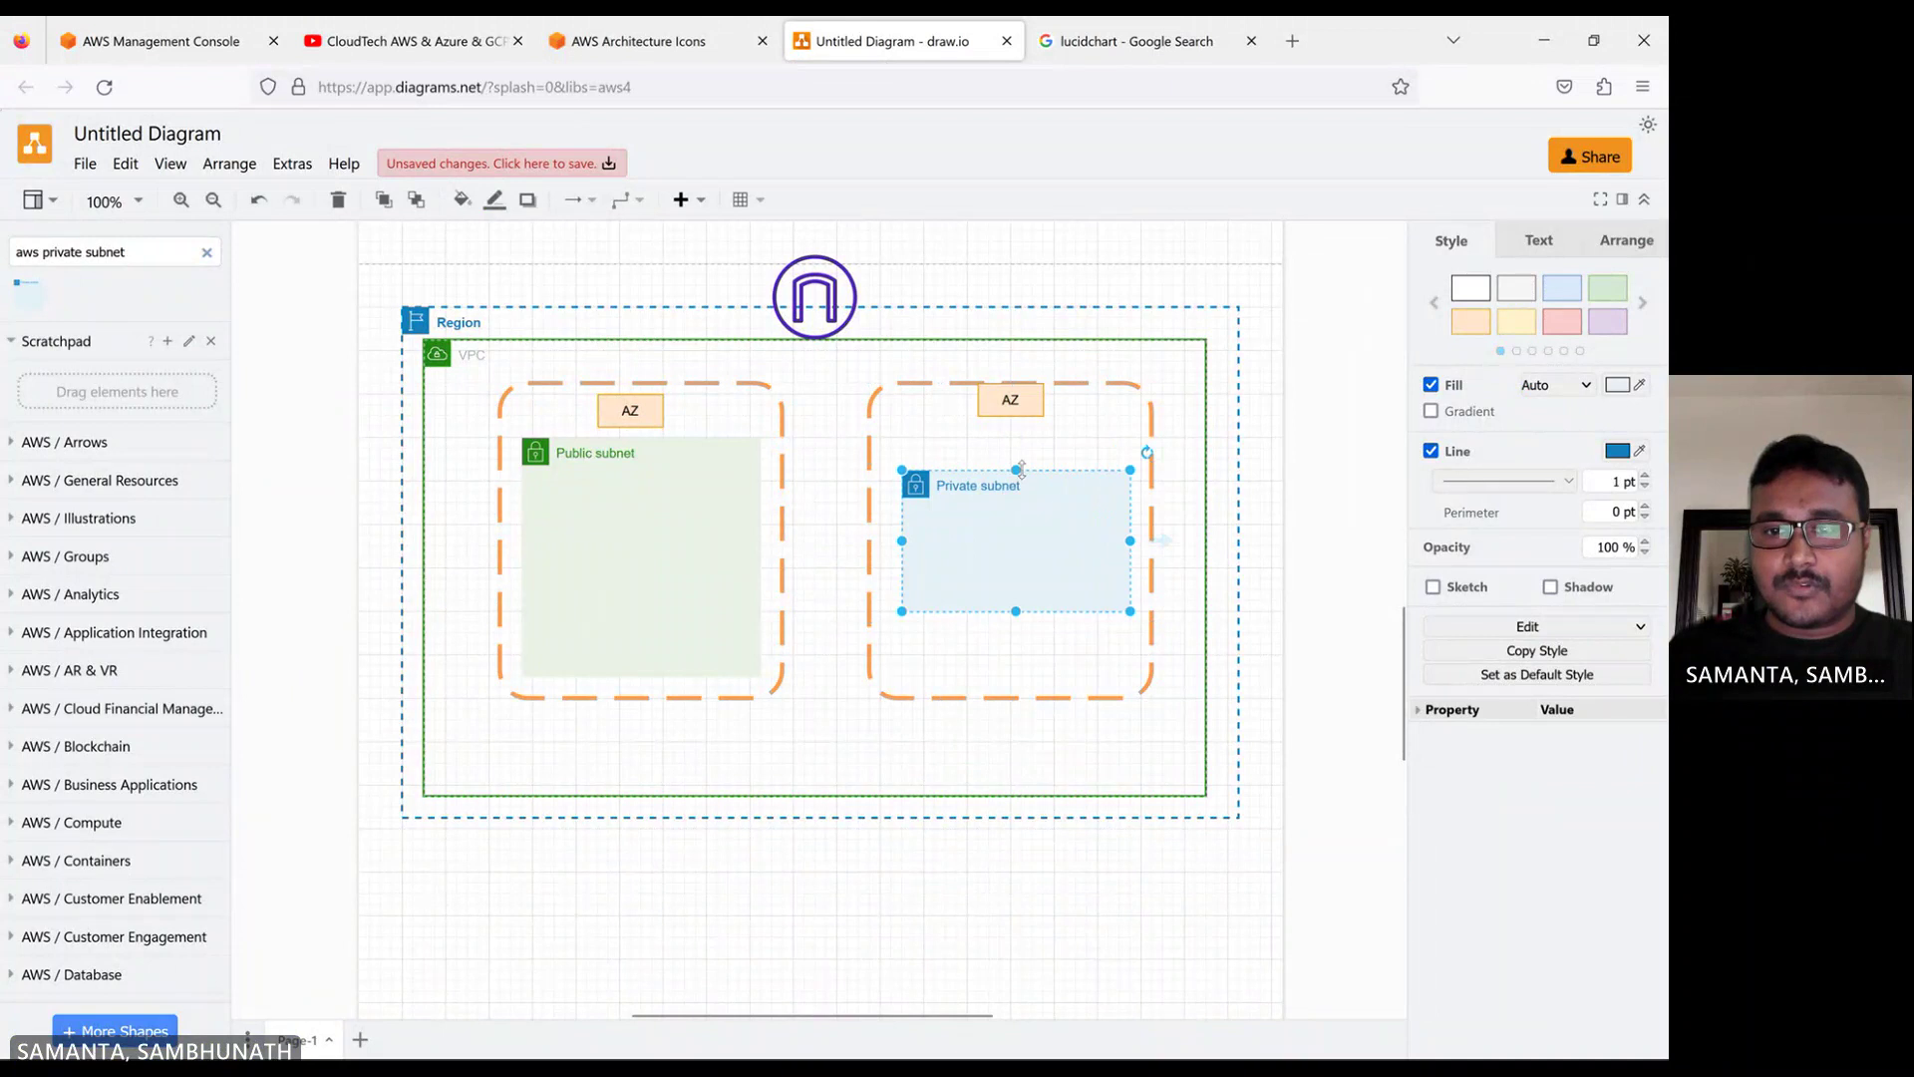
pyautogui.moveTo(1016, 469); pyautogui.dragTo(1016, 436)
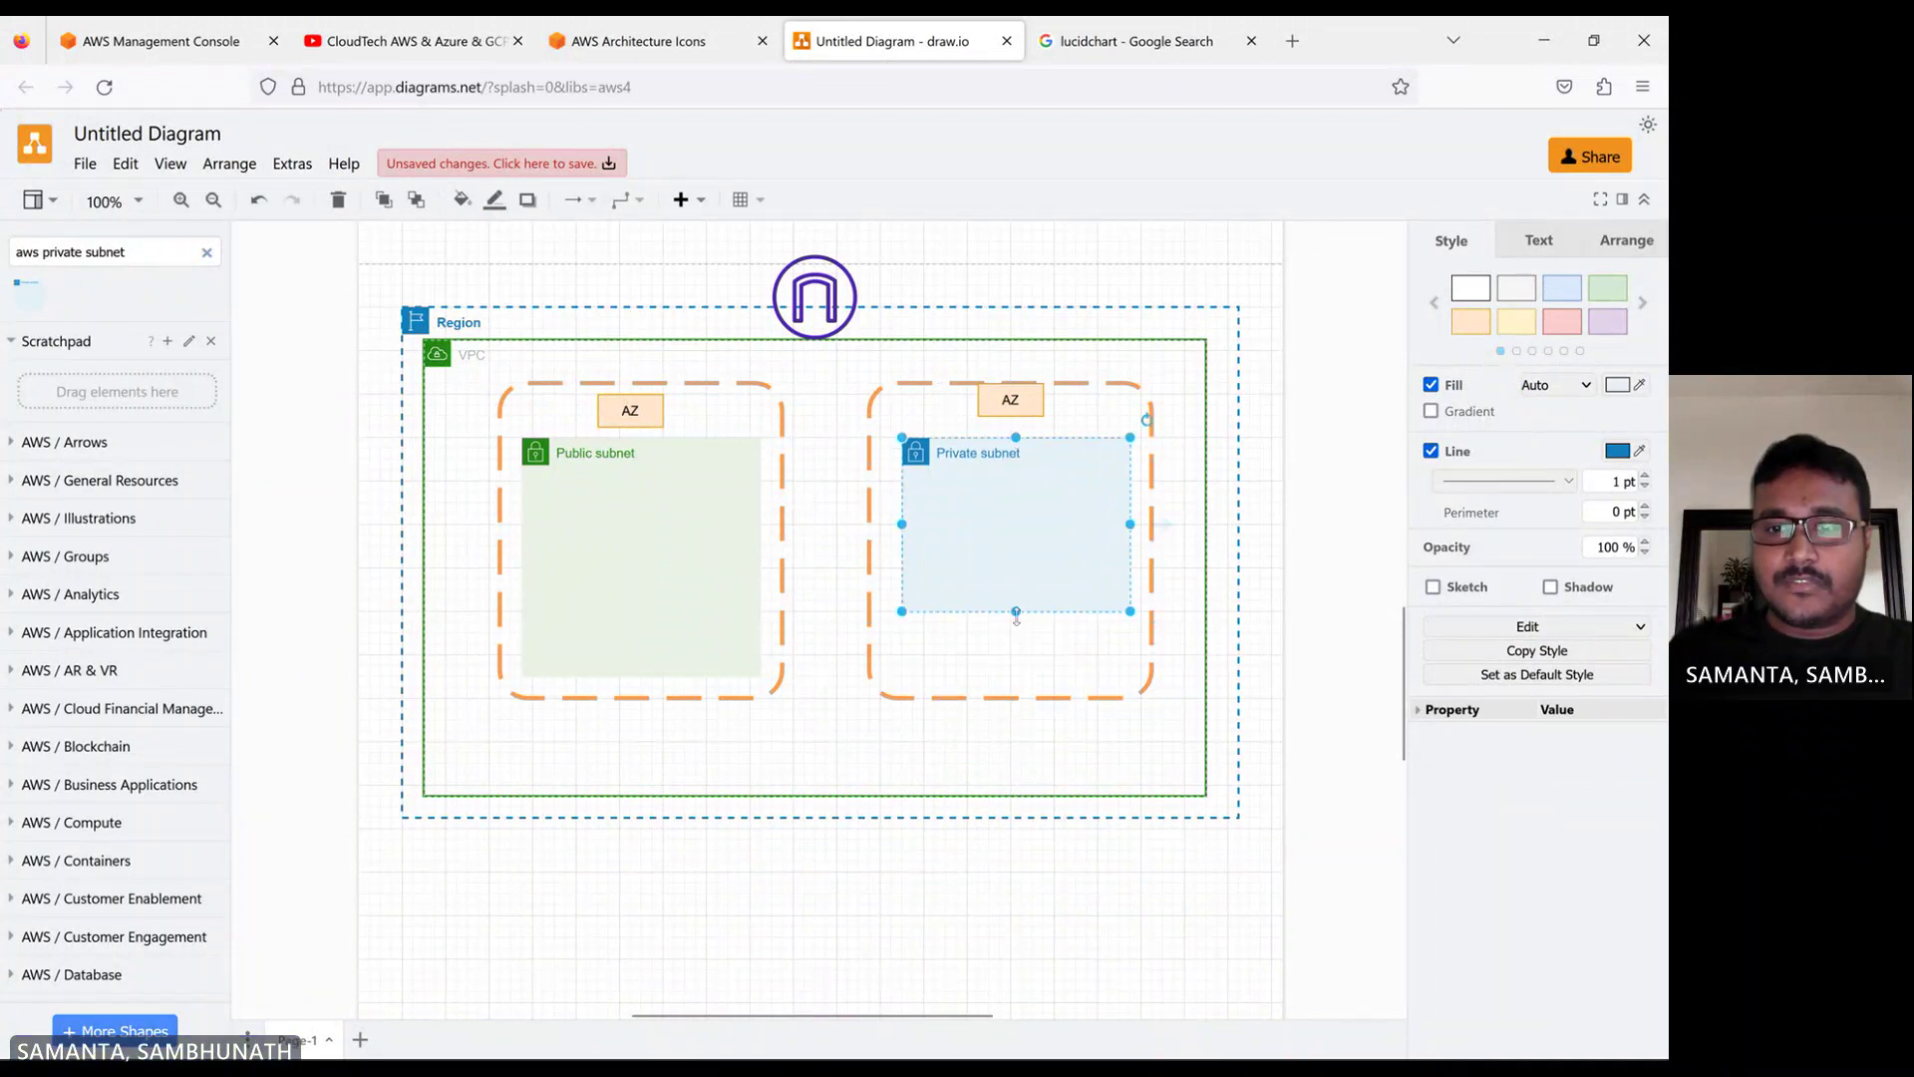
pyautogui.moveTo(1016, 615); pyautogui.dragTo(1016, 655)
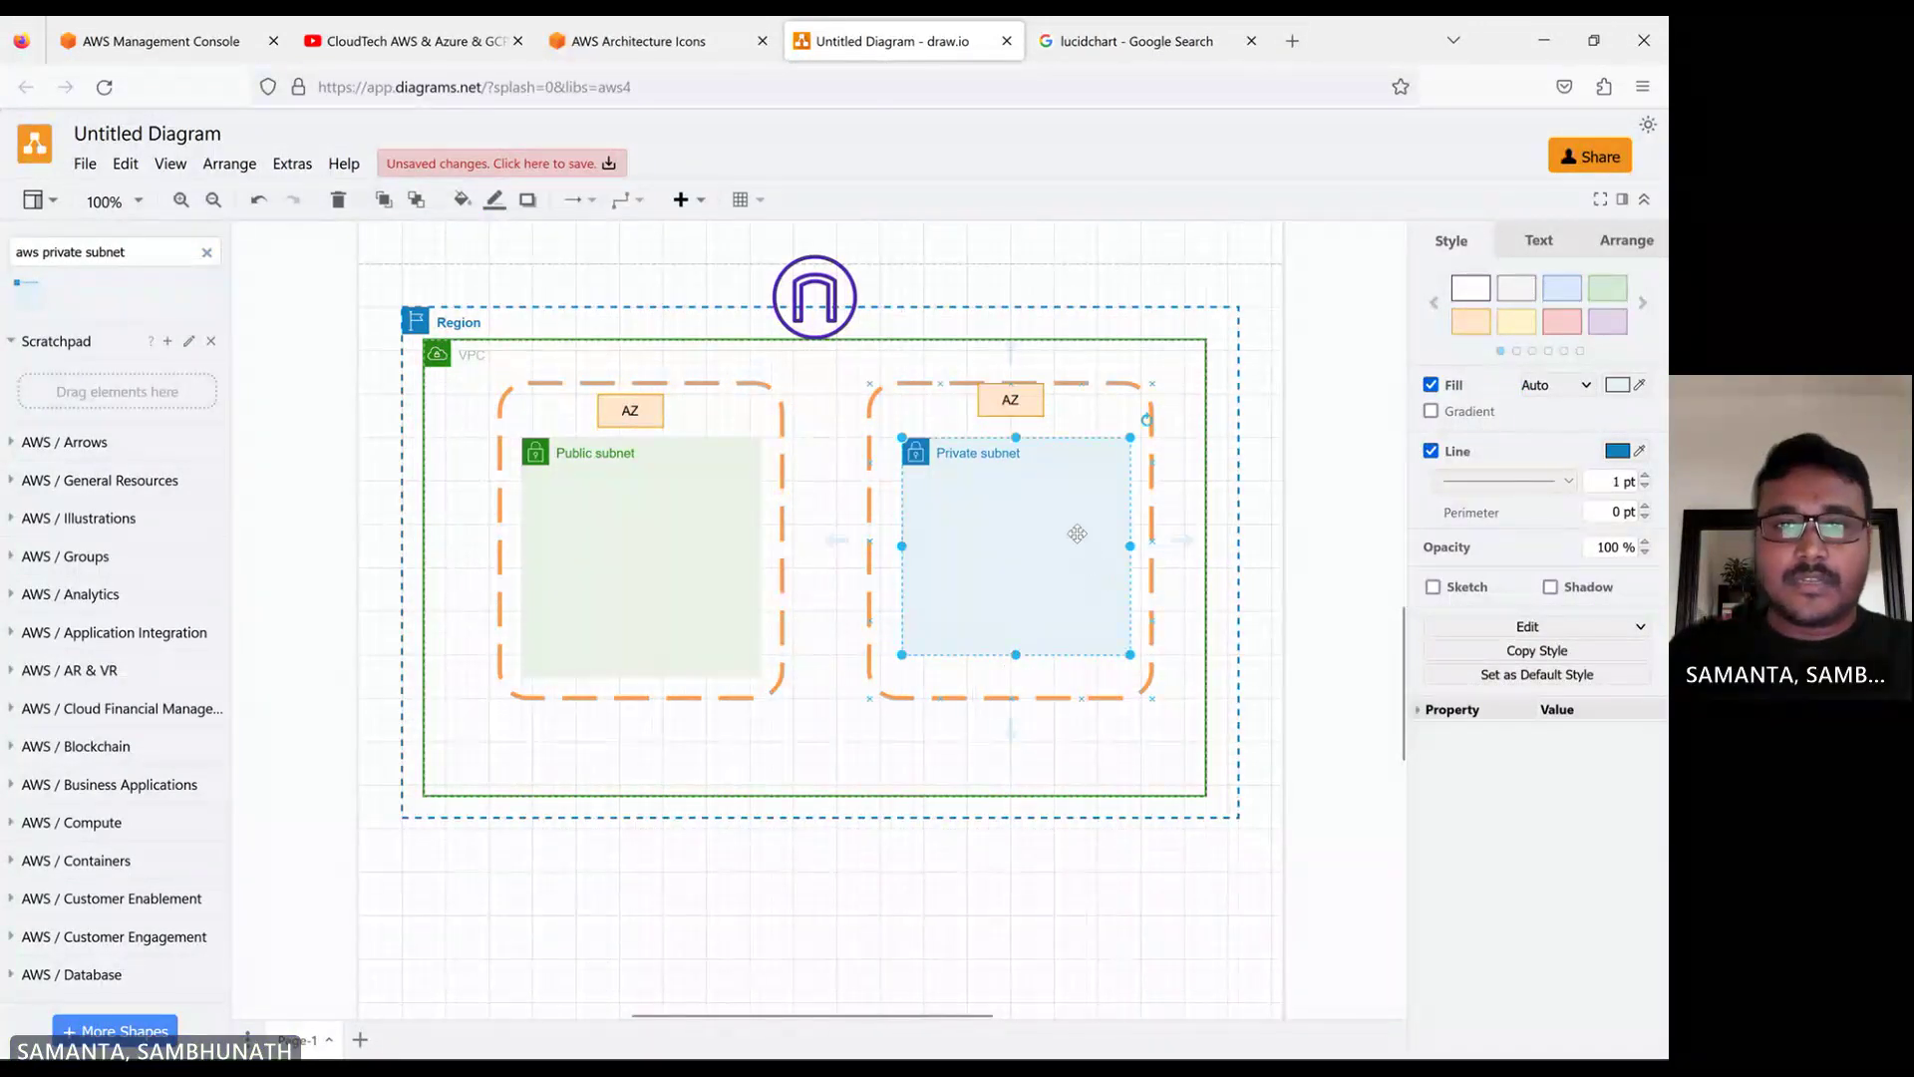
pyautogui.click(1018, 500)
pyautogui.click(1016, 490)
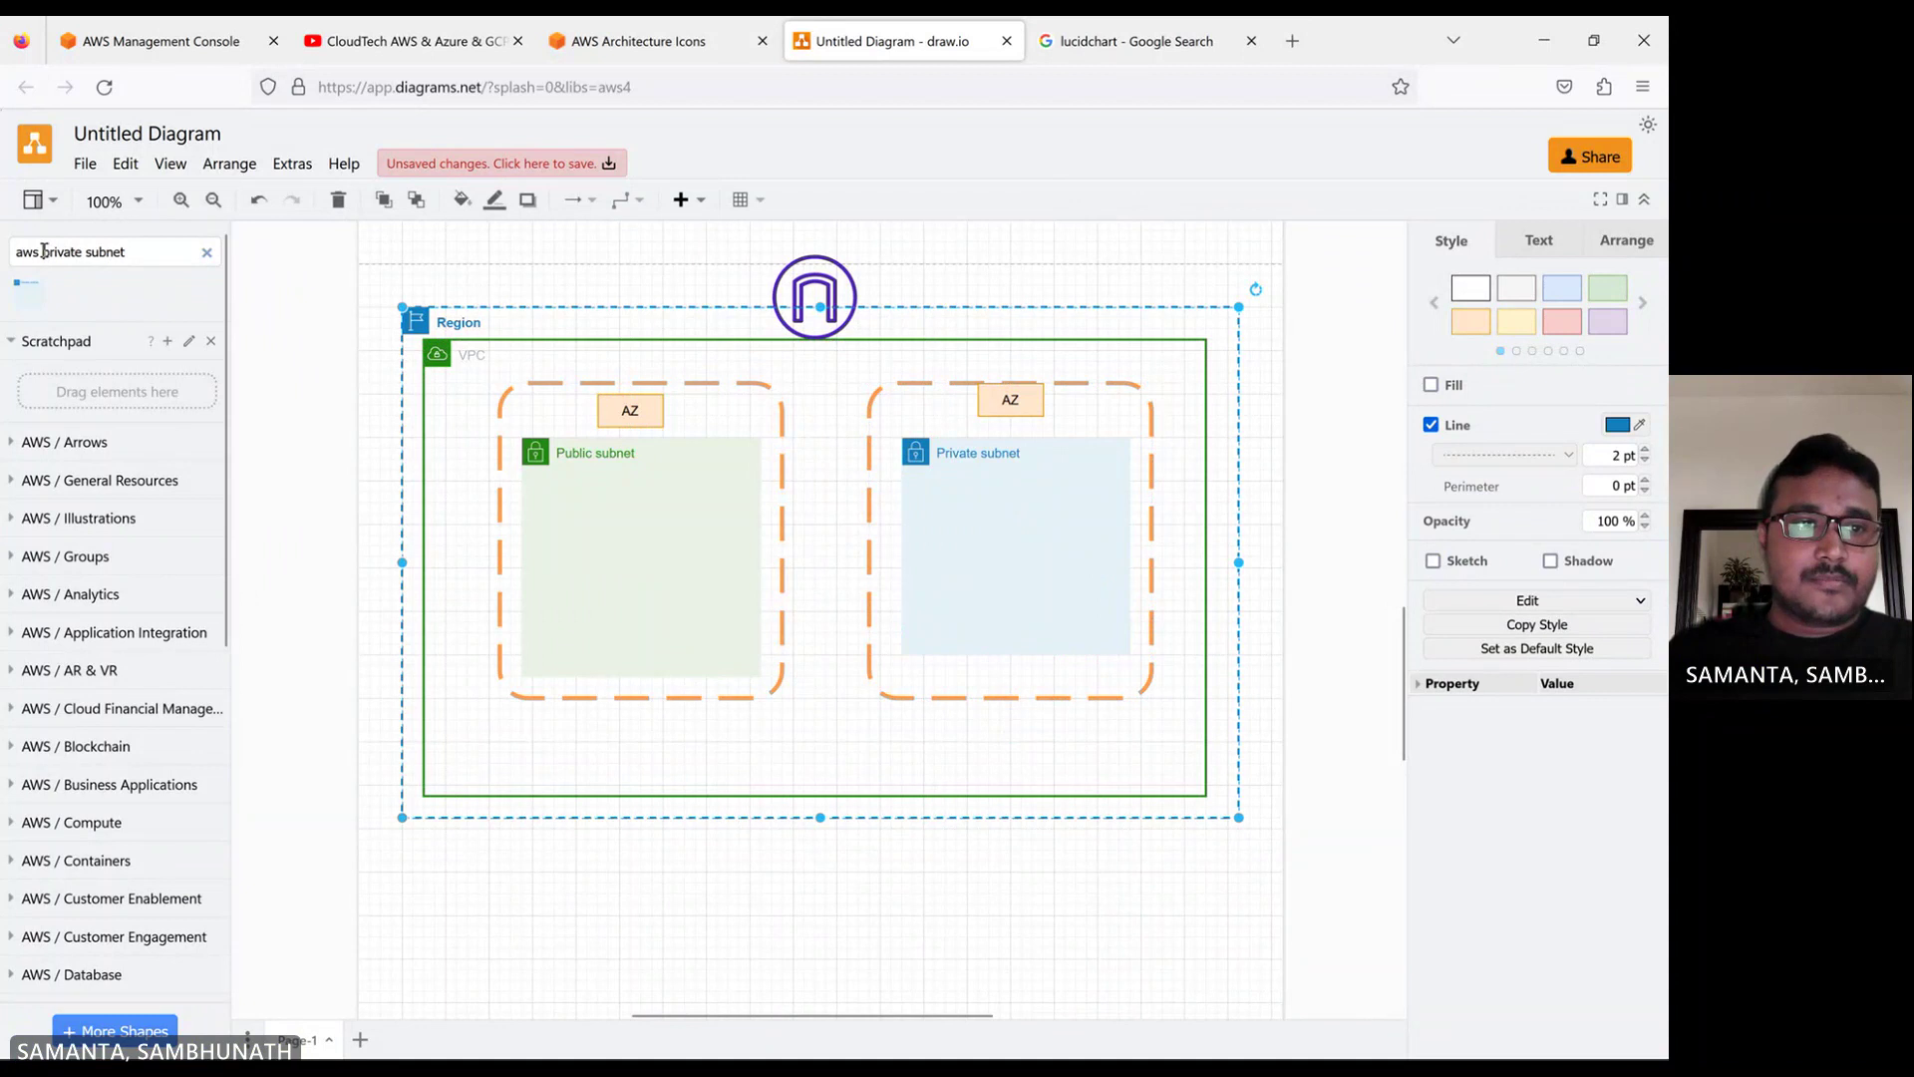
# Search the shape library for "aws NAT" and identify the VPC NAT Gateway icon
pyautogui.moveTo(43, 252); pyautogui.dragTo(147, 253)
pyautogui.write('NAT')
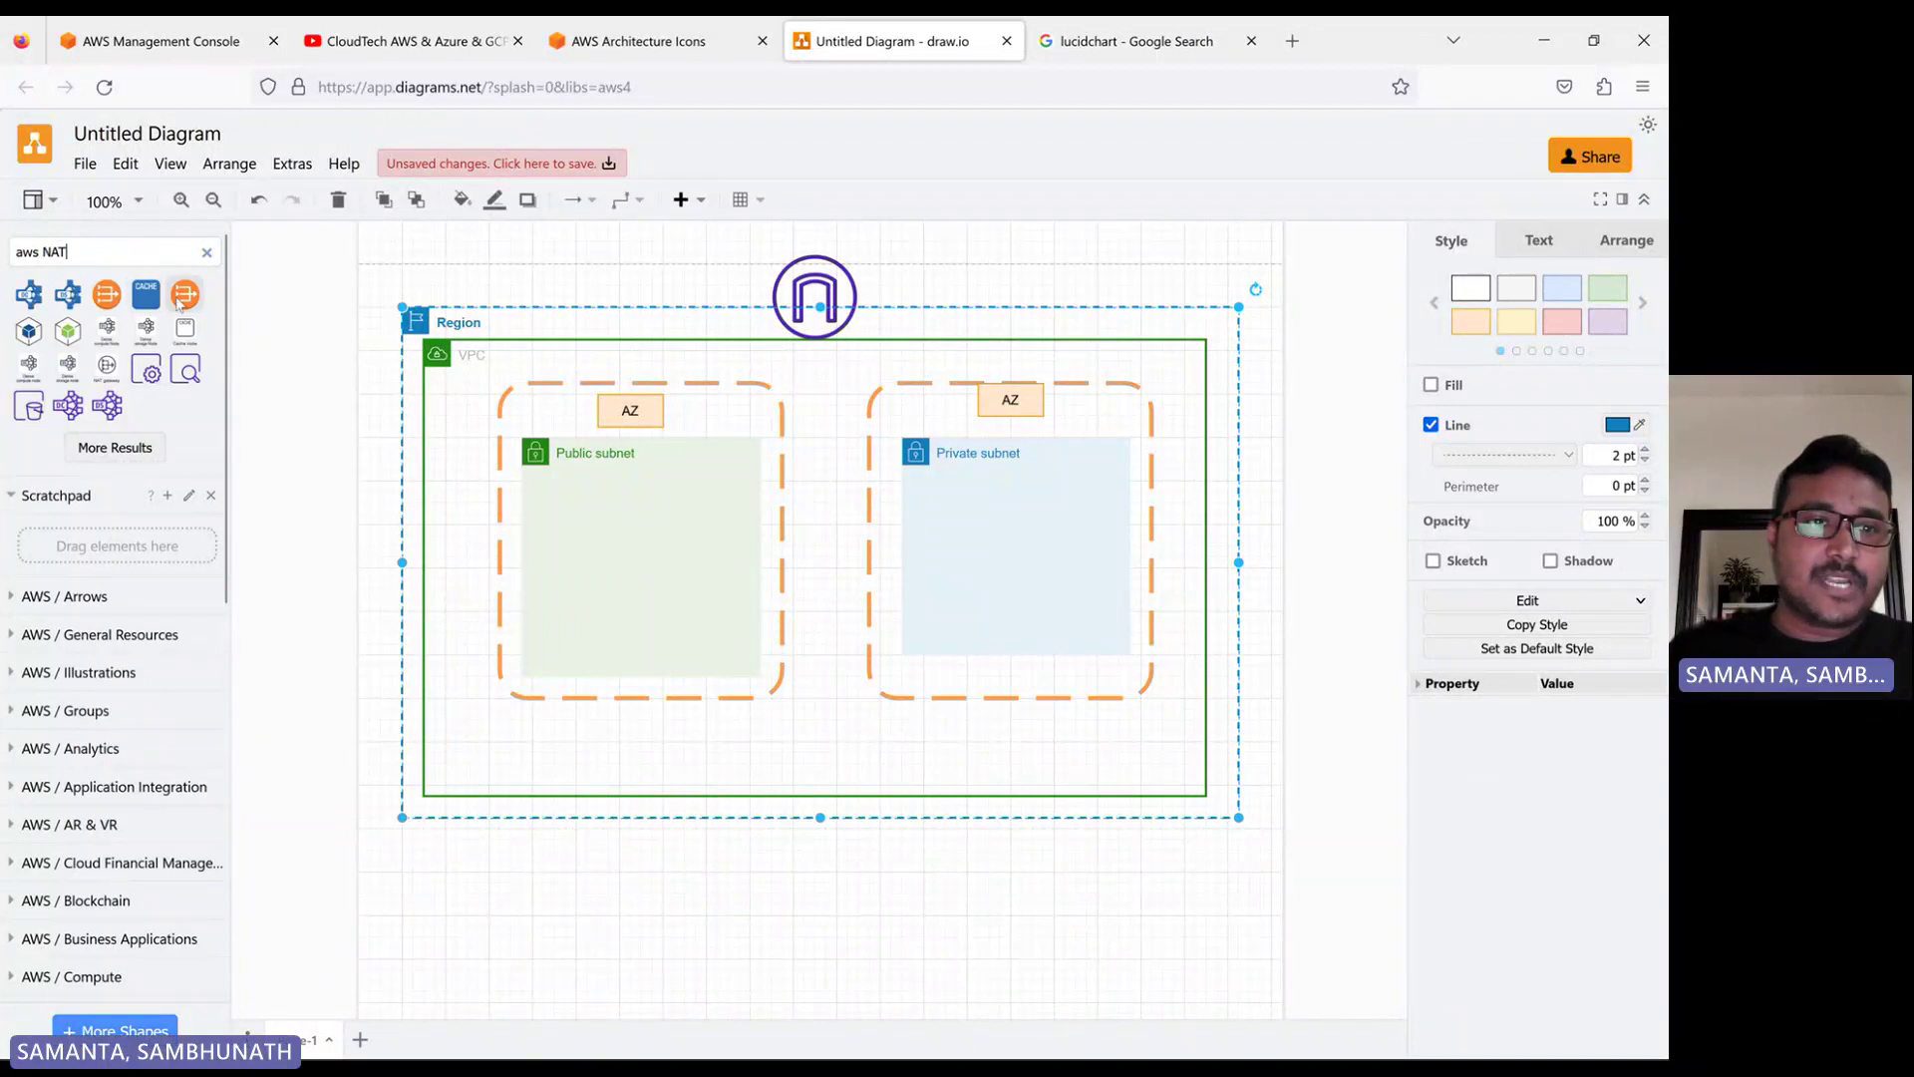
pyautogui.moveTo(105, 411)
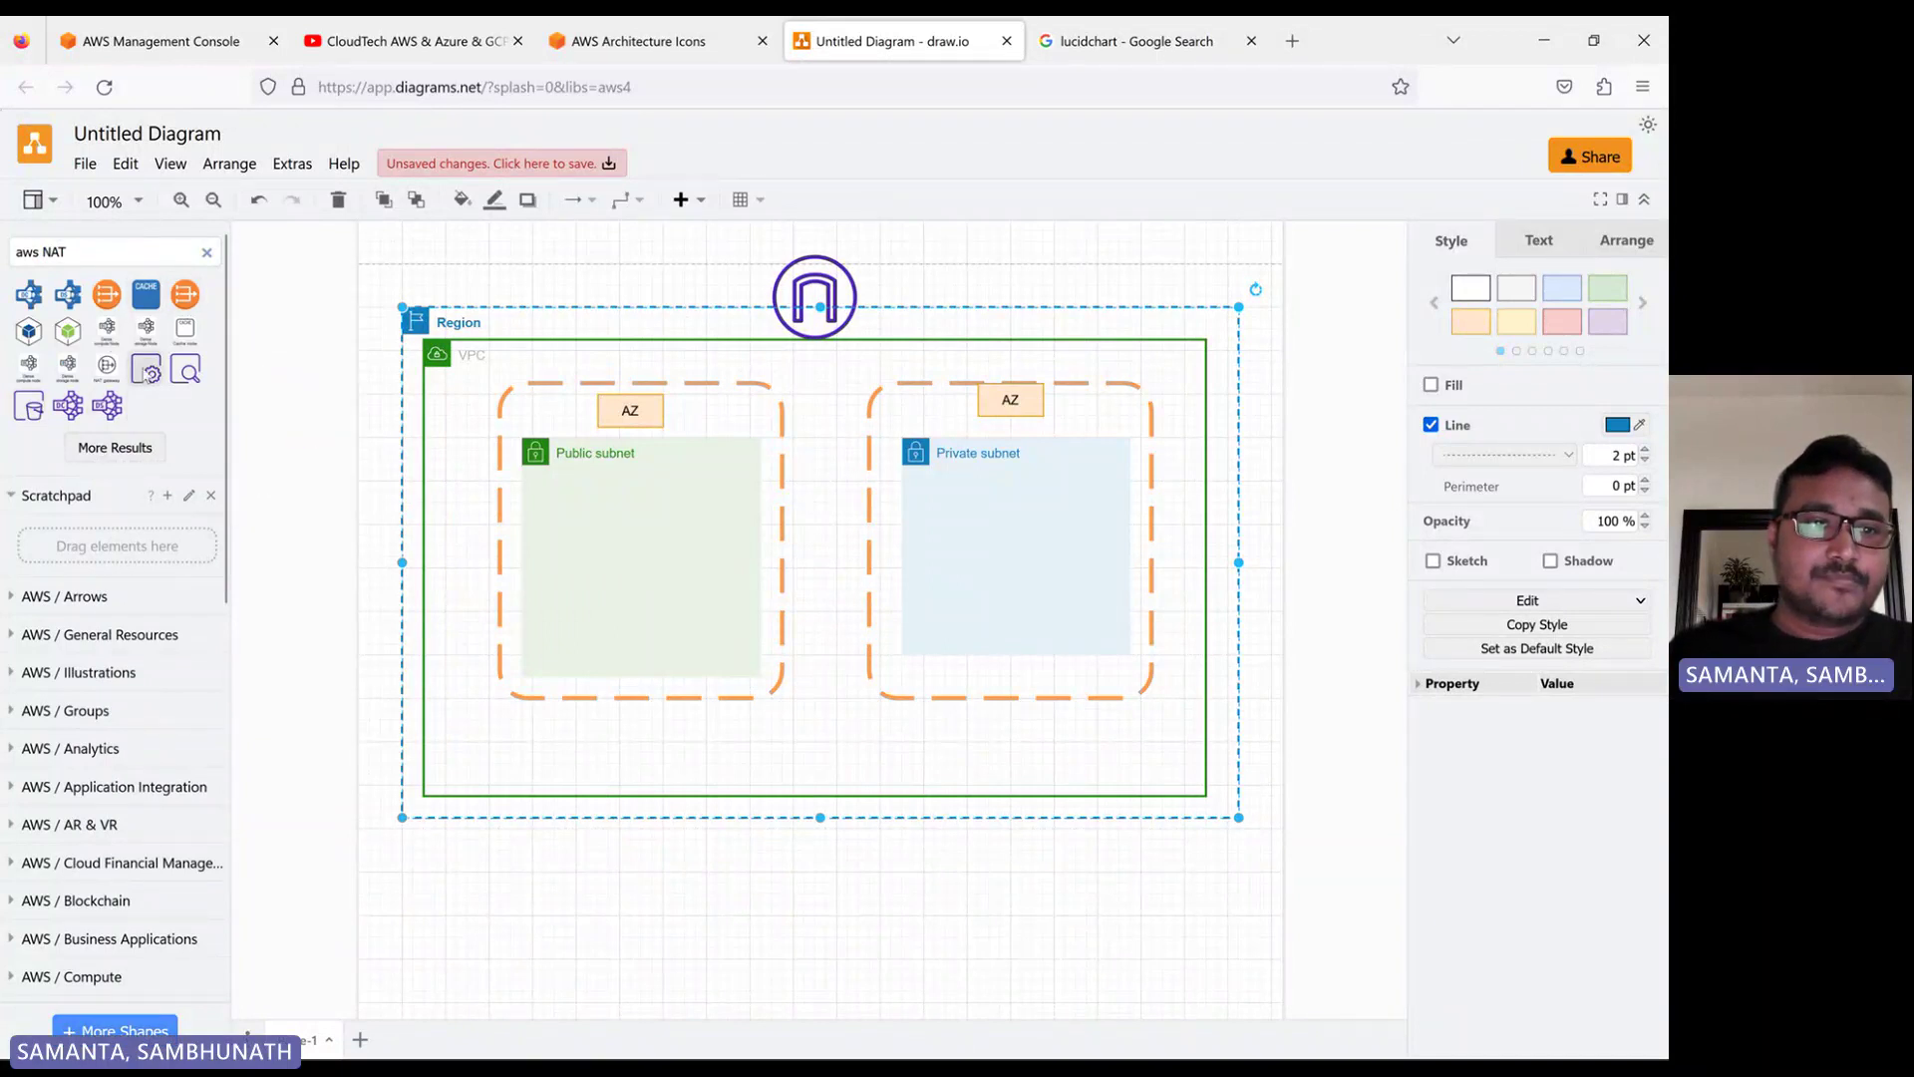
pyautogui.moveTo(181, 310)
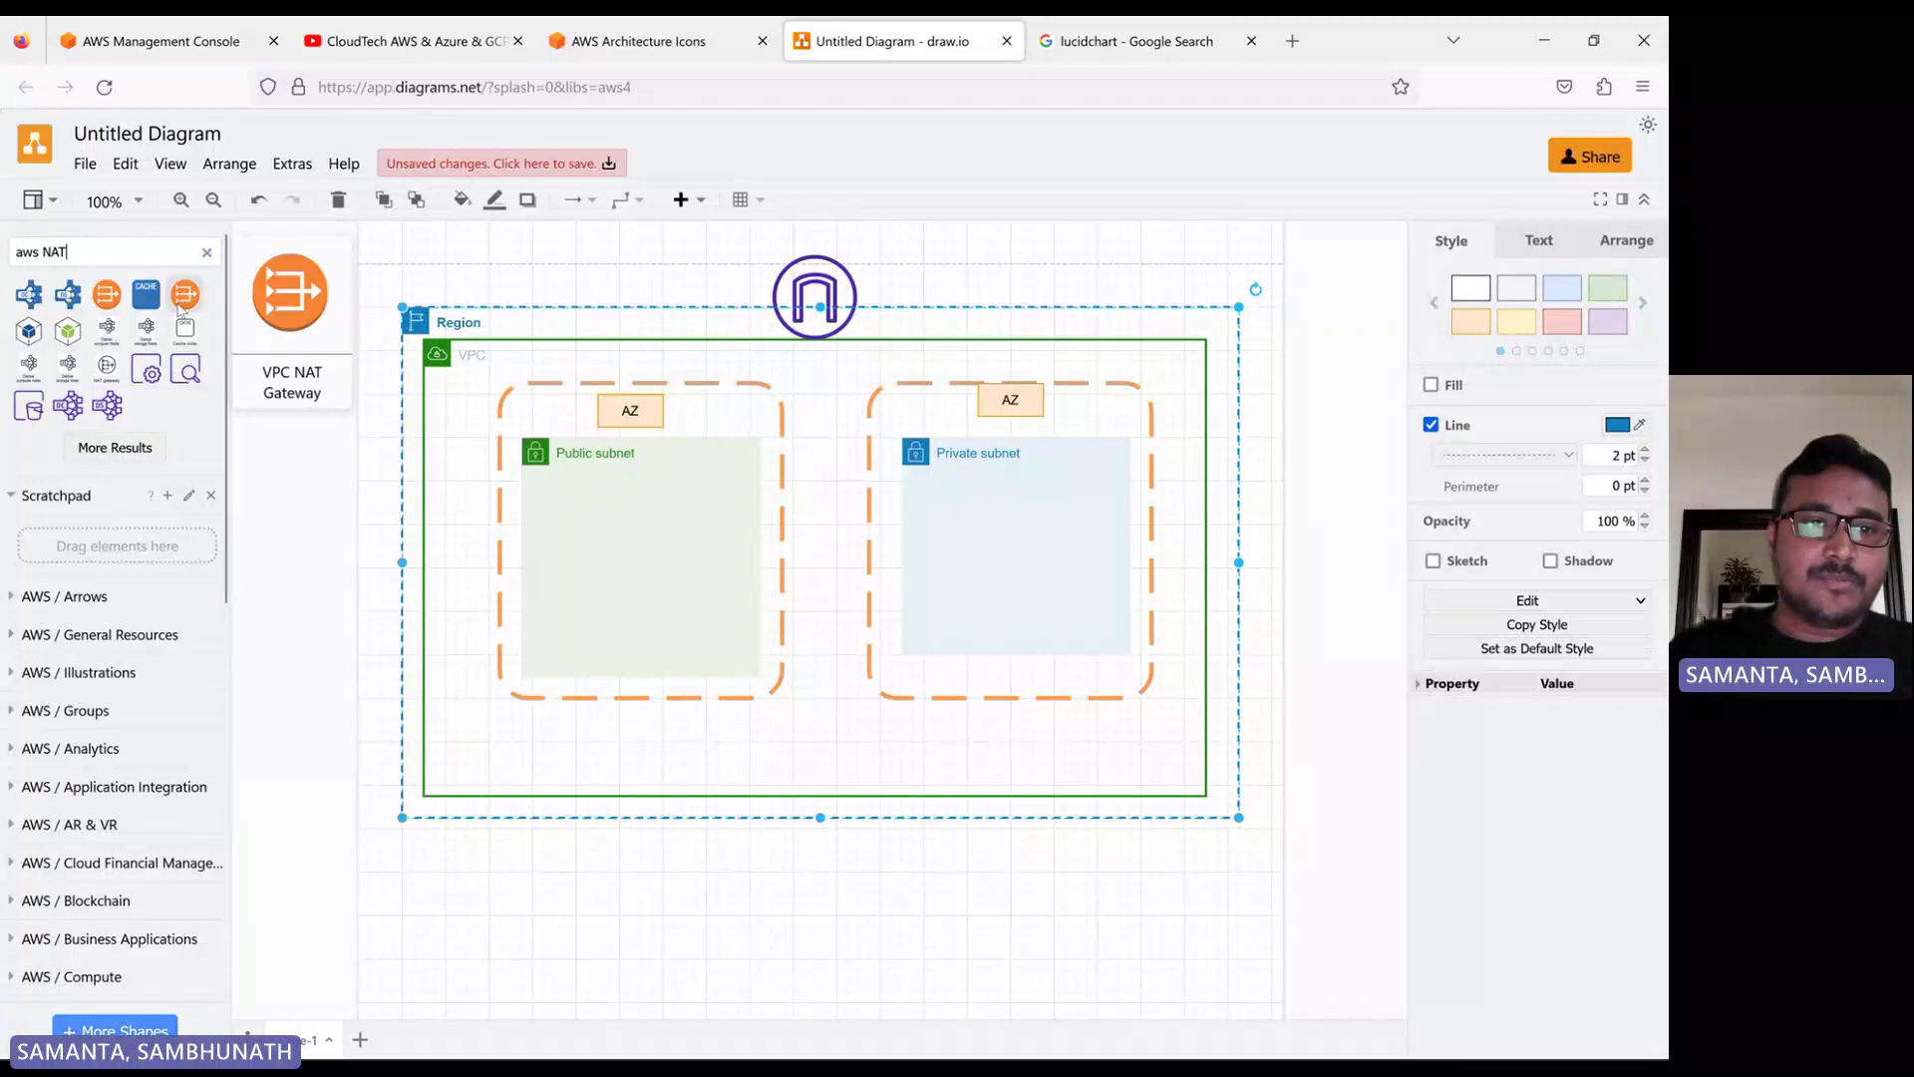
pyautogui.moveTo(192, 296)
pyautogui.mouseDown()
pyautogui.moveTo(215, 339)
pyautogui.moveTo(435, 513)
pyautogui.moveTo(589, 581)
pyautogui.moveTo(641, 542)
pyautogui.mouseUp()
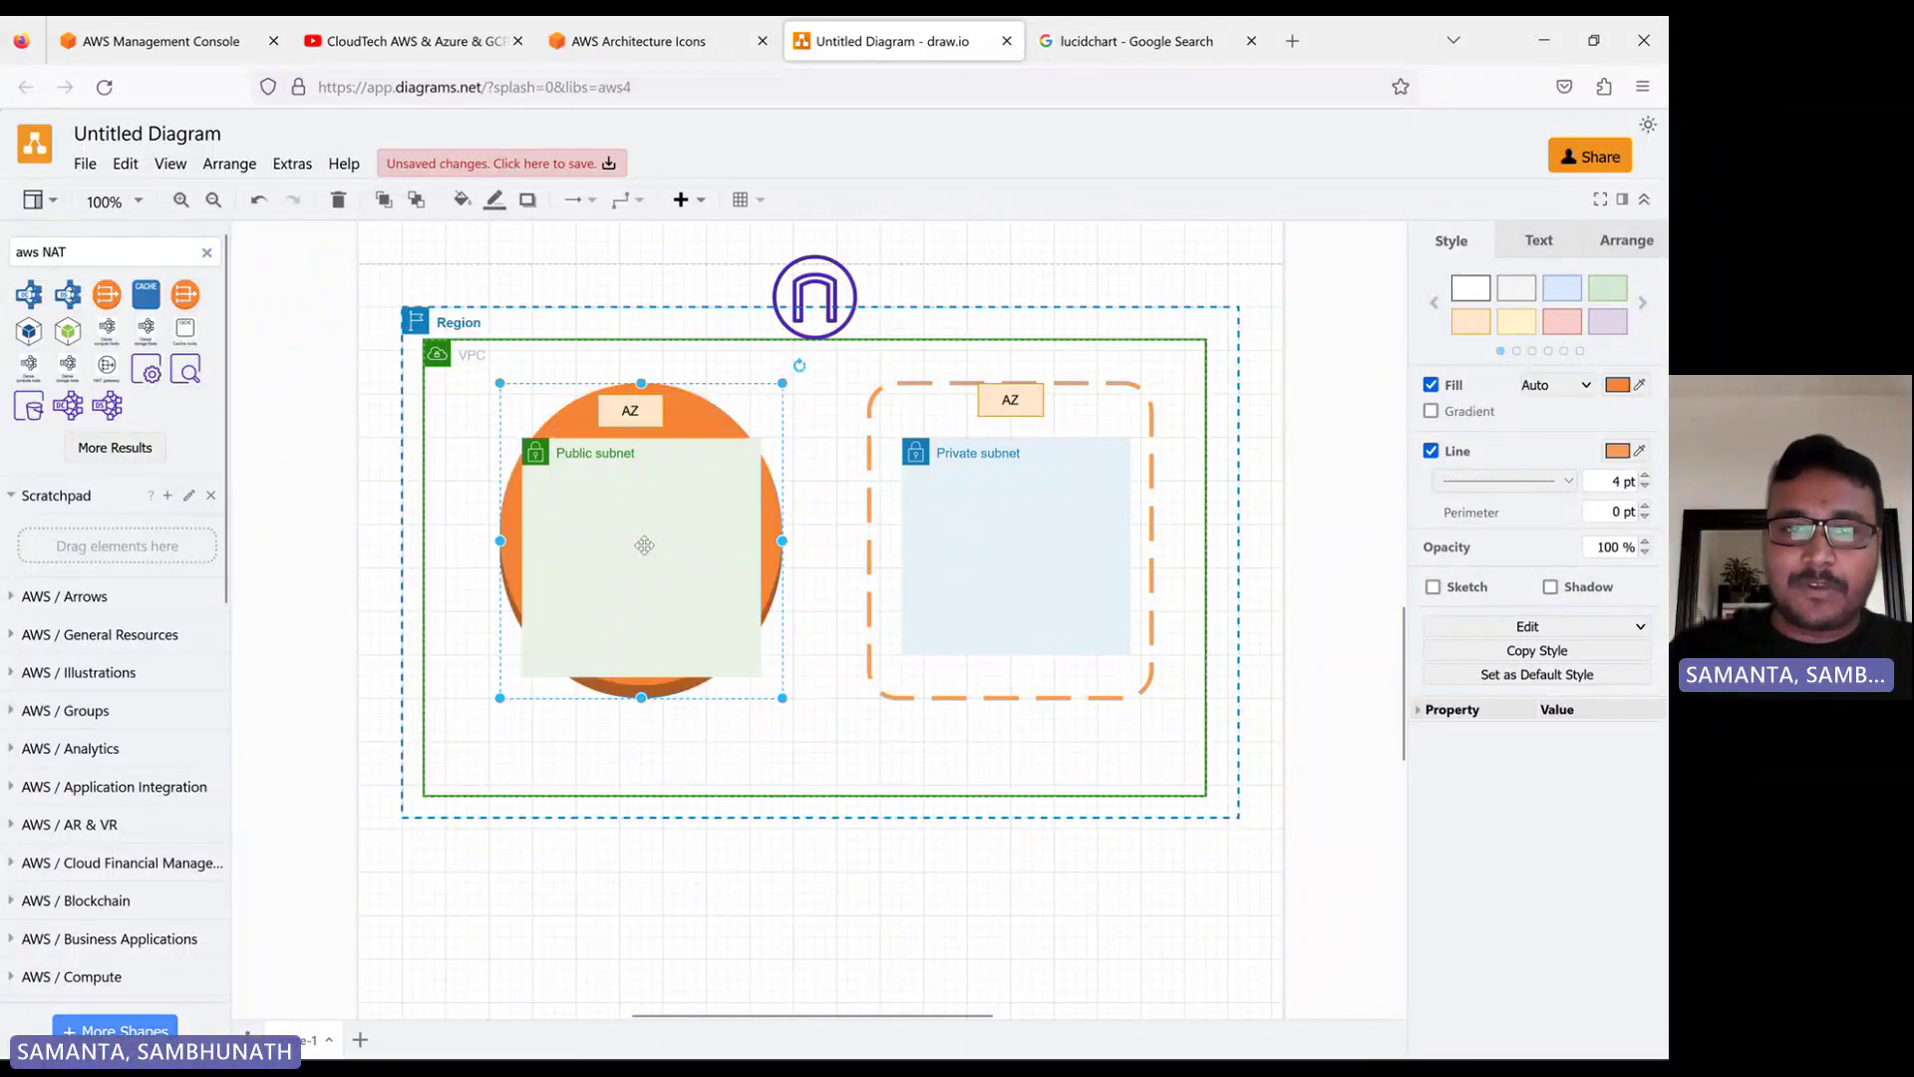
pyautogui.click(632, 636)
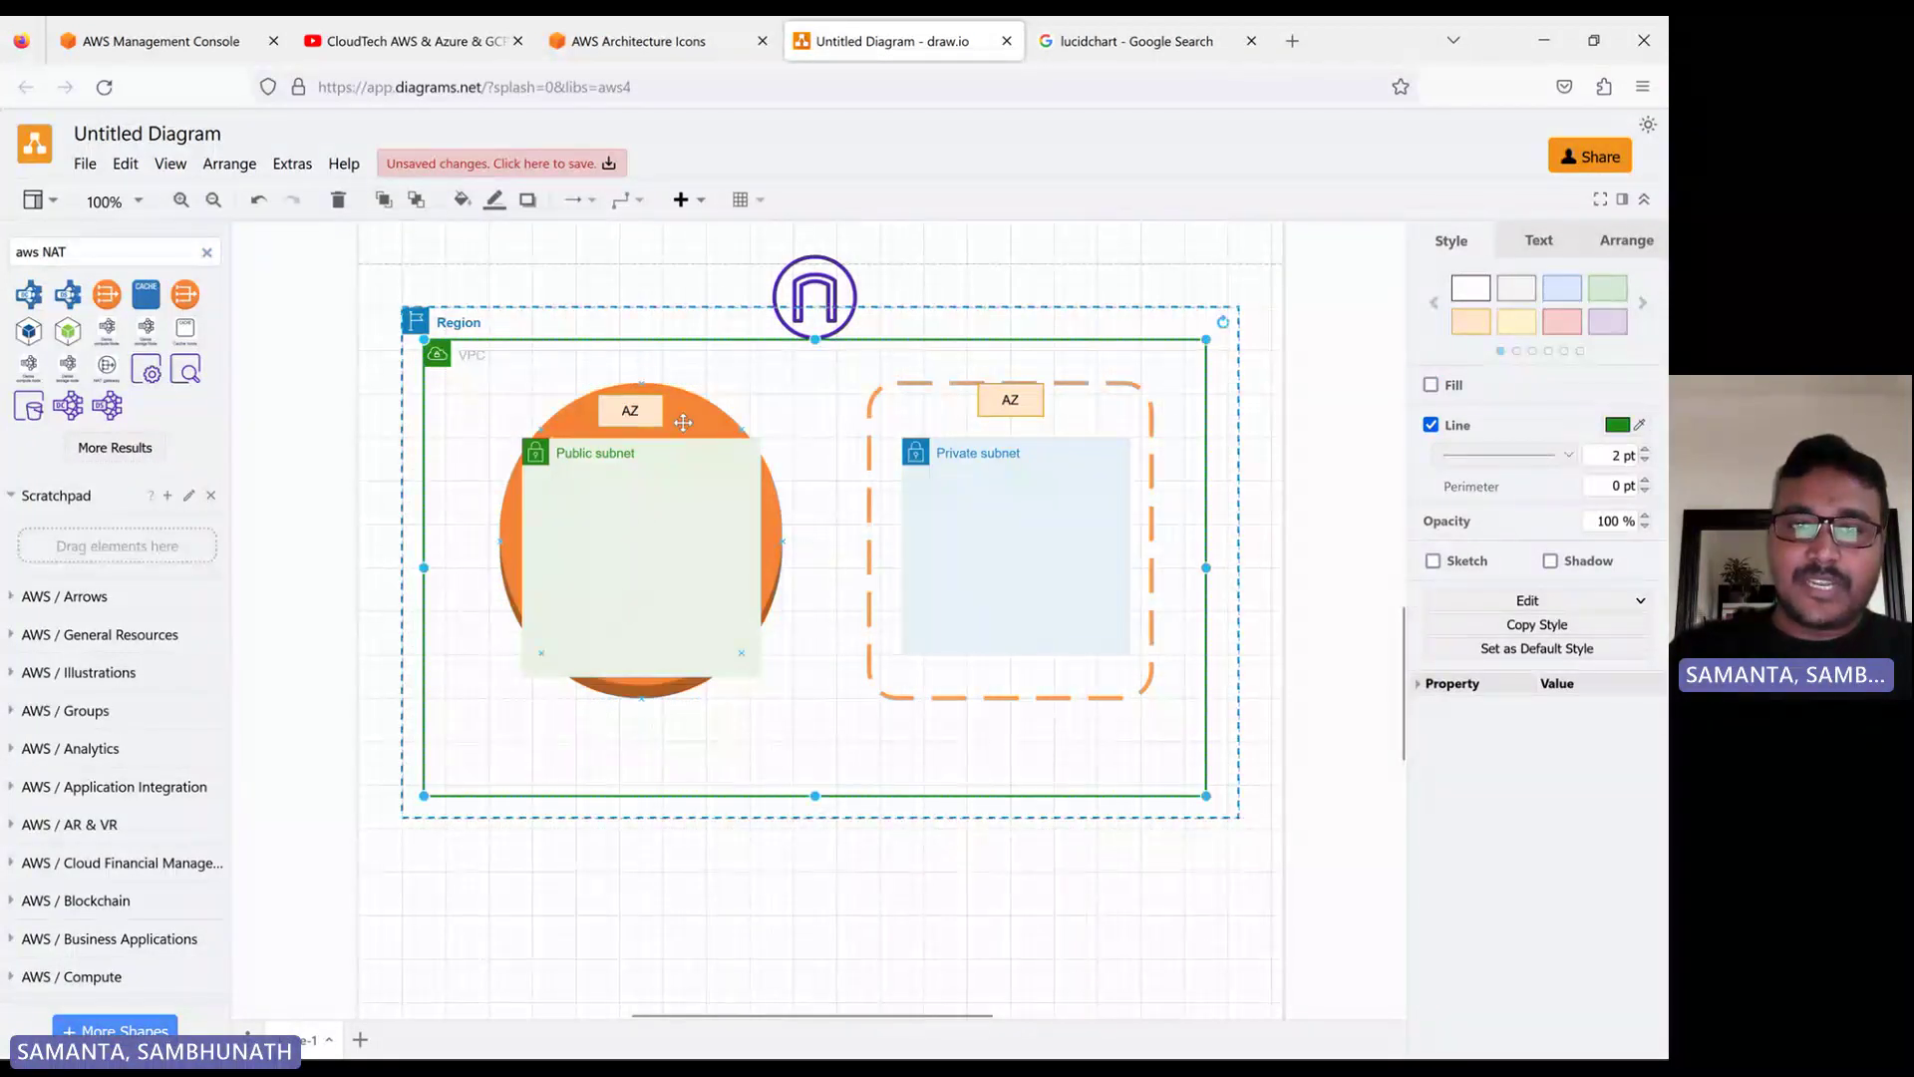
pyautogui.hotkey('ctrl', 'z')
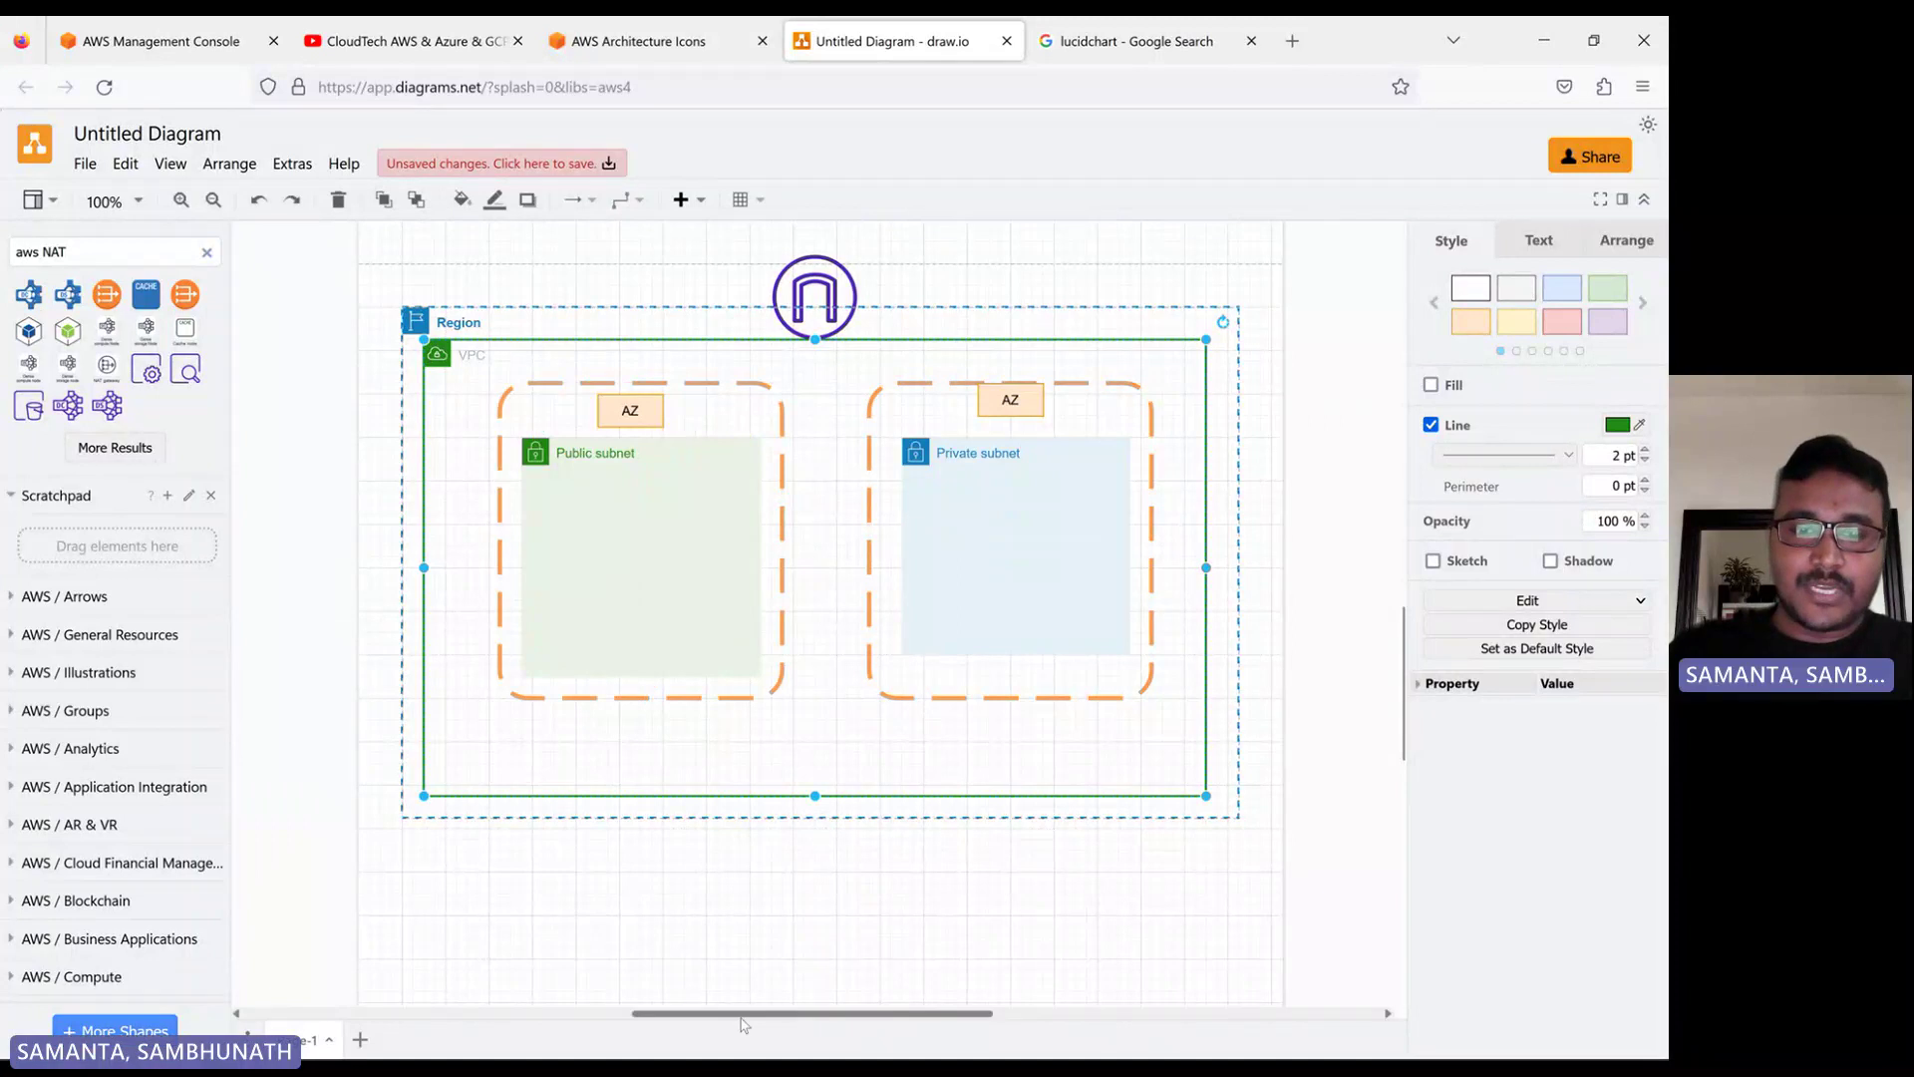
pyautogui.click(756, 957)
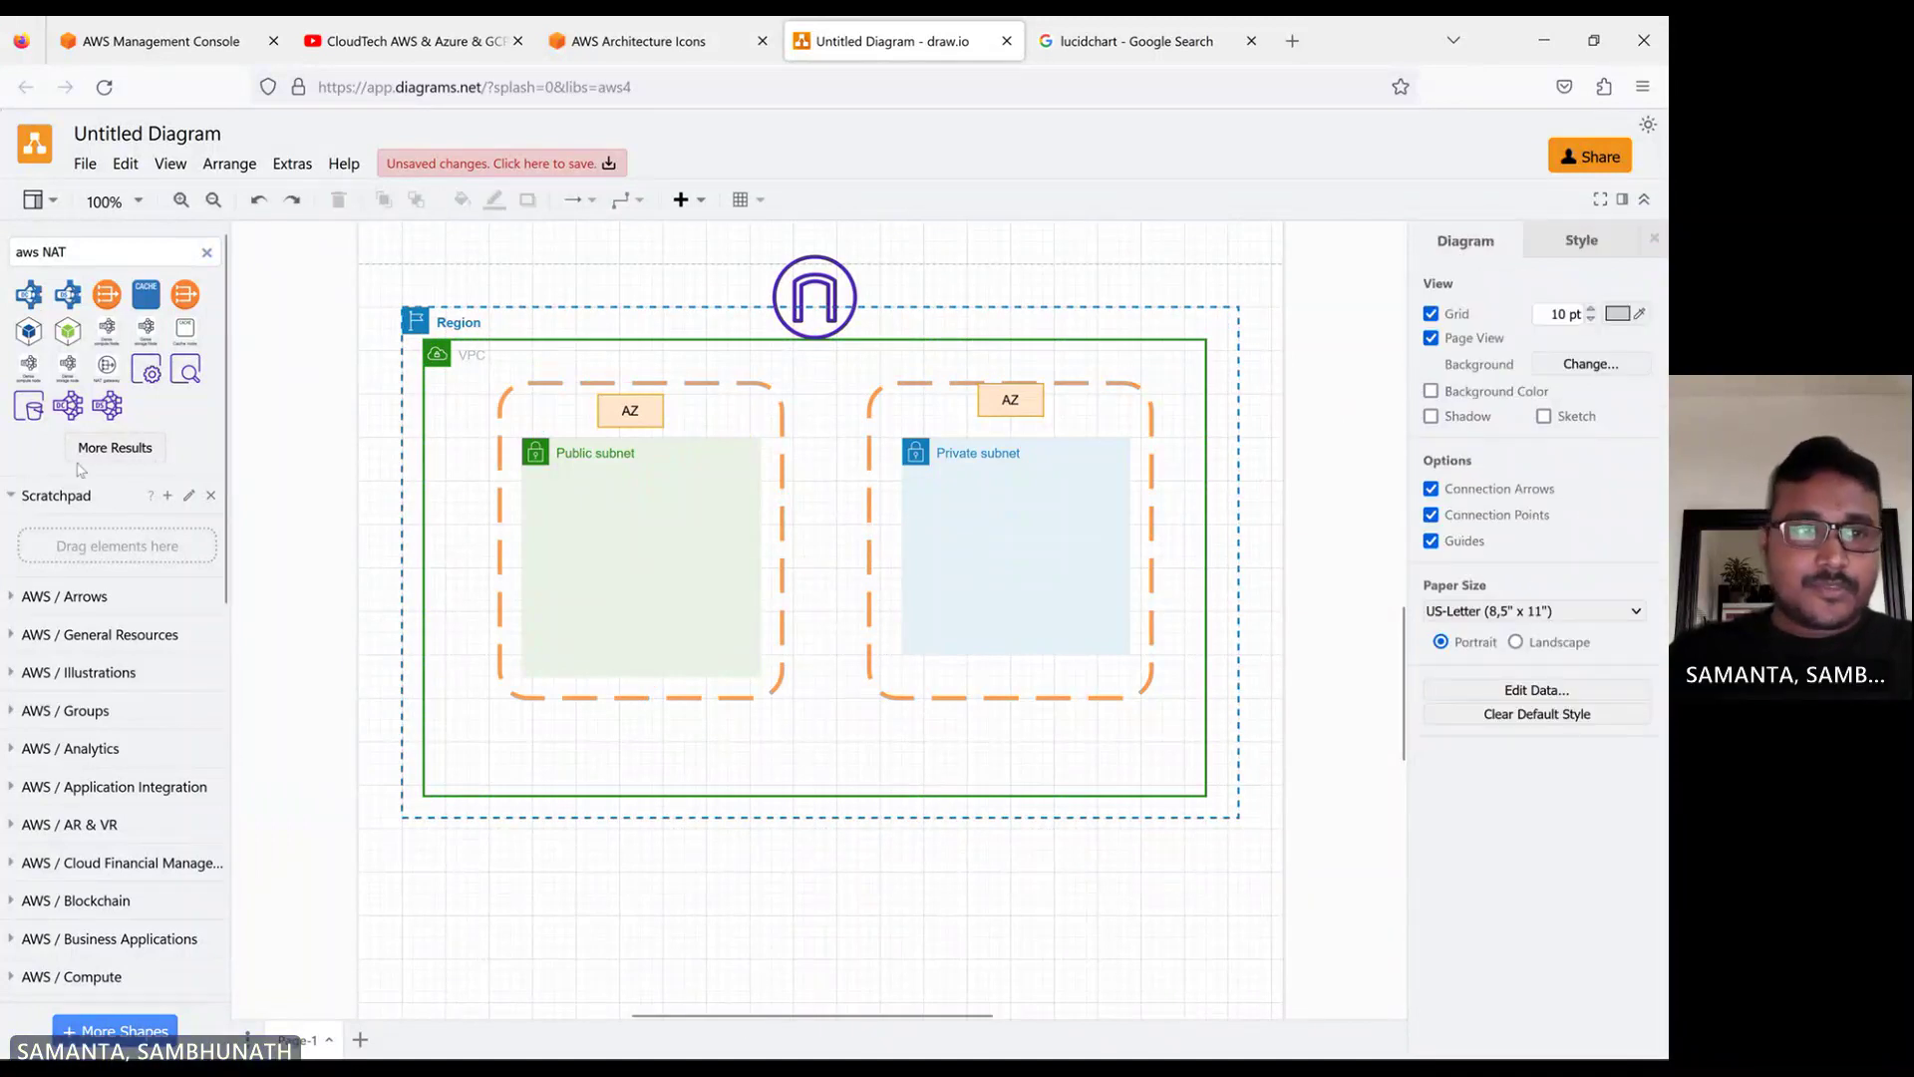
# Place the VPC NAT Gateway icon on the canvas, shrink it slightly and move it into the lower-right part of the Public subnet
pyautogui.moveTo(185, 293); pyautogui.dragTo(739, 913)
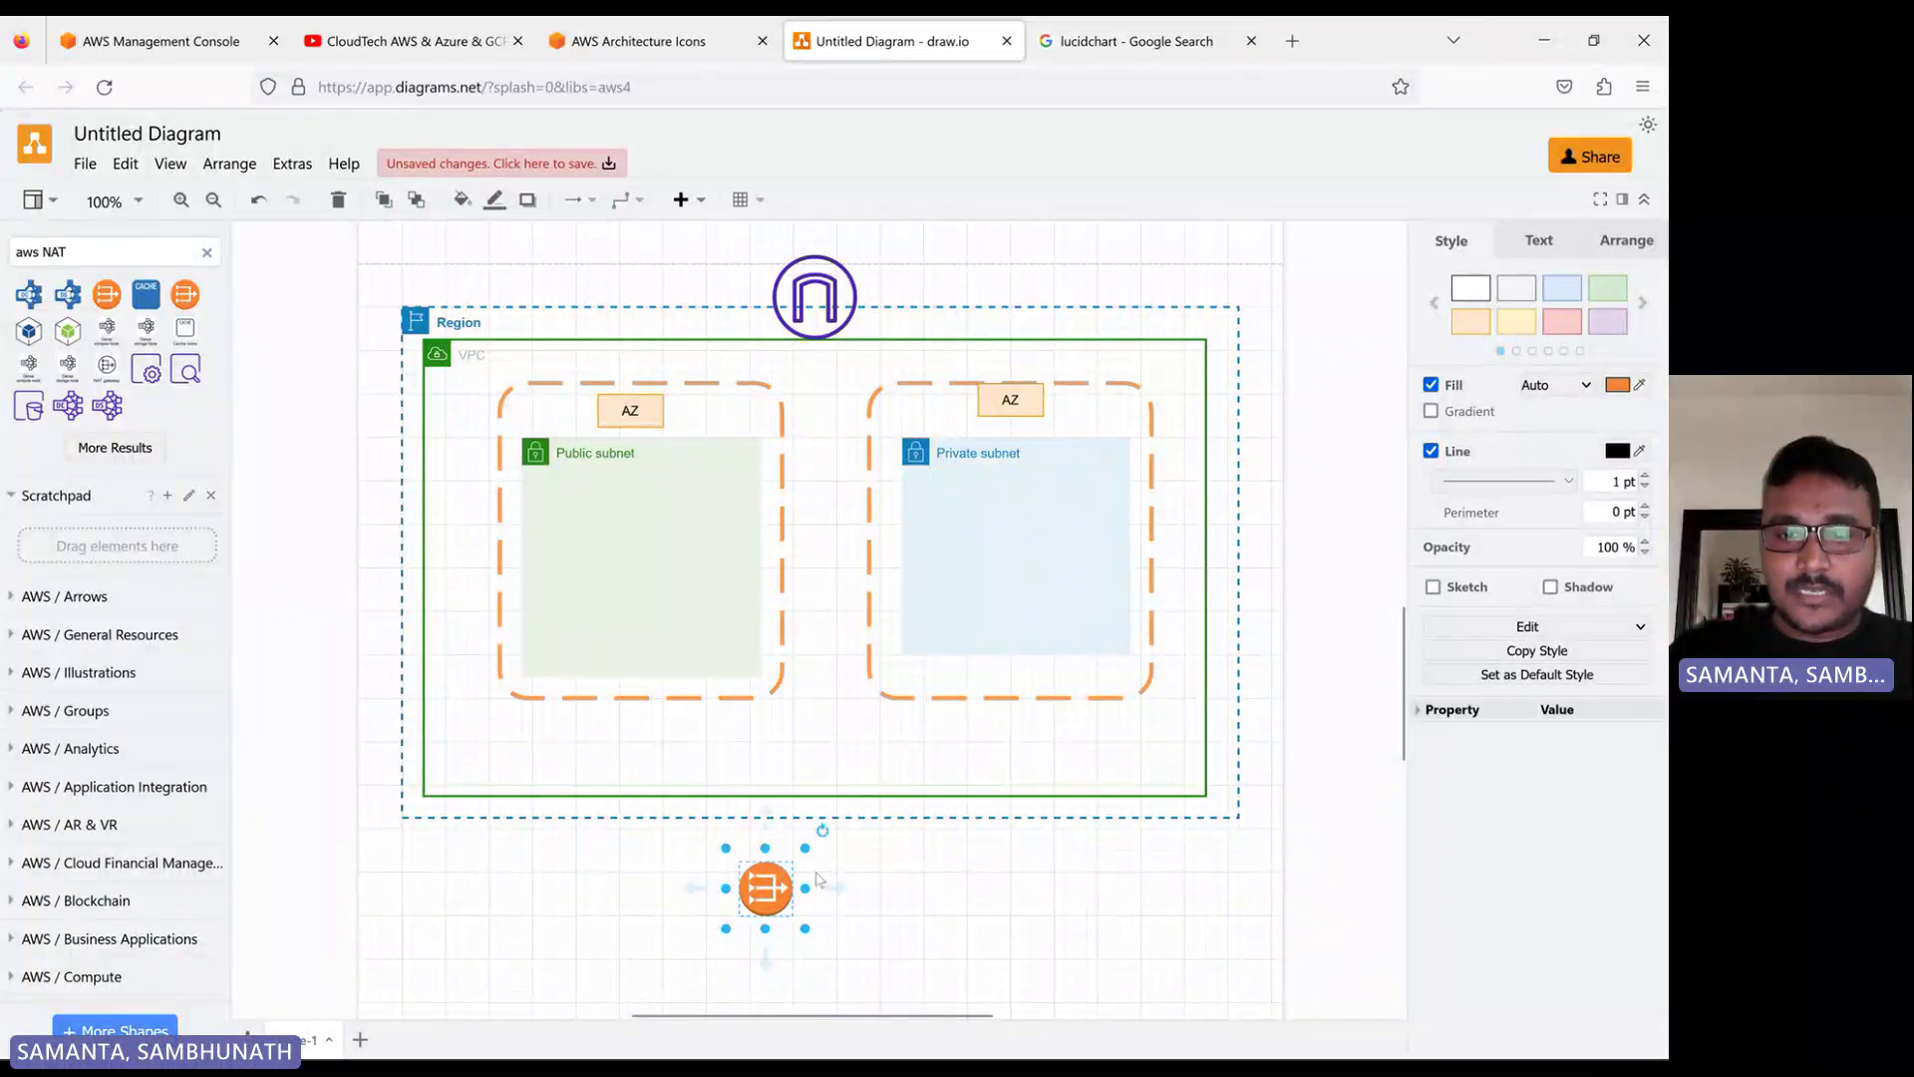
pyautogui.moveTo(813, 848); pyautogui.dragTo(706, 626)
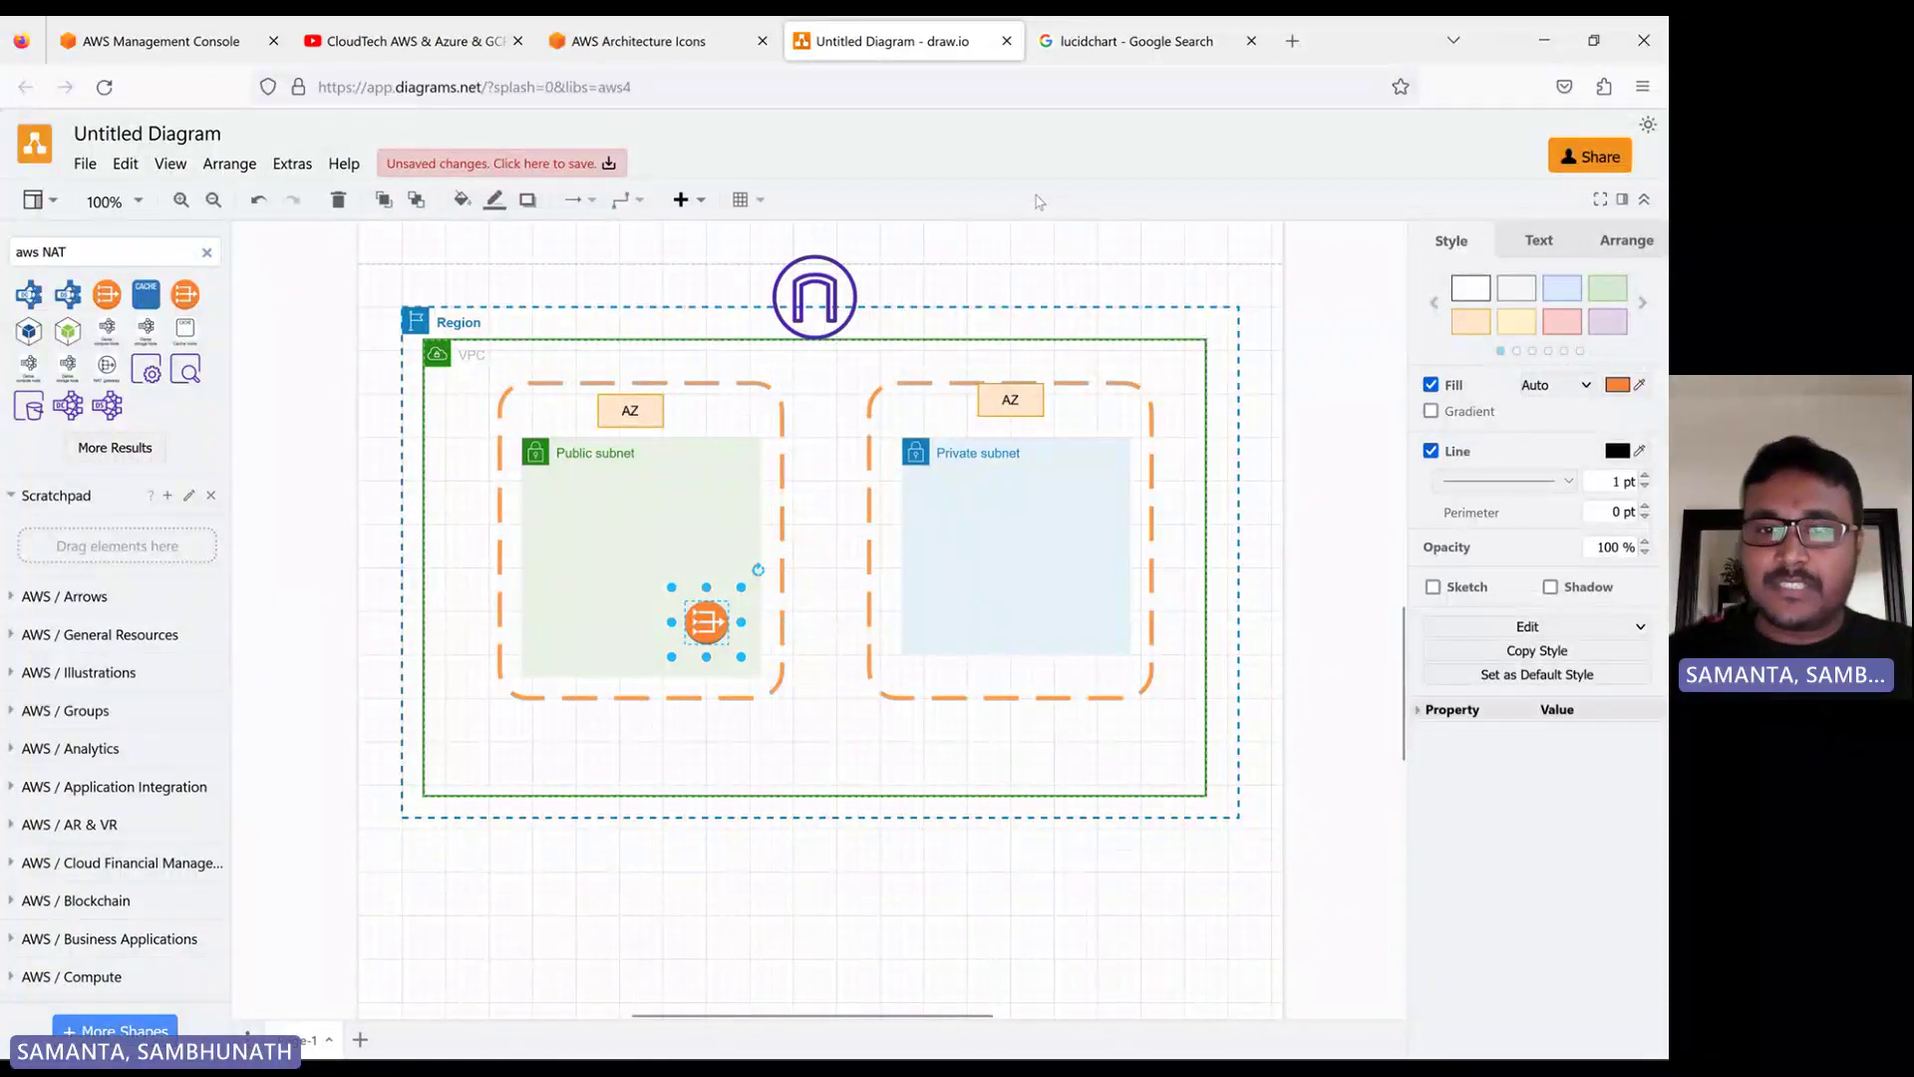
pyautogui.click(787, 863)
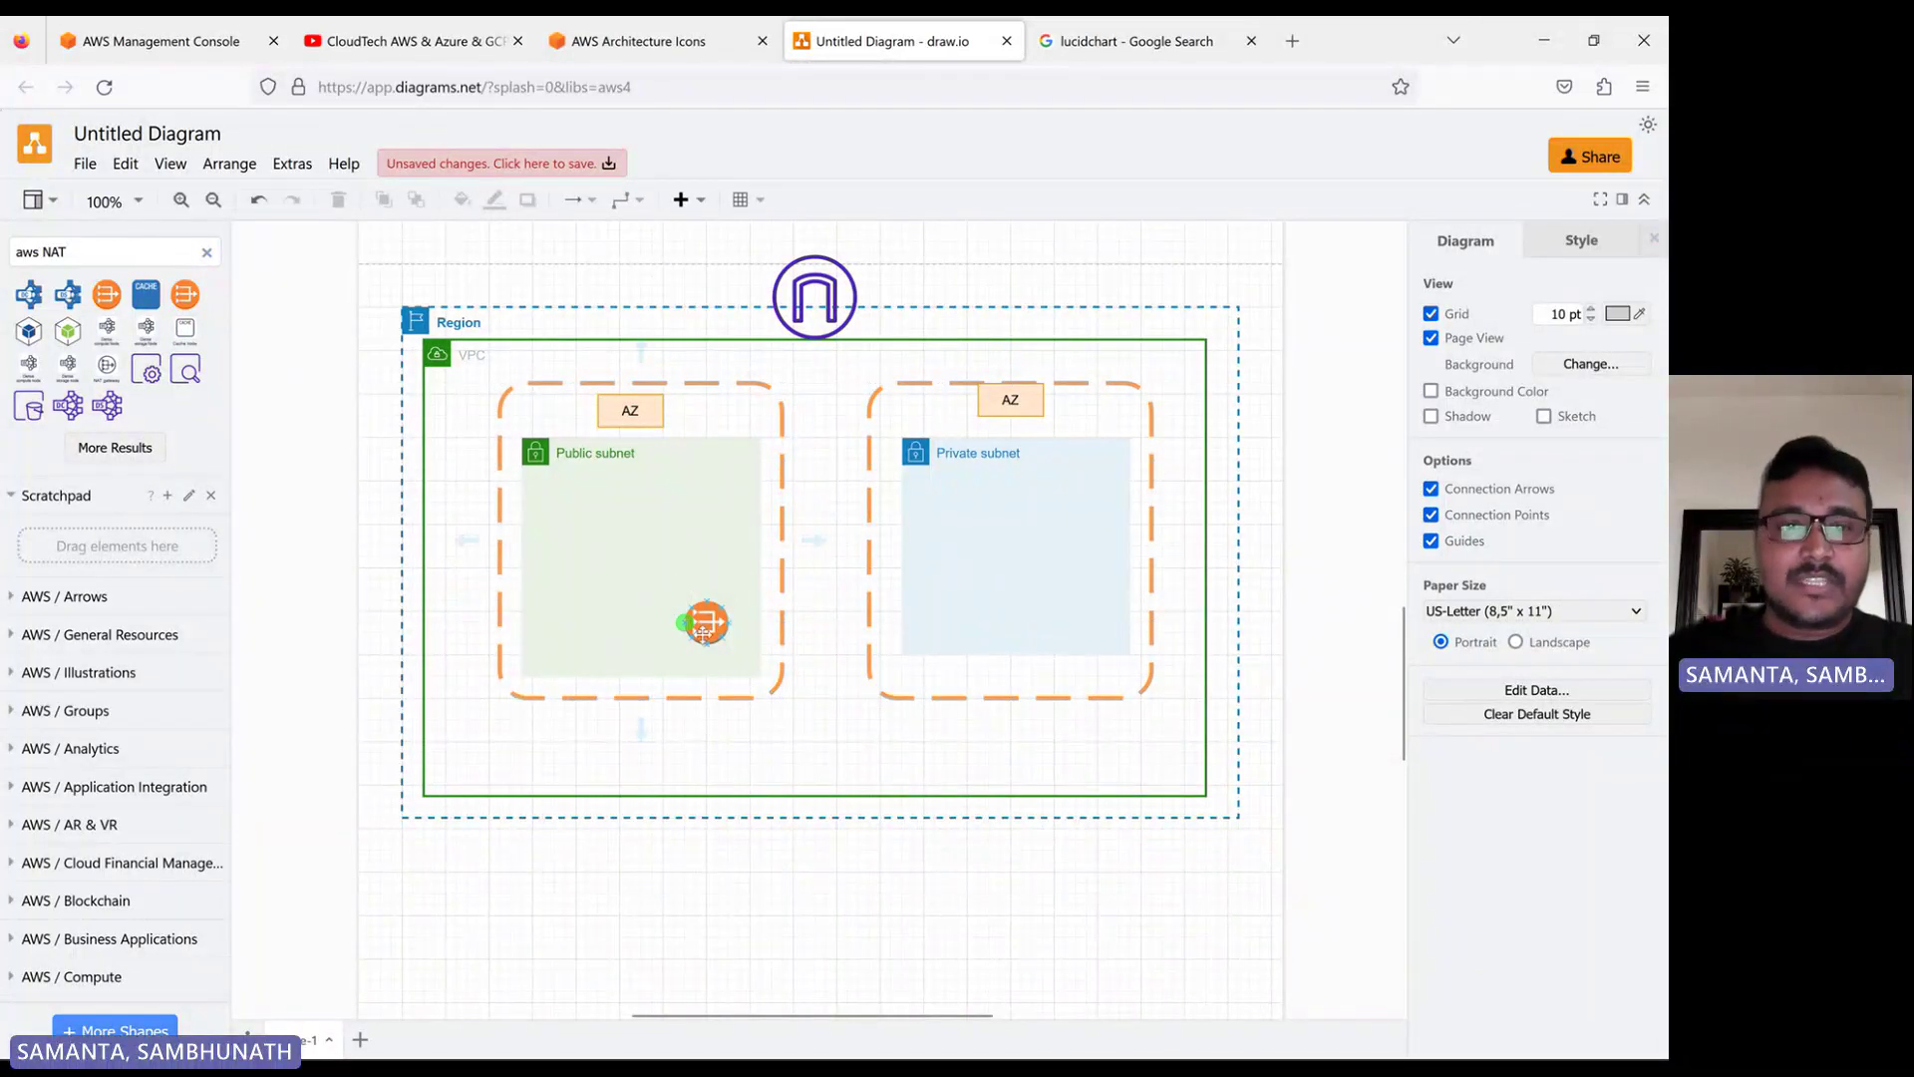
# Search the shape library for "aws DB" and identify the Dynamo DB icon
pyautogui.doubleClick(57, 249)
pyautogui.write('D')
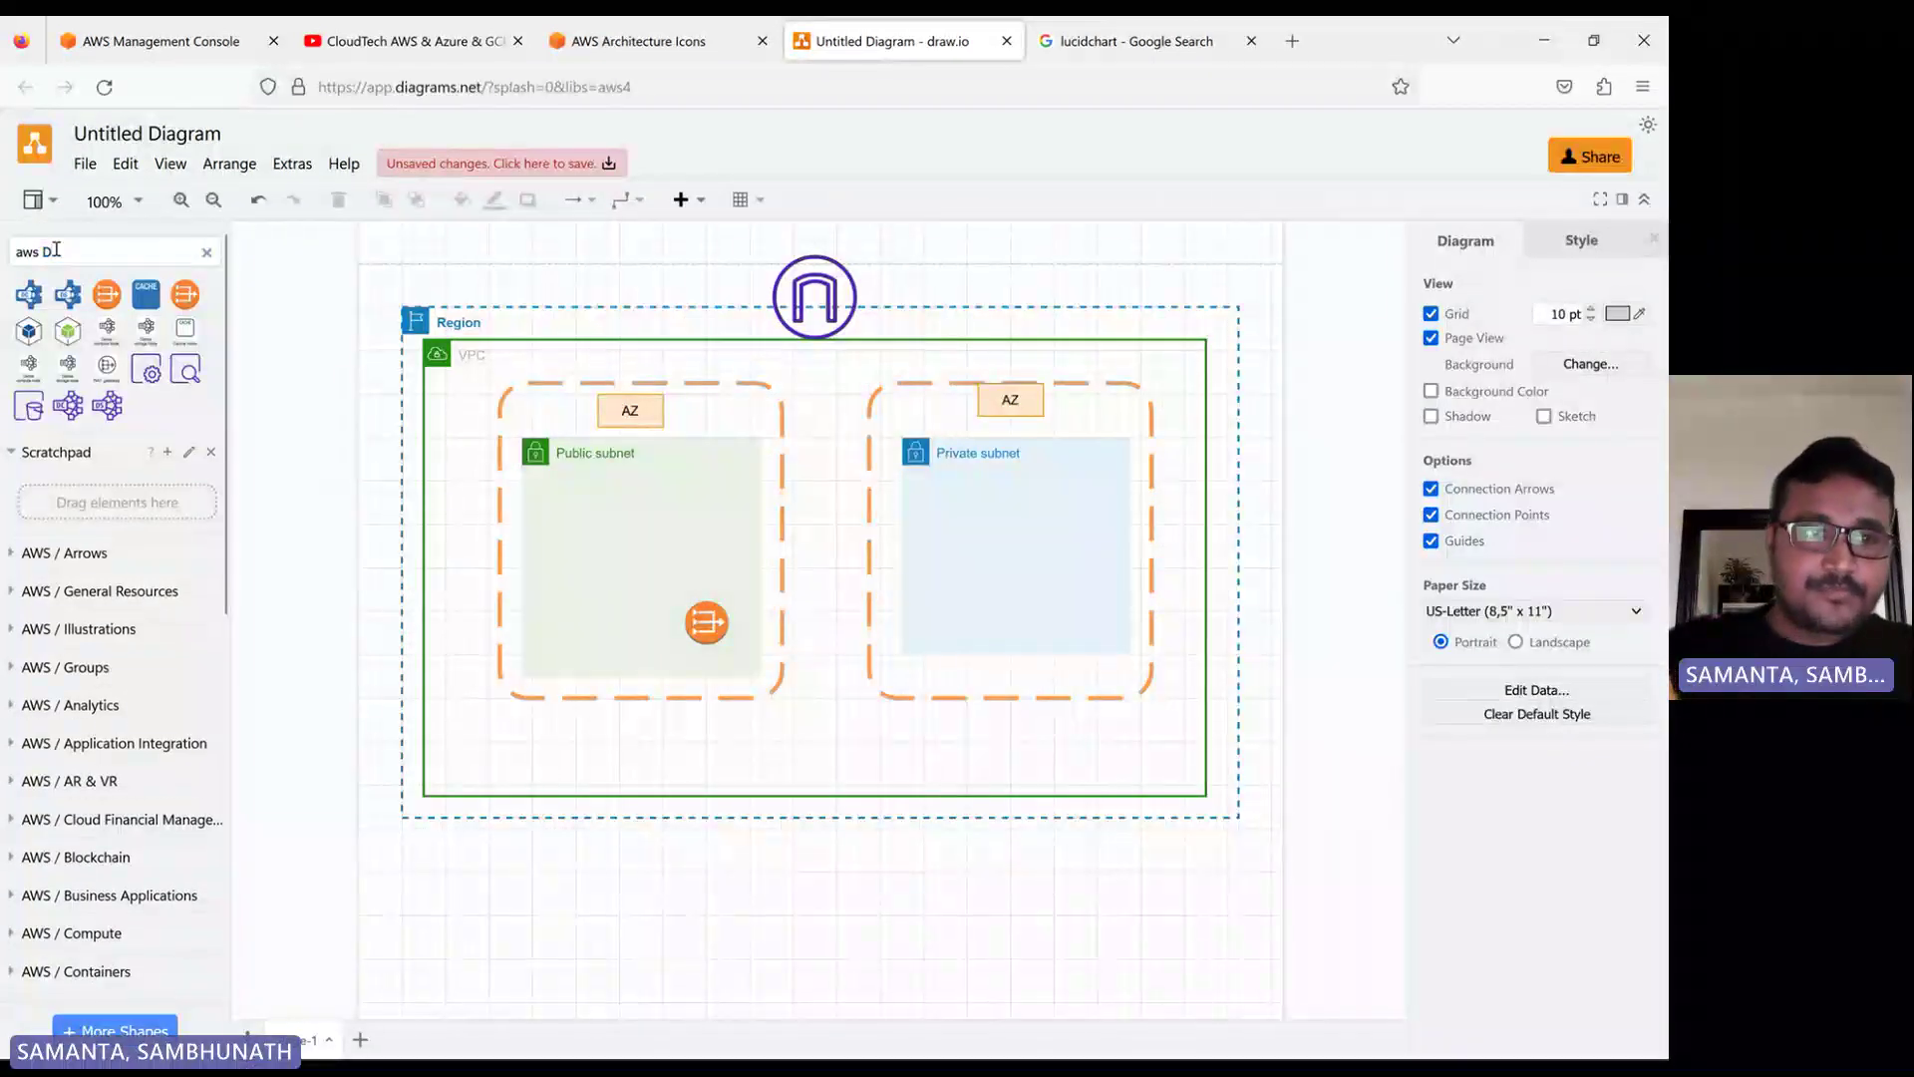
pyautogui.write('B')
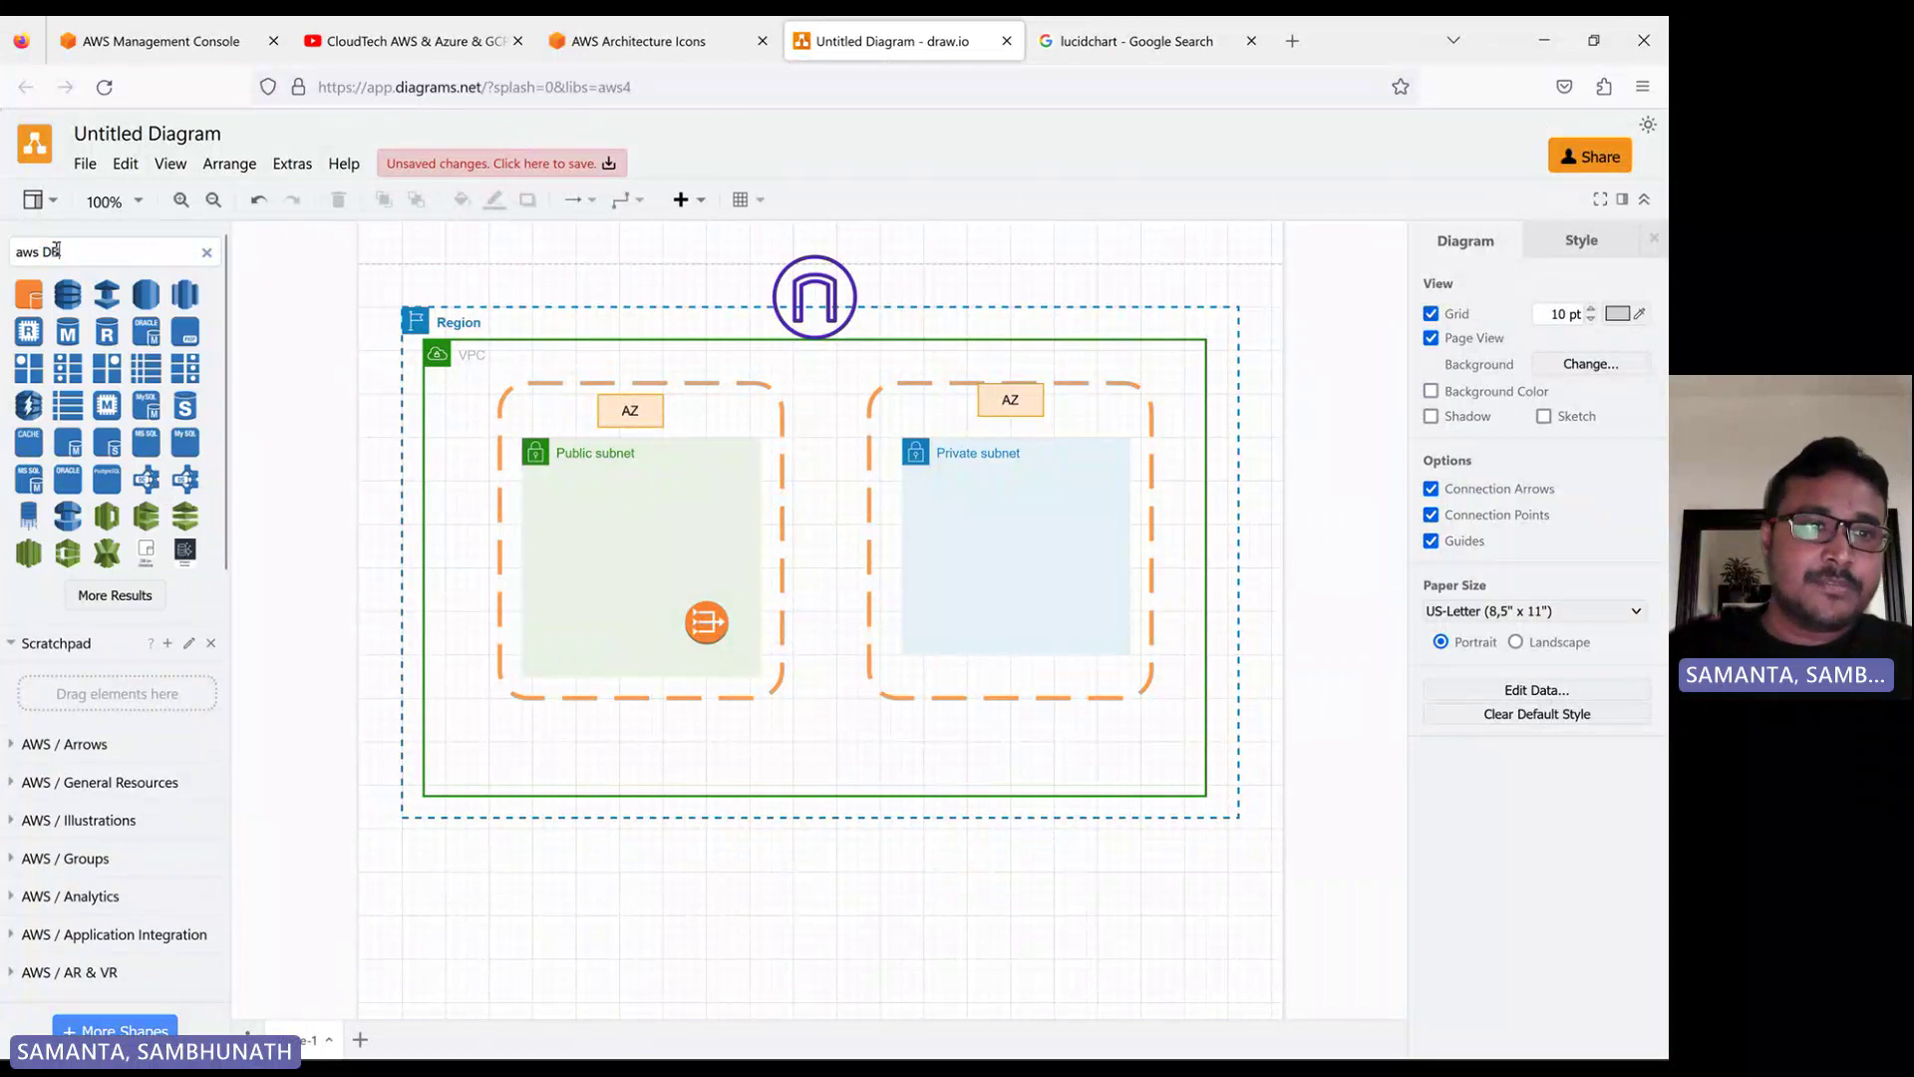
pyautogui.moveTo(71, 300)
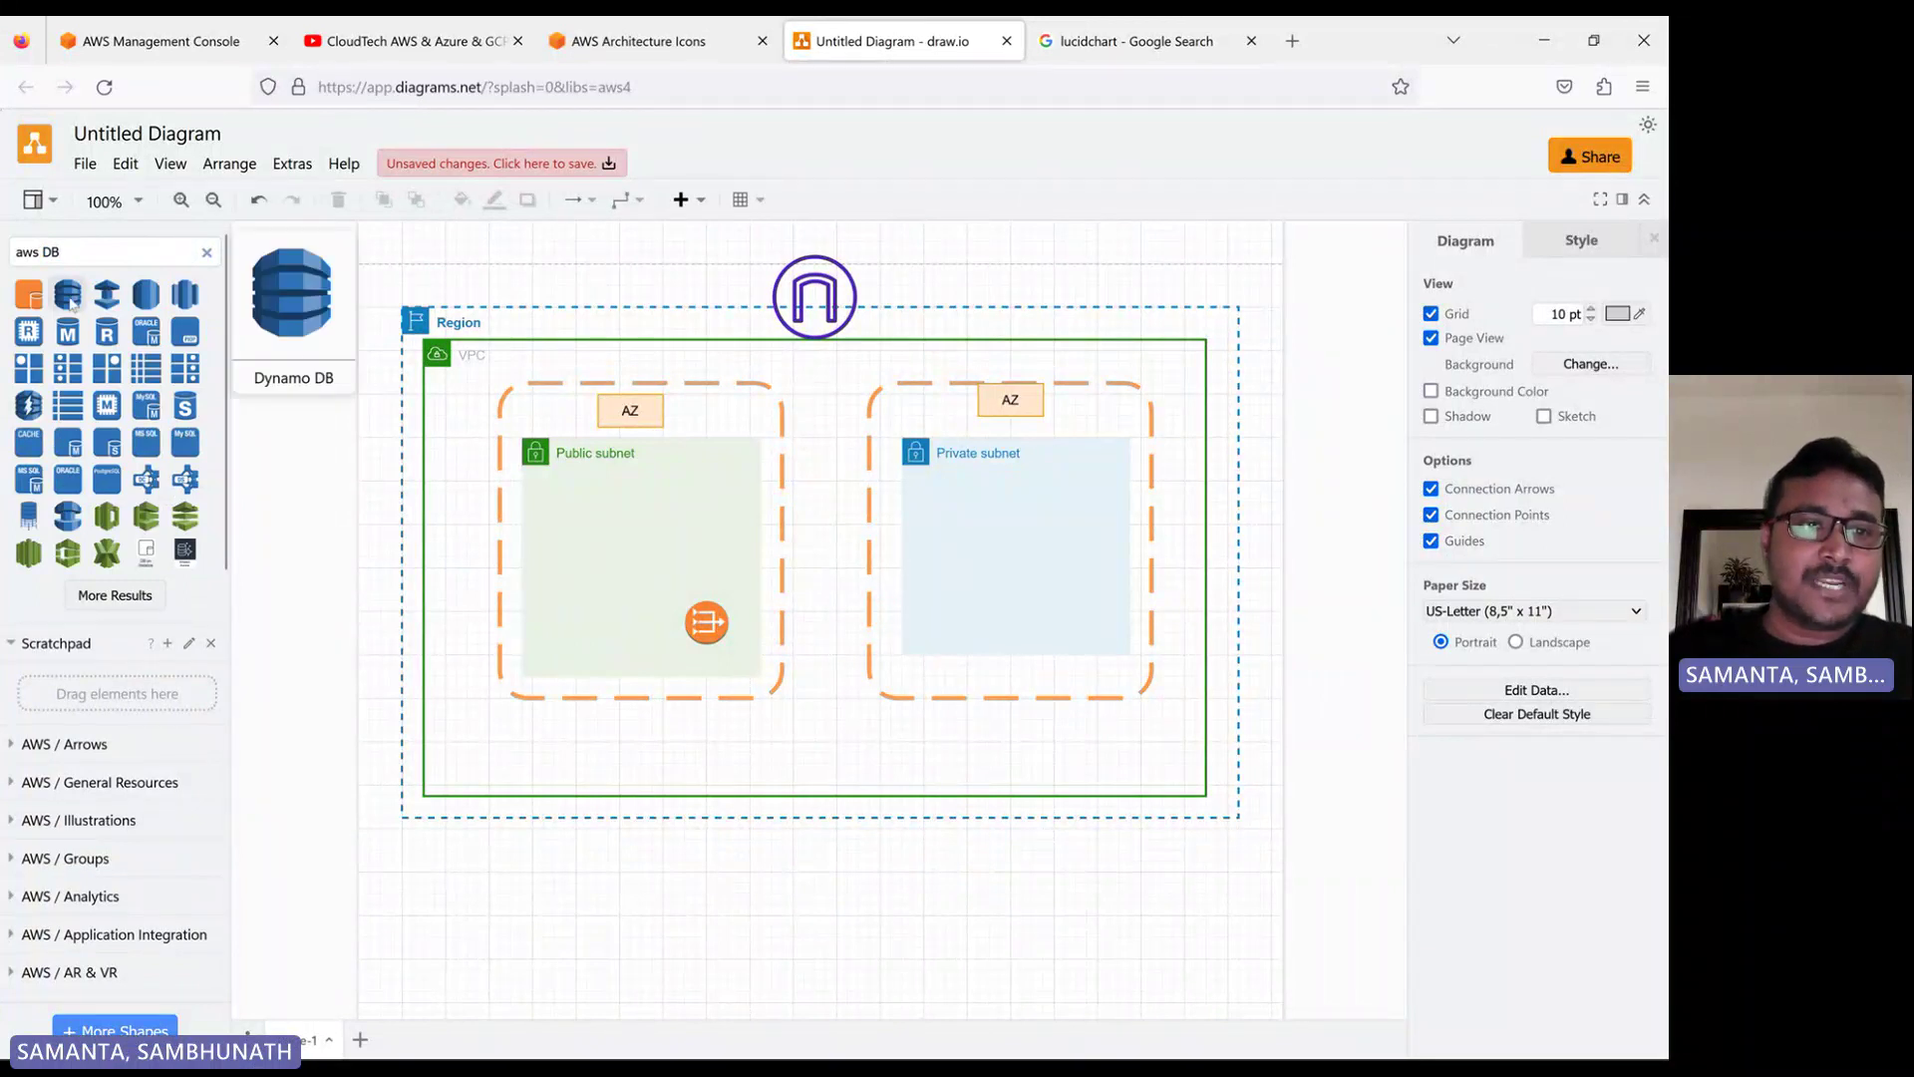
pyautogui.moveTo(71, 301); pyautogui.dragTo(1011, 538)
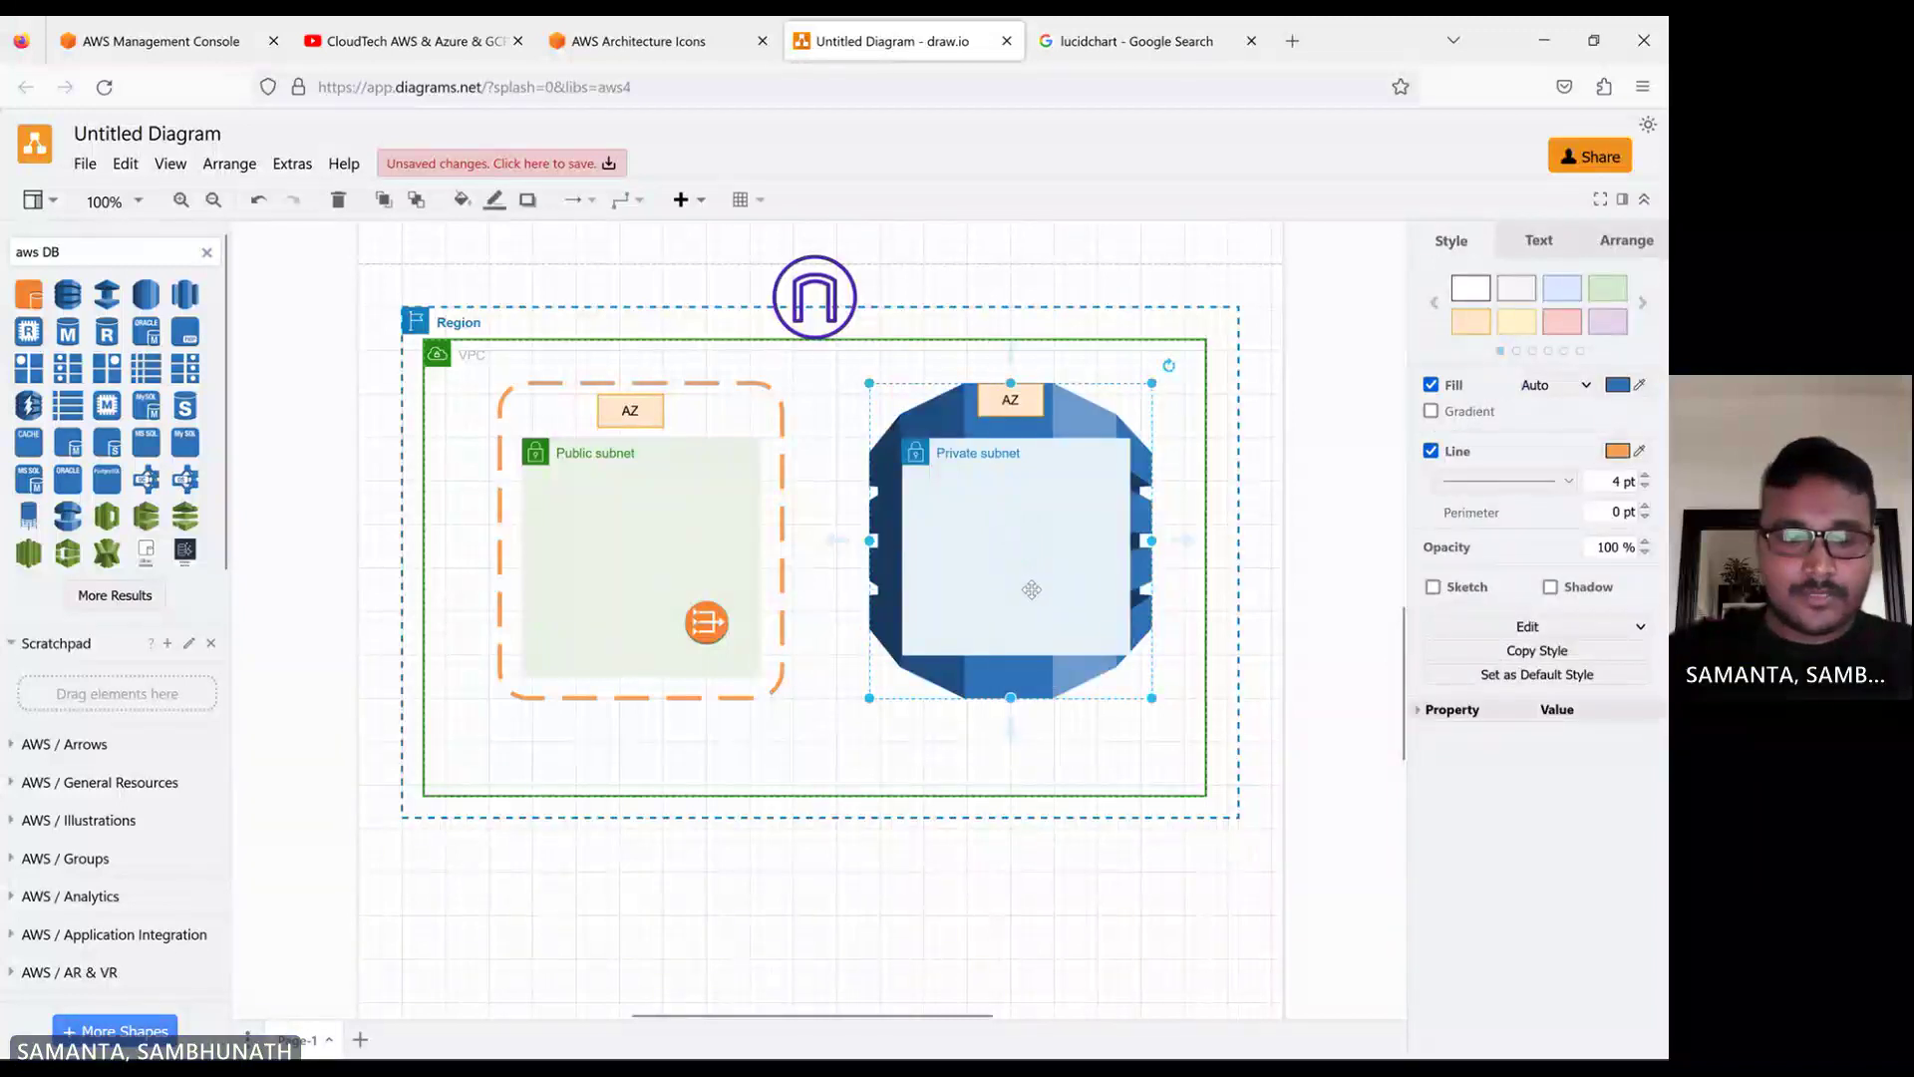
pyautogui.hotkey('ctrl', 'z')
pyautogui.click(947, 914)
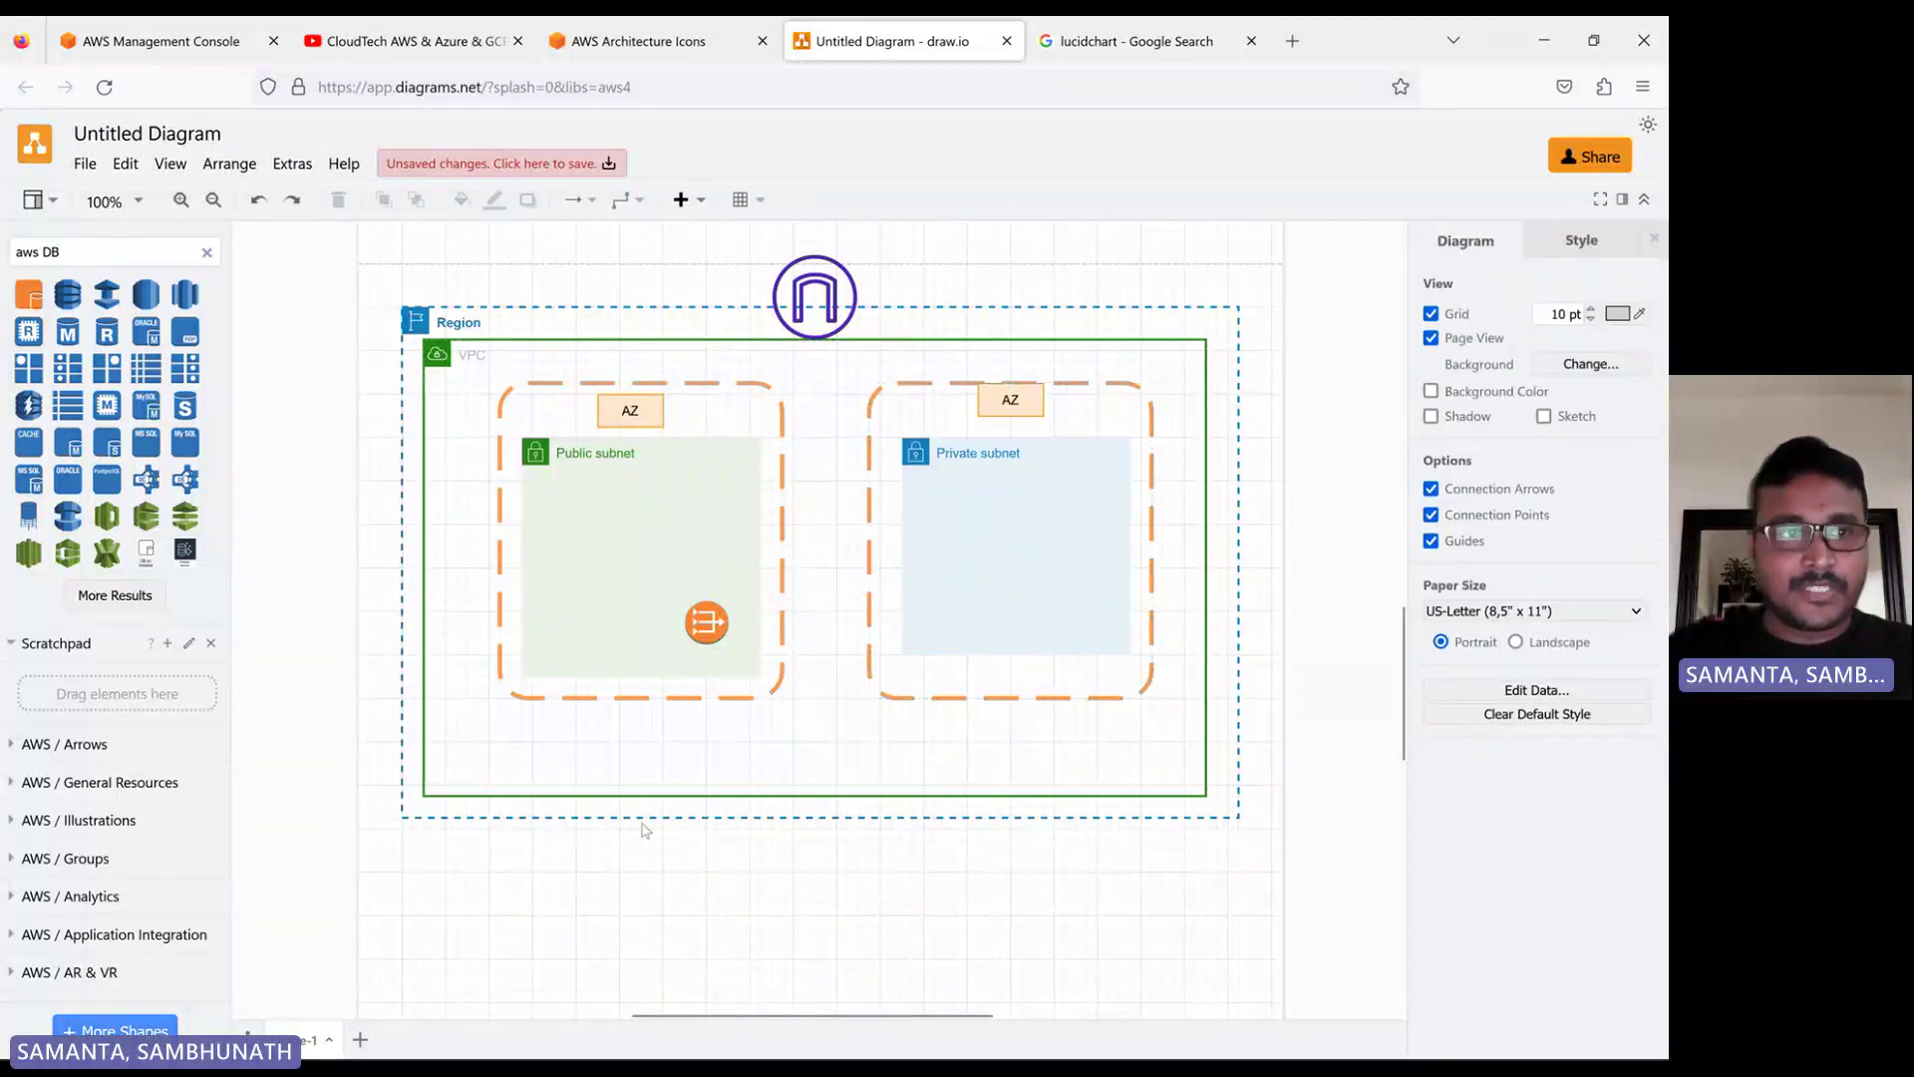
# Place the Dynamo DB icon inside the right half of the Private subnet
pyautogui.moveTo(68, 294); pyautogui.dragTo(1084, 545)
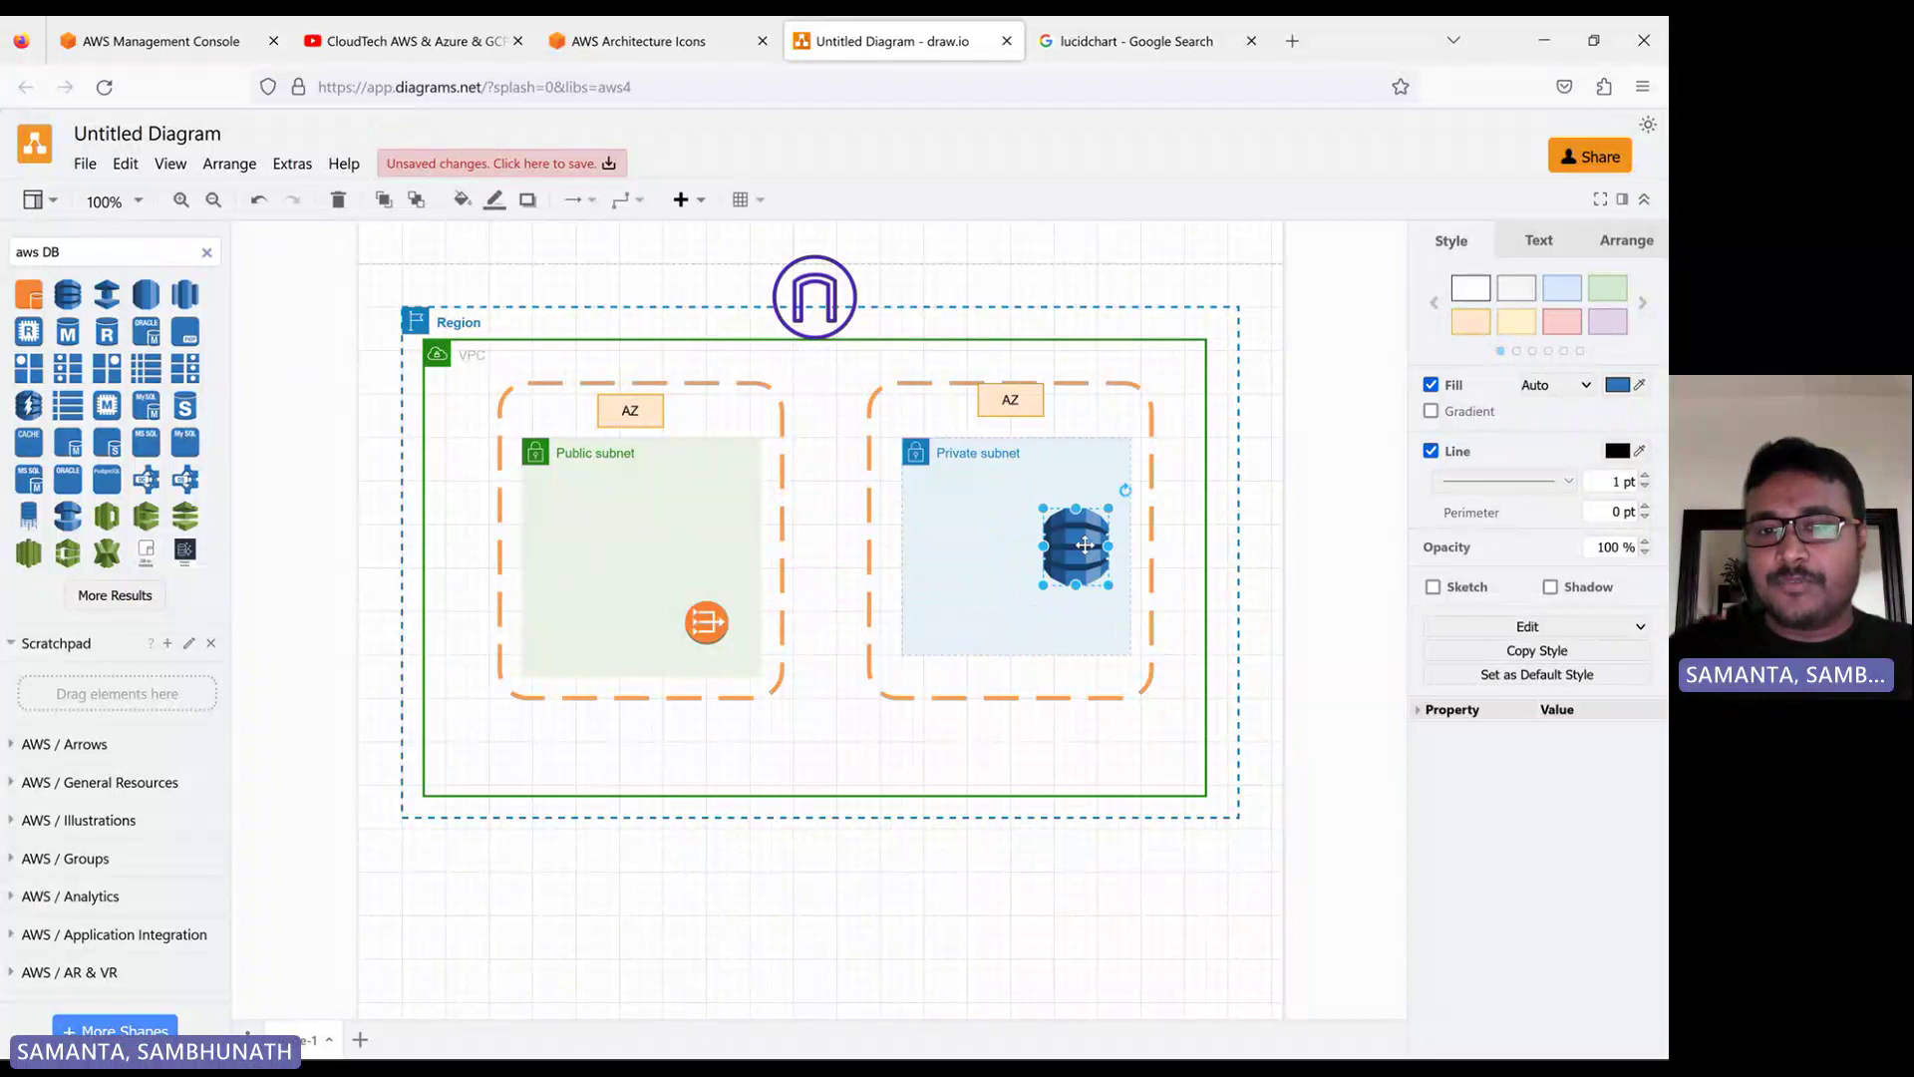
pyautogui.click(1102, 892)
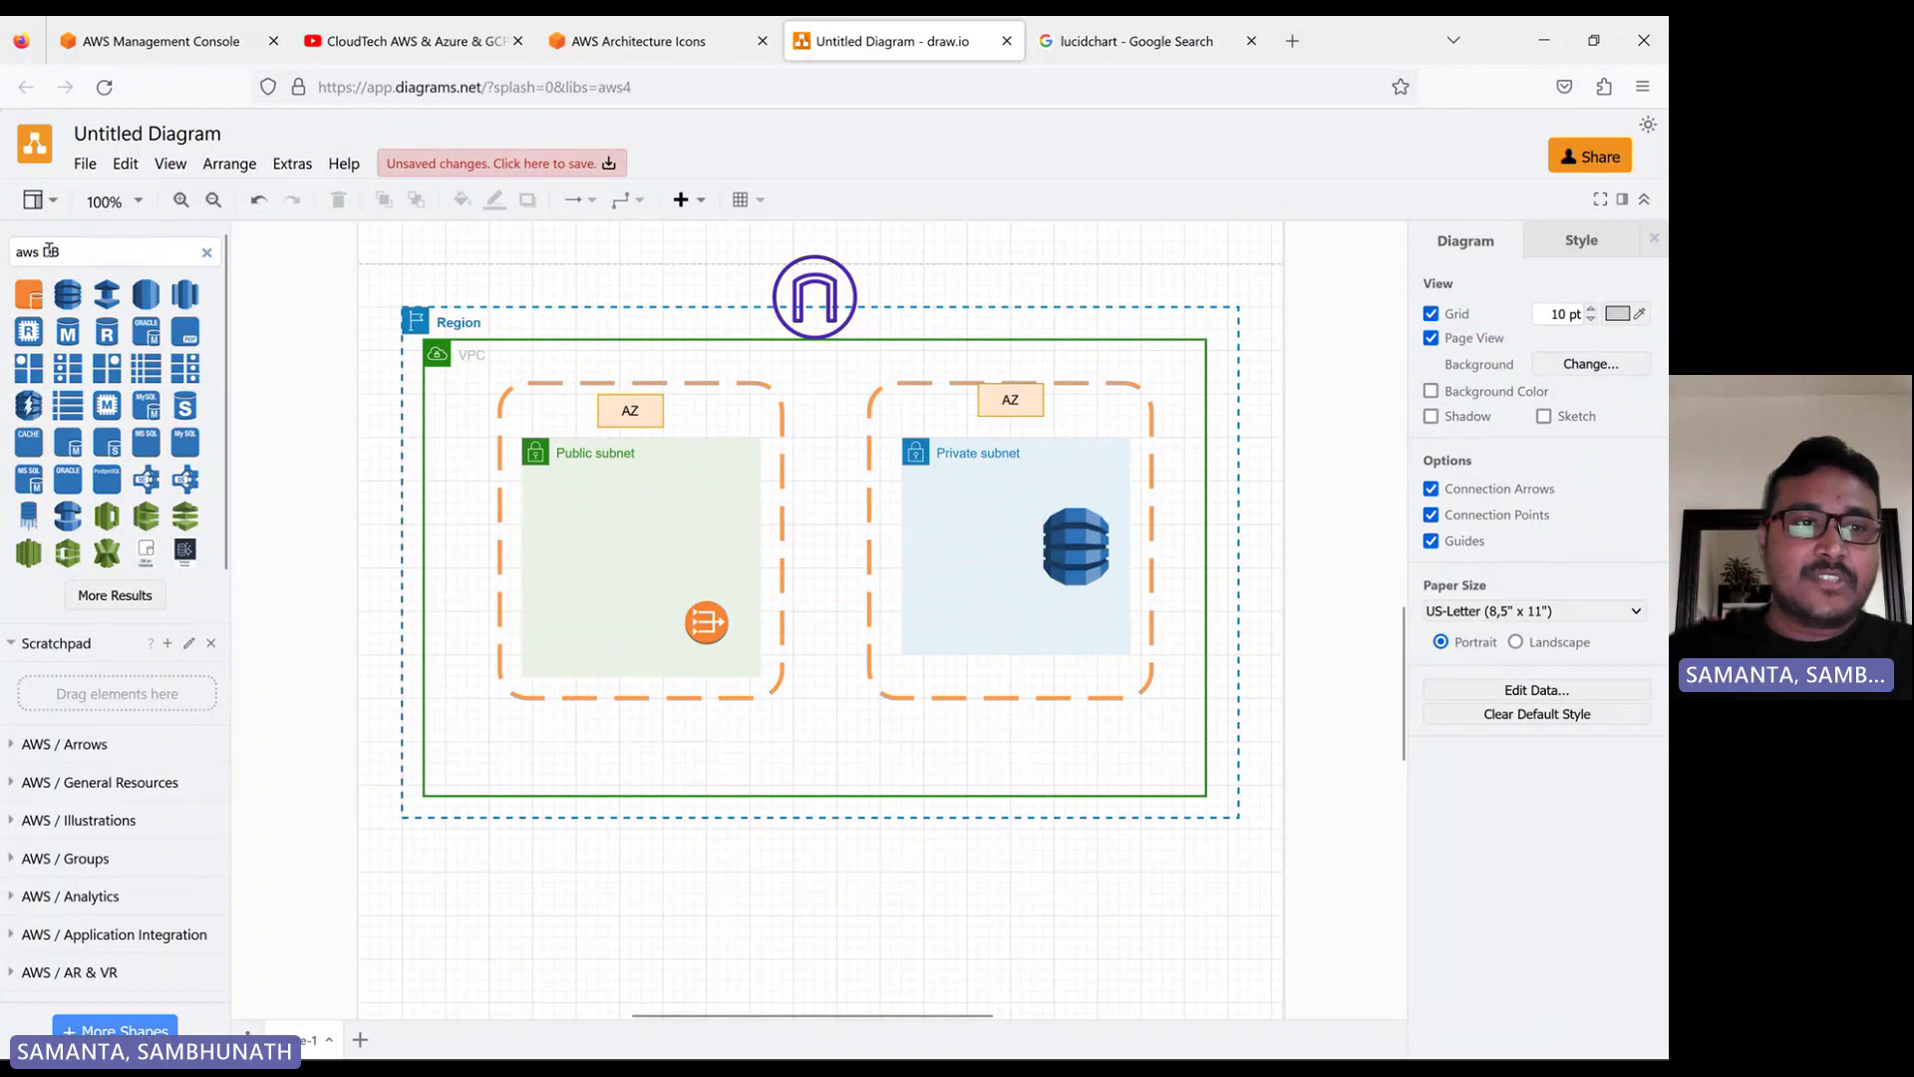
# Search the shape library for "aws ec2" and place the EC2 icon in the Public subnet, above and left of the NAT gateway
pyautogui.press('BackSpace')
pyautogui.press('Return')
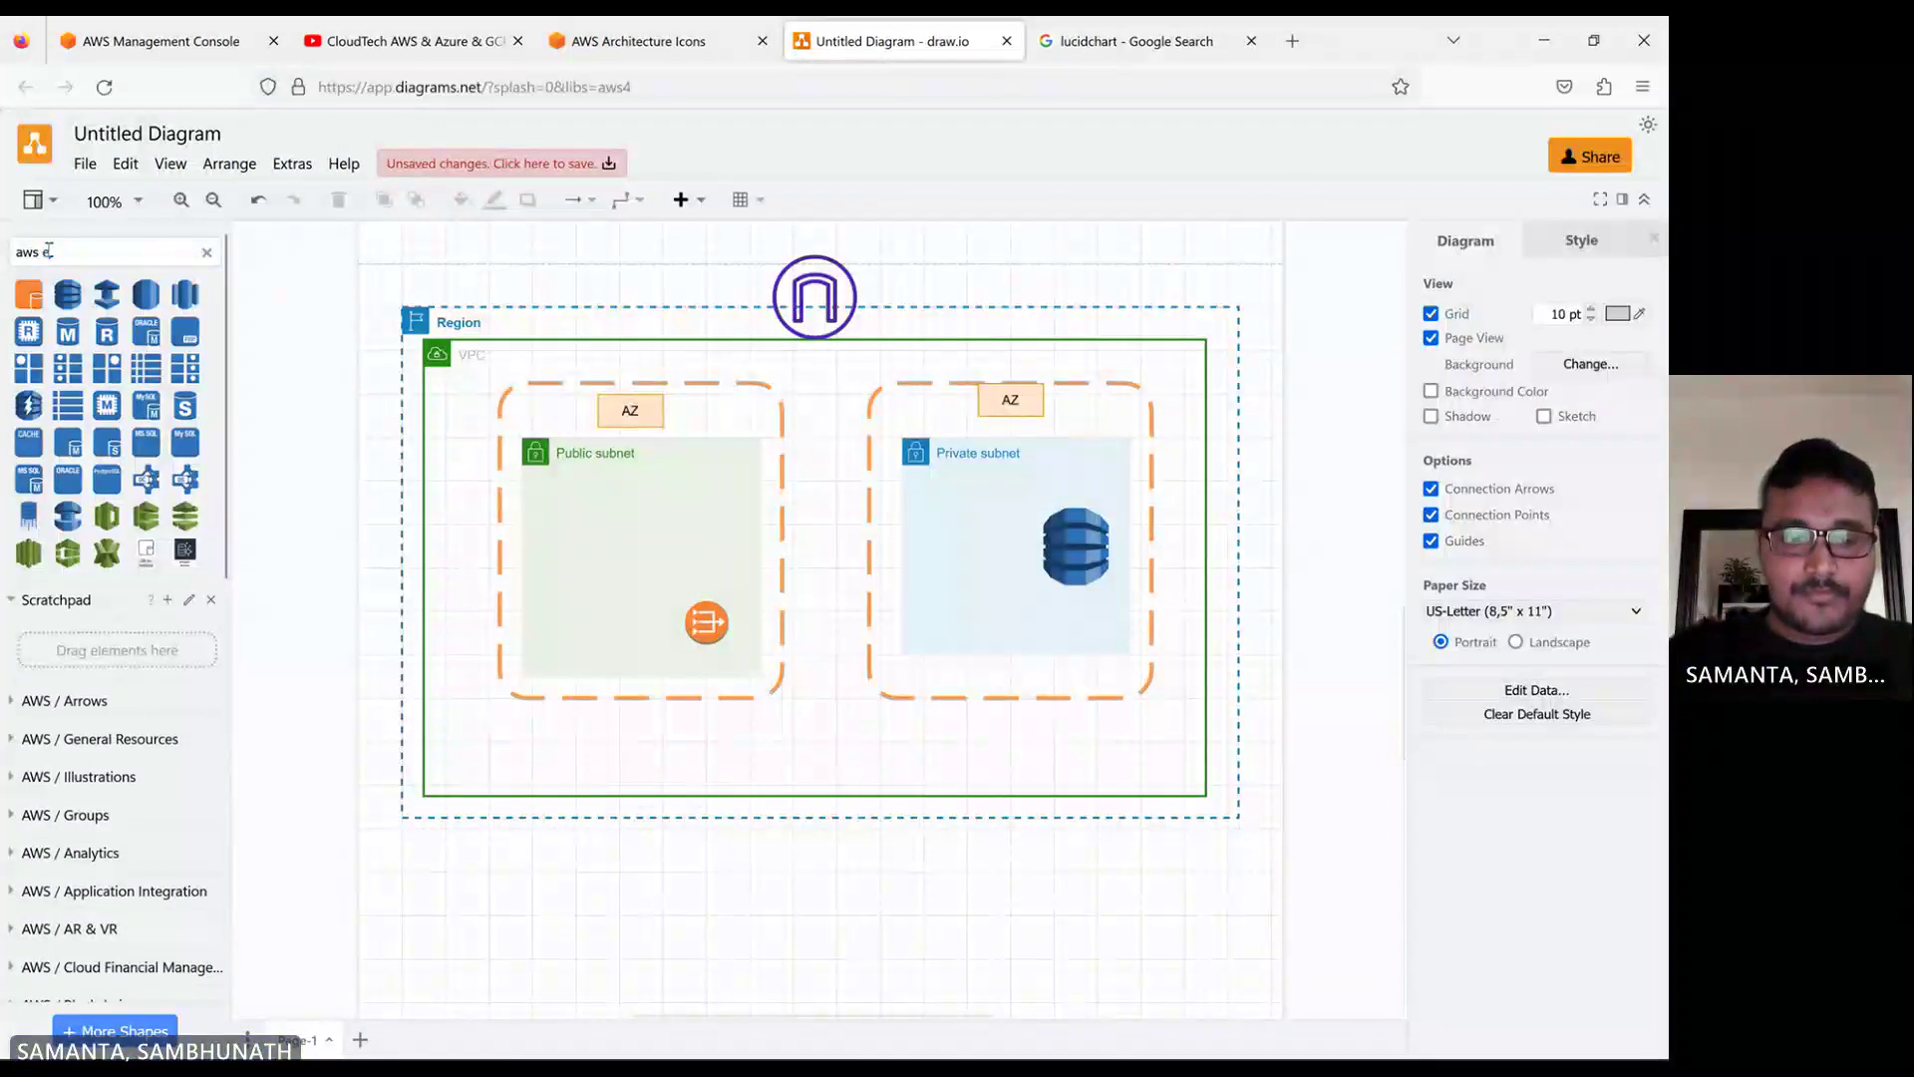
pyautogui.write('c2')
pyautogui.press('Return')
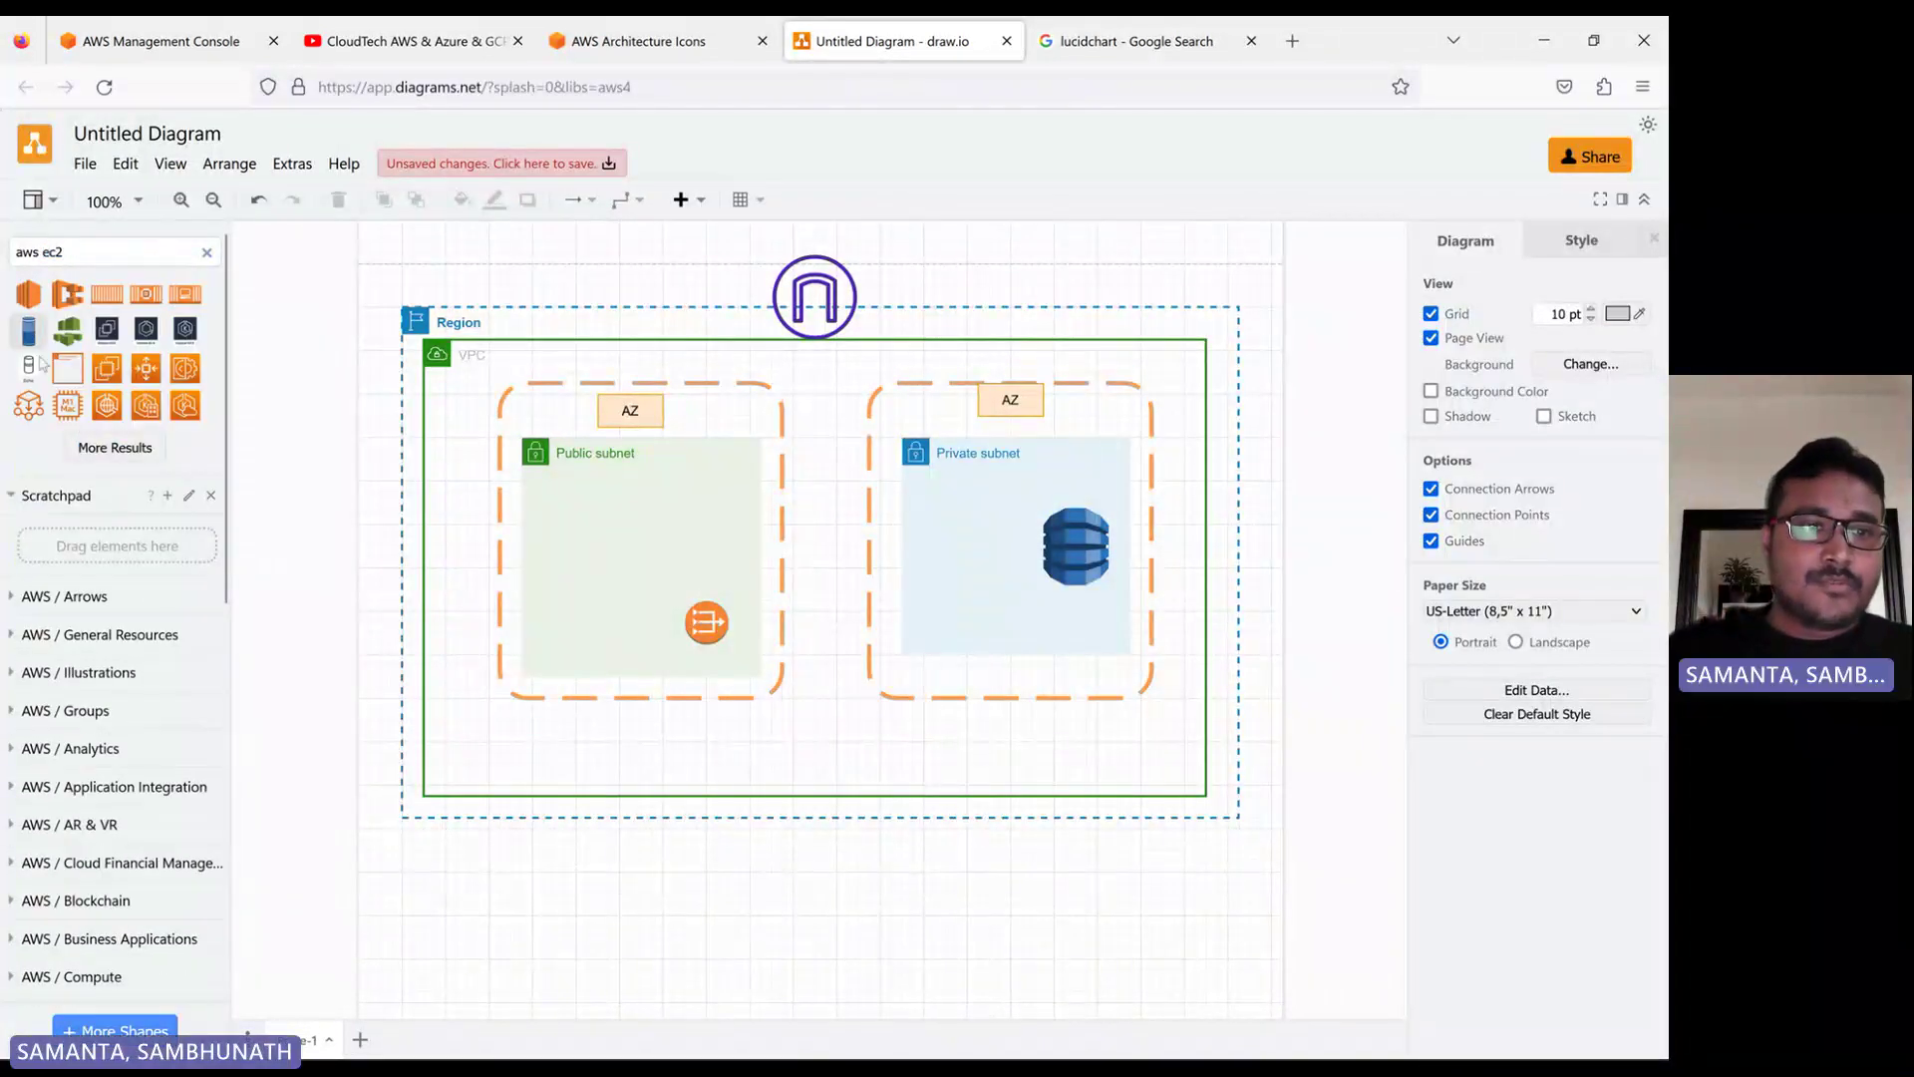
pyautogui.moveTo(104, 411)
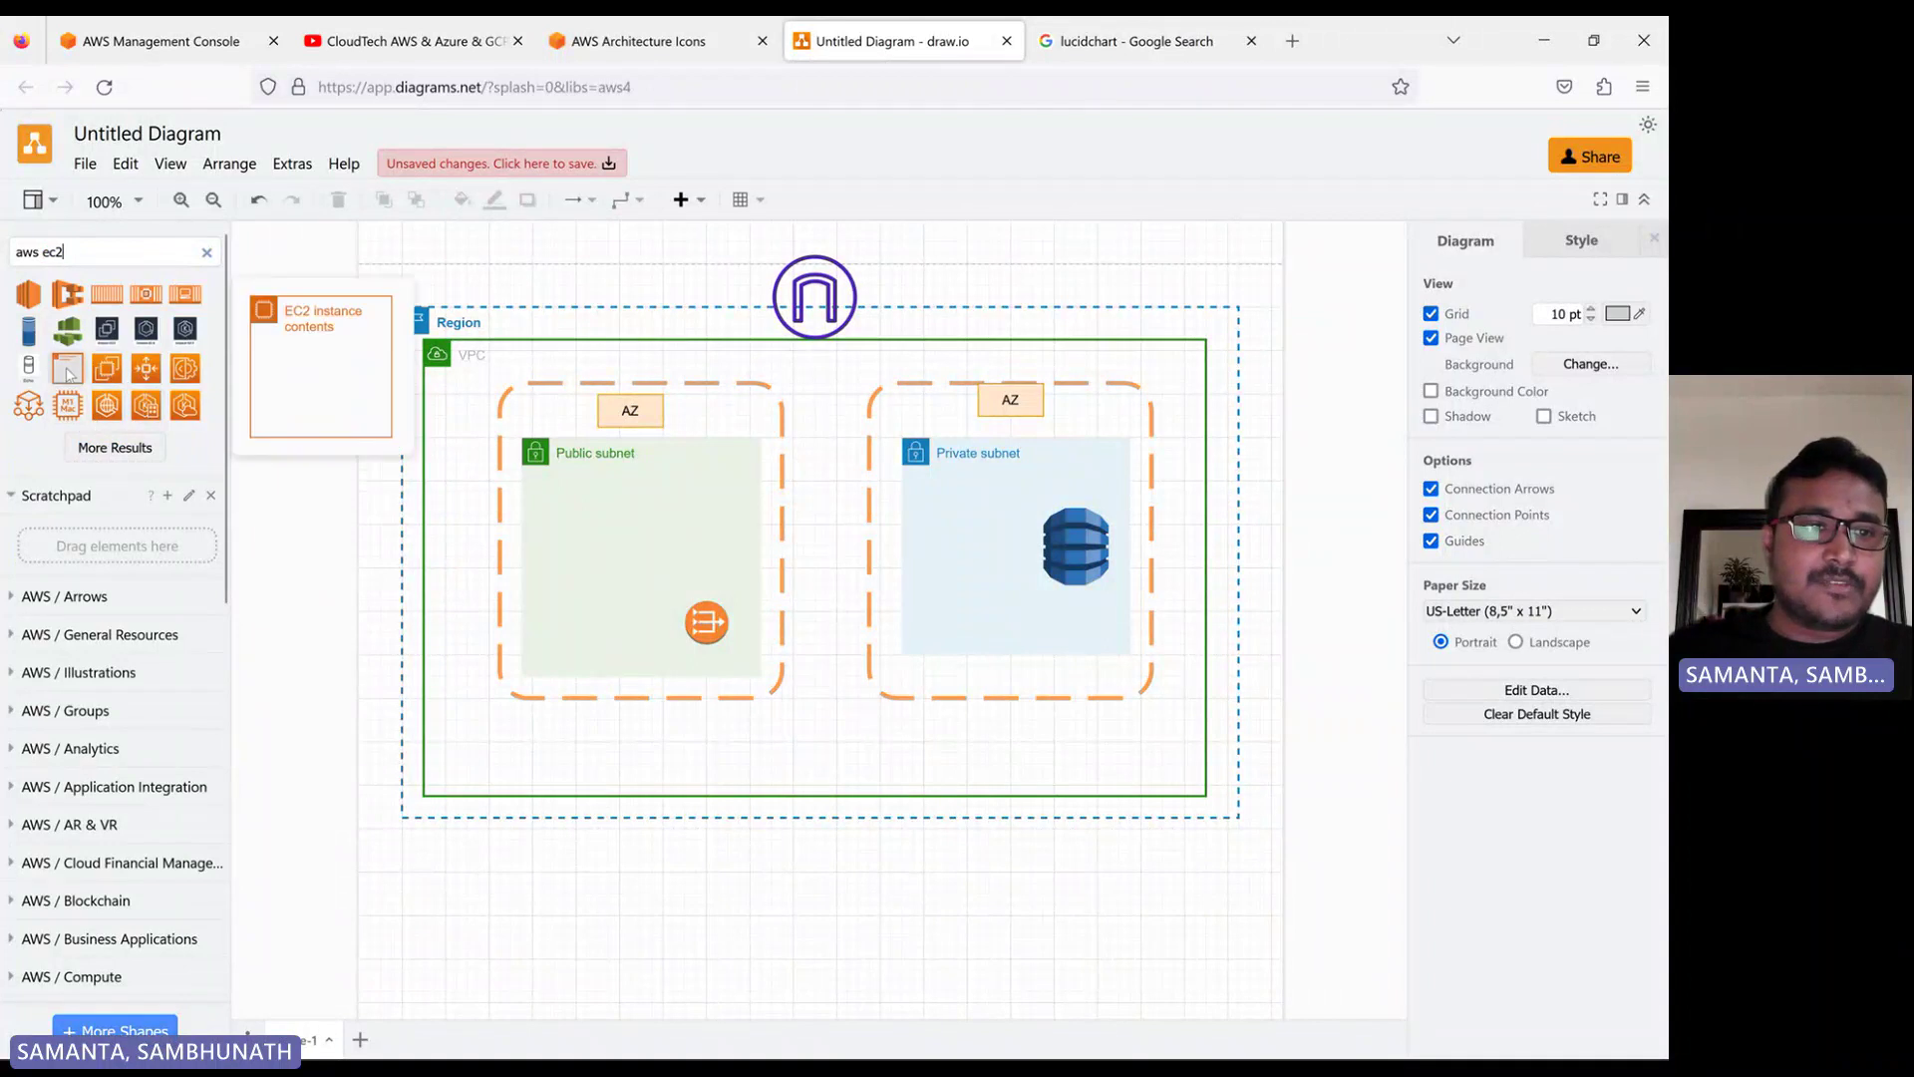
pyautogui.moveTo(118, 373)
pyautogui.moveTo(111, 373); pyautogui.dragTo(615, 542)
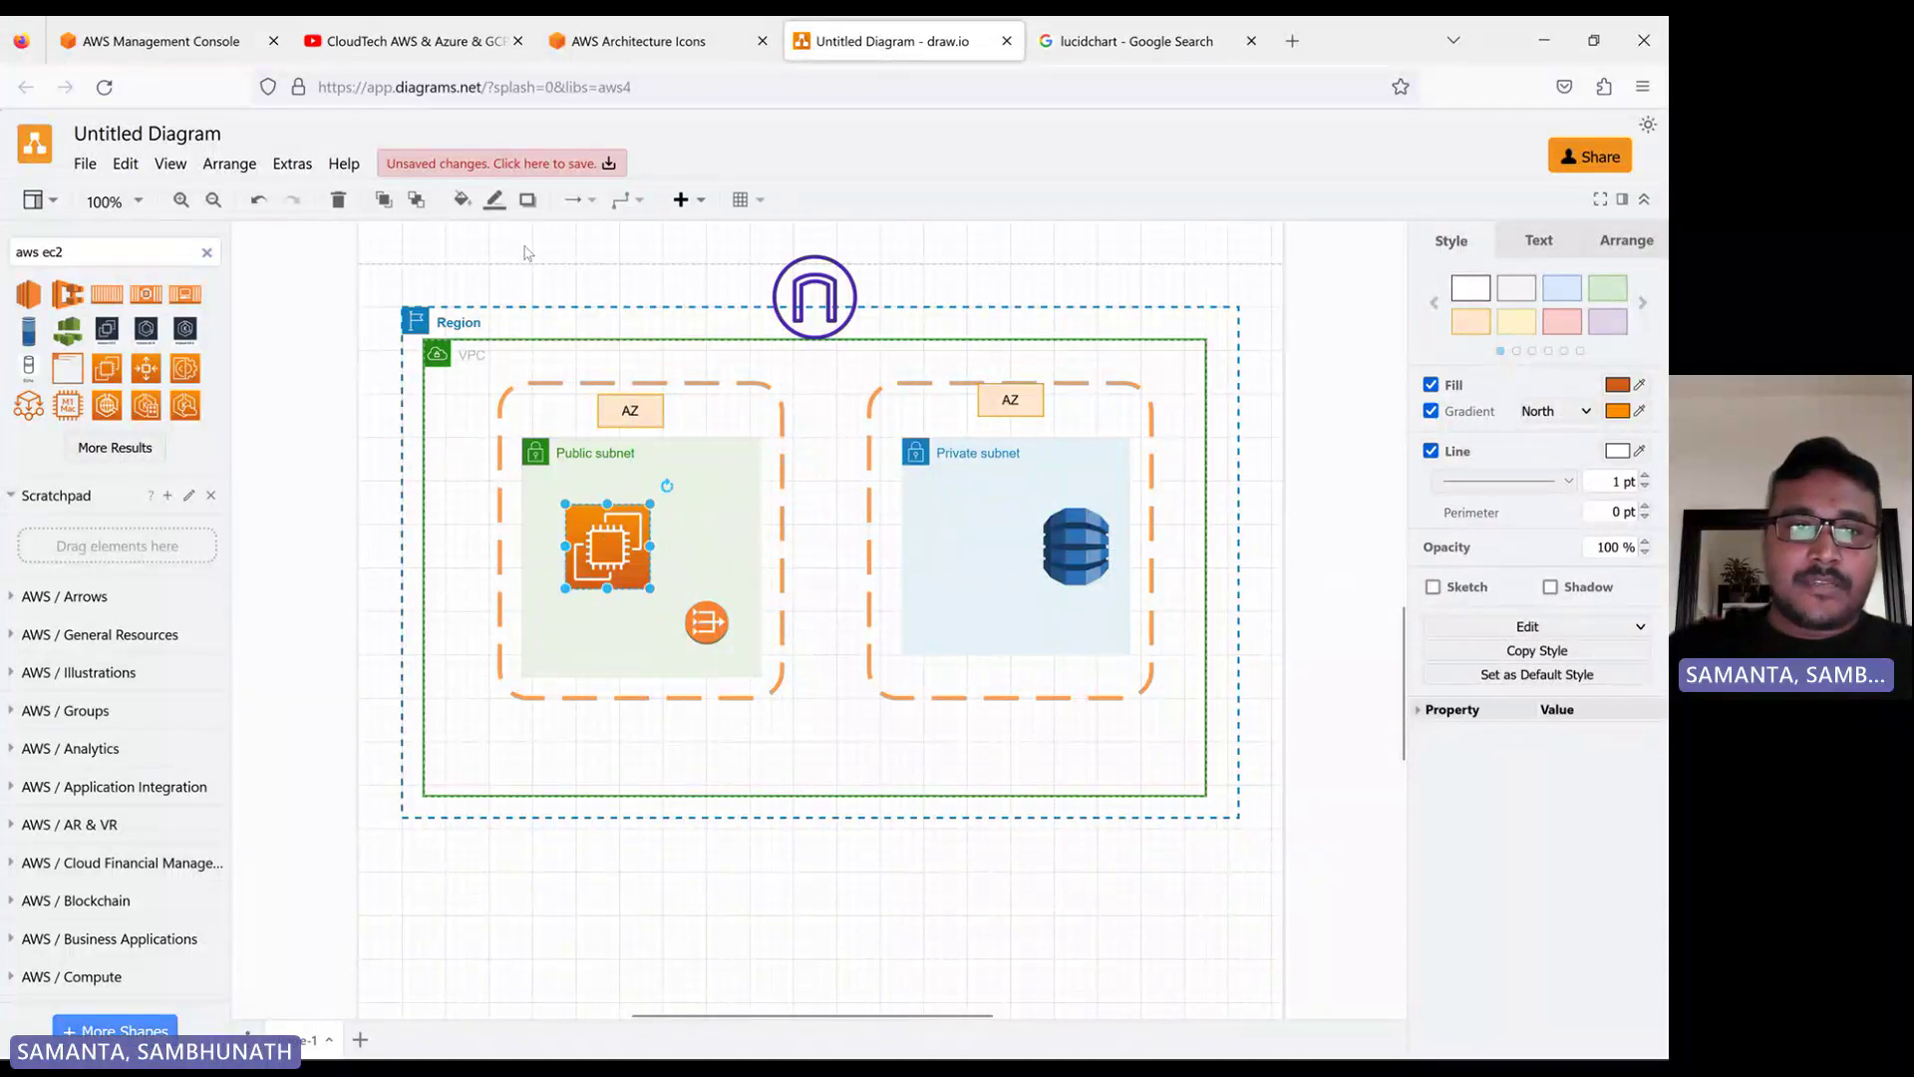
pyautogui.press('Escape')
# Duplicate the EC2 icon and move the copy into the Private subnet, left of the Dynamo DB icon
pyautogui.click(608, 546)
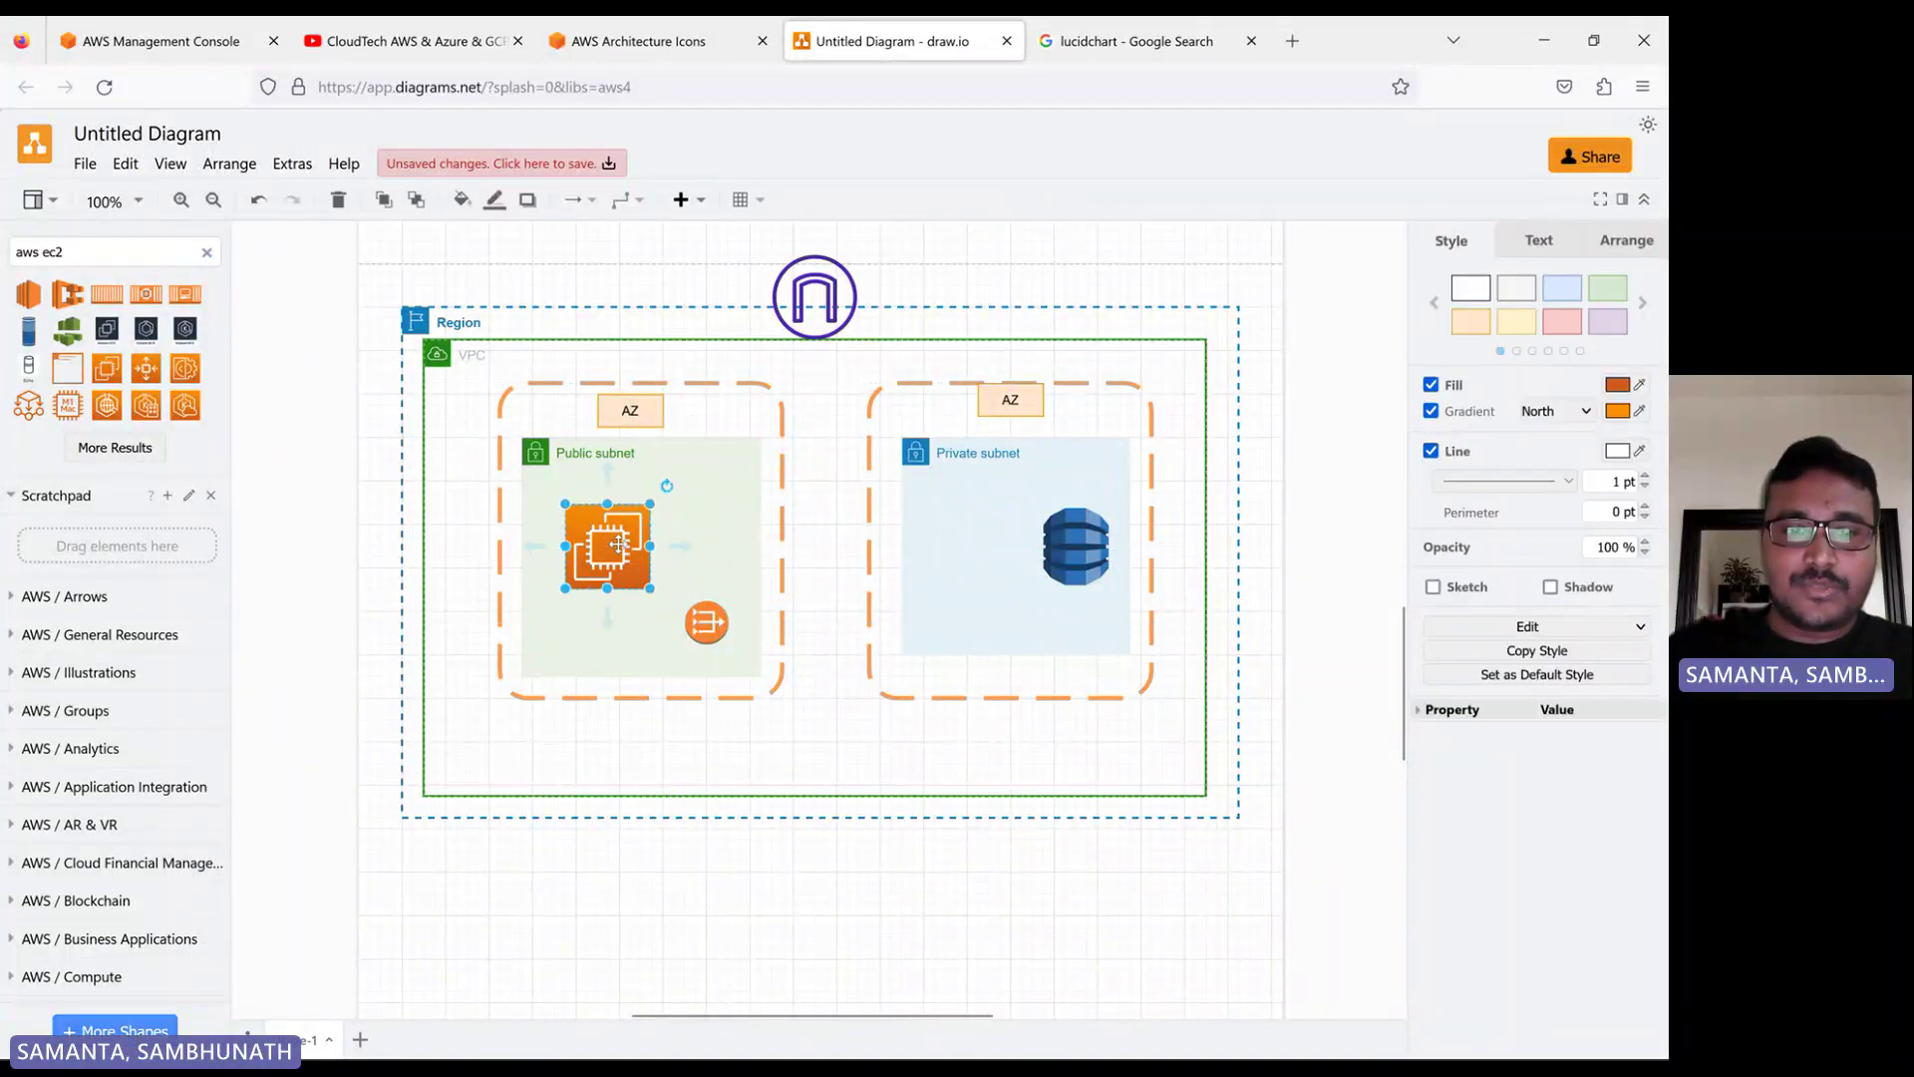
pyautogui.rightClick(620, 504)
pyautogui.click(686, 625)
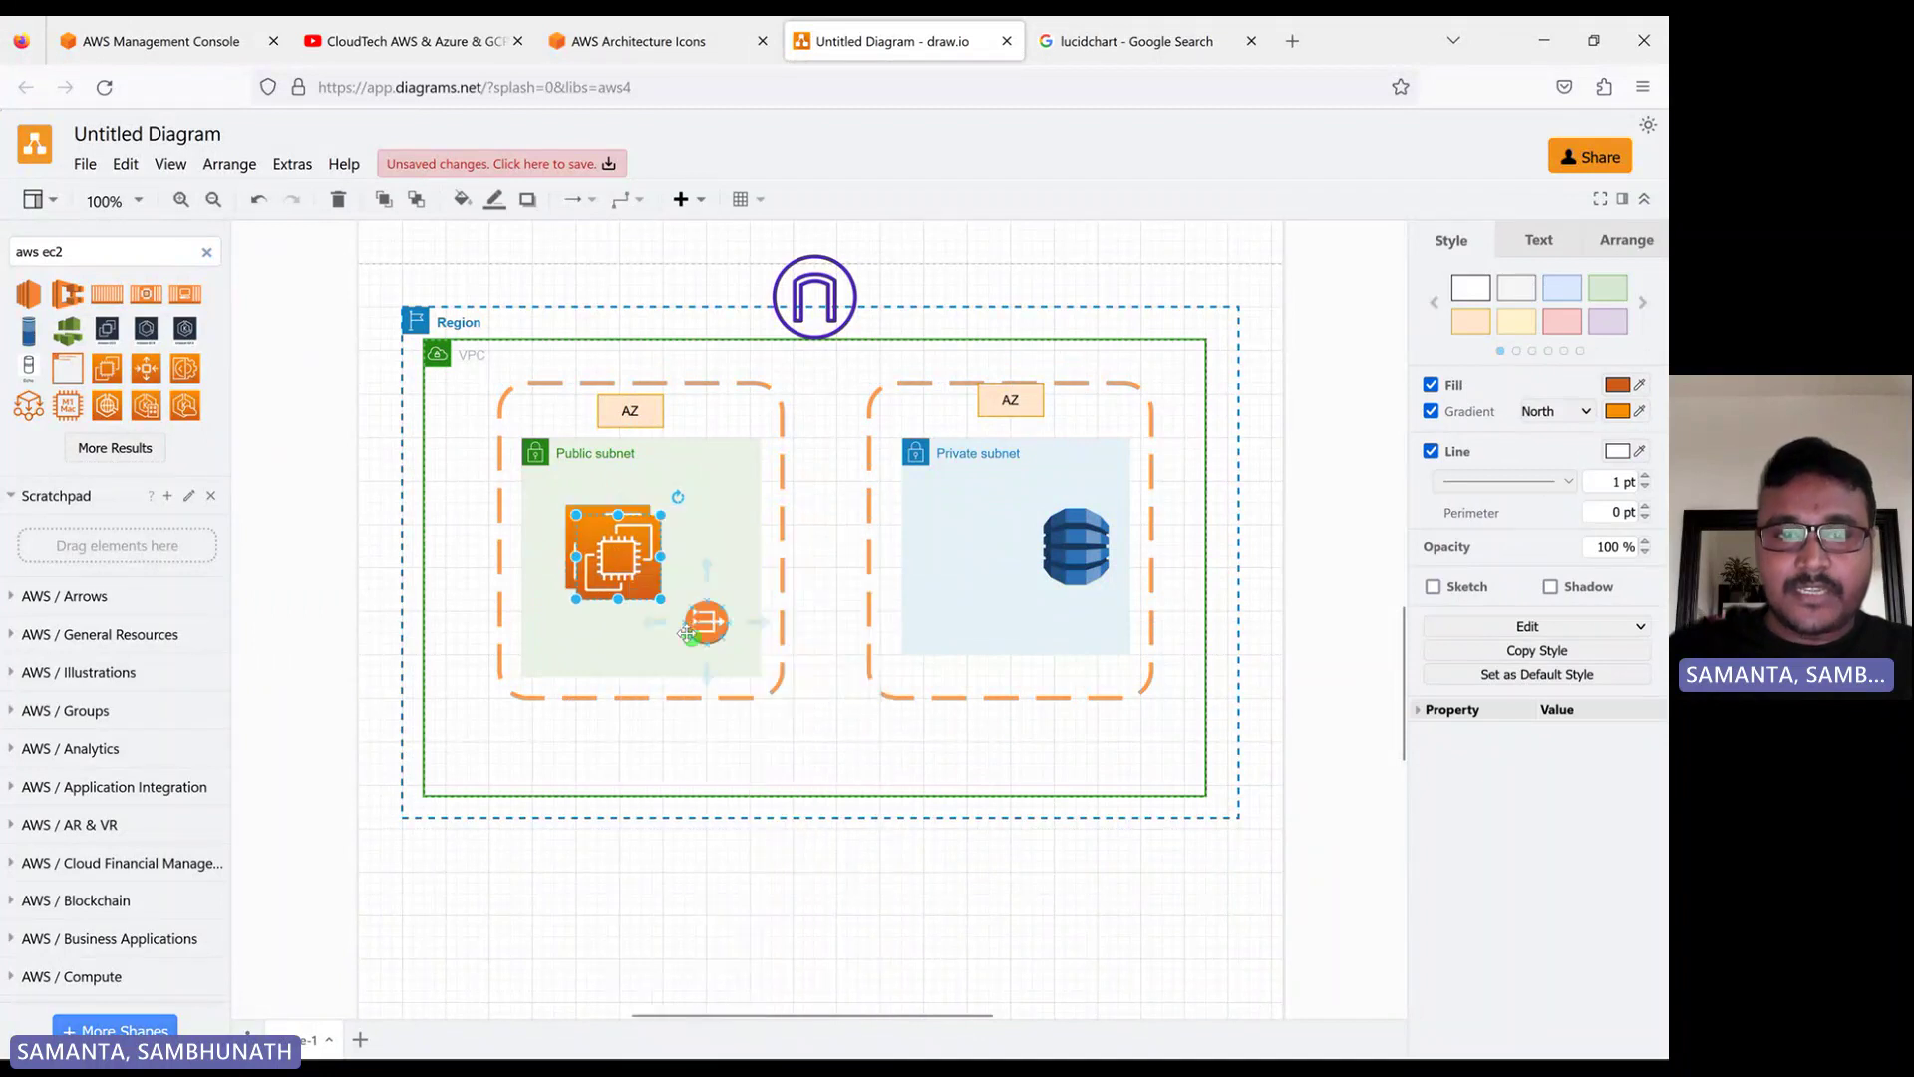
pyautogui.moveTo(628, 563); pyautogui.dragTo(987, 558)
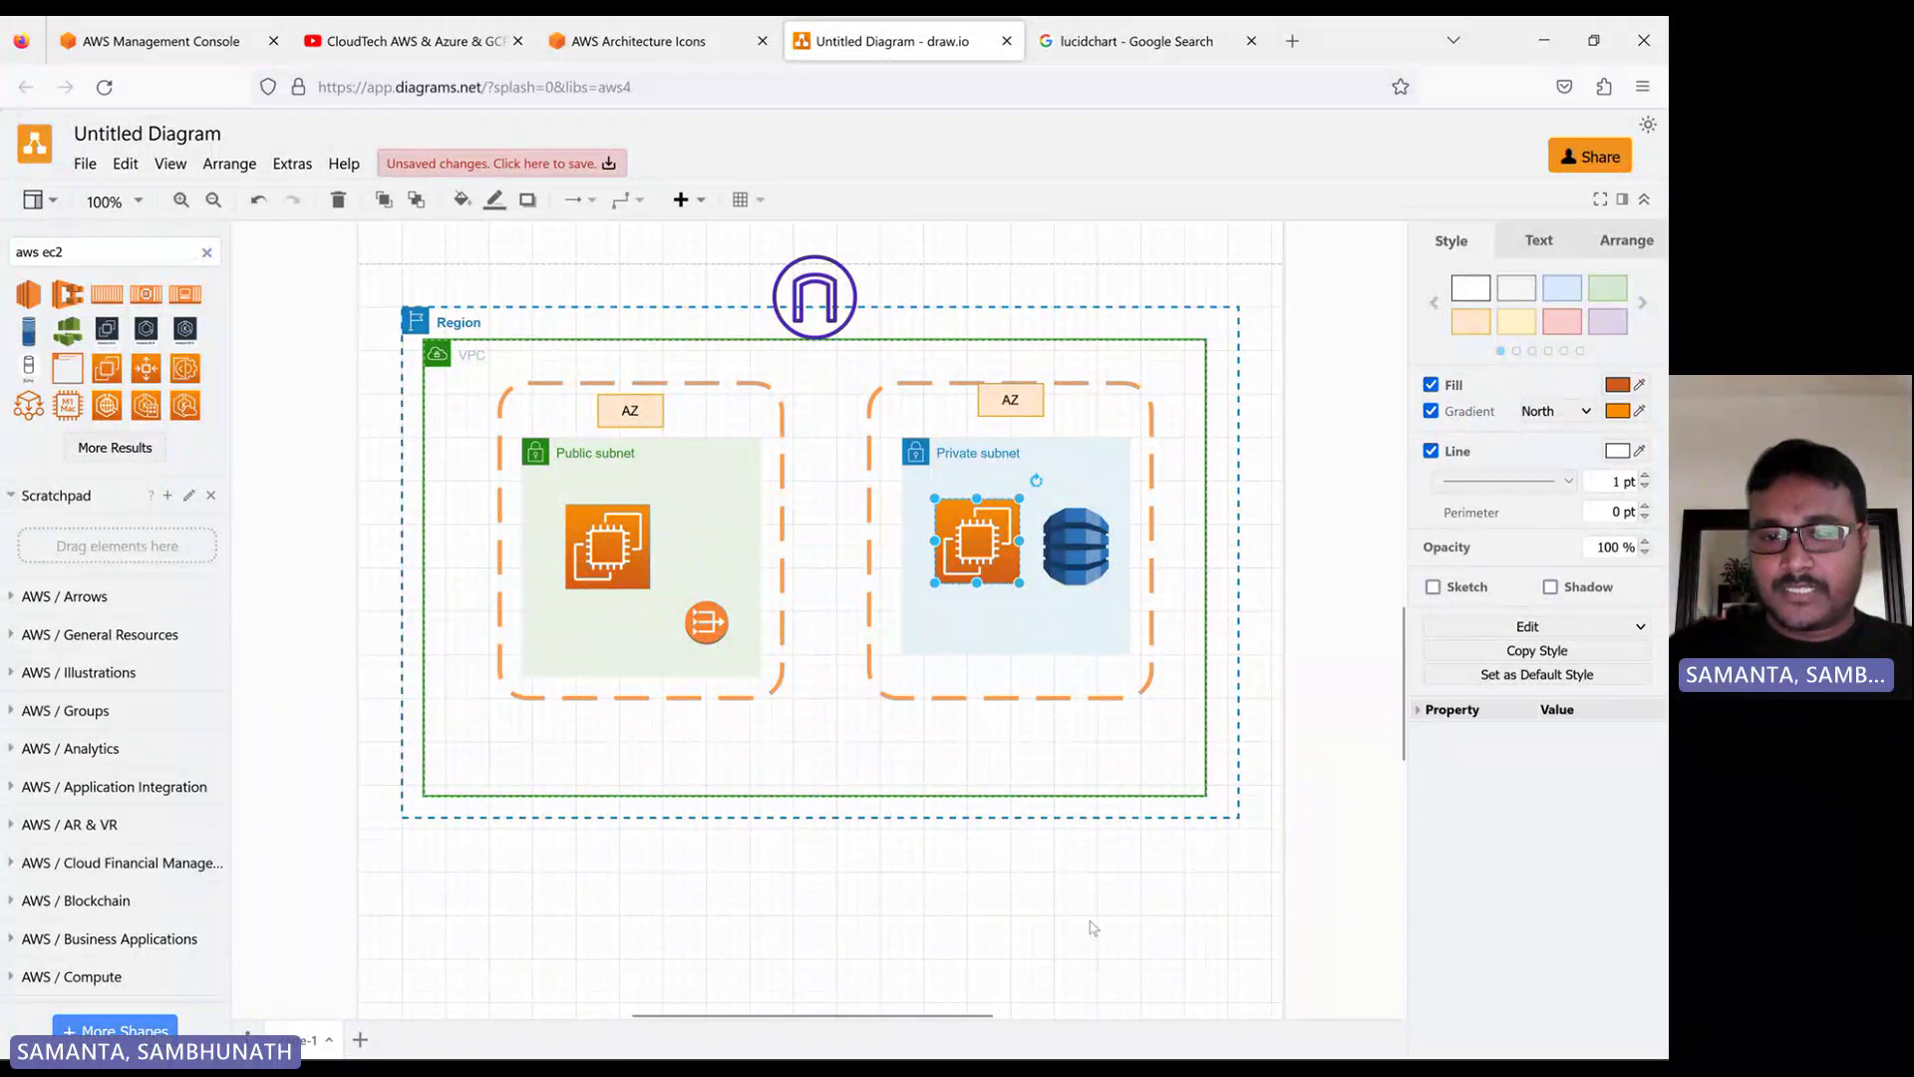
pyautogui.click(1180, 882)
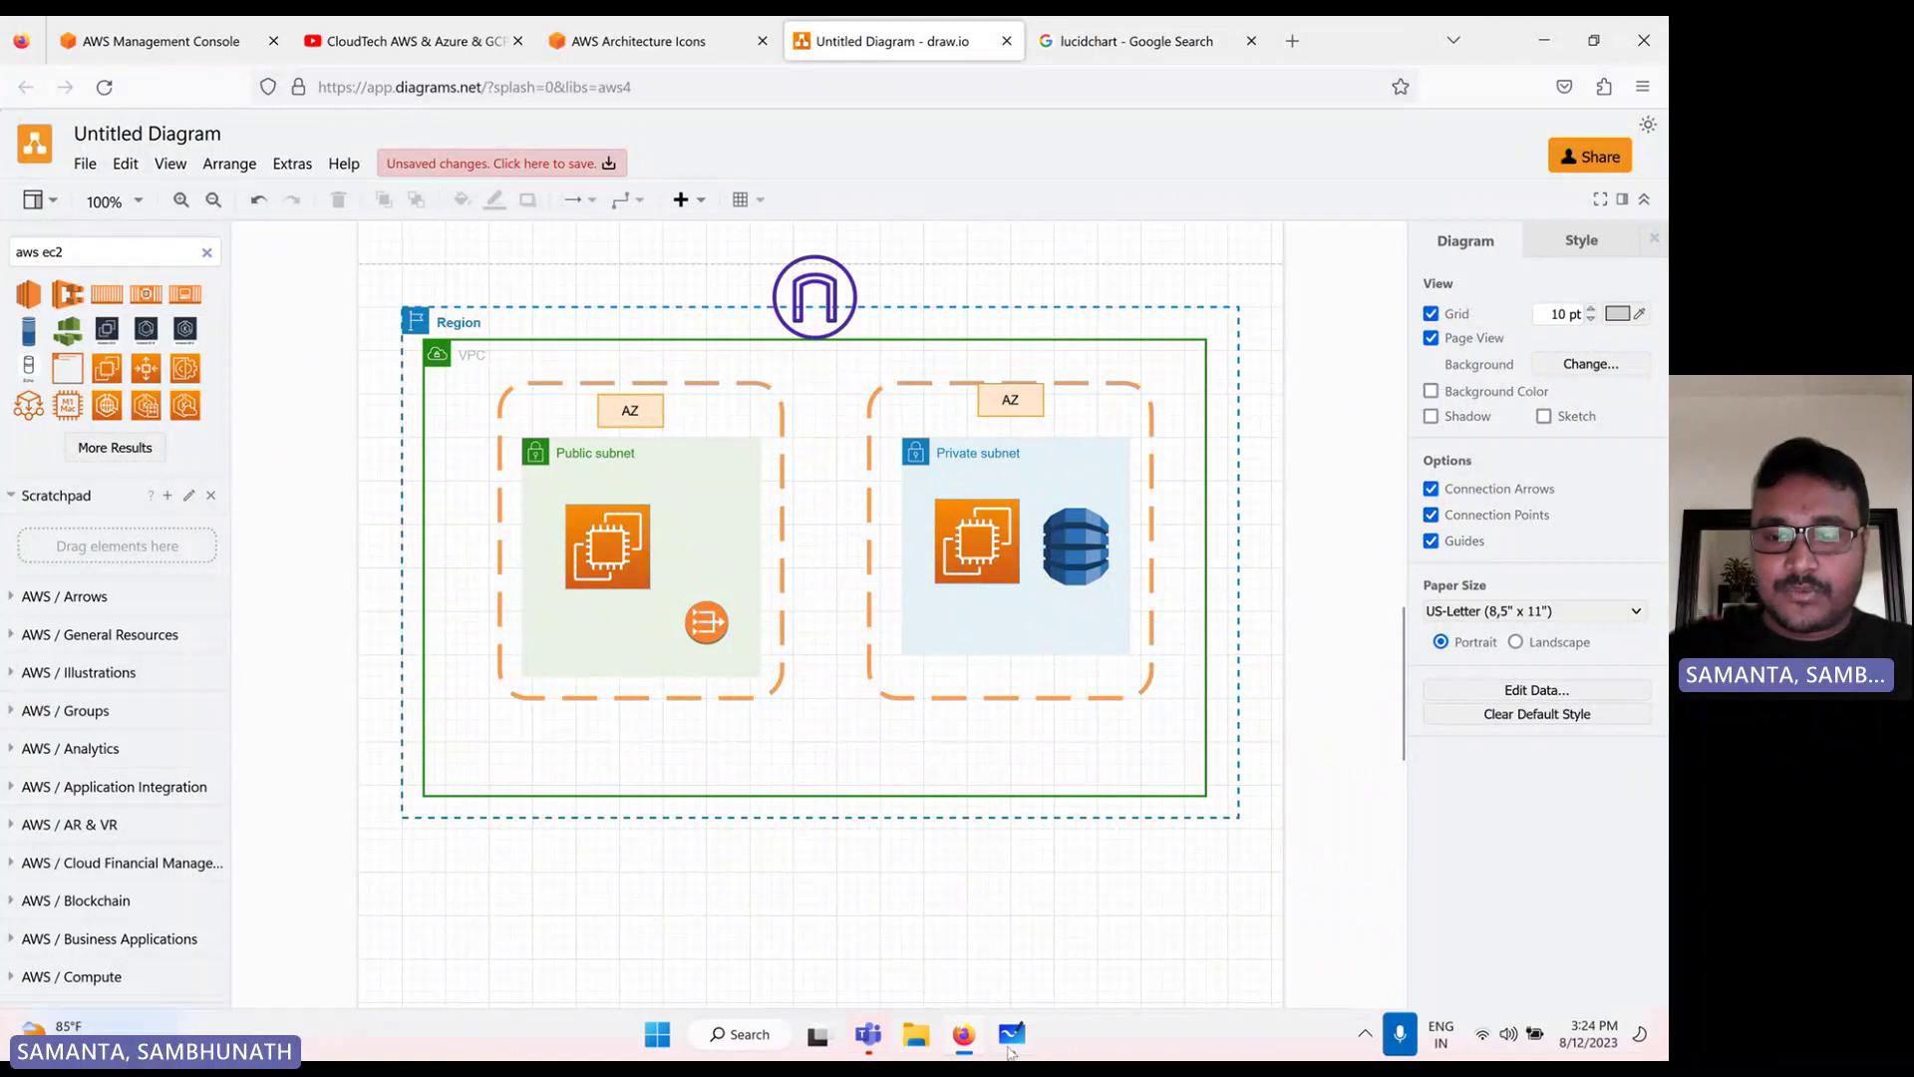
# Switch to Microsoft Whiteboard to check the reference VPC diagram, and return to the draw.io diagram
pyautogui.click(1012, 1037)
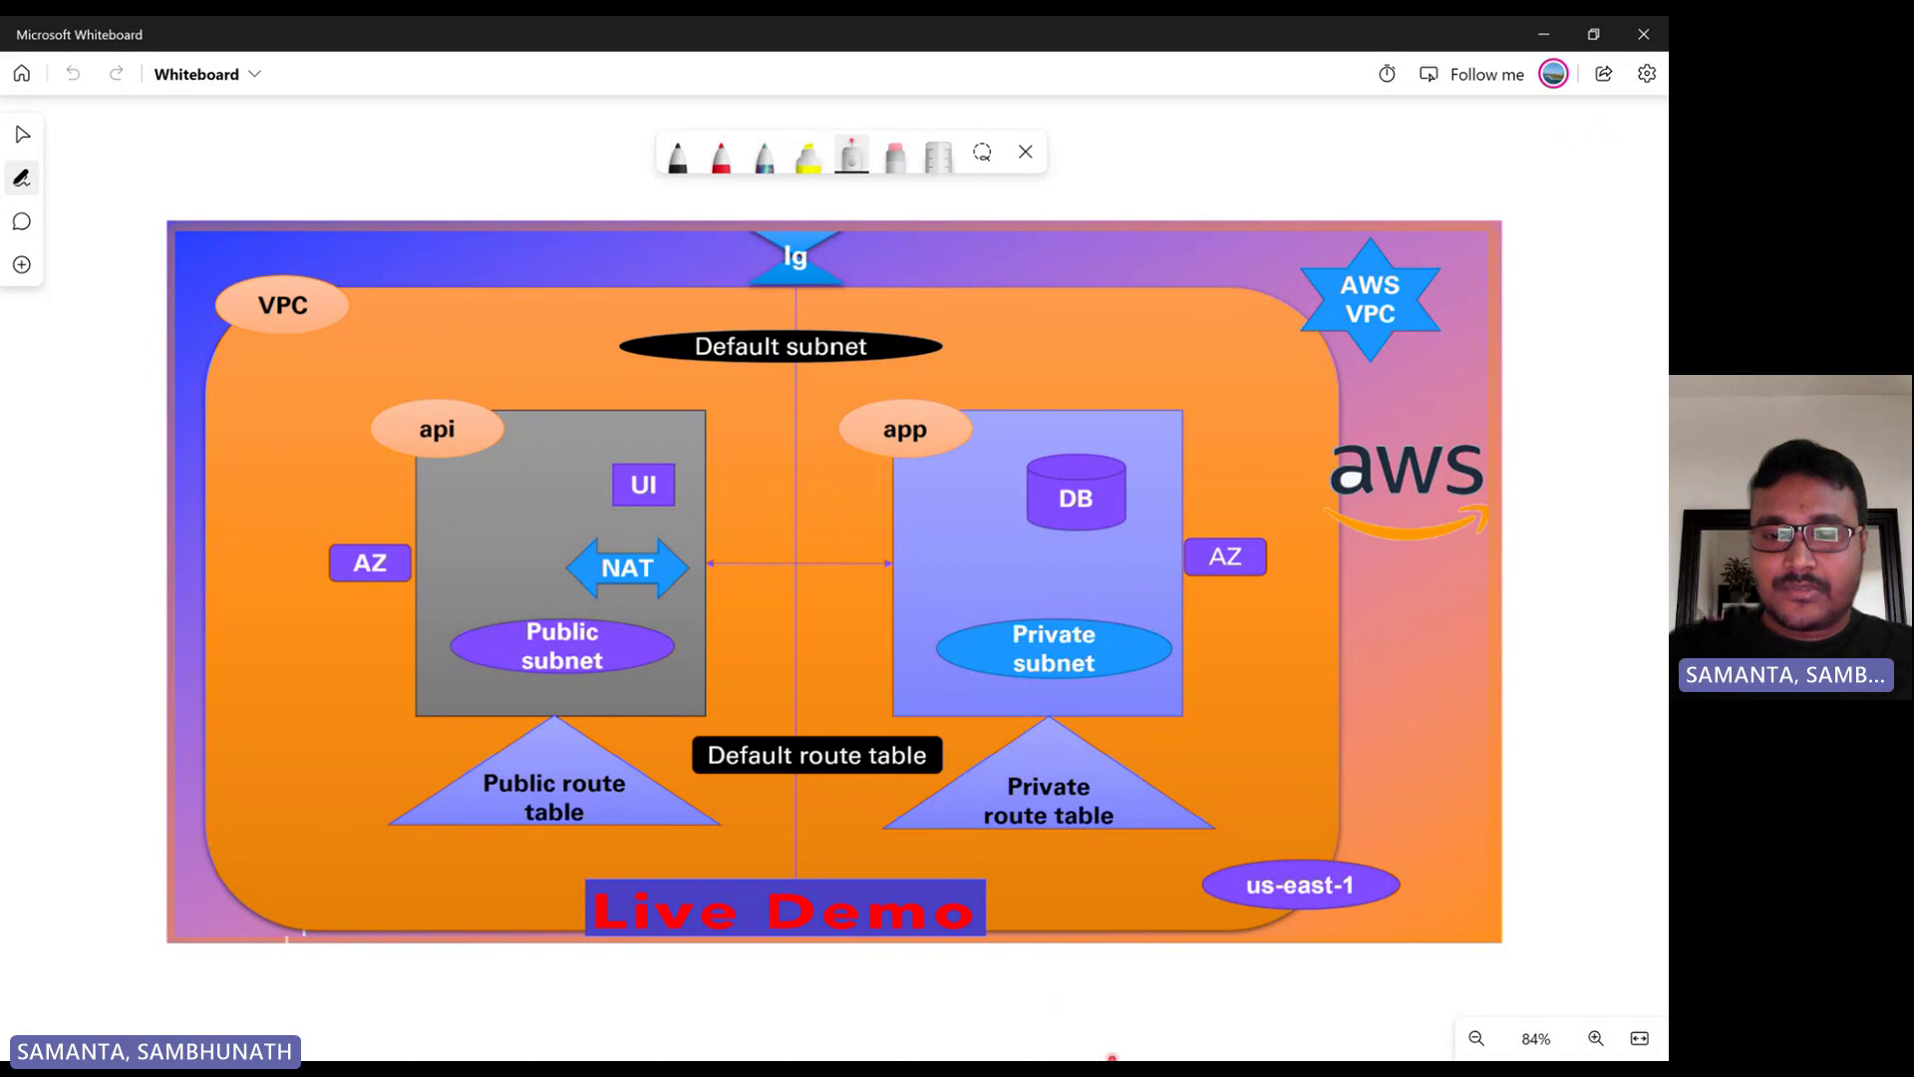
pyautogui.moveTo(1097, 1059)
pyautogui.click(965, 1037)
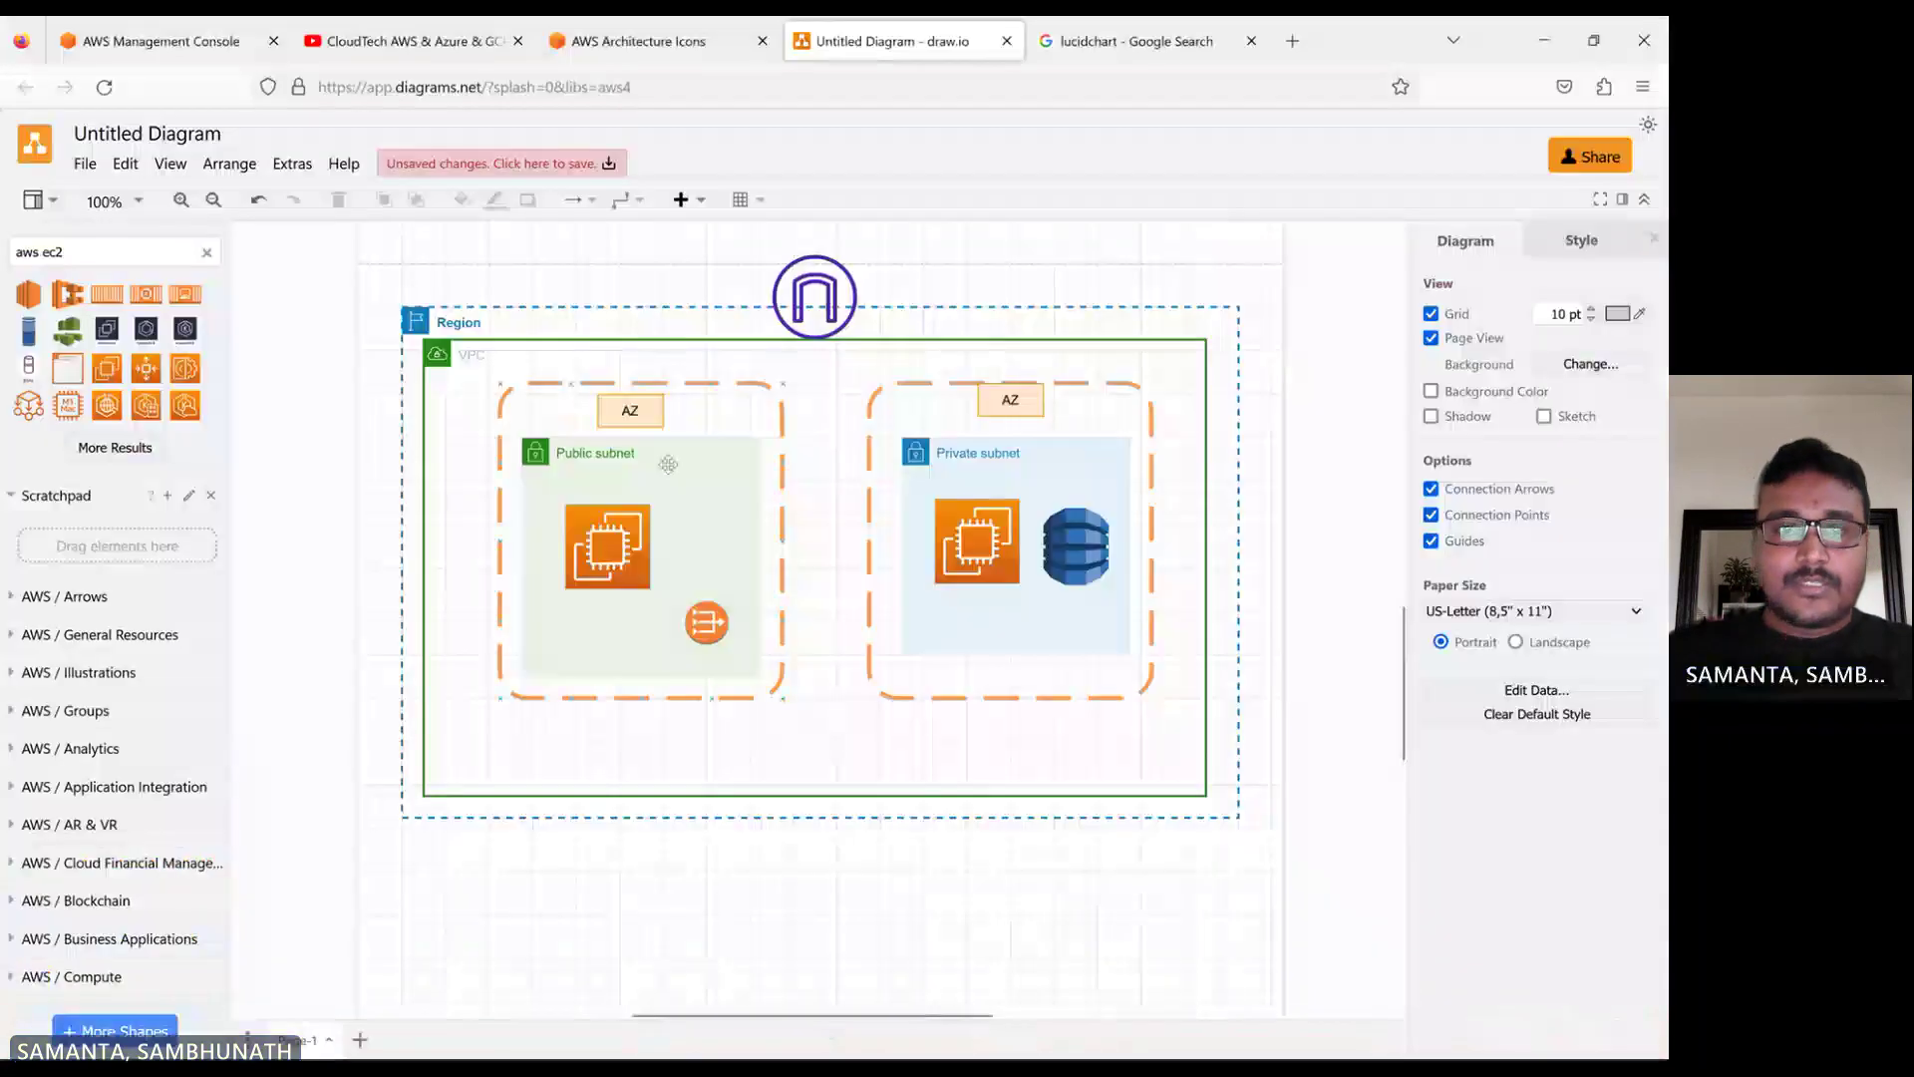
# Insert a line and place it so it connects the left availability zone to the right availability zone
pyautogui.click(706, 203)
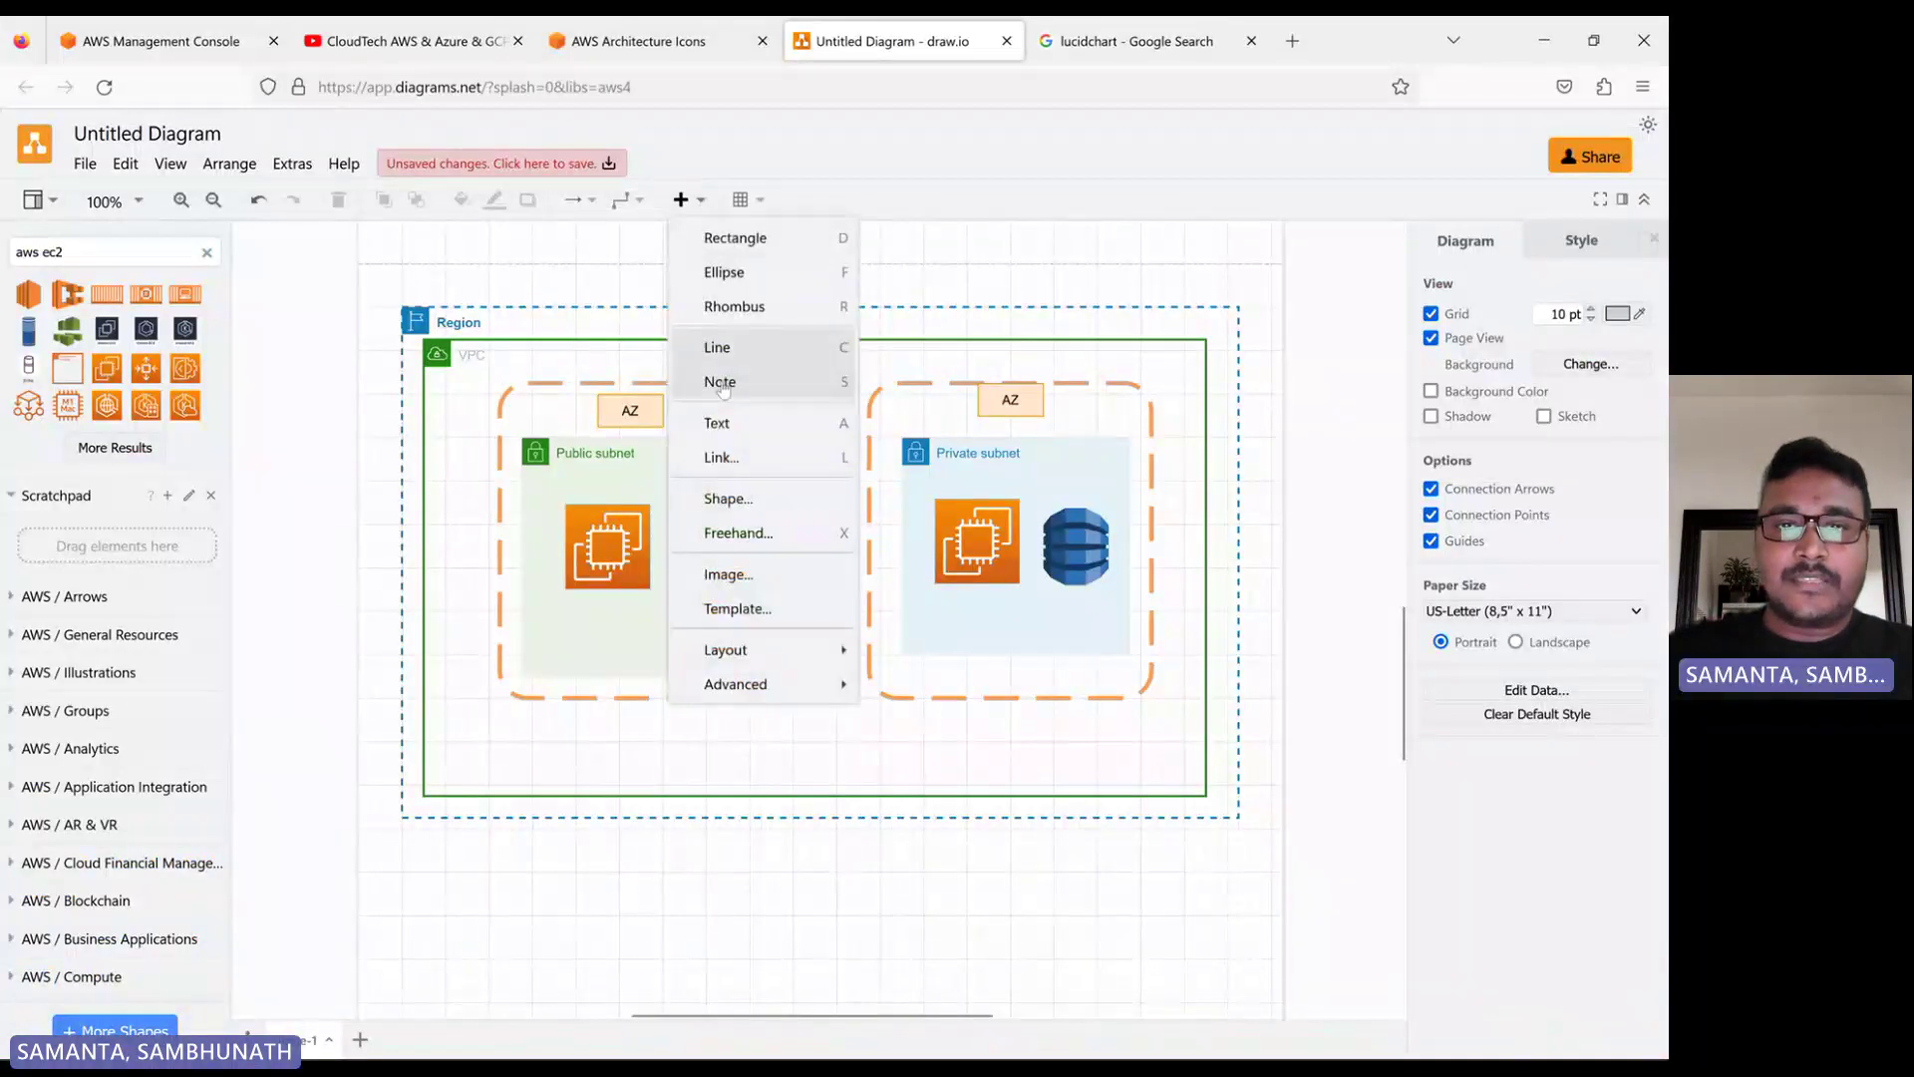
pyautogui.click(940, 149)
pyautogui.click(681, 204)
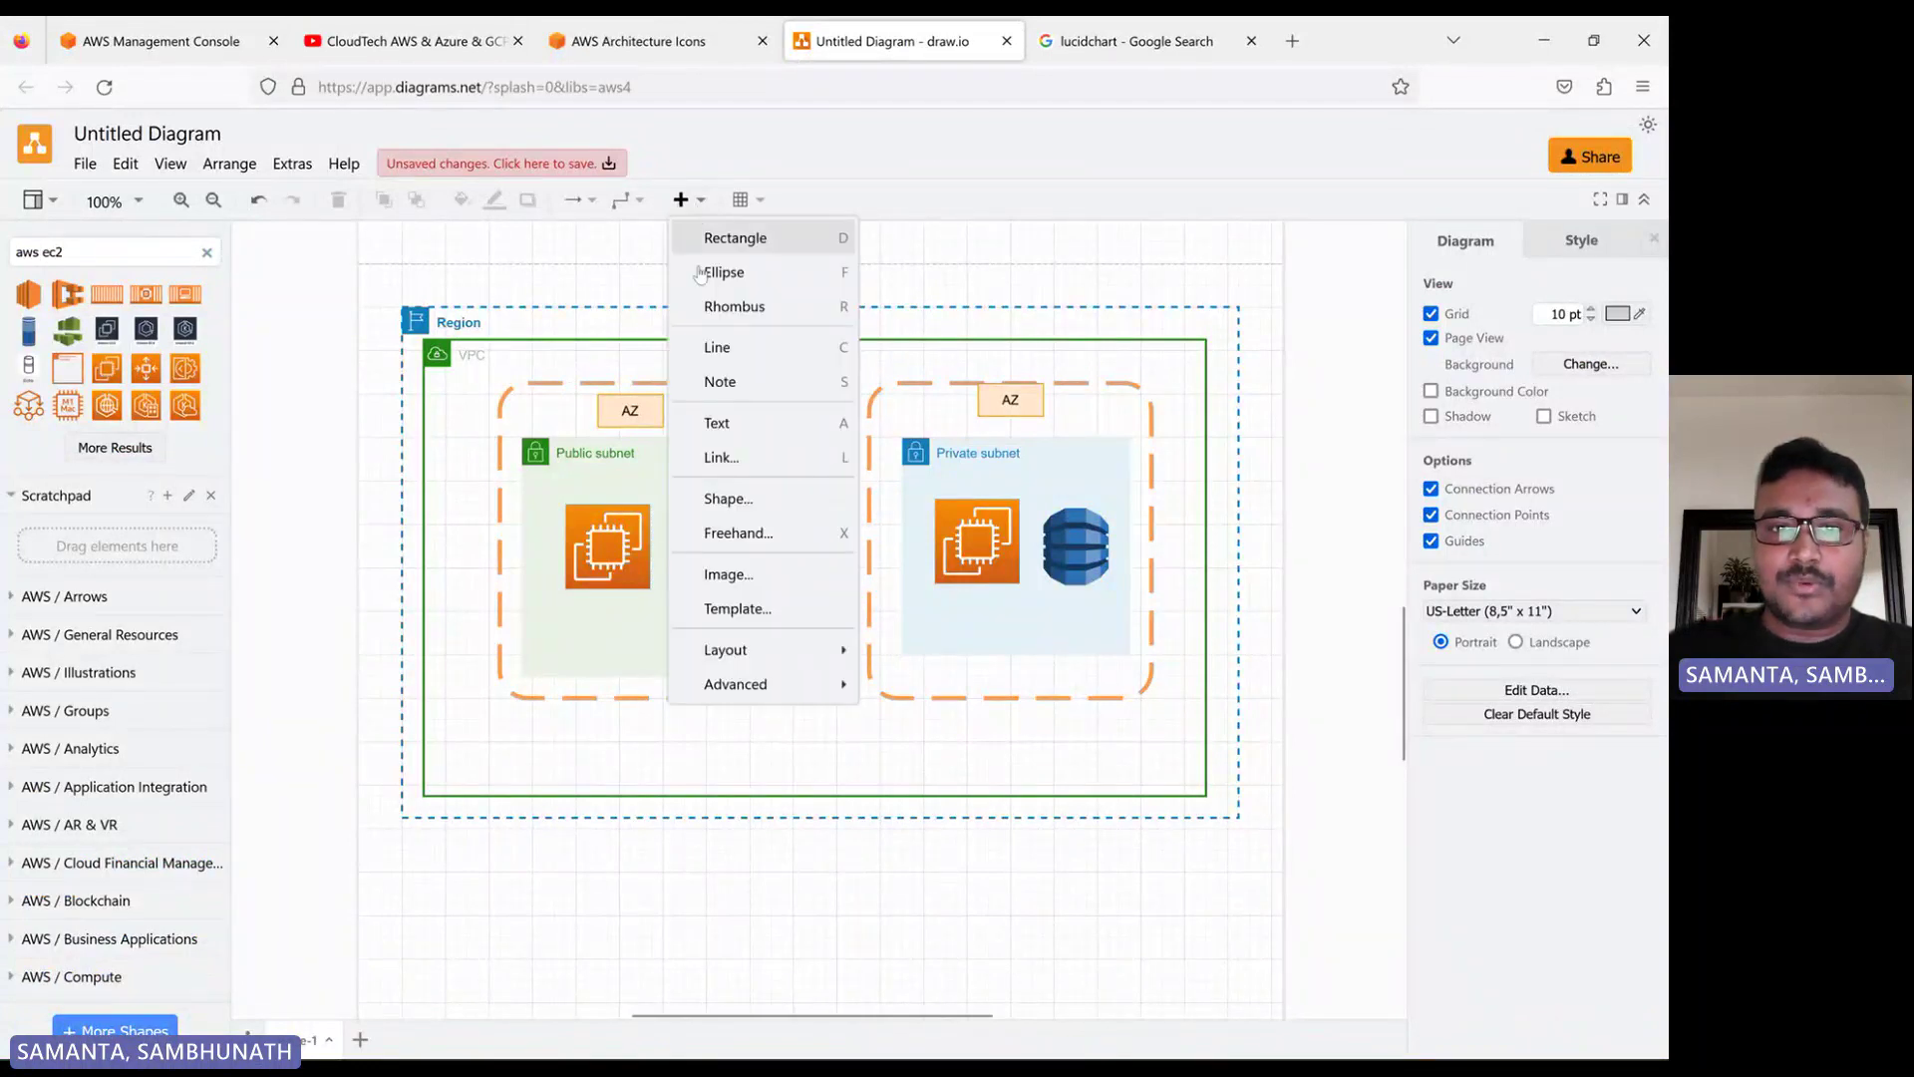
pyautogui.click(718, 347)
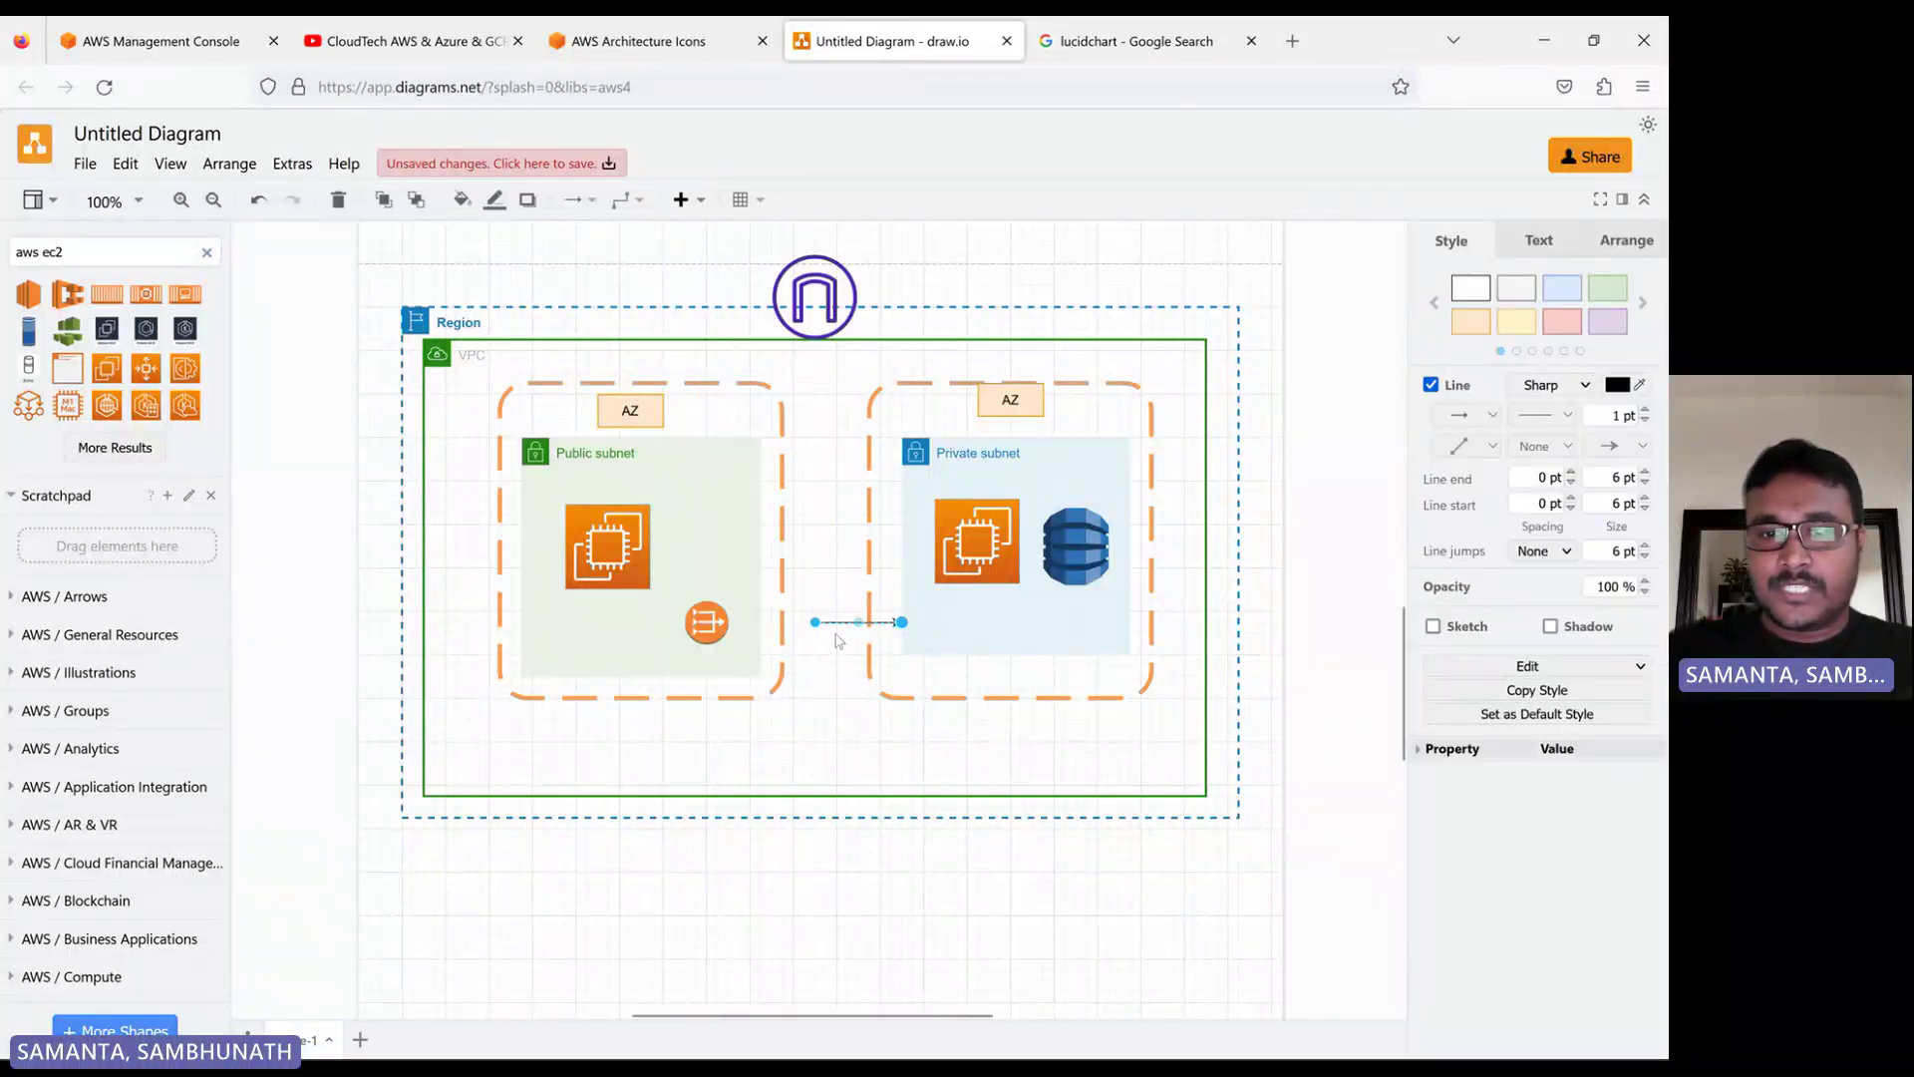
pyautogui.moveTo(831, 625); pyautogui.dragTo(800, 497)
pyautogui.click(836, 515)
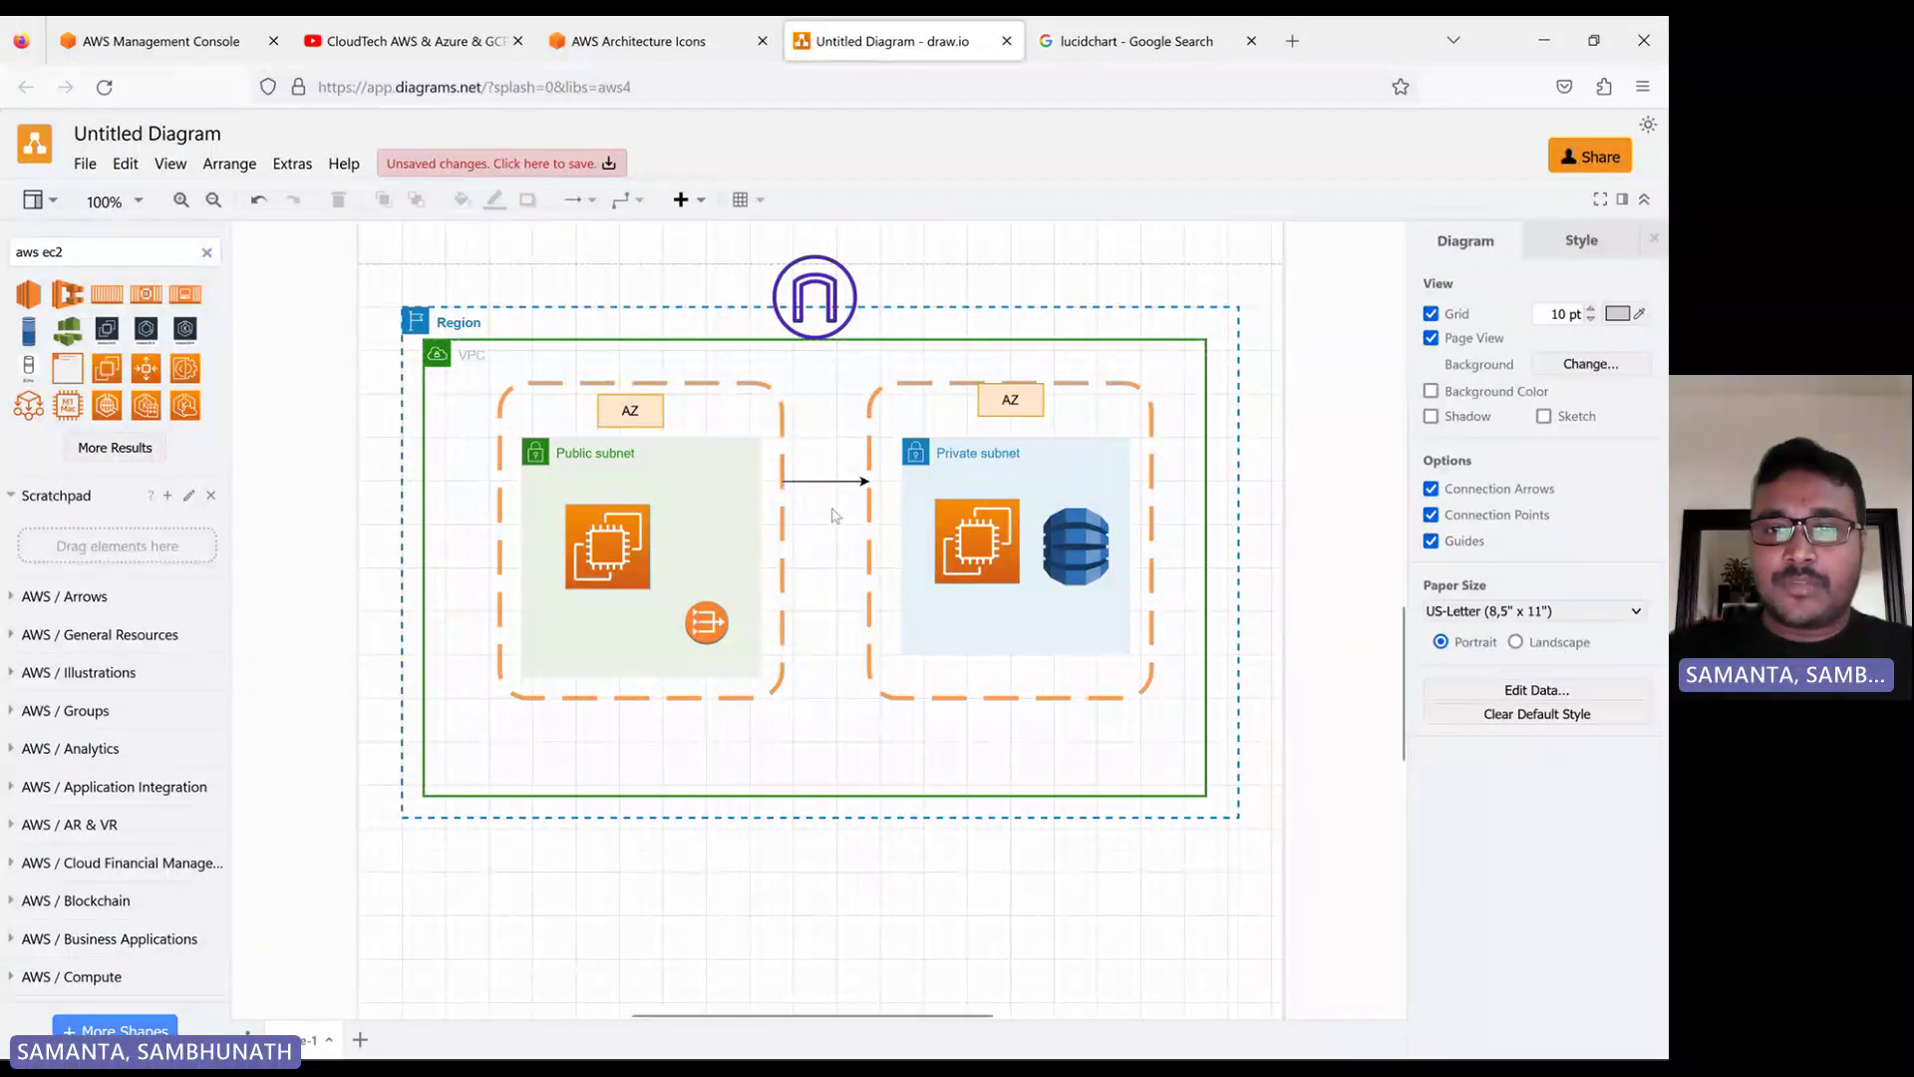
# Change the connector between the two availability zones to an outlined block arrow
pyautogui.click(820, 481)
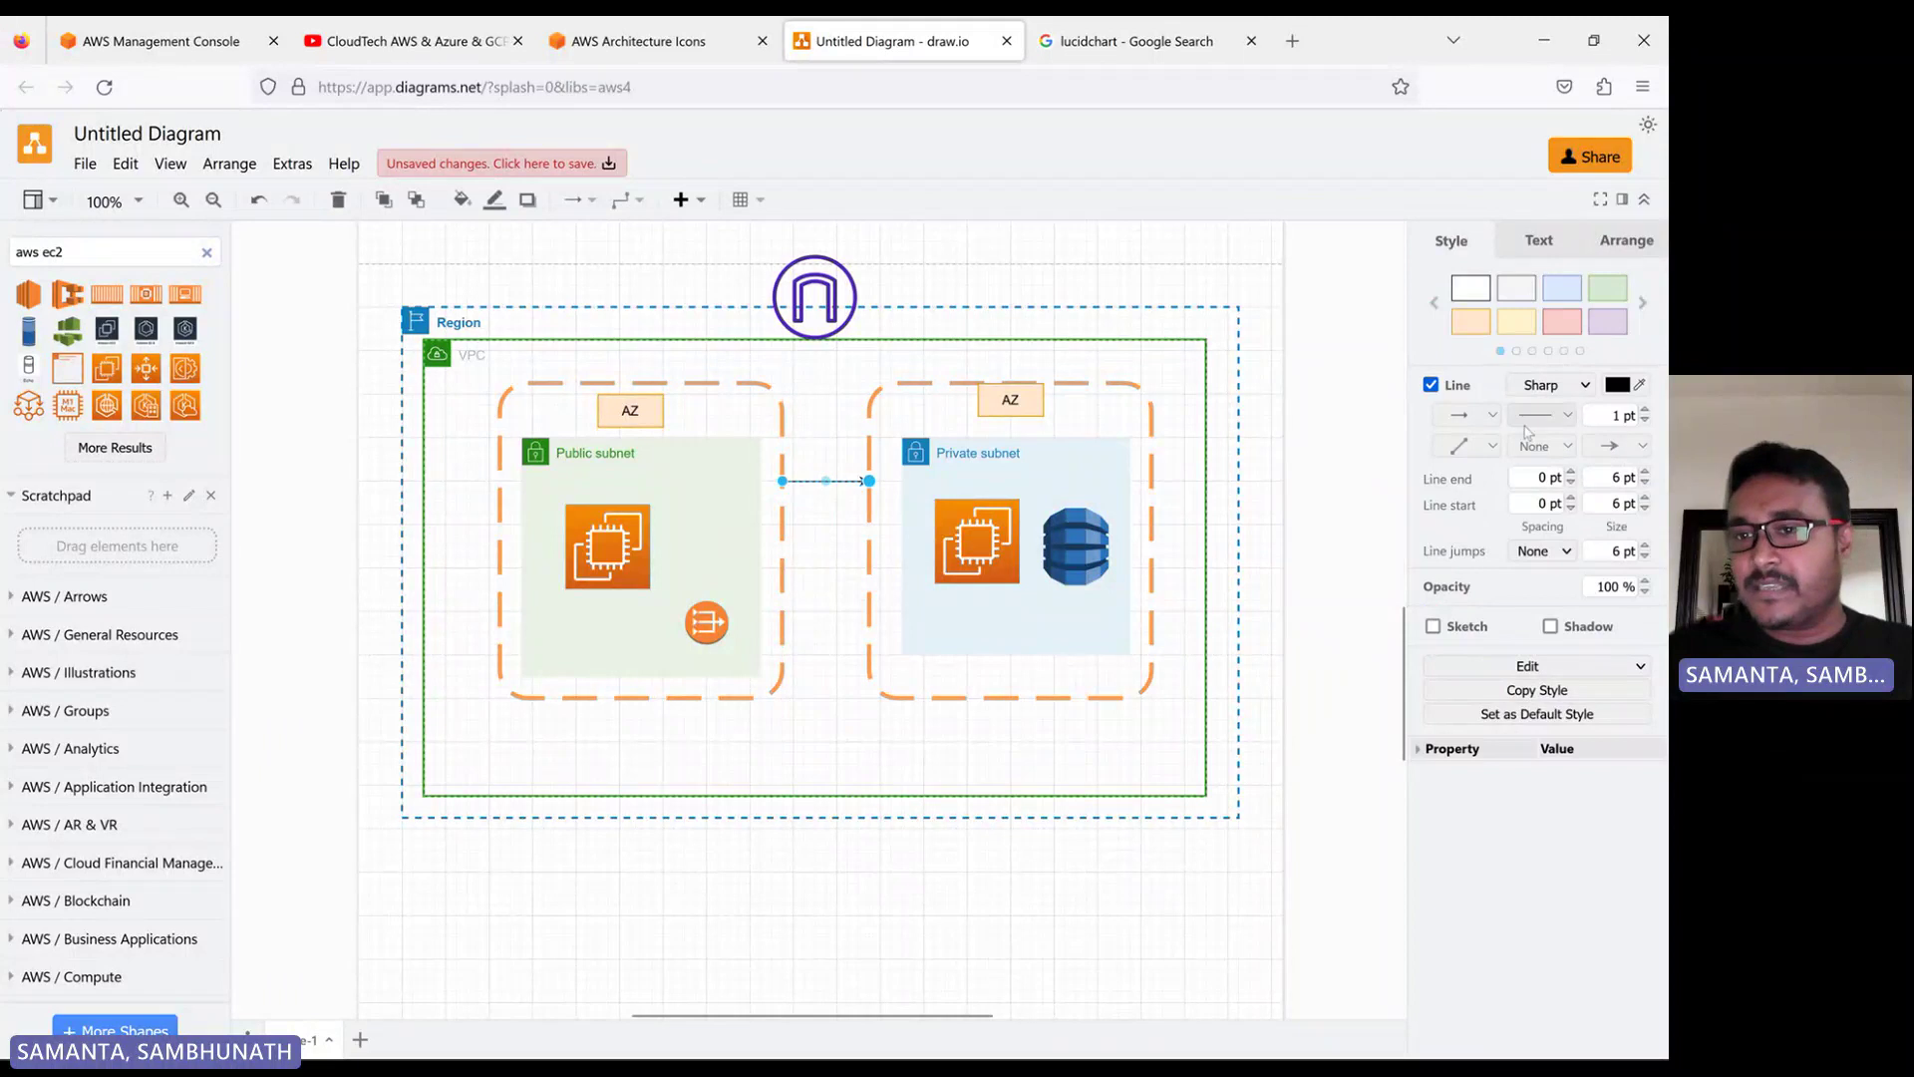
pyautogui.click(1489, 421)
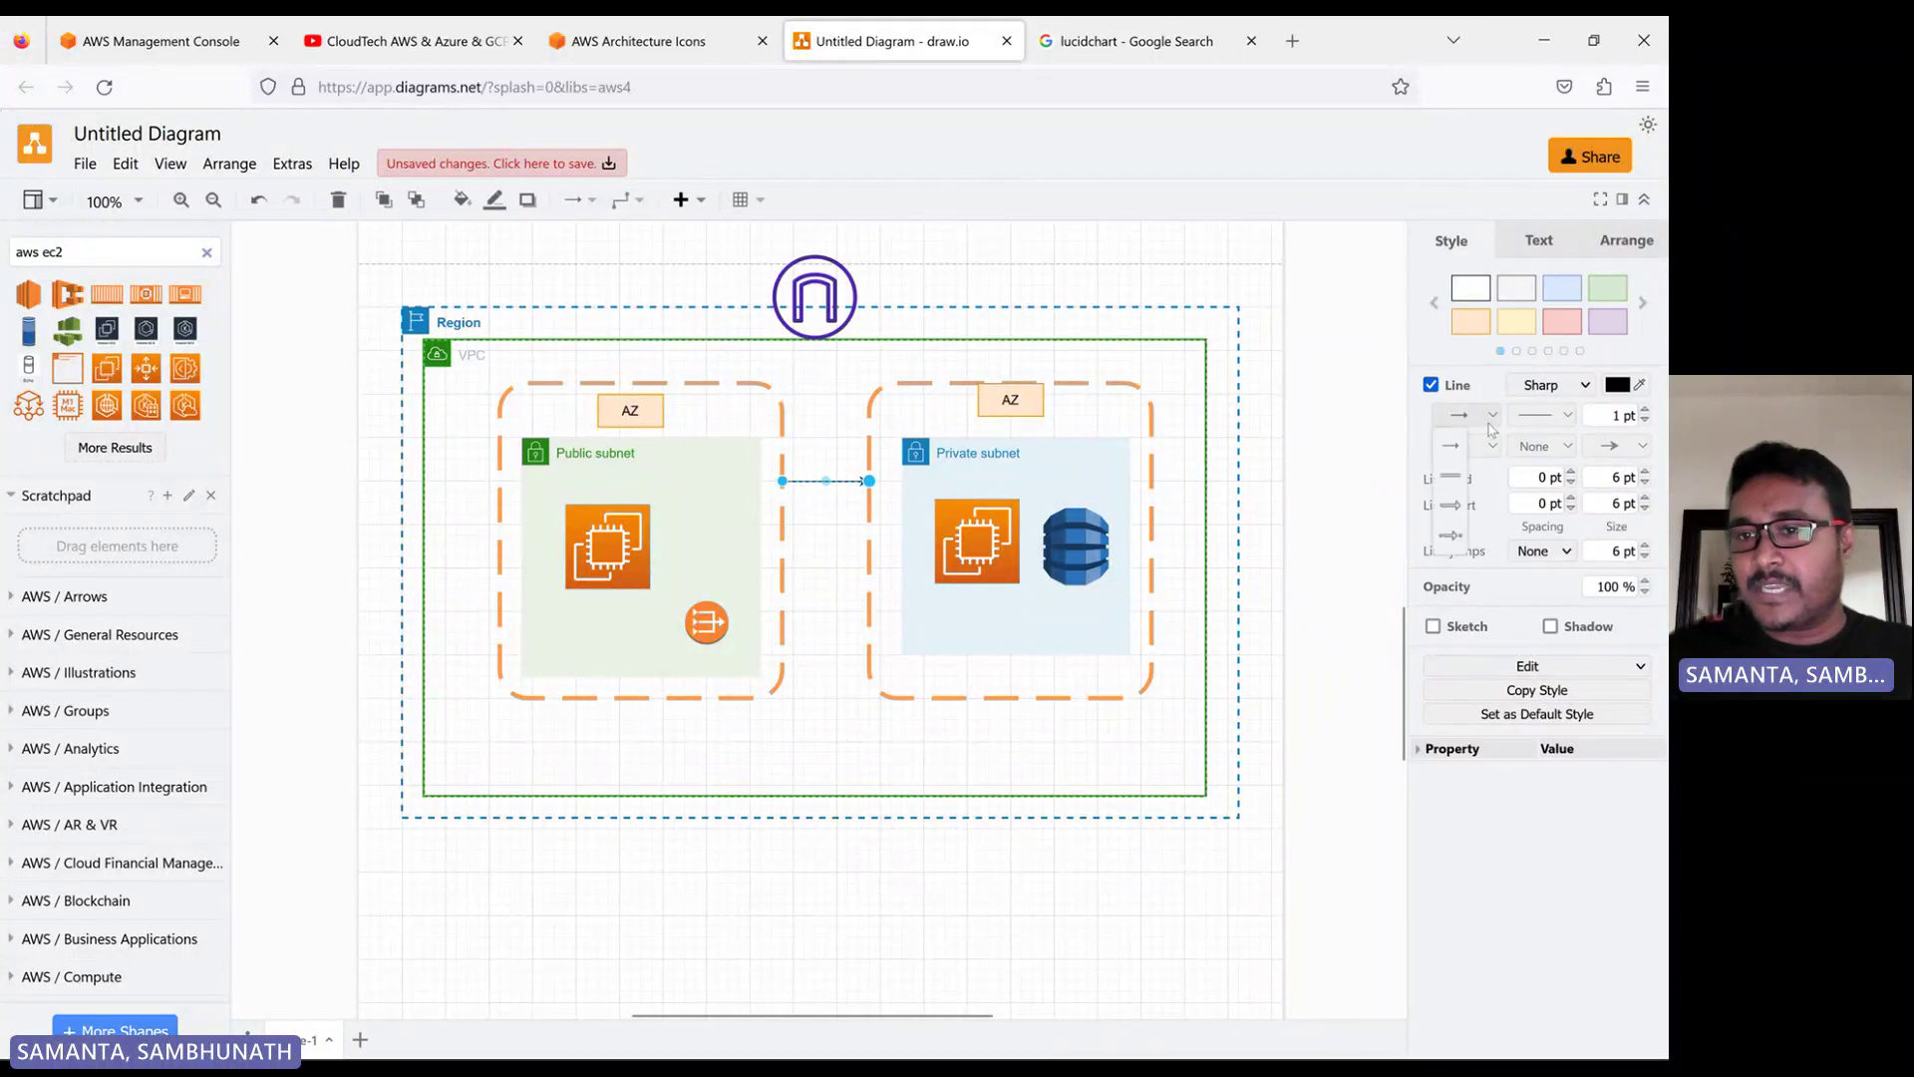
pyautogui.click(1450, 507)
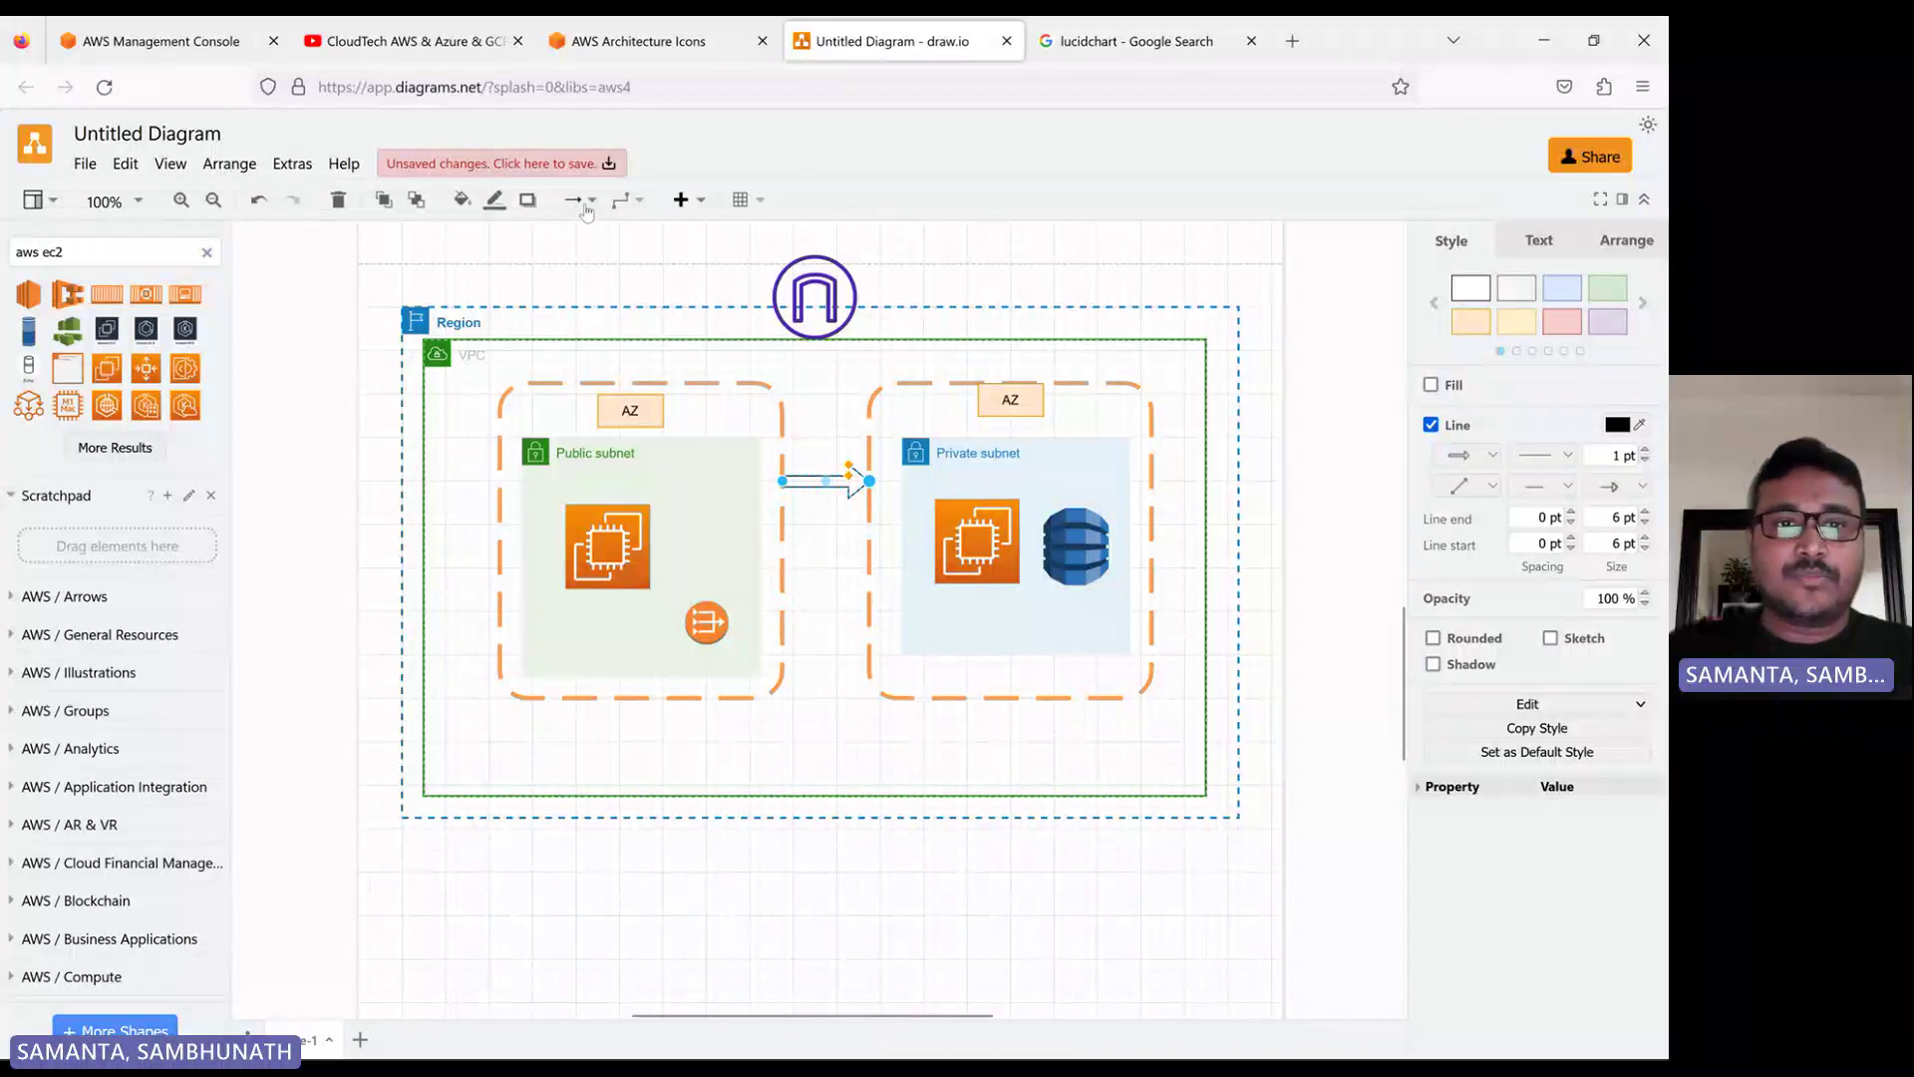
pyautogui.click(638, 203)
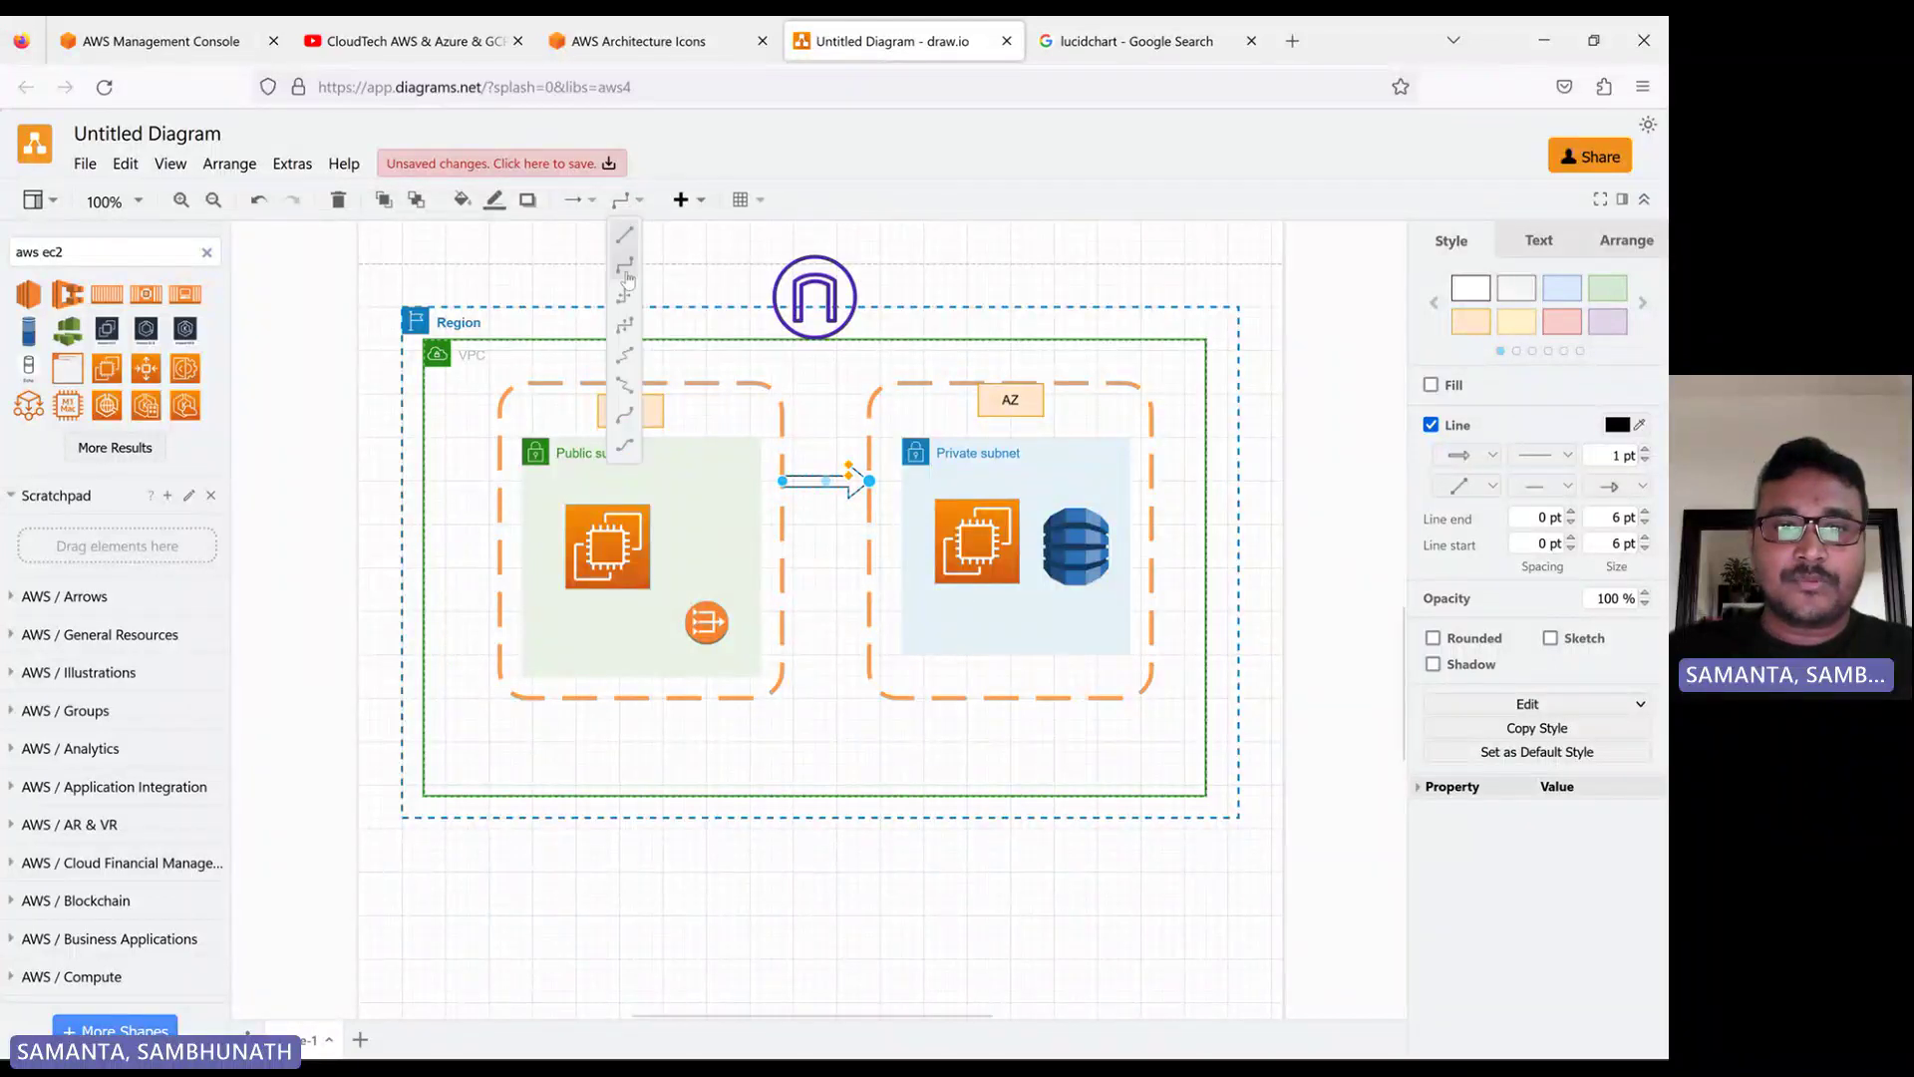
pyautogui.click(592, 202)
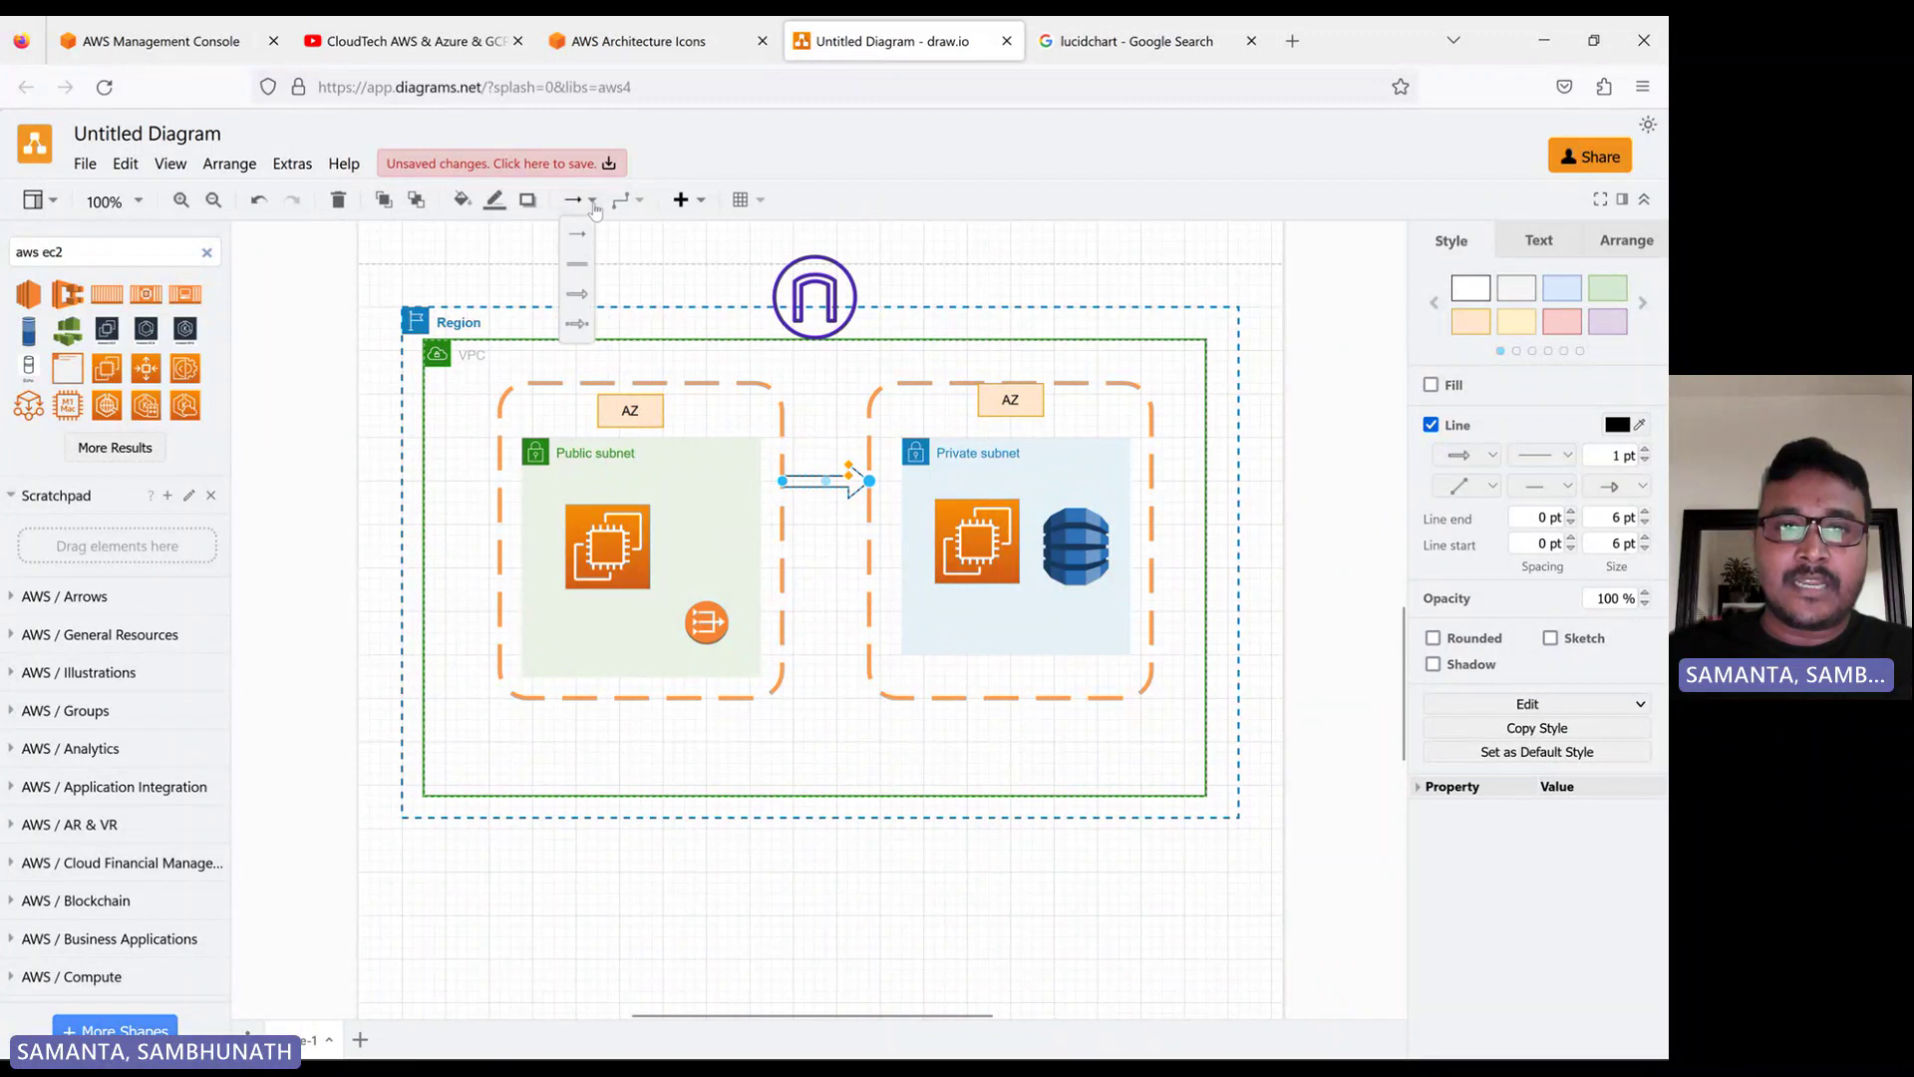
pyautogui.click(680, 202)
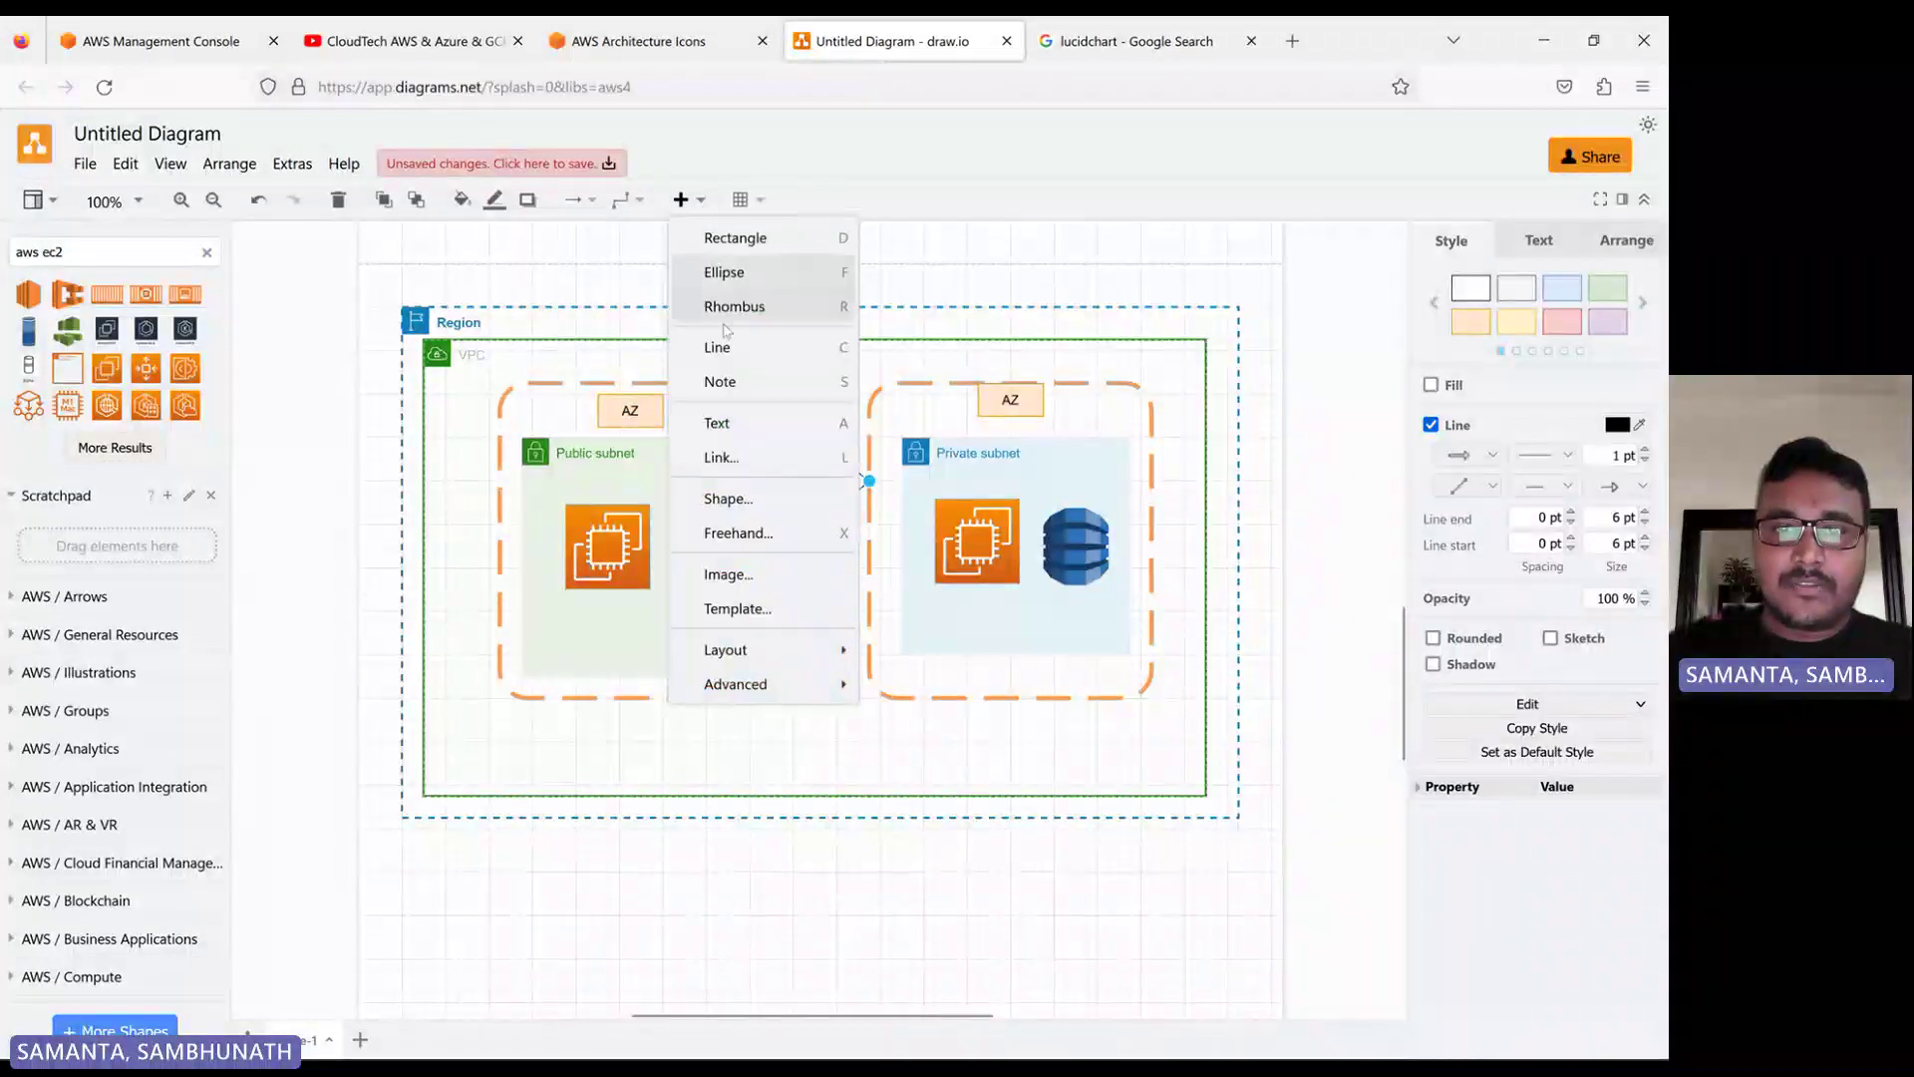
pyautogui.click(752, 499)
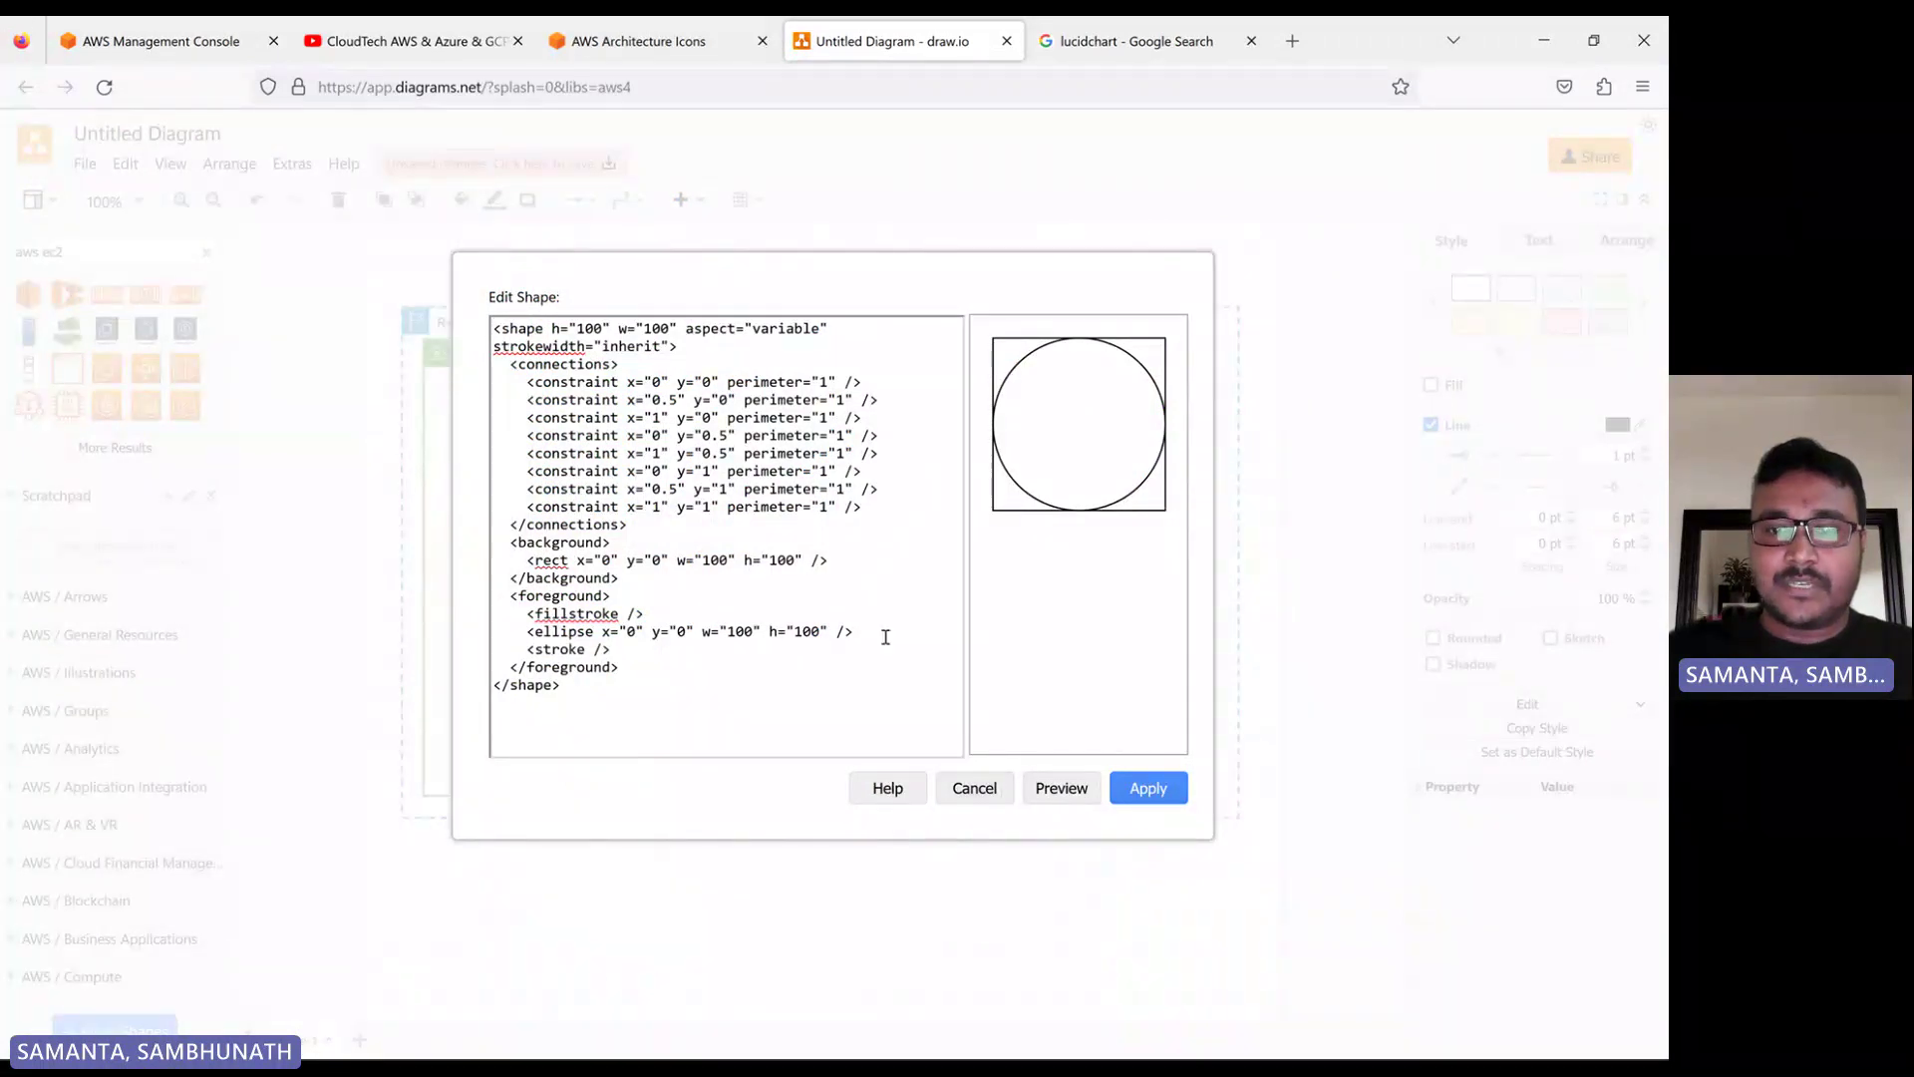
pyautogui.click(972, 789)
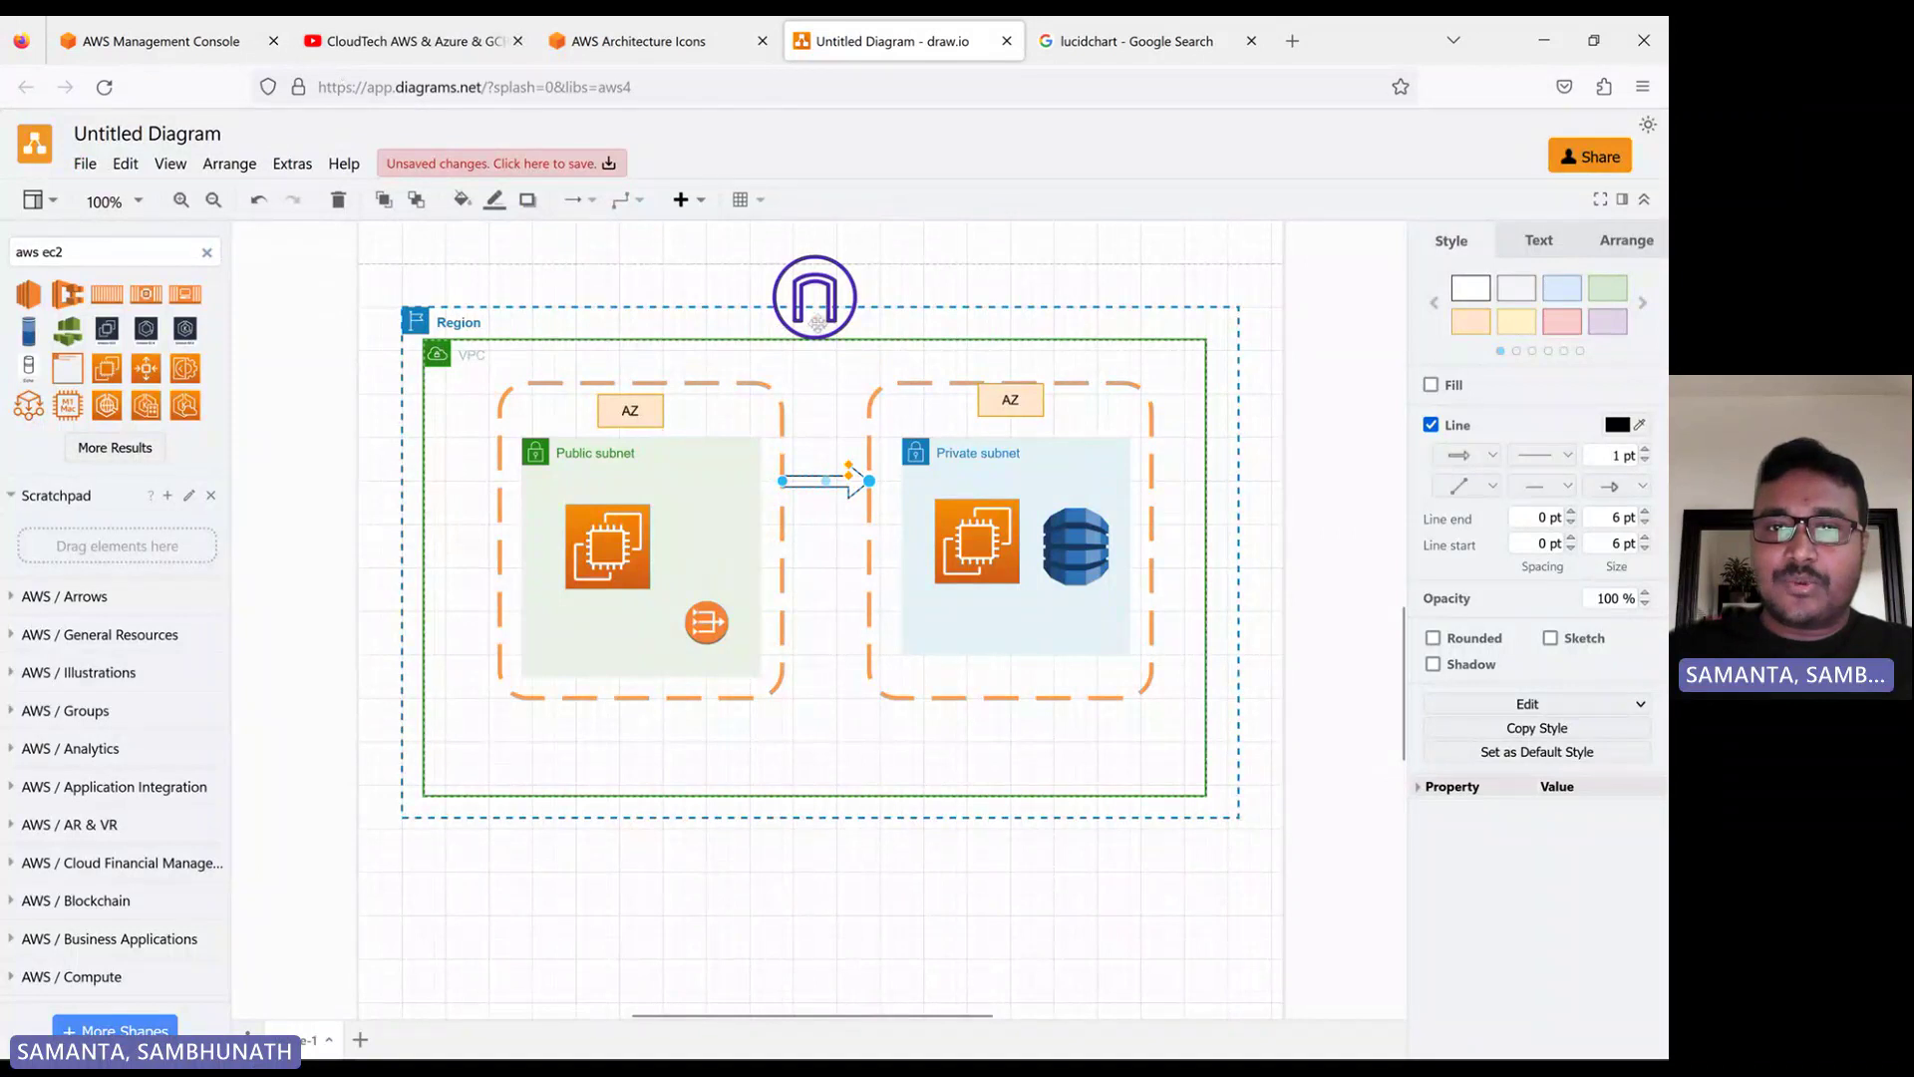
pyautogui.click(838, 601)
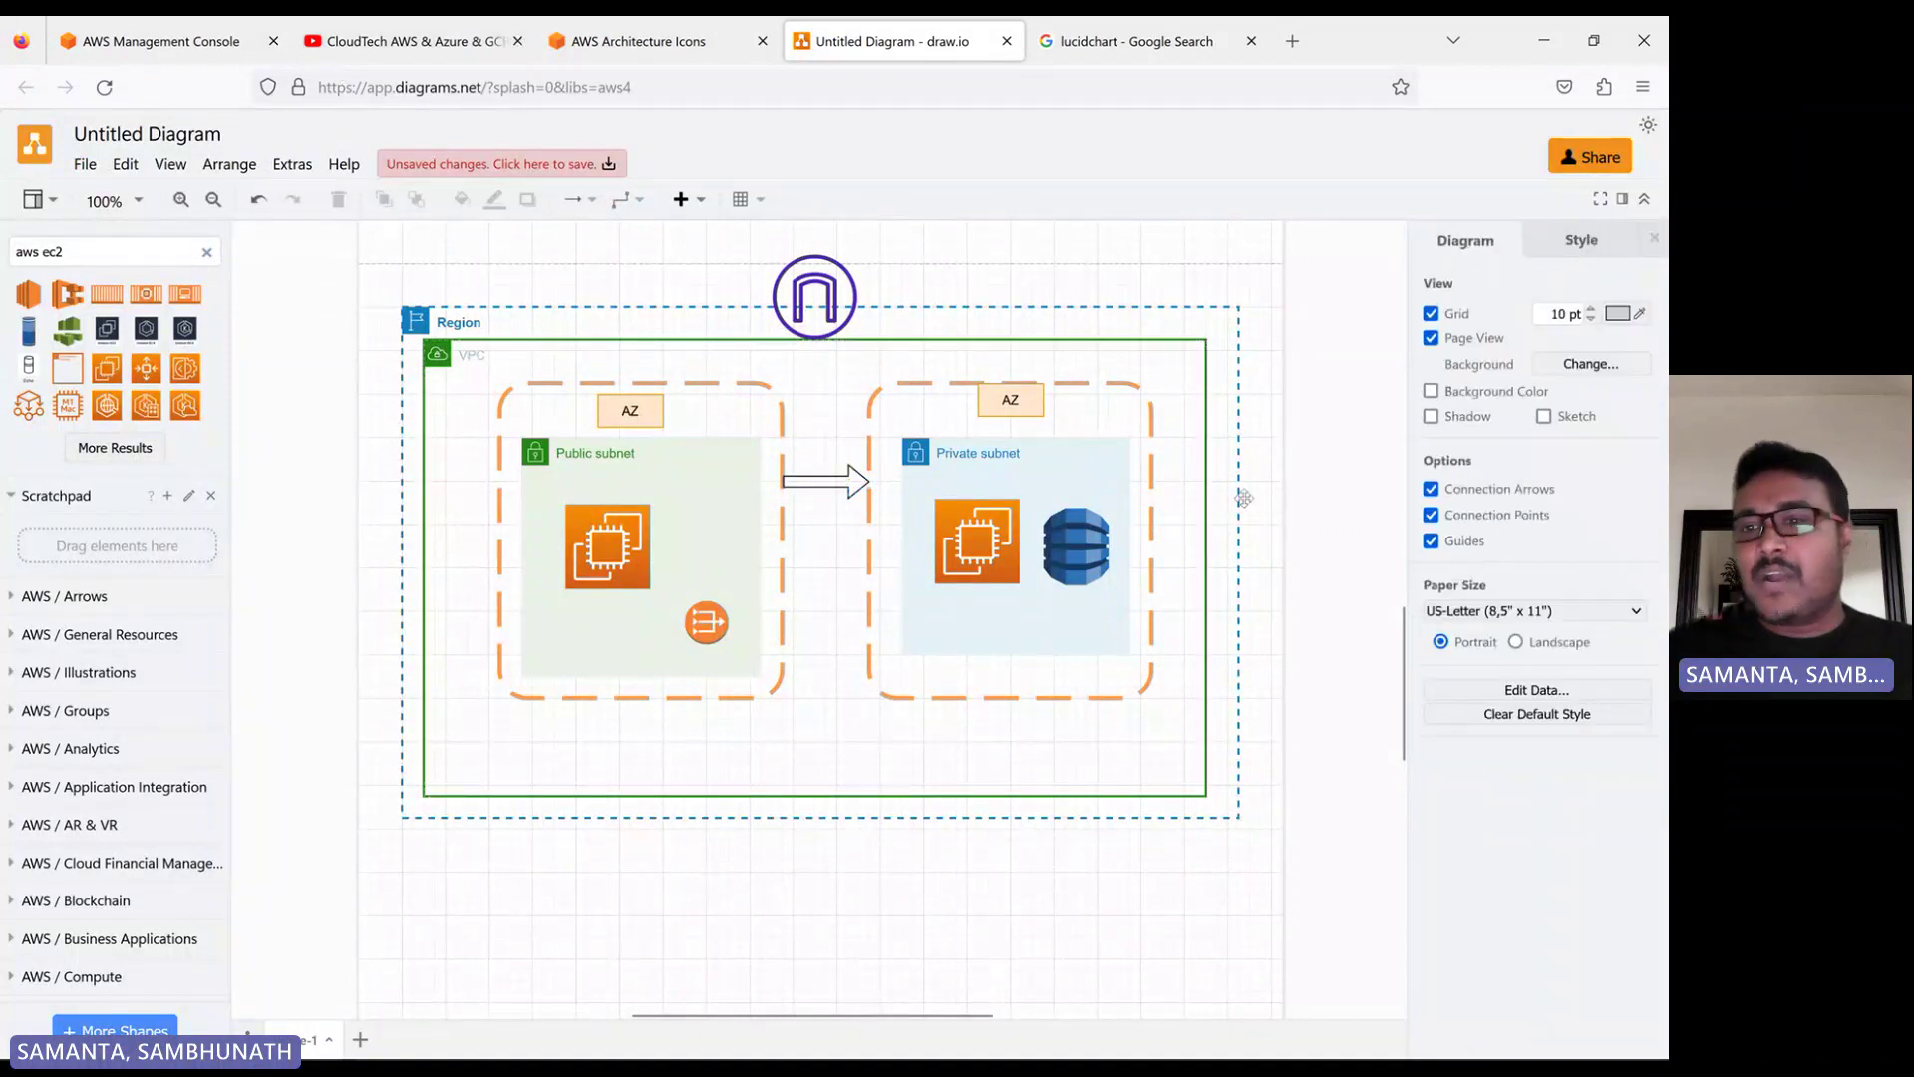